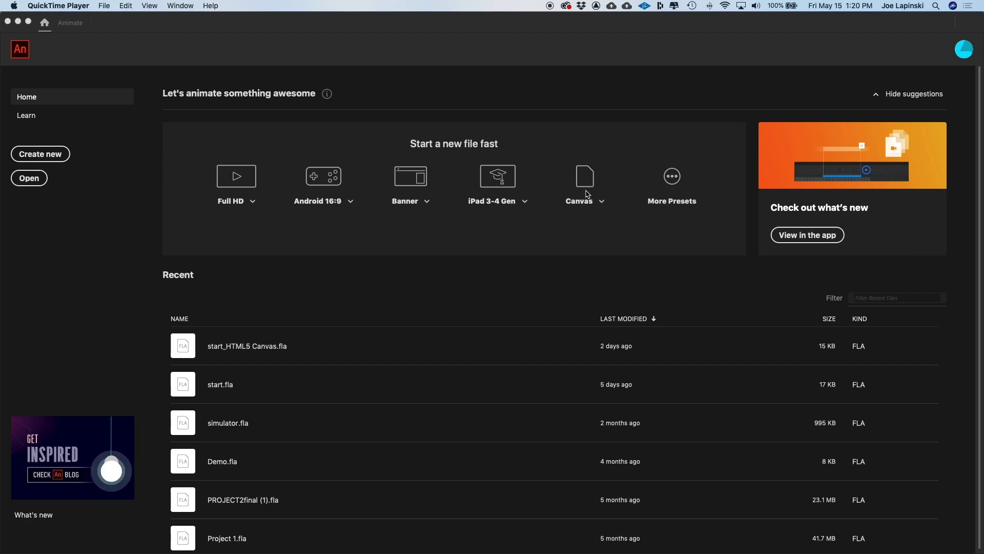
pyautogui.click(33, 155)
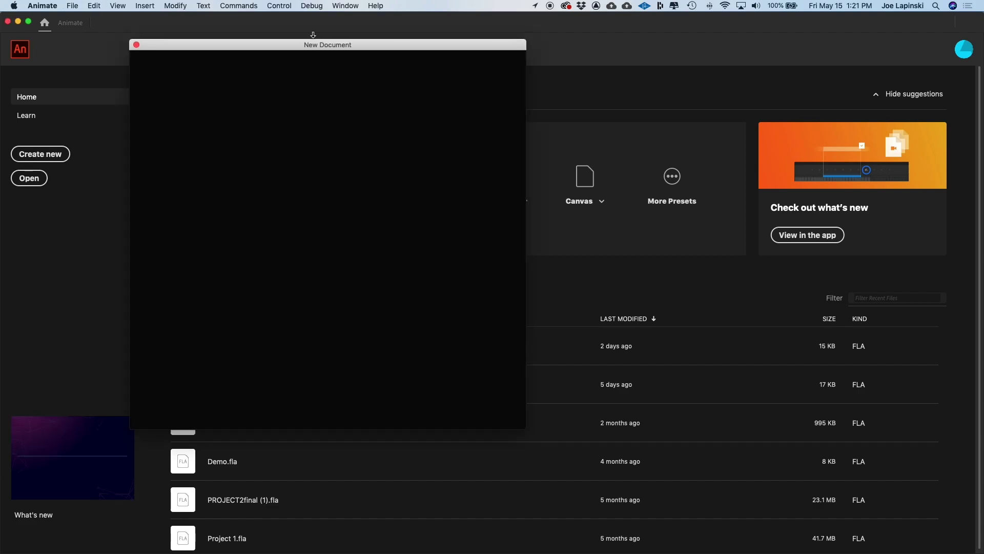
pyautogui.moveTo(339, 47); pyautogui.dragTo(583, 62)
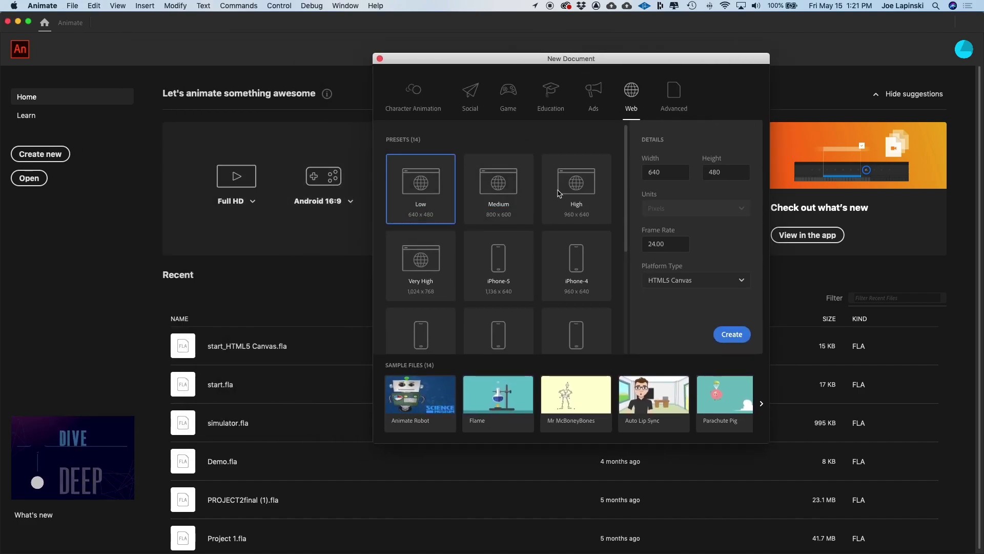
pyautogui.click(673, 171)
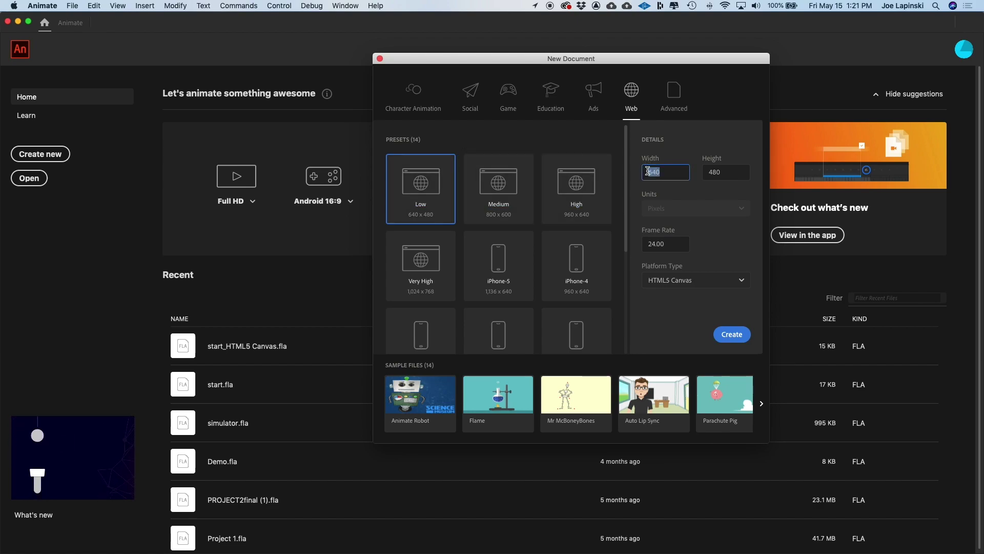
pyautogui.click(725, 172)
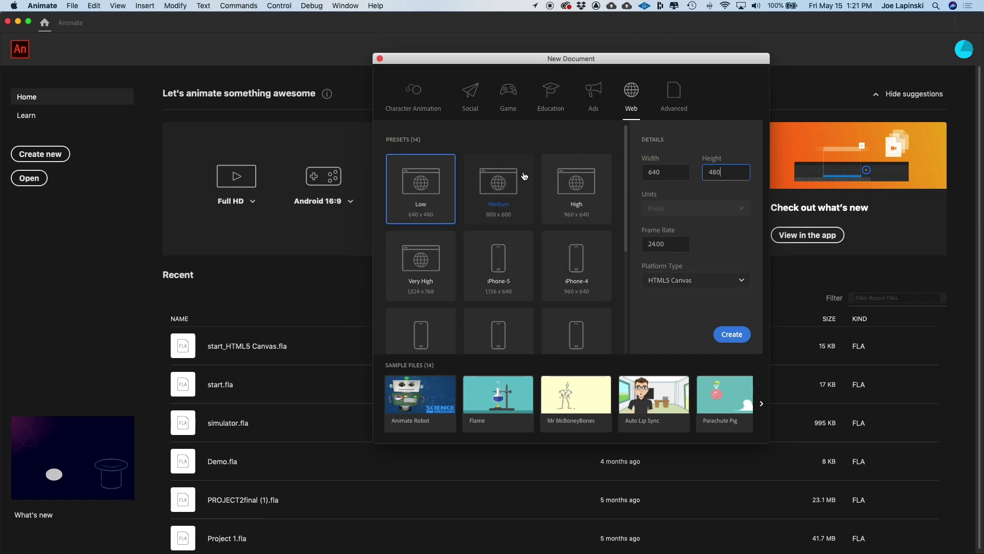
pyautogui.click(575, 149)
pyautogui.click(380, 58)
# Create a new document from the Canvas preset and enter my_intro.fla as its save name
pyautogui.click(580, 180)
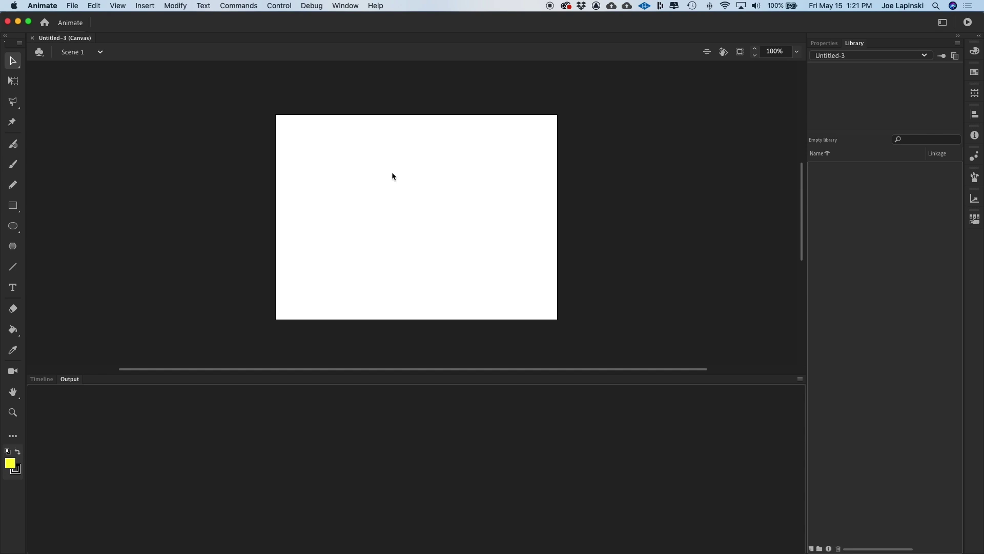
pyautogui.press('super+s')
pyautogui.write('my_intro.fla')
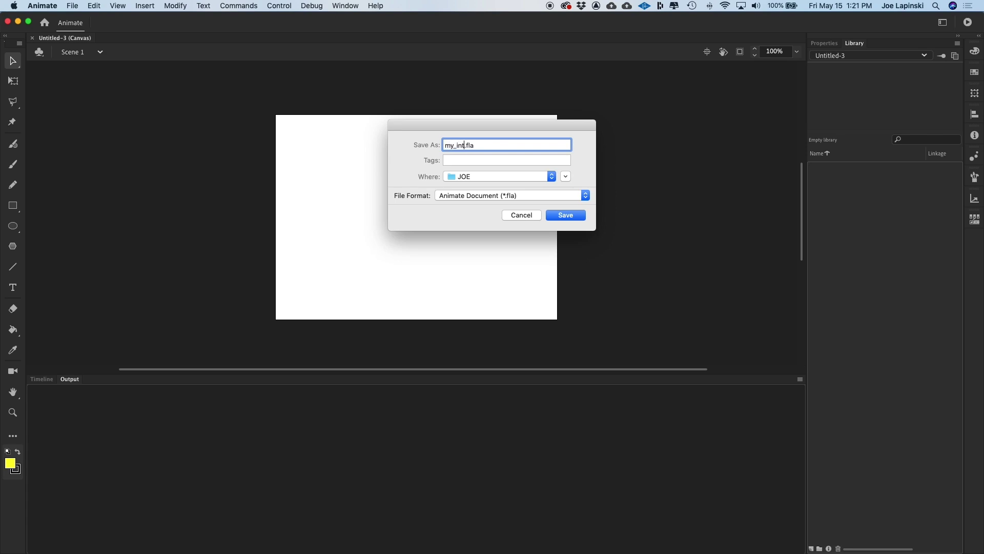
# Save the file in the Shape Tween-R folder inside week-03 of 02-Weekly Content
pyautogui.click(566, 176)
pyautogui.click(483, 183)
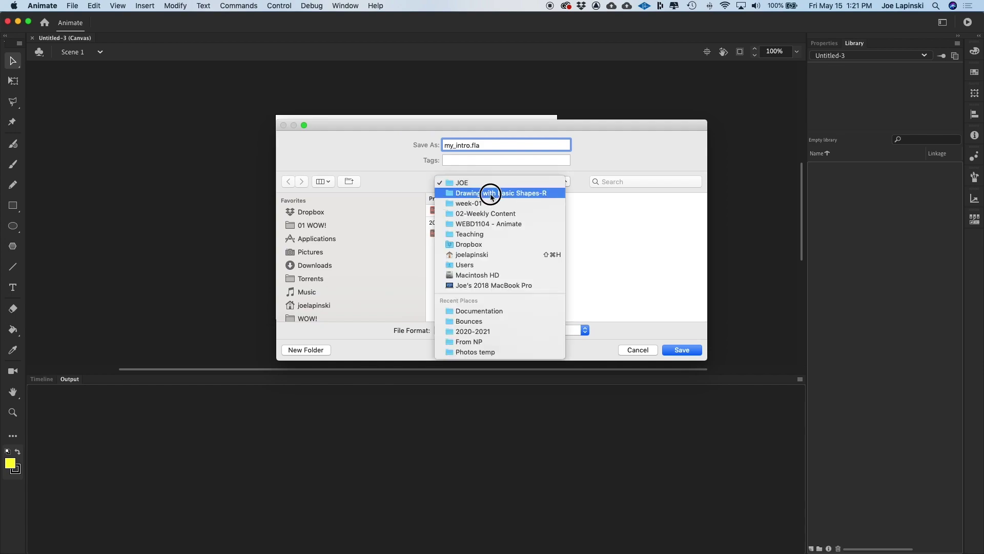
pyautogui.click(490, 214)
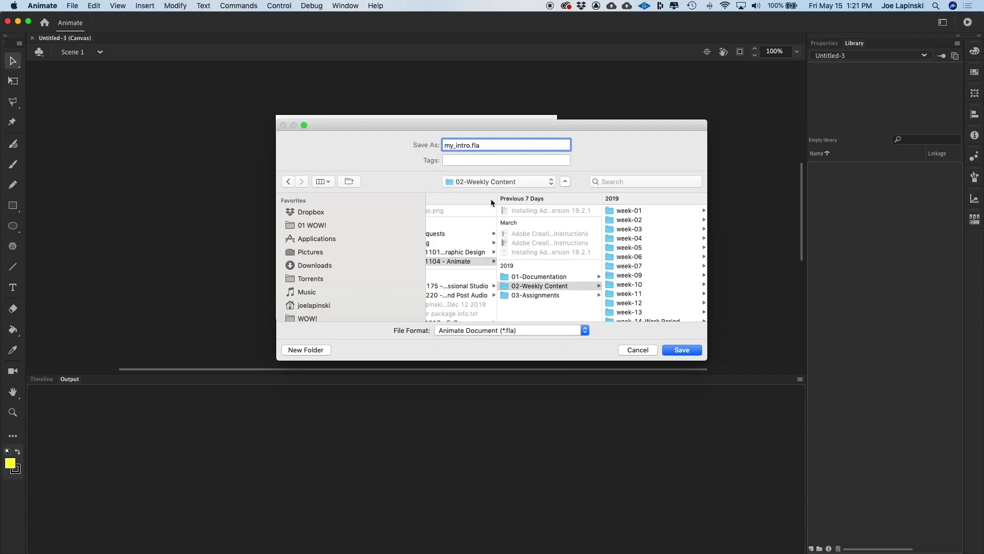
pyautogui.click(634, 230)
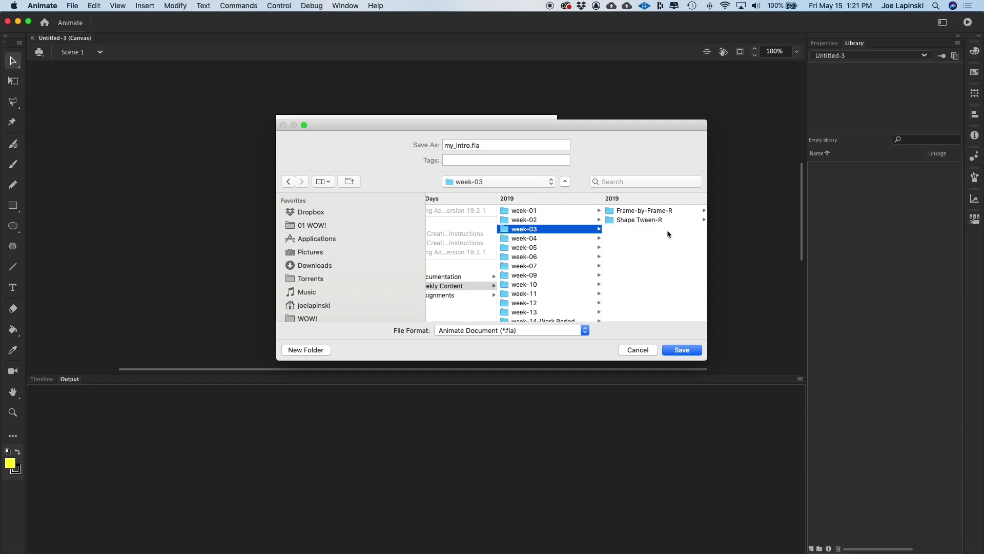
pyautogui.click(644, 222)
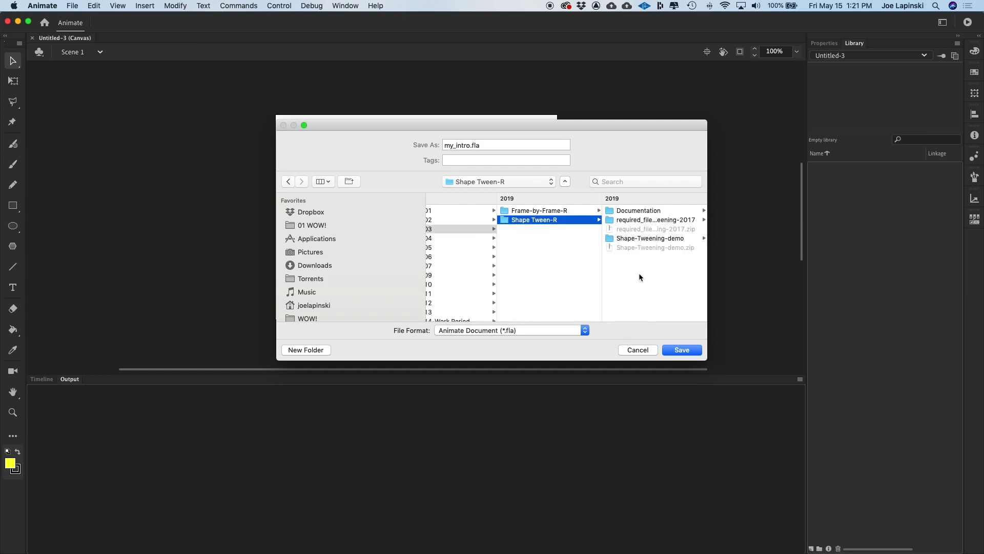
pyautogui.press('shift+super+n')
pyautogui.write('ind')
pyautogui.press('Escape')
pyautogui.press('Return')
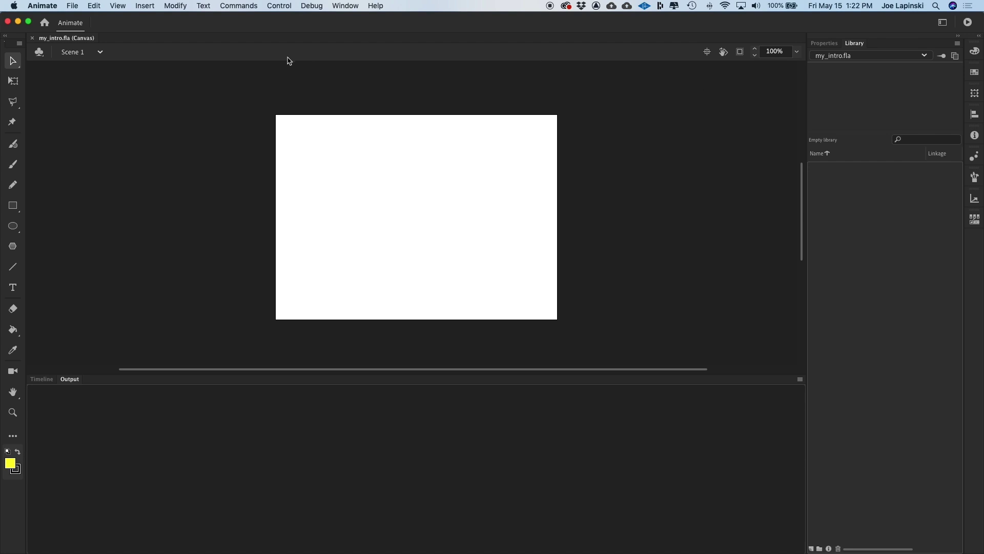
# In the document settings, set the stage width to 480 px and the stage color to black
pyautogui.click(174, 6)
pyautogui.click(179, 19)
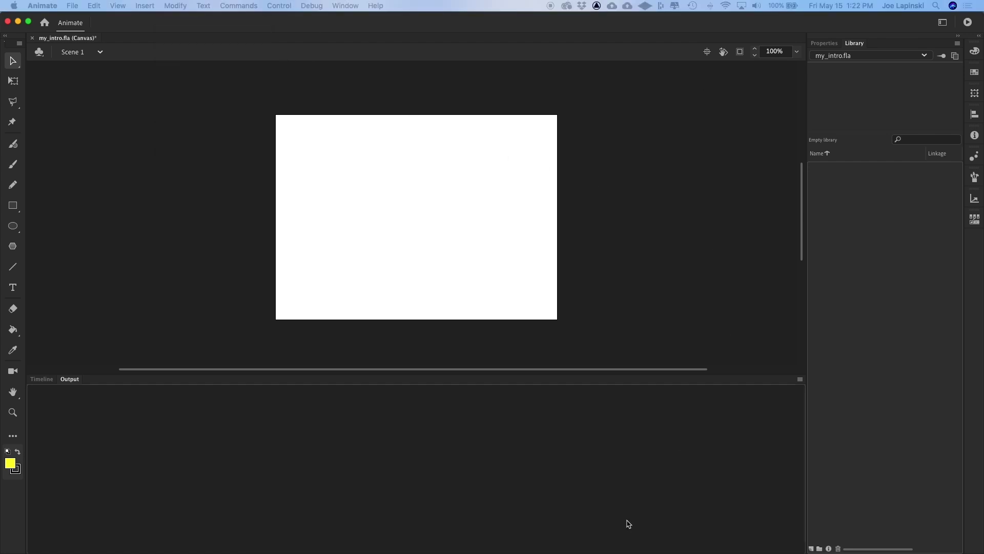
pyautogui.moveTo(630, 159); pyautogui.dragTo(554, 137)
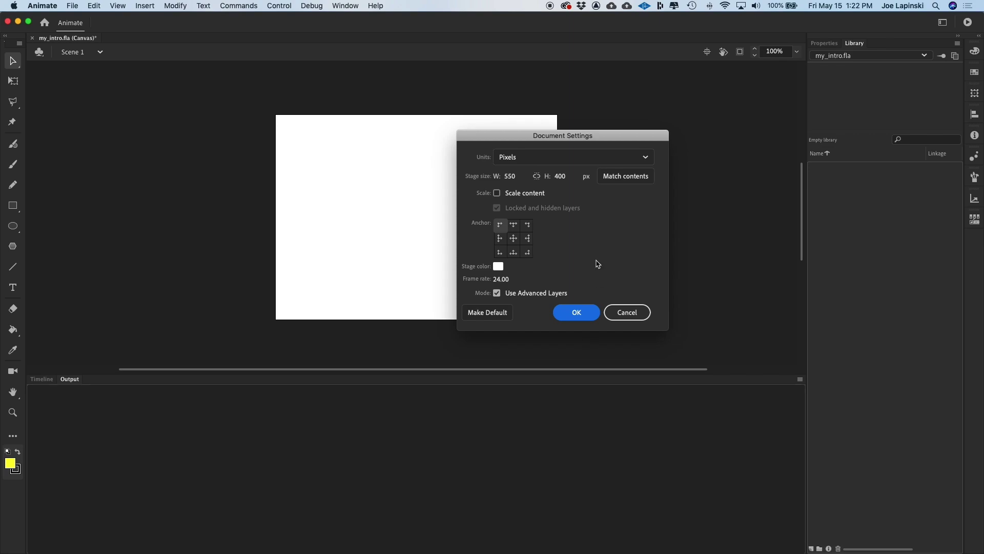
pyautogui.click(511, 177)
pyautogui.write('480')
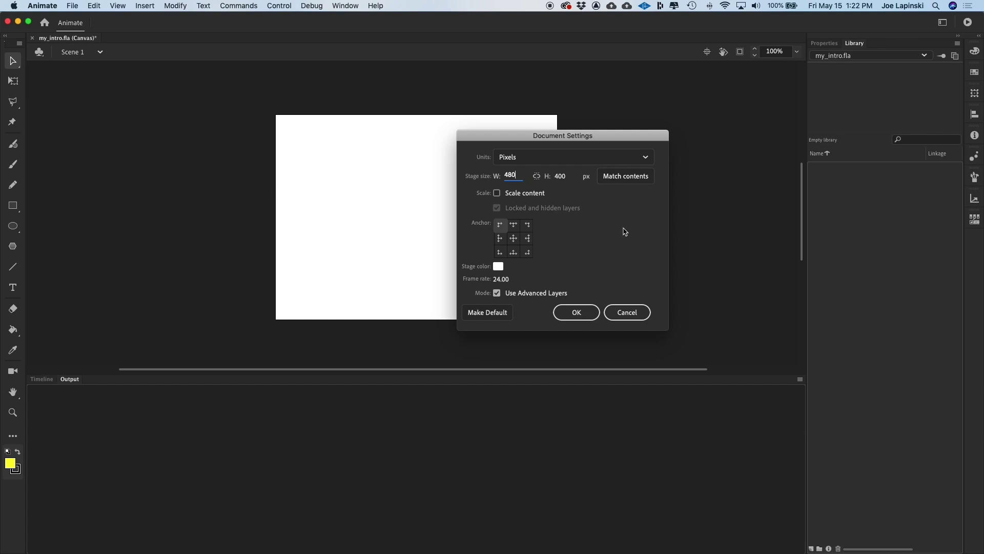
pyautogui.click(498, 267)
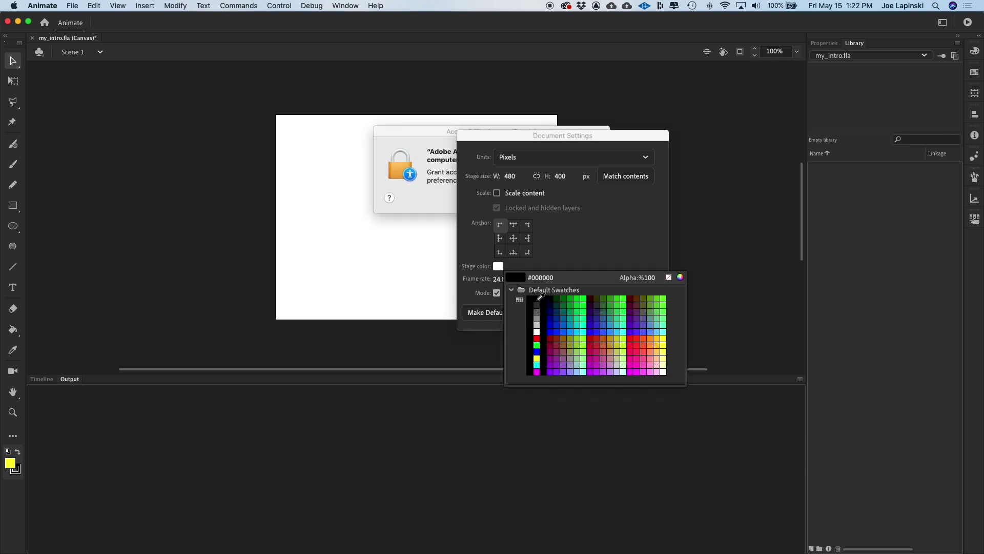
pyautogui.click(537, 300)
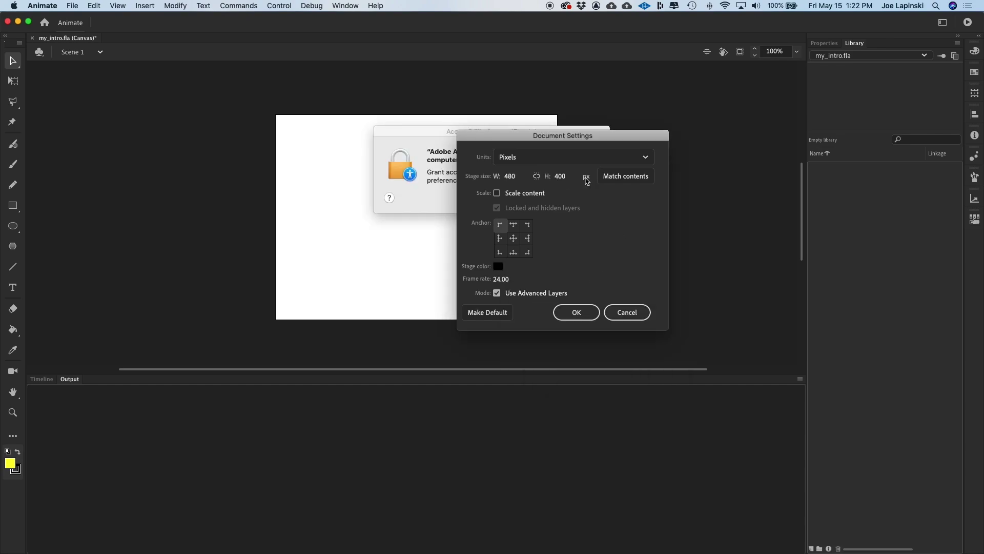
# Deny the accessibility access request and move the document settings dialog clear
pyautogui.moveTo(437, 134); pyautogui.dragTo(235, 152)
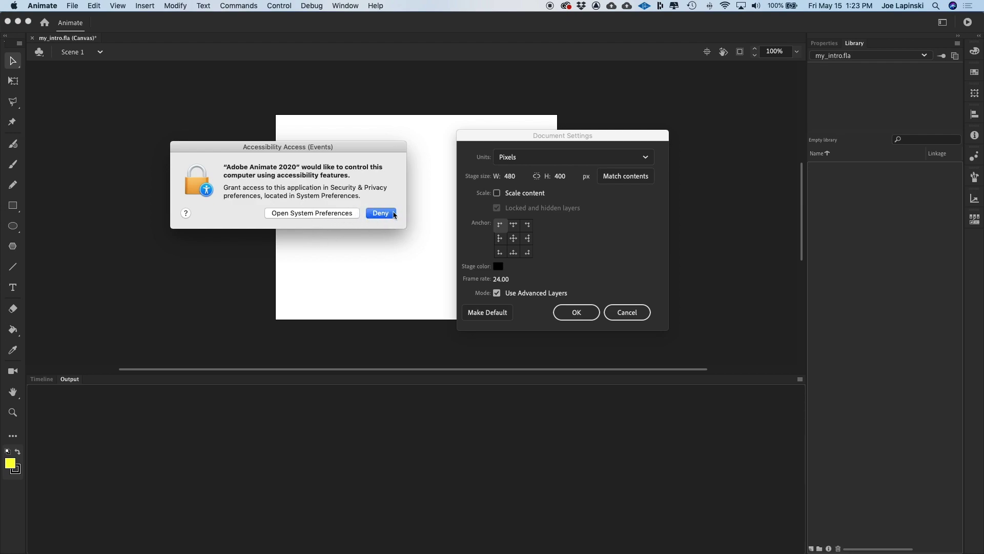
pyautogui.click(395, 212)
pyautogui.moveTo(610, 136); pyautogui.dragTo(568, 97)
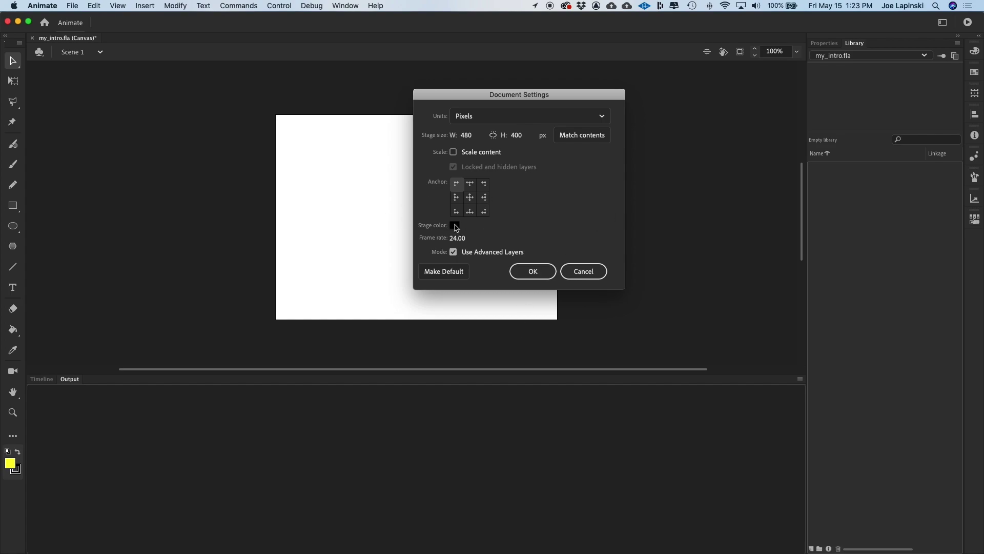
# Choose black again as the stage color and apply the document settings
pyautogui.click(455, 225)
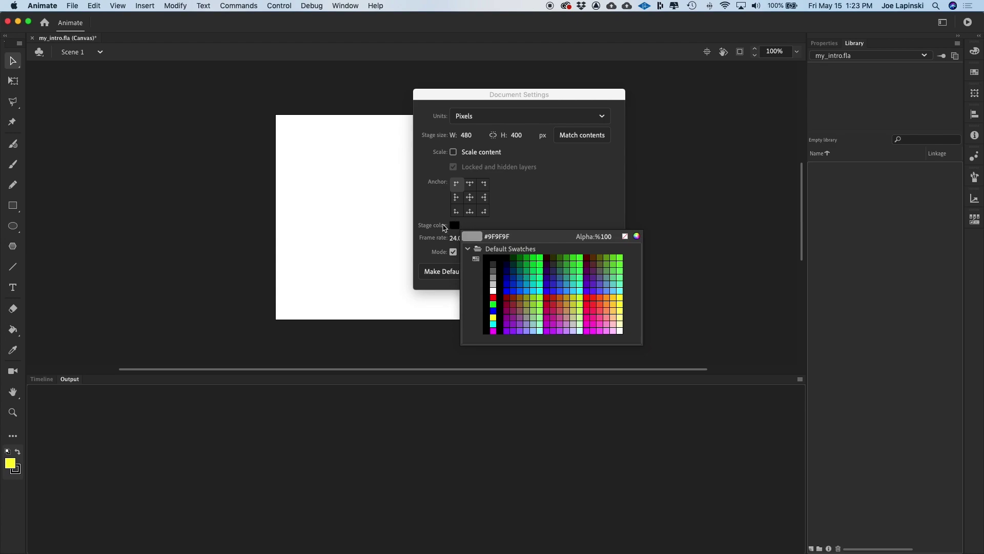
pyautogui.click(497, 255)
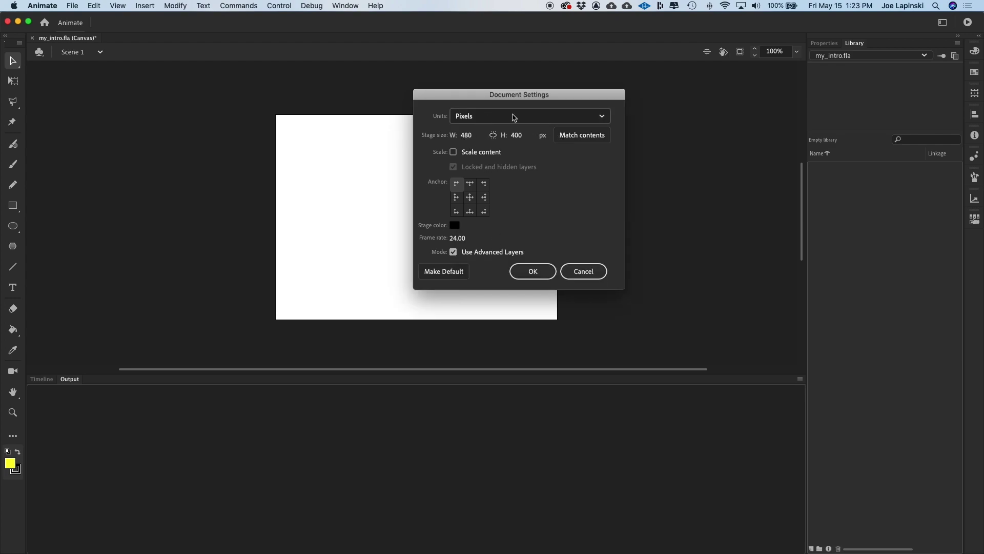
pyautogui.click(538, 272)
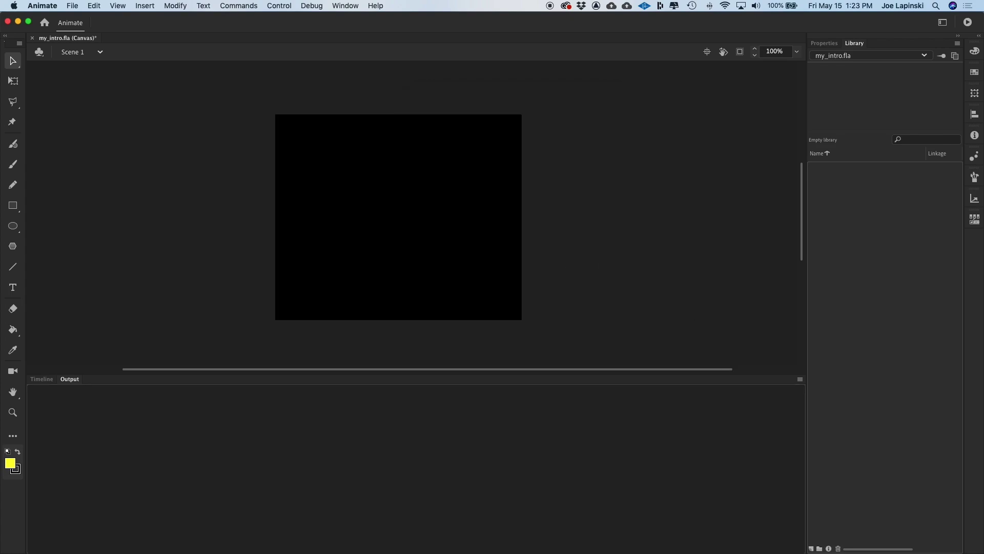
# Fit the stage in the window and display the timeline
pyautogui.click(796, 52)
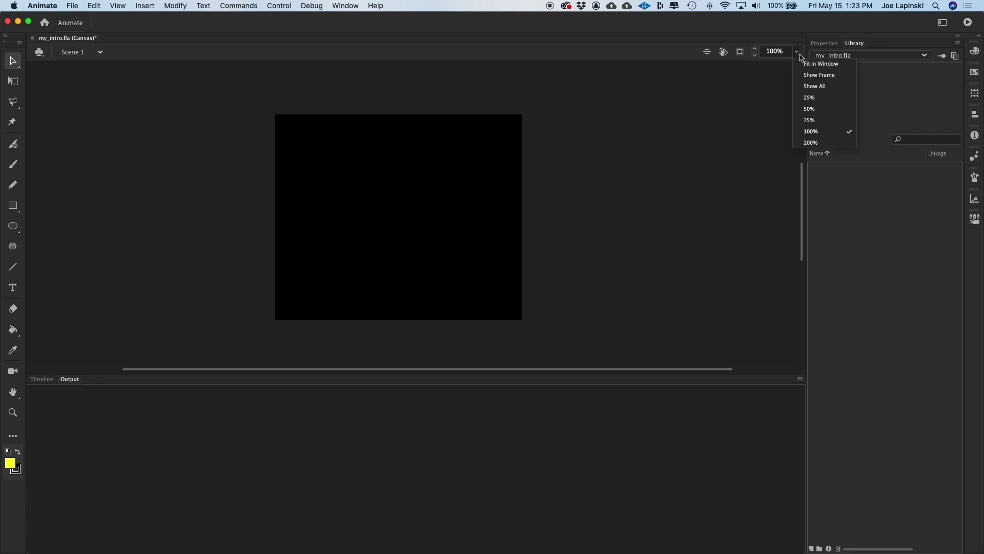
pyautogui.click(827, 65)
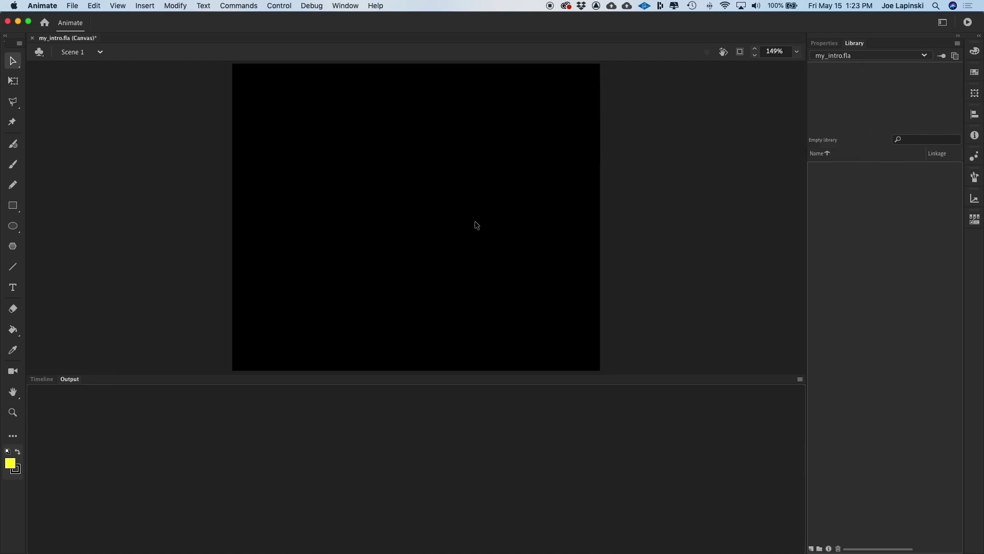
pyautogui.click(40, 379)
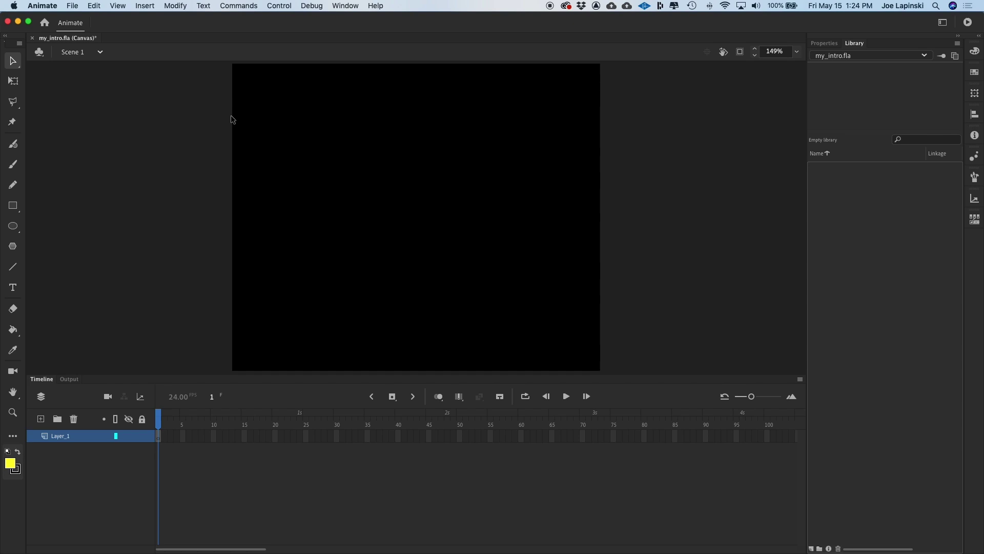
# Open the grid settings and turn on the grid over the stage
pyautogui.click(118, 5)
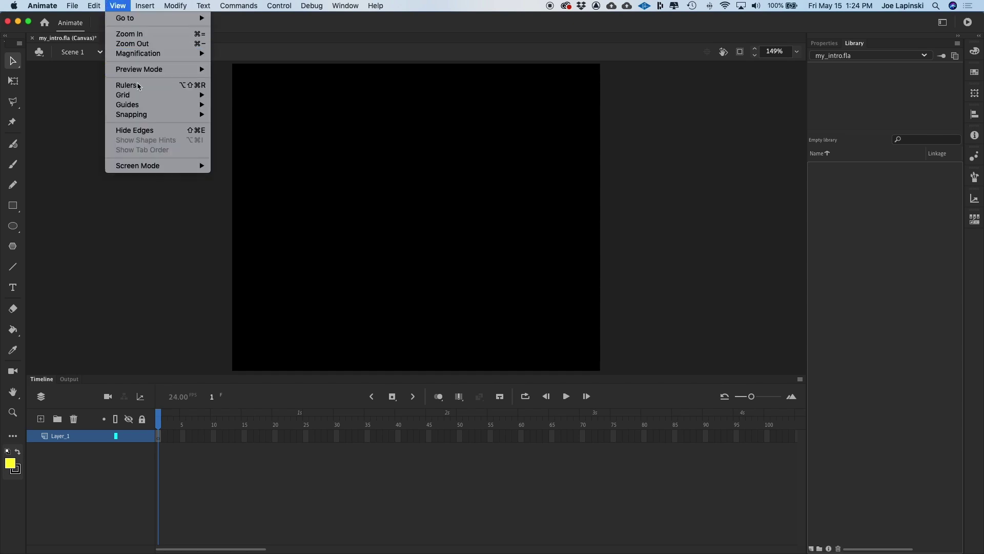
pyautogui.moveTo(143, 96)
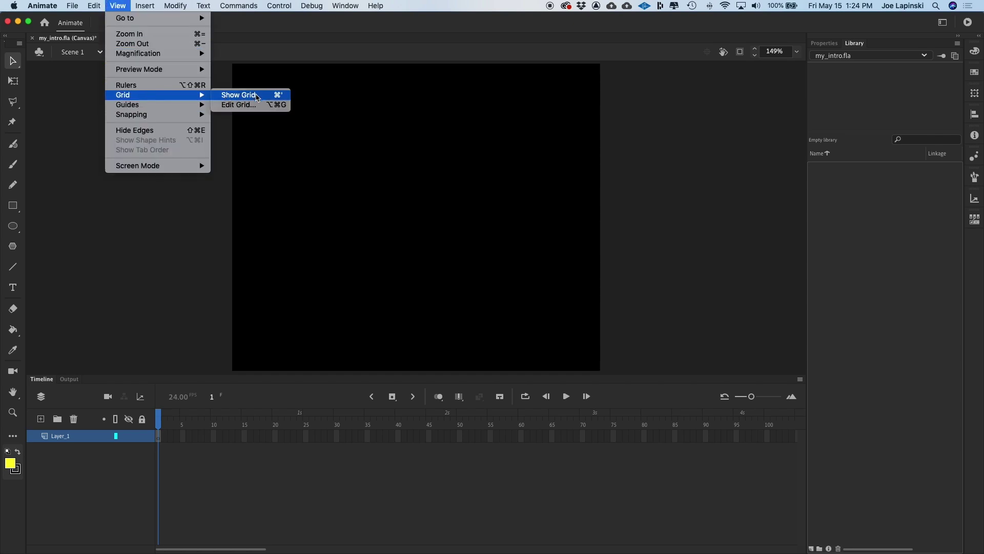
pyautogui.click(248, 105)
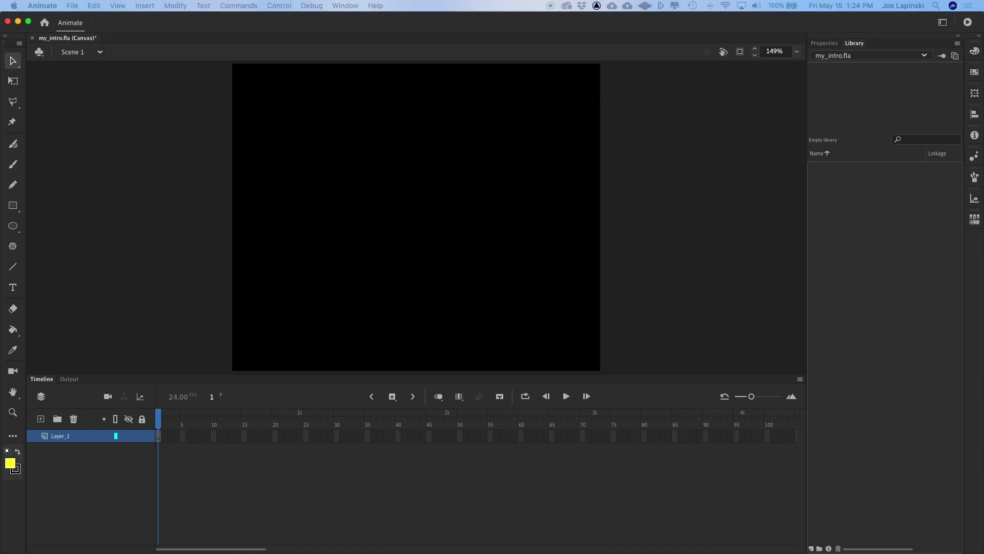
pyautogui.moveTo(459, 352); pyautogui.dragTo(446, 143)
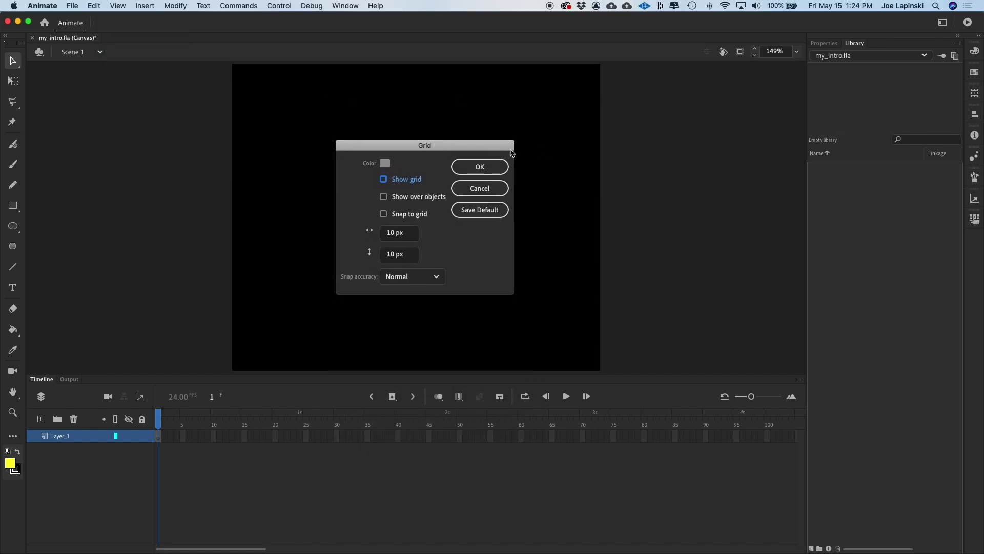
pyautogui.click(384, 180)
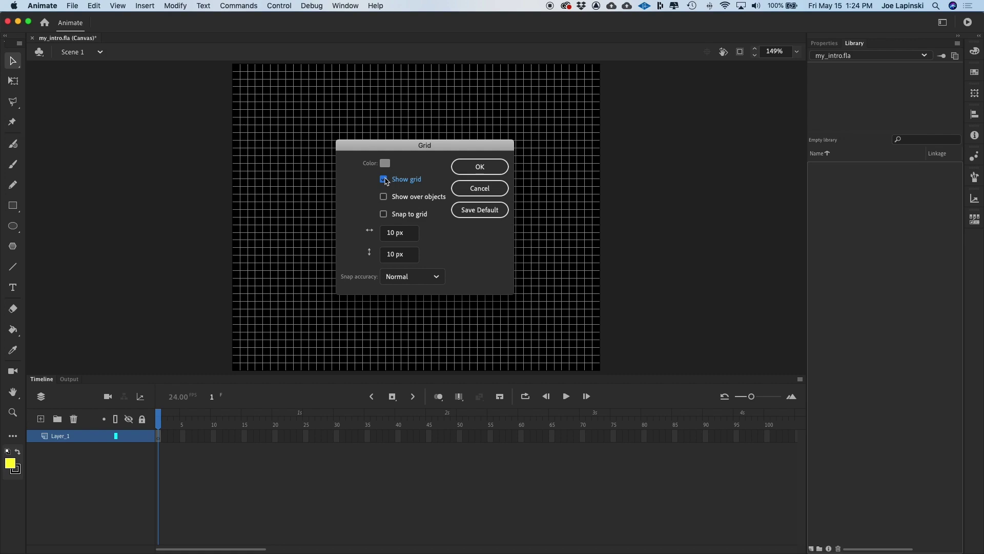
# Set the grid spacing to 20 px horizontally and vertically, enable snapping to the grid, and apply the settings
pyautogui.click(408, 233)
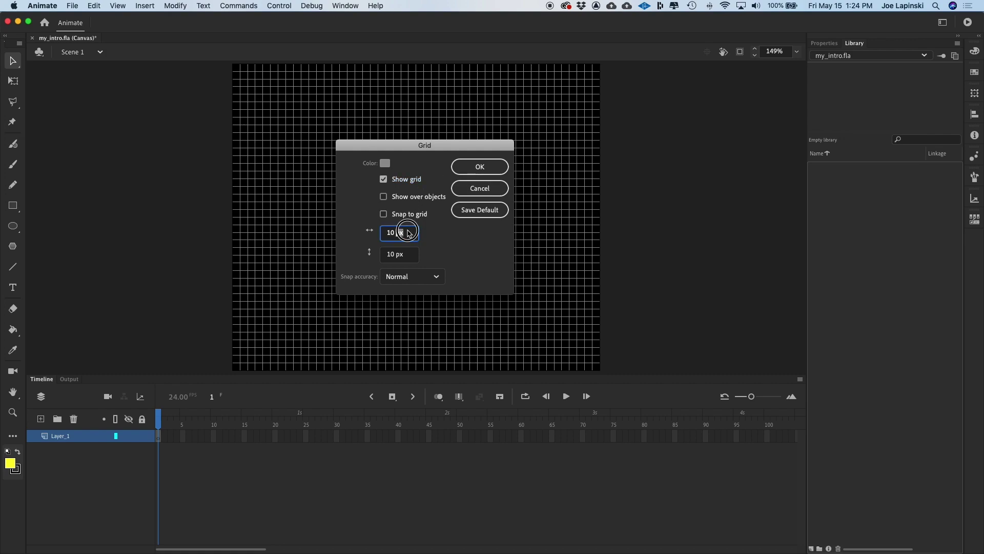
pyautogui.write('20')
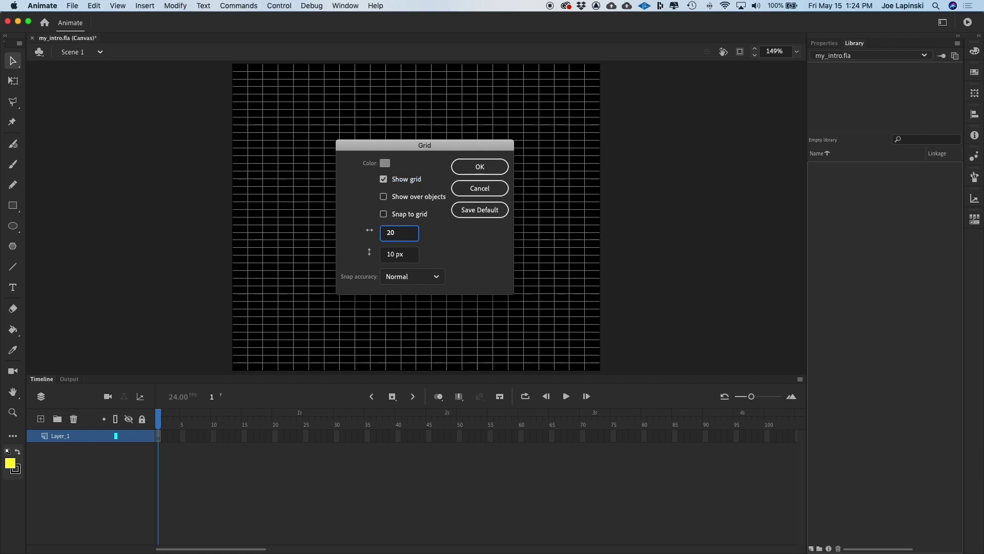
pyautogui.press('Tab')
pyautogui.write('20')
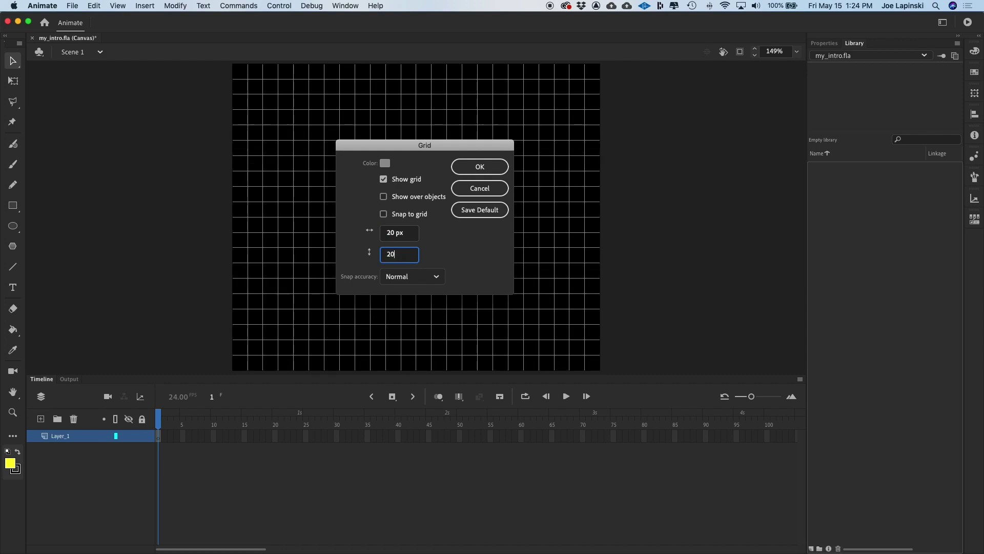
pyautogui.click(383, 214)
pyautogui.click(480, 167)
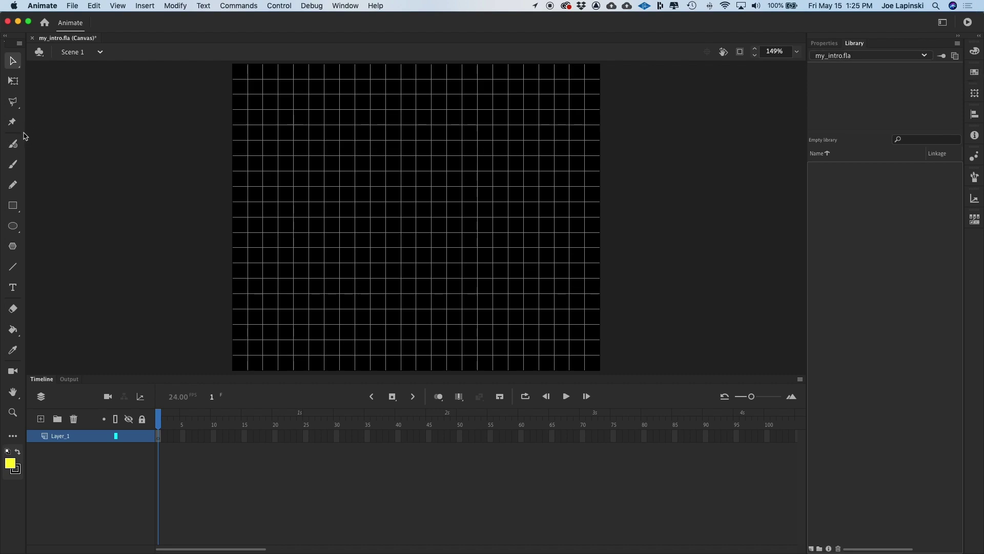
# Choose the Oval tool and set it to a white stroke with no fill
pyautogui.click(19, 228)
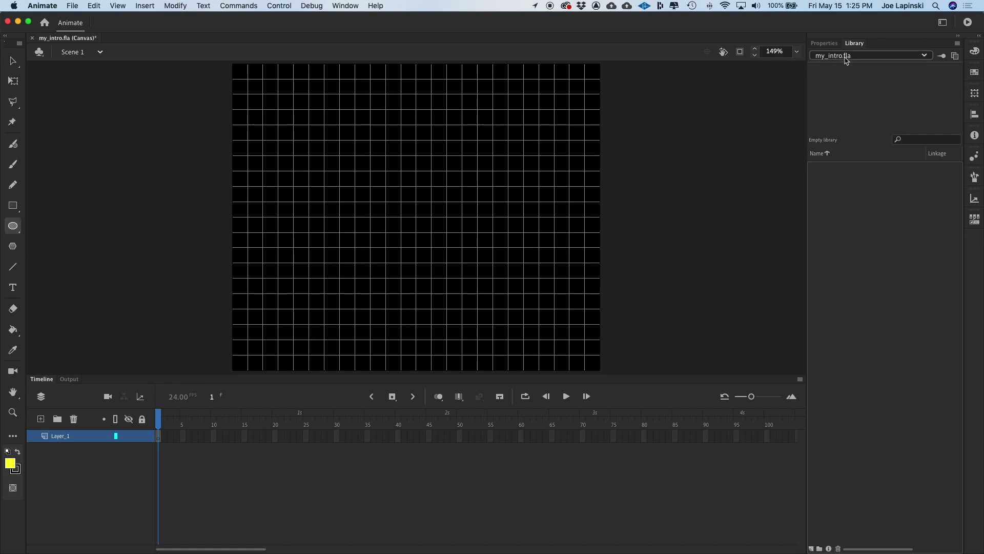
pyautogui.click(825, 43)
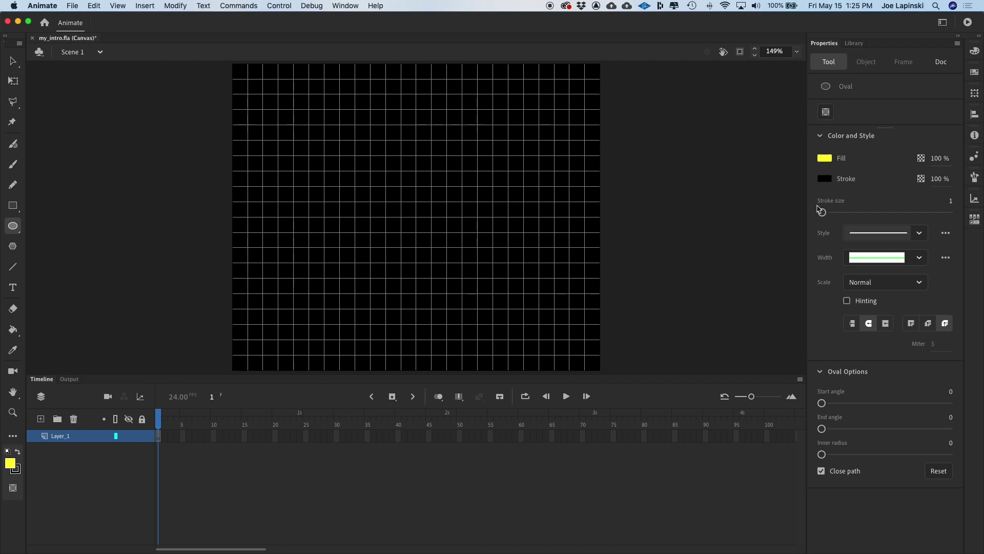
pyautogui.click(825, 178)
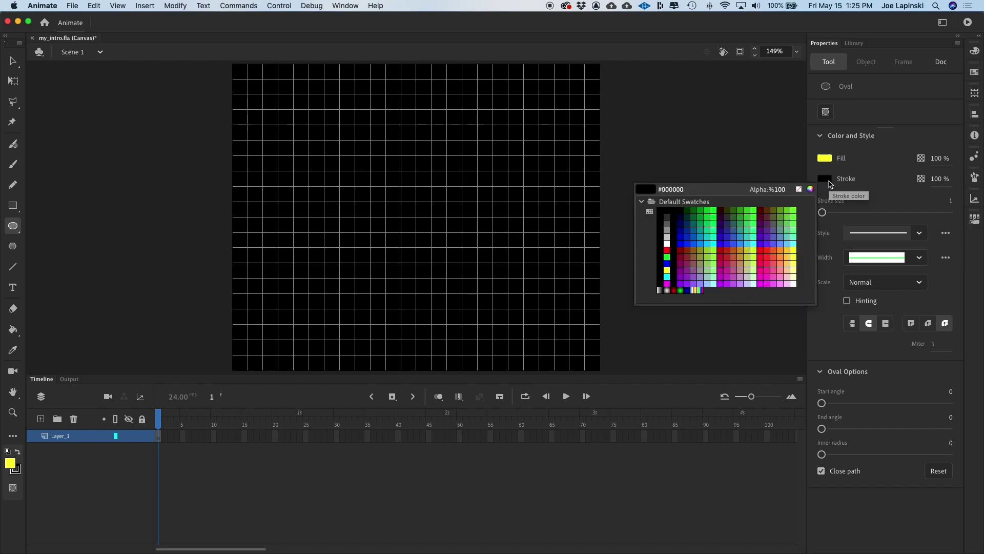
pyautogui.click(667, 243)
pyautogui.click(825, 159)
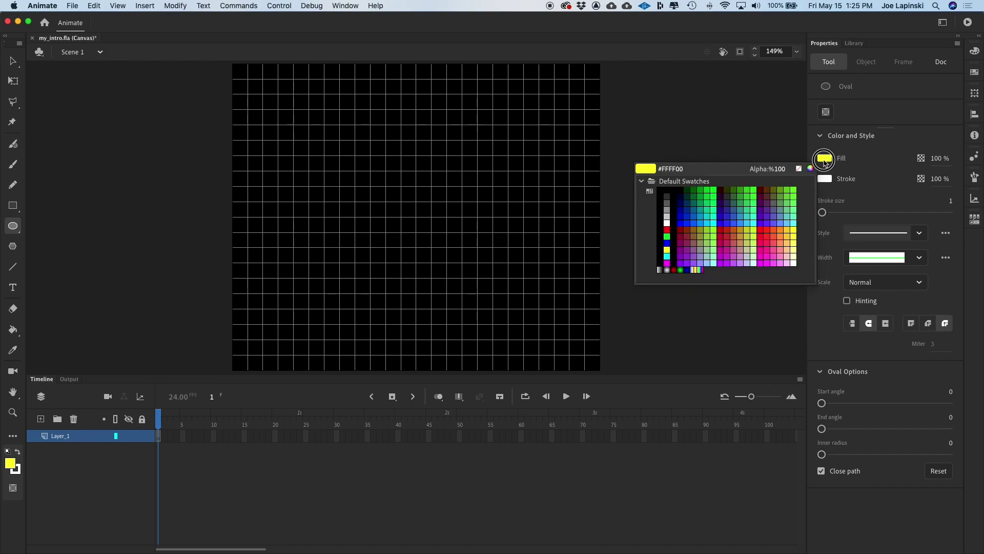
pyautogui.click(799, 169)
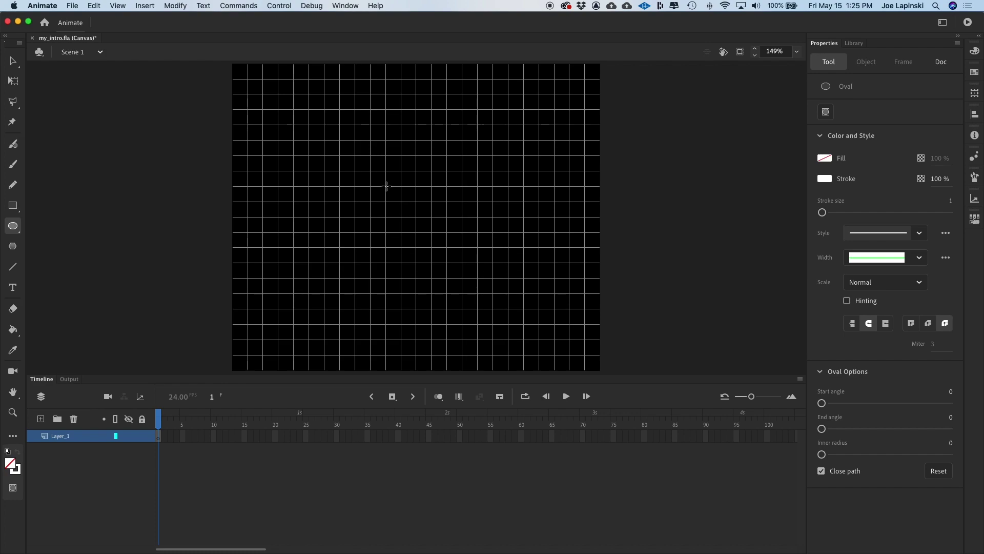
# Draw a circle about 40 px in diameter slightly above and to the left of the stage center
pyautogui.moveTo(387, 186); pyautogui.dragTo(416, 218)
pyautogui.scroll(5, 423, 200)
pyautogui.scroll(-1, 422, 200)
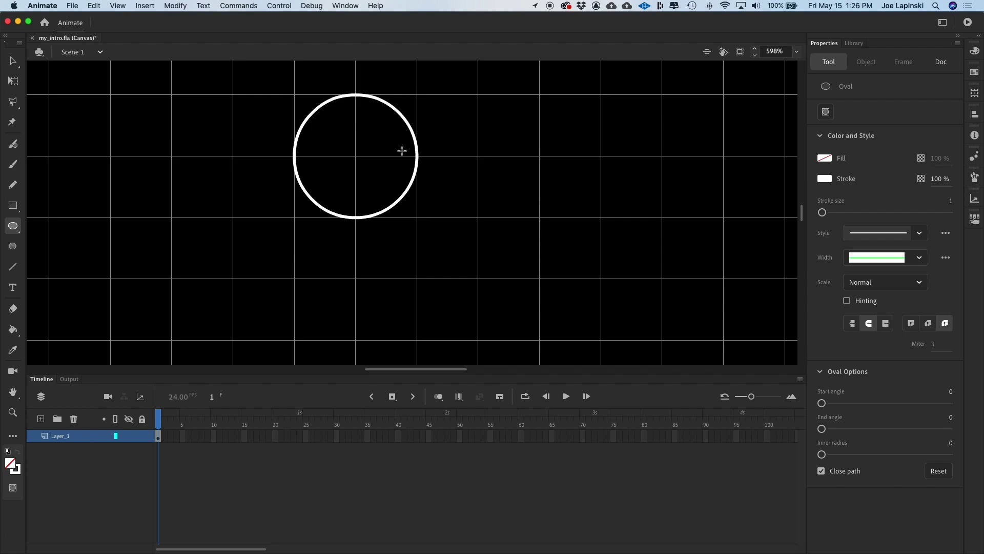
# Select the entire circle outline and group it
pyautogui.press('v')
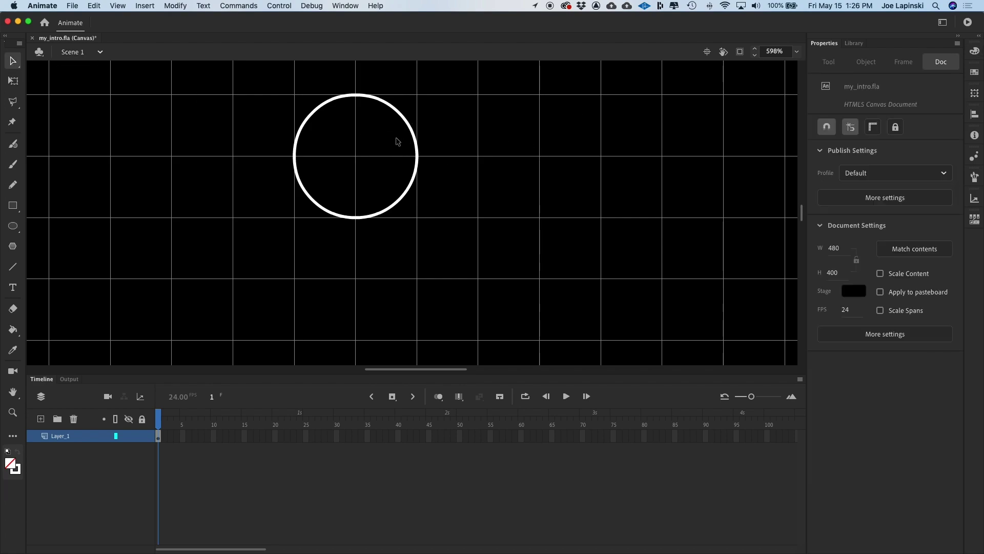
pyautogui.click(390, 136)
pyautogui.moveTo(252, 77); pyautogui.dragTo(488, 261)
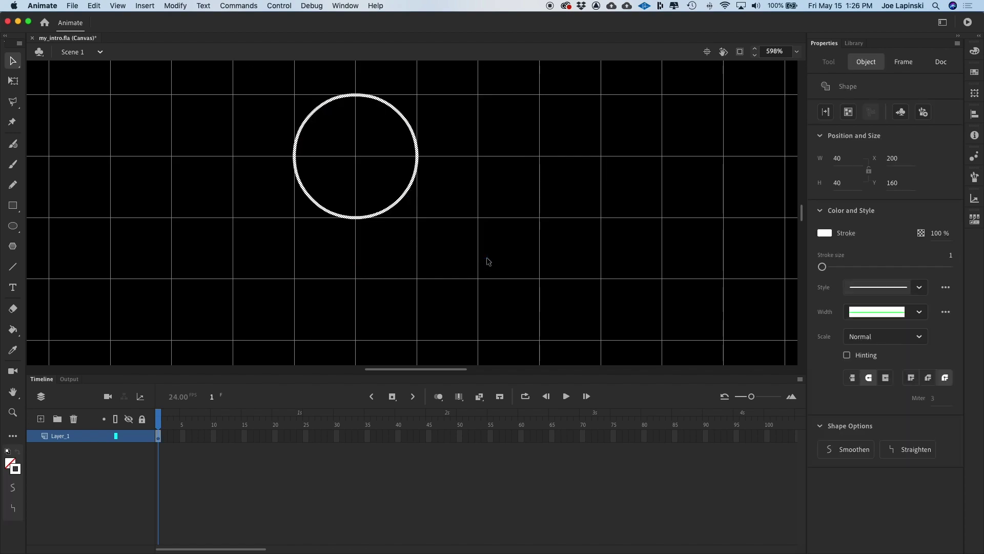
pyautogui.click(249, 82)
pyautogui.moveTo(249, 83)
pyautogui.mouseDown()
pyautogui.moveTo(476, 272)
pyautogui.moveTo(451, 231)
pyautogui.moveTo(472, 250)
pyautogui.mouseUp()
pyautogui.click(177, 8)
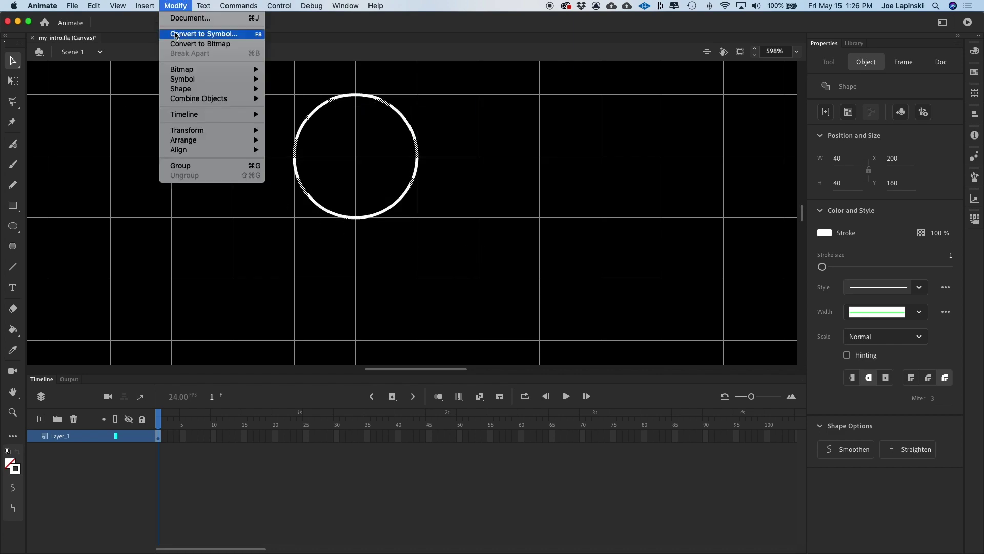
pyautogui.click(212, 166)
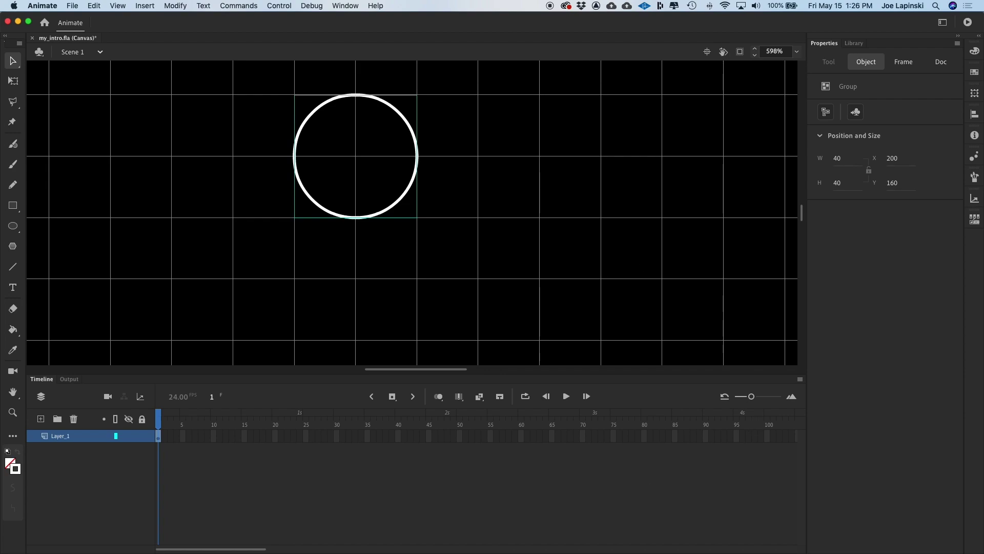
# Center the grouped circle horizontally and vertically on the stage
pyautogui.click(394, 205)
pyautogui.click(971, 116)
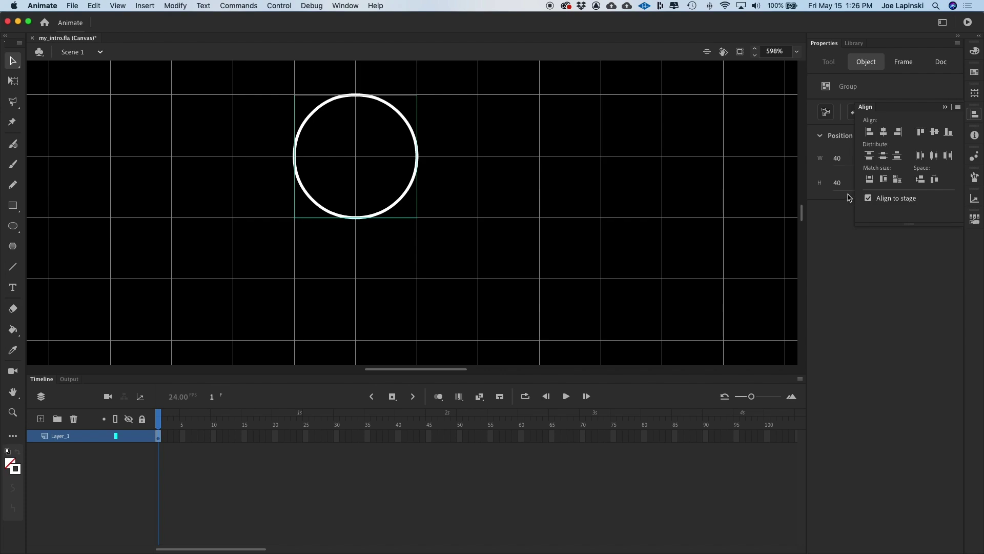
pyautogui.click(885, 132)
pyautogui.click(936, 133)
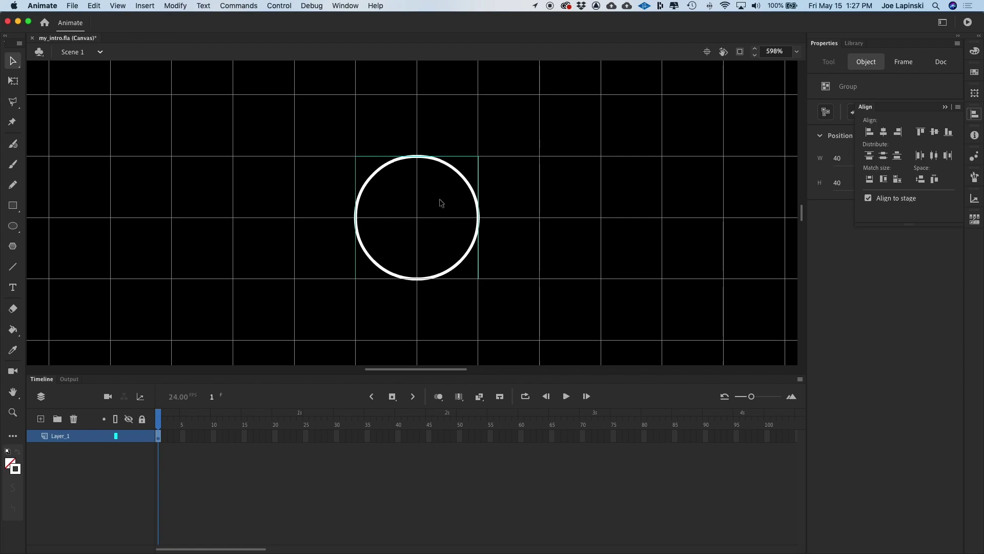
pyautogui.press('super+minus')
pyautogui.press('super+minus')
pyautogui.press('super+minus')
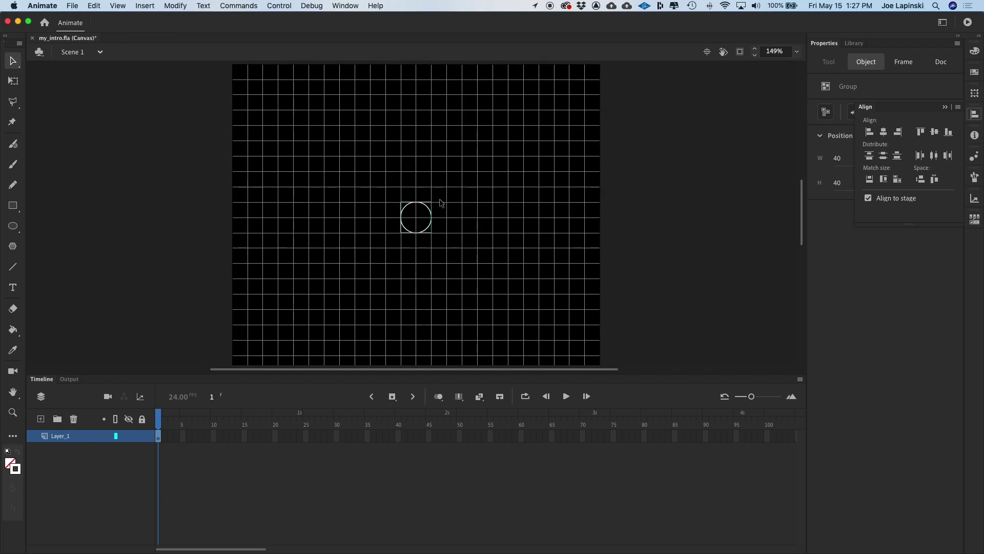
pyautogui.press('super+equal')
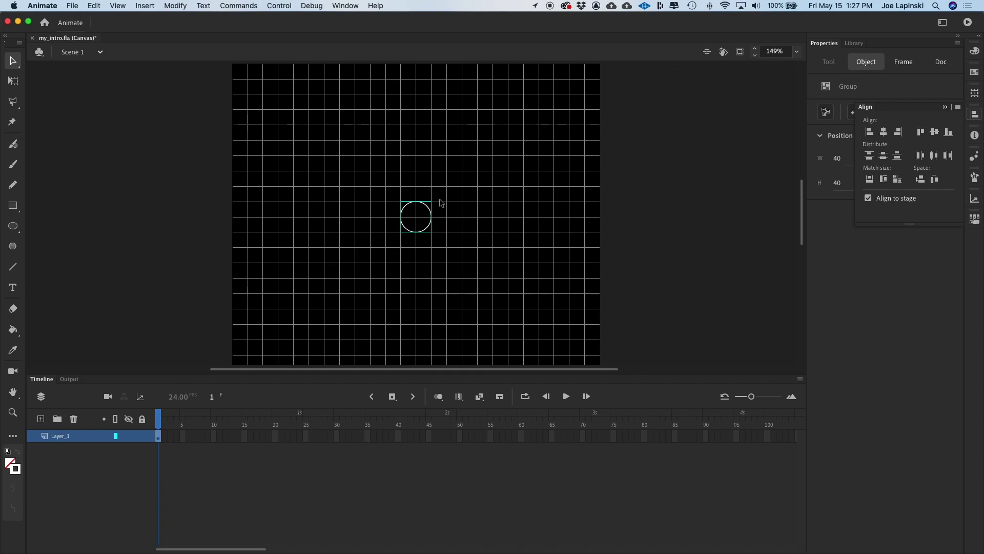
pyautogui.press('super+equal')
pyautogui.press('super+equal')
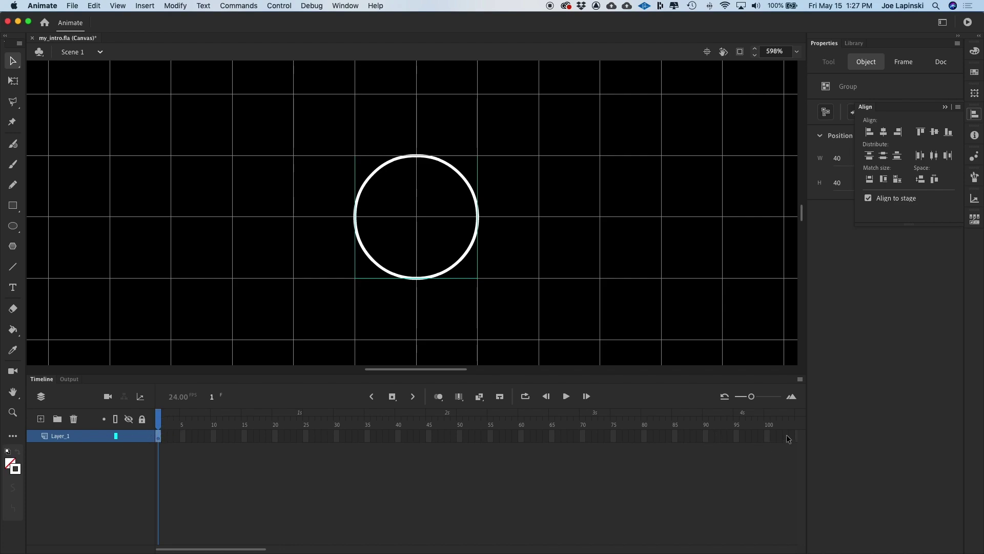
# Try extending the circle's layer to frame 100, and undo the frame insertion
pyautogui.click(768, 435)
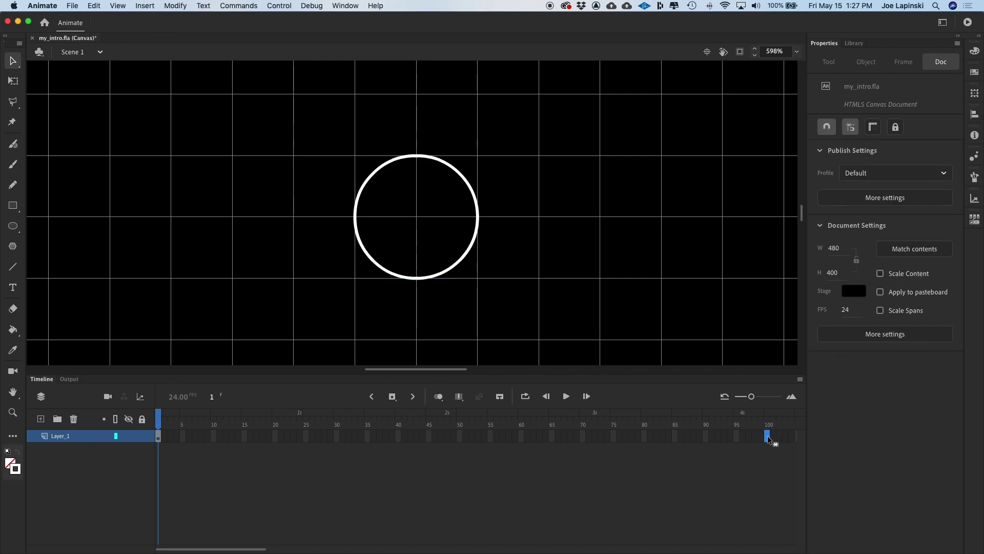
pyautogui.press('F5')
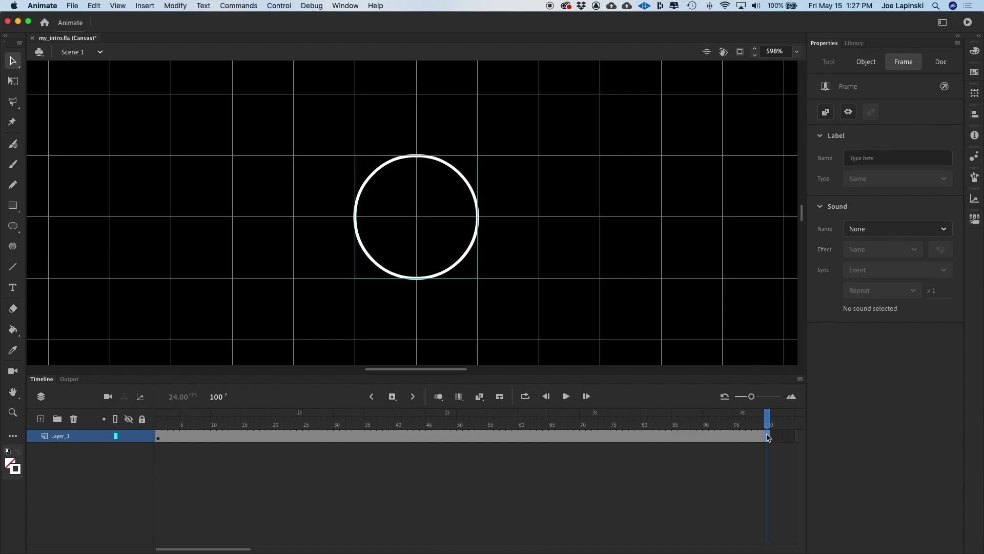
pyautogui.press('super+z')
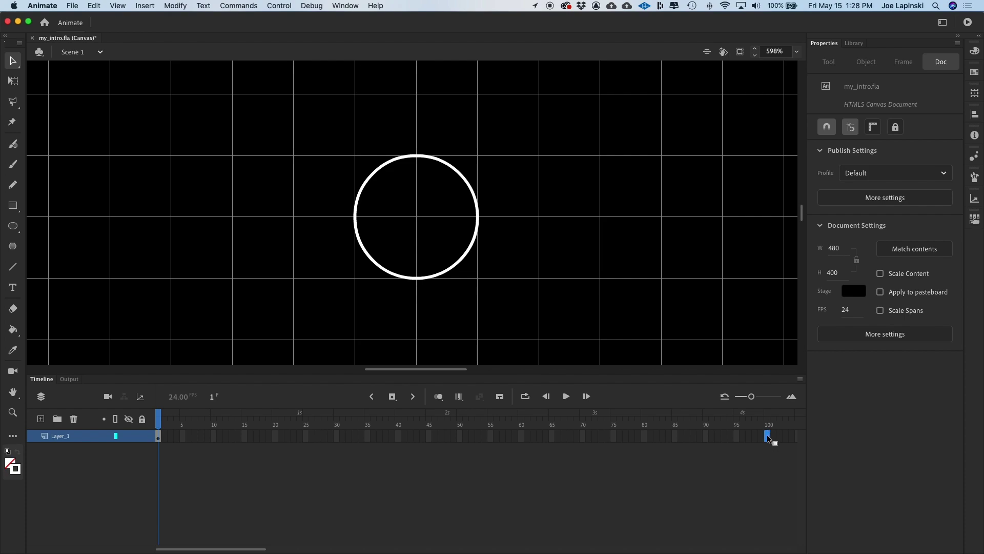
# Insert a frame at frame 100 so the circle's layer spans frames 1 to 100
pyautogui.rightClick(768, 437)
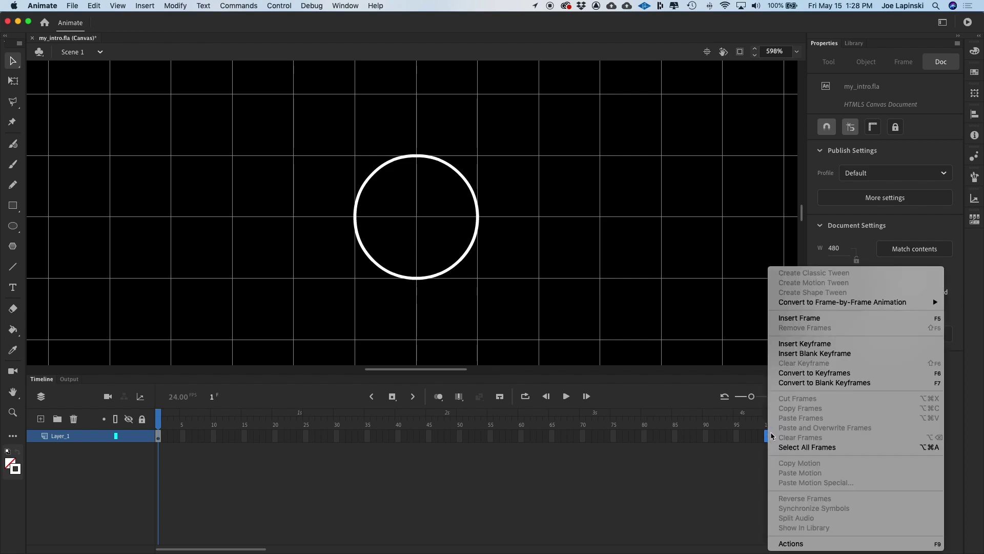
pyautogui.click(838, 322)
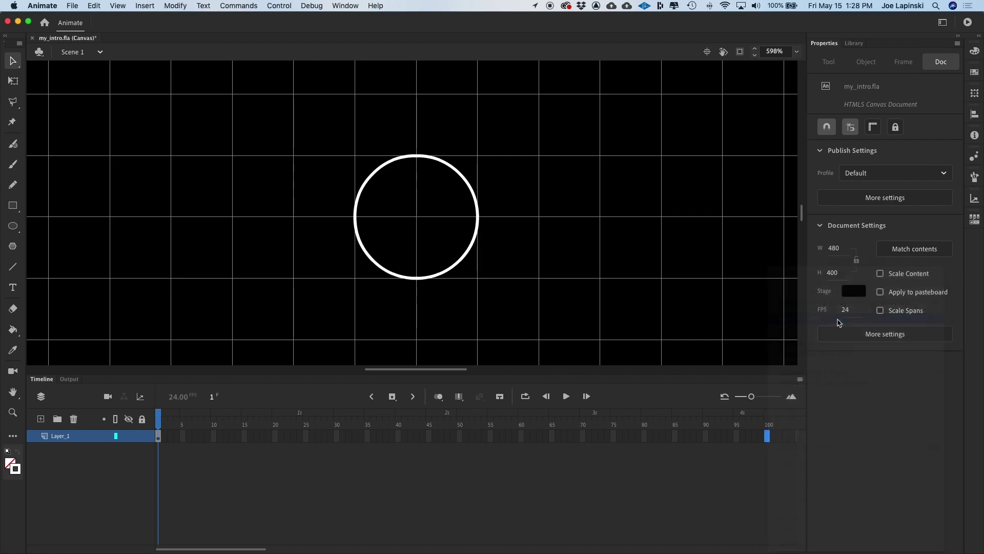
pyautogui.click(728, 474)
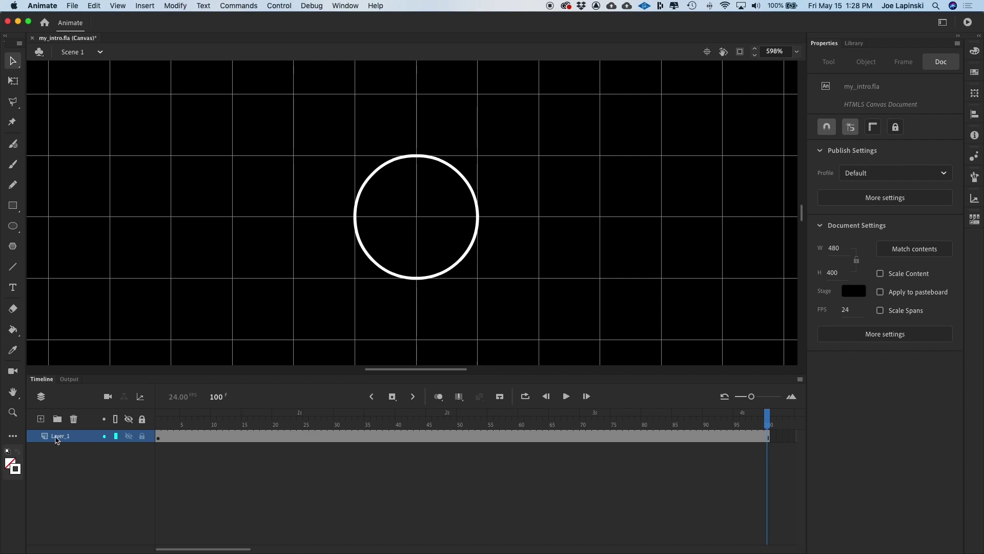
# Rename the circle's layer to Centre and lock it
pyautogui.click(59, 437)
pyautogui.doubleClick(59, 437)
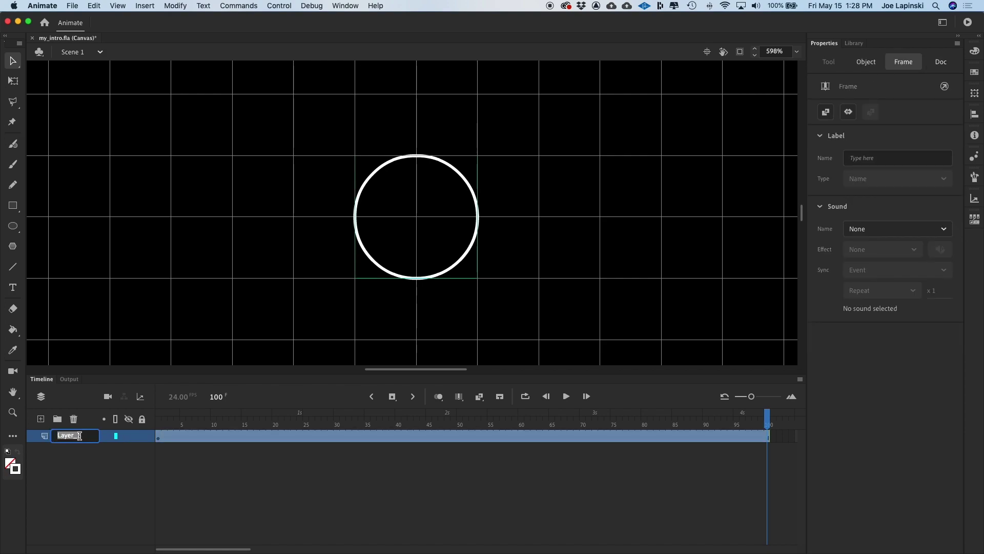
pyautogui.write('Centre')
pyautogui.press('Return')
pyautogui.click(142, 436)
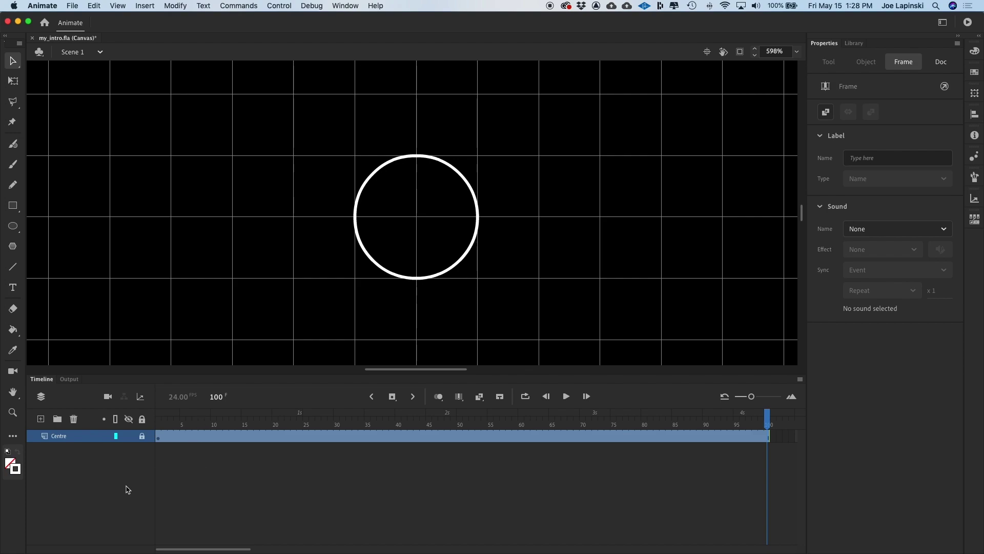
# Add a new layer above Centre and name it Axis
pyautogui.click(41, 419)
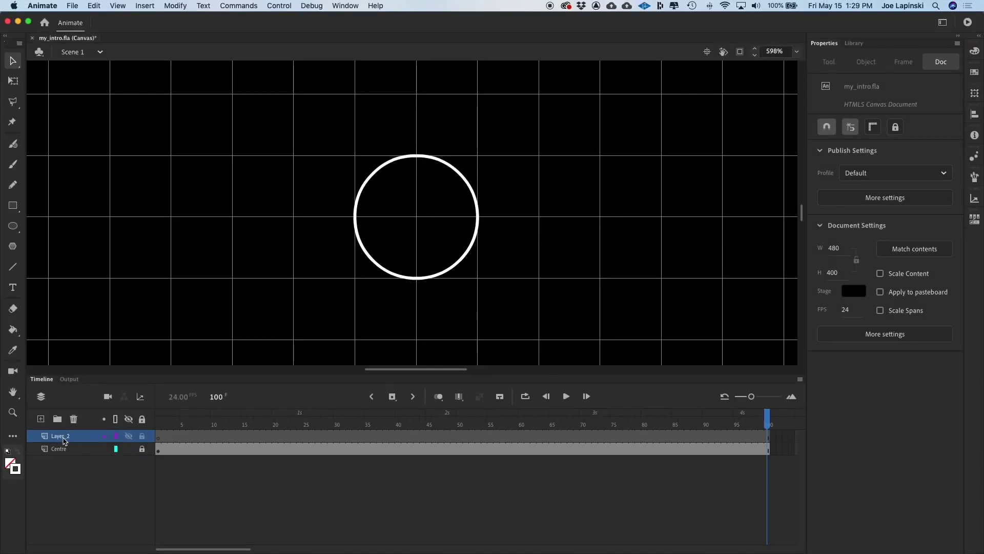
pyautogui.doubleClick(64, 436)
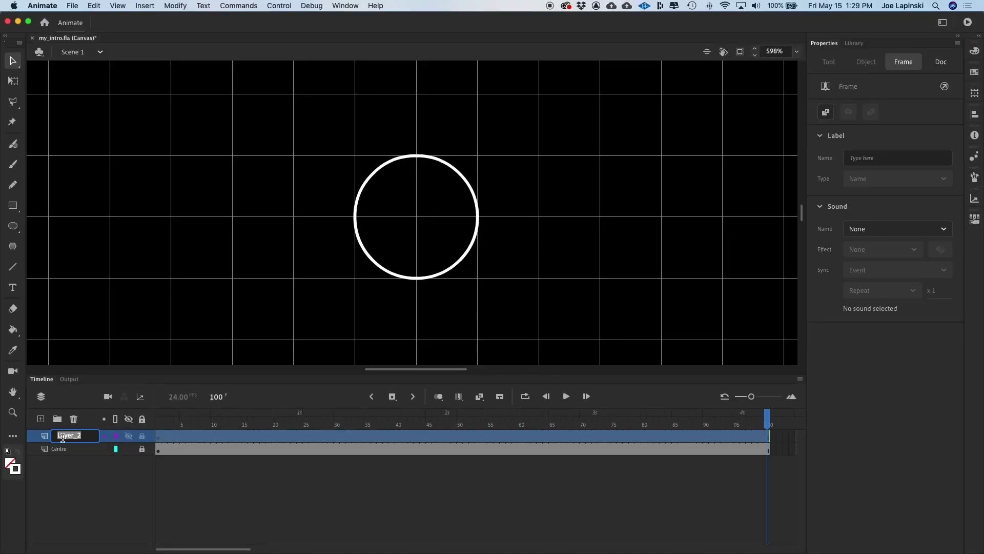
pyautogui.write('Axis')
pyautogui.press('Return')
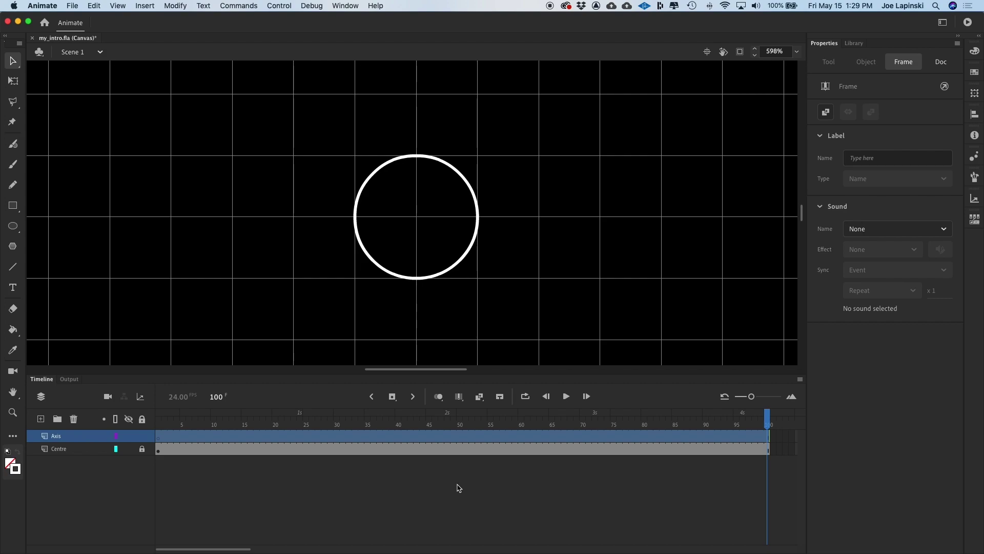
# Choose the Rectangle tool and set its stroke color to white
pyautogui.click(13, 205)
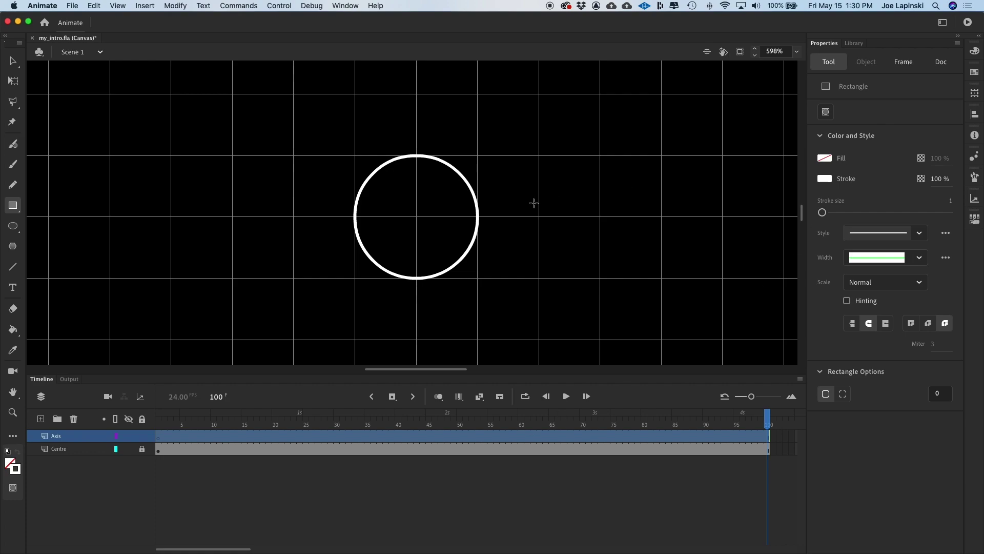
pyautogui.click(825, 182)
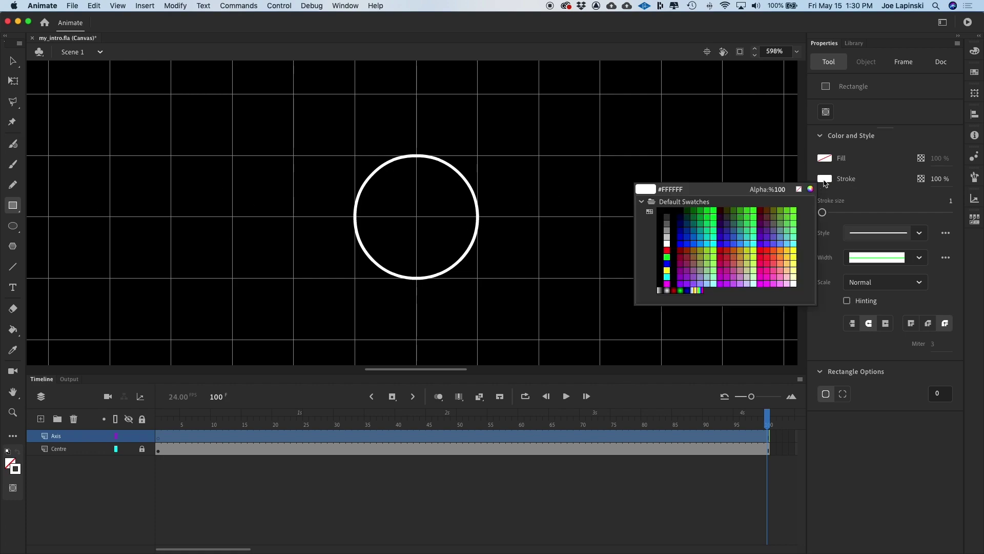
pyautogui.click(667, 243)
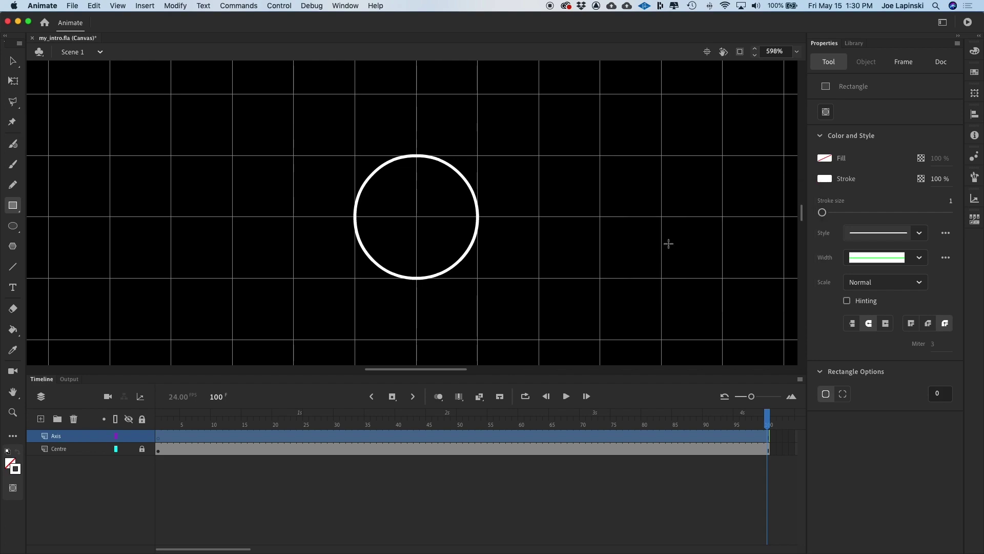
# Try drawing an unfilled rectangle one grid cell wide and four cells tall beside the circle, and undo it
pyautogui.press('super+minus')
pyautogui.press('super+minus')
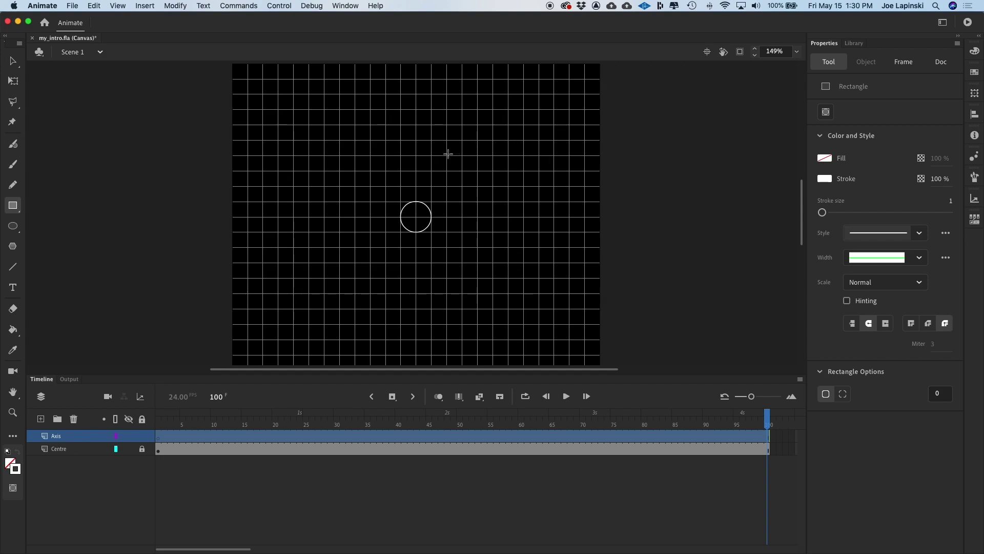
pyautogui.moveTo(447, 155); pyautogui.dragTo(464, 220)
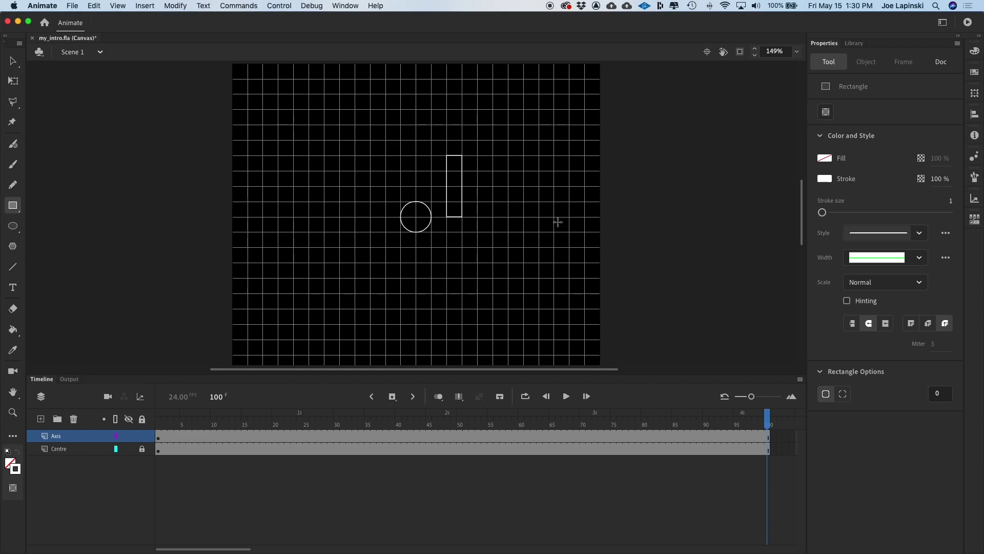
pyautogui.press('super+z')
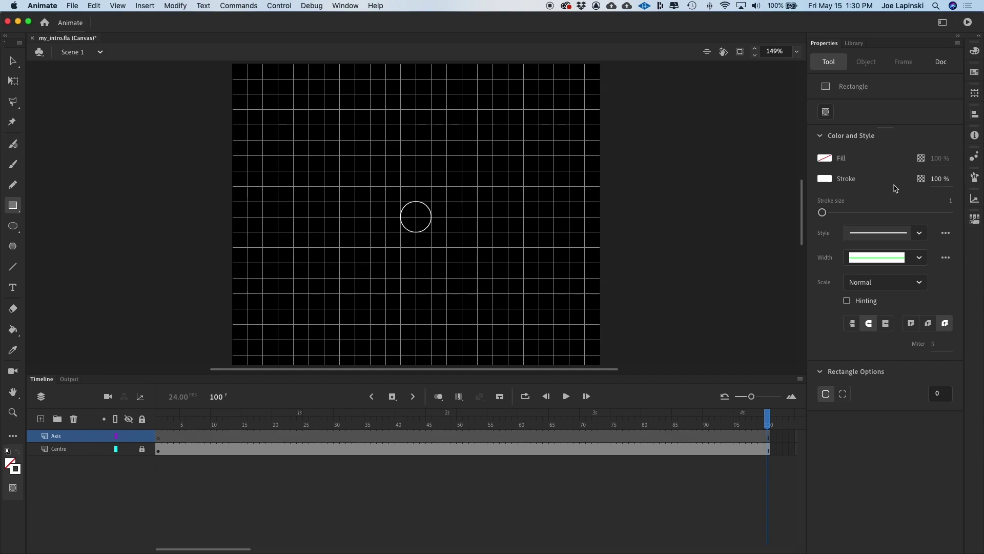
# Draw a white-filled rectangle without stroke, about 20 wide and 80 tall, above and to the right of the circle
pyautogui.click(828, 159)
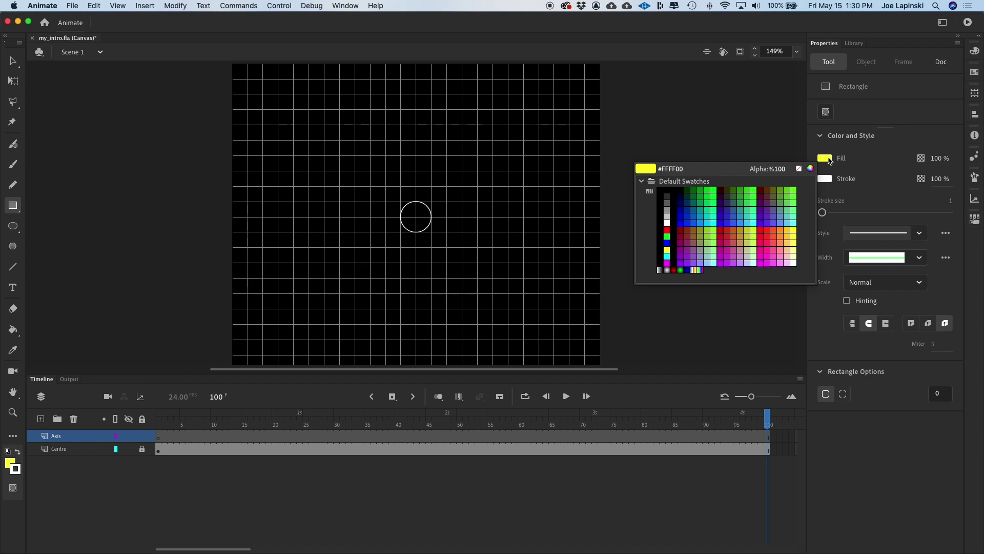
pyautogui.click(668, 223)
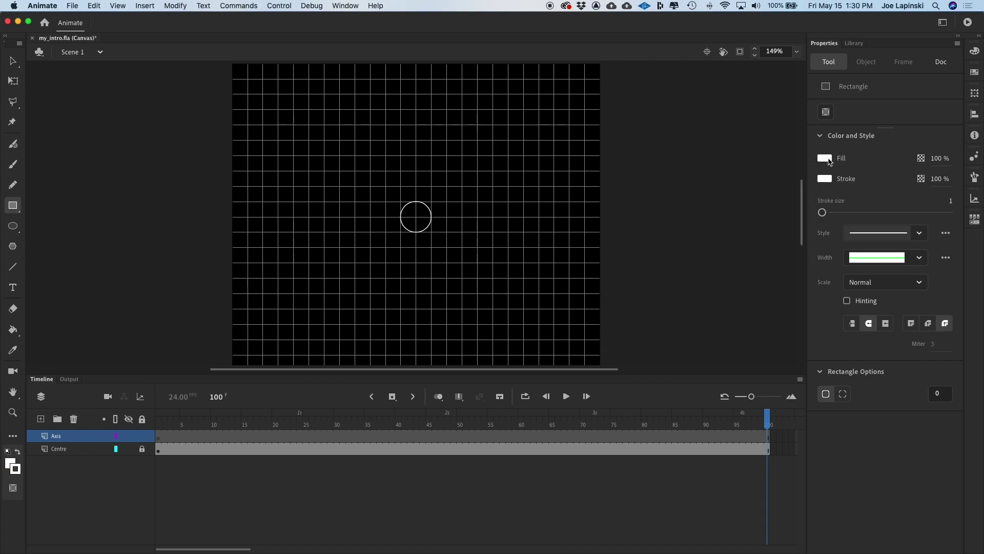
pyautogui.click(827, 182)
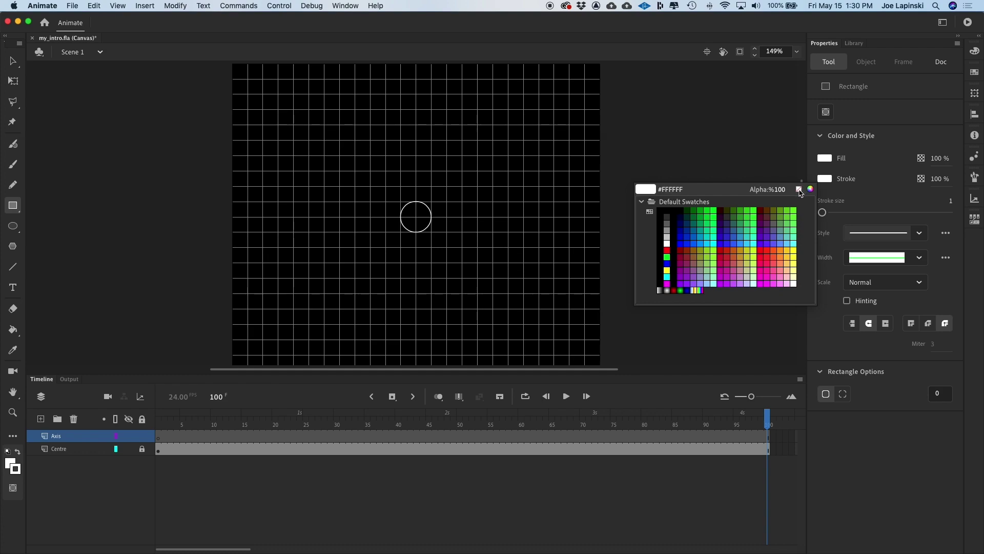
pyautogui.click(799, 190)
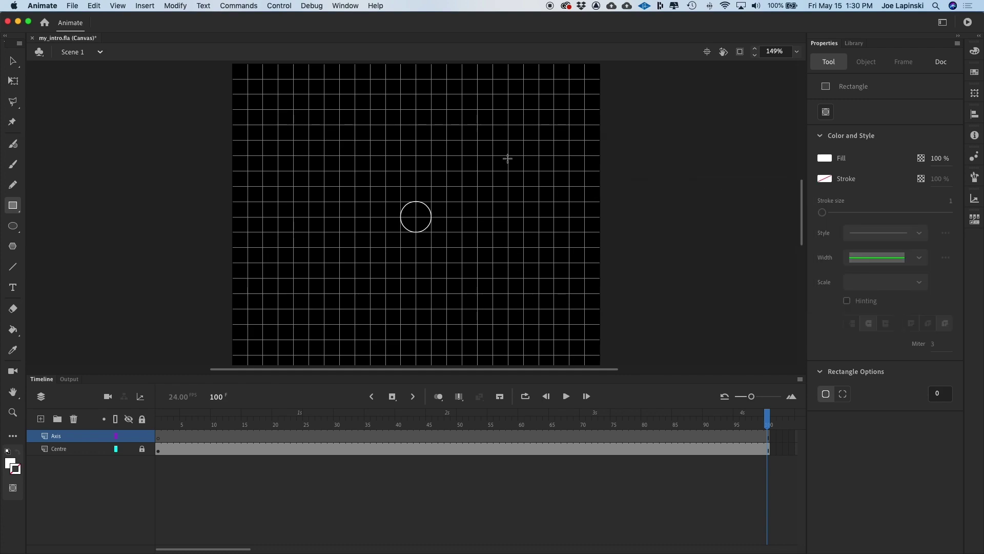
pyautogui.moveTo(463, 154); pyautogui.dragTo(482, 217)
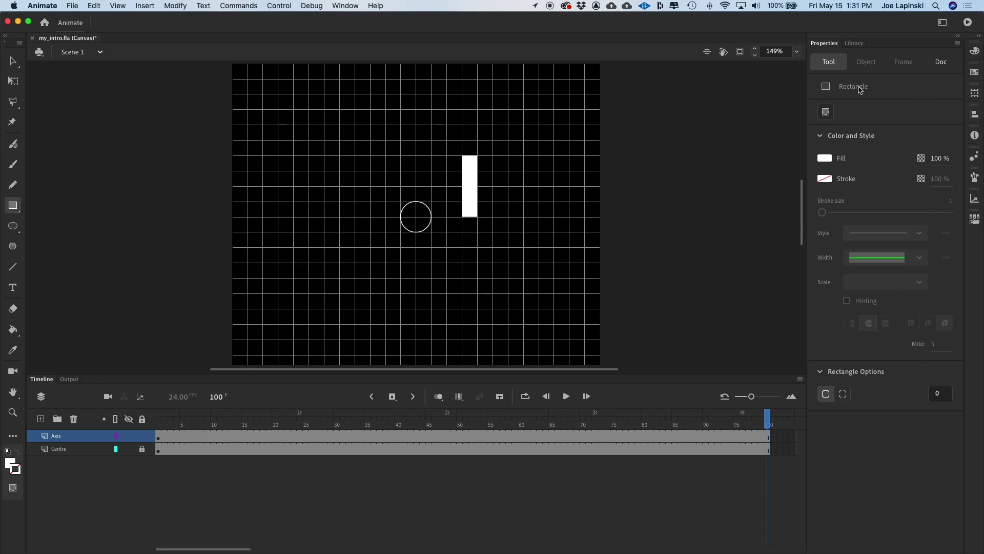
# Select the white rectangle on the Axis layer and set its width to 5
pyautogui.click(14, 62)
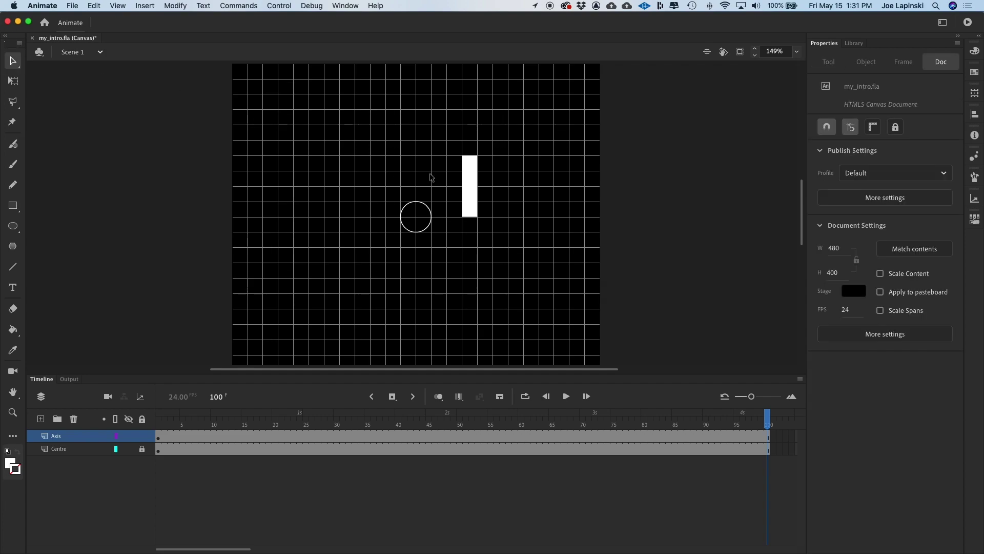
pyautogui.click(470, 186)
pyautogui.press('super+equal')
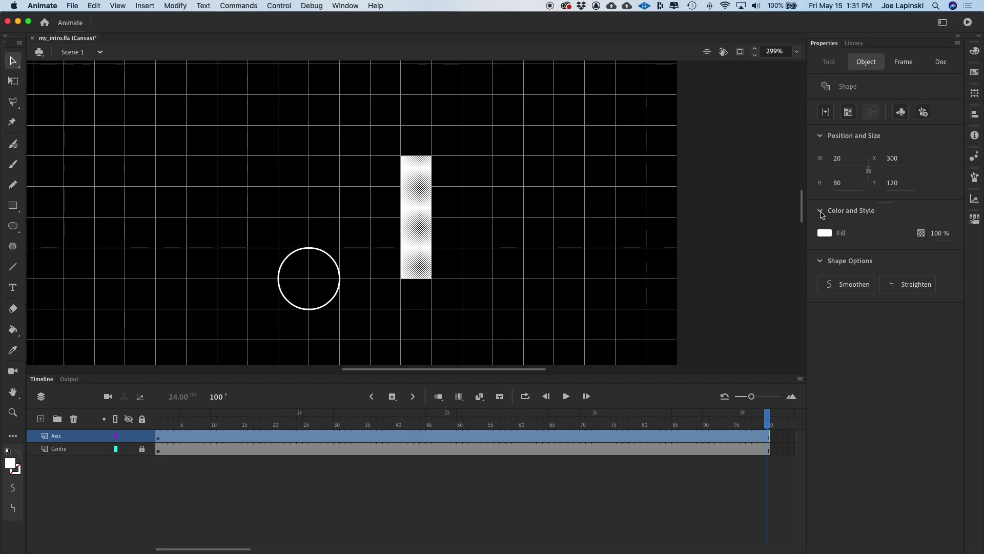
pyautogui.click(845, 160)
pyautogui.write('5')
pyautogui.press('Return')
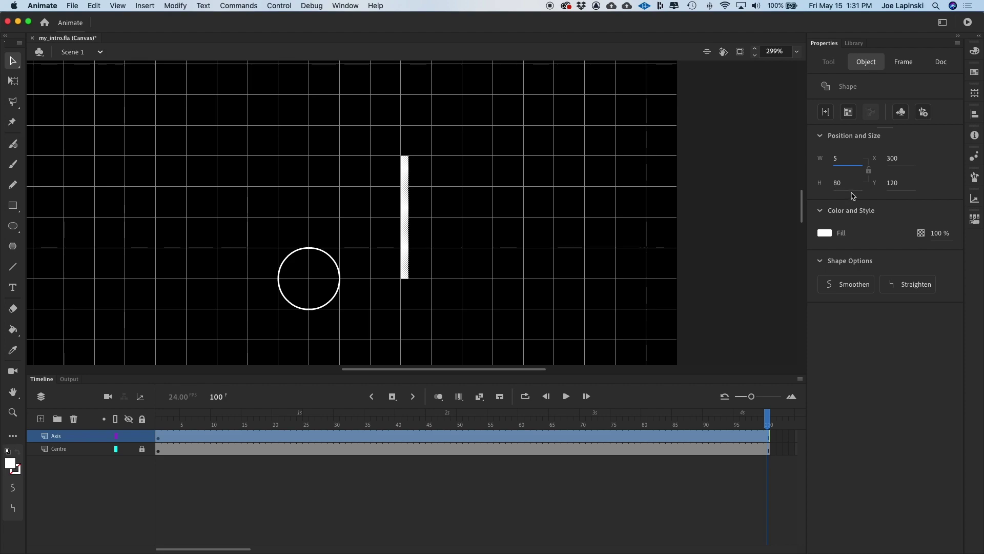
# Position the narrow white bar at X 240 and Y 20, and check its size and position info
pyautogui.click(901, 159)
pyautogui.write('2')
pyautogui.press('Tab')
pyautogui.write('20')
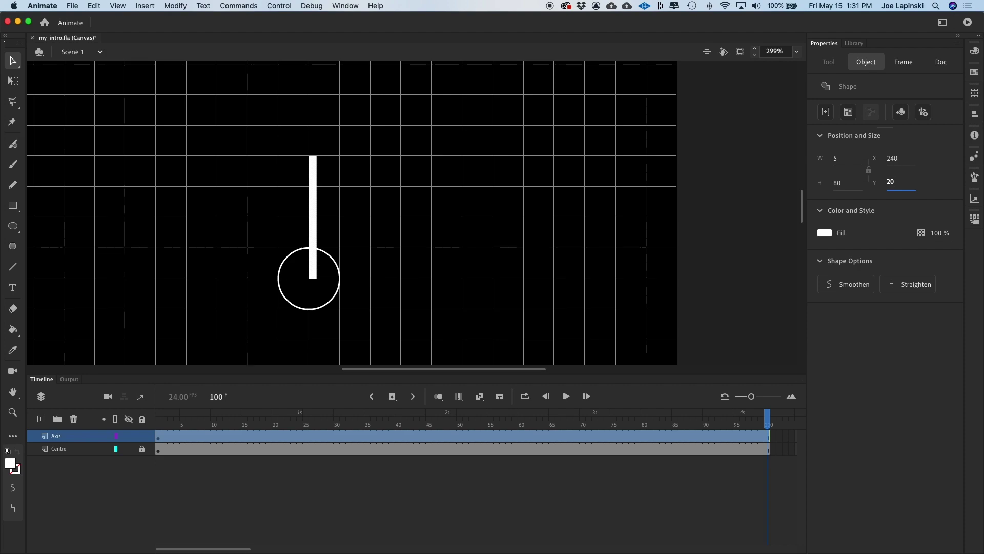
pyautogui.press('Return')
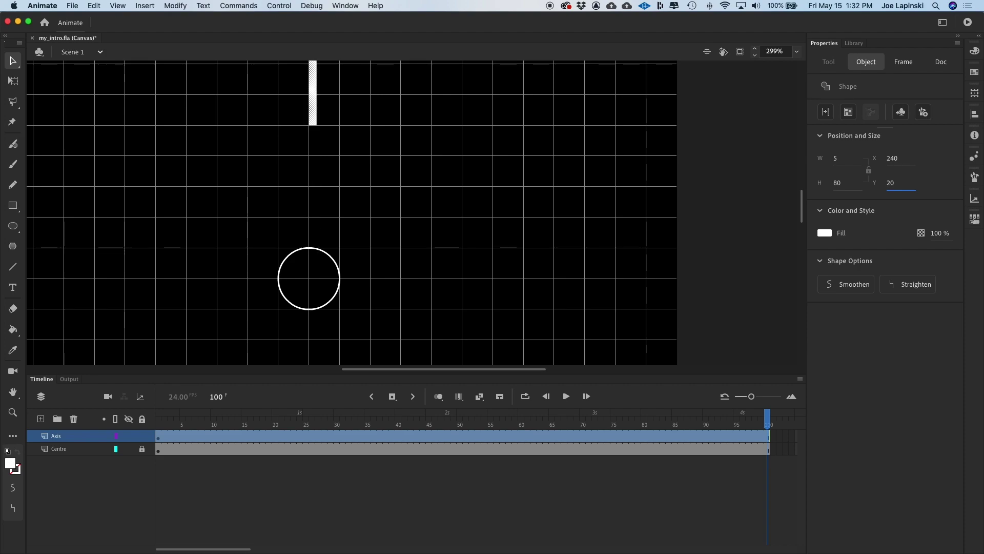
pyautogui.press('super+minus')
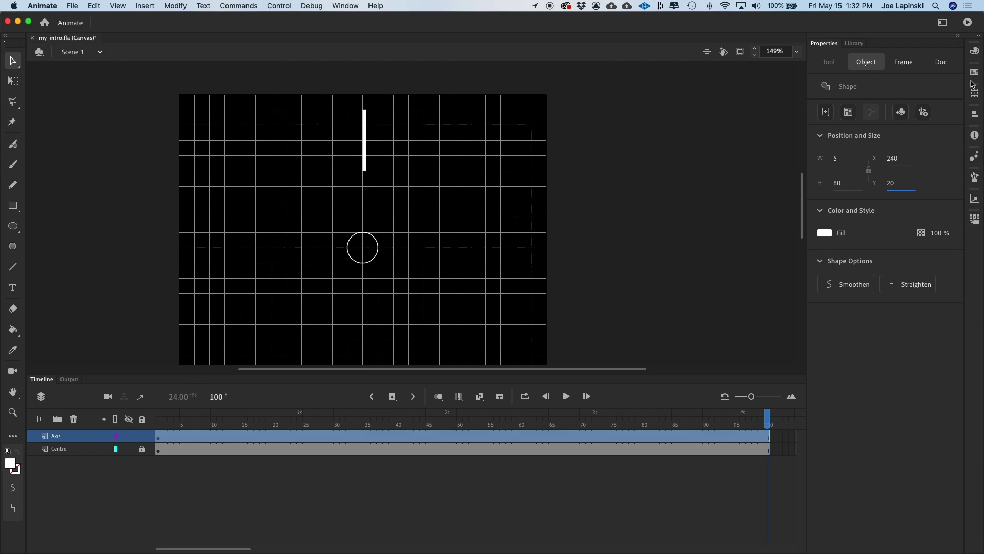
pyautogui.click(976, 136)
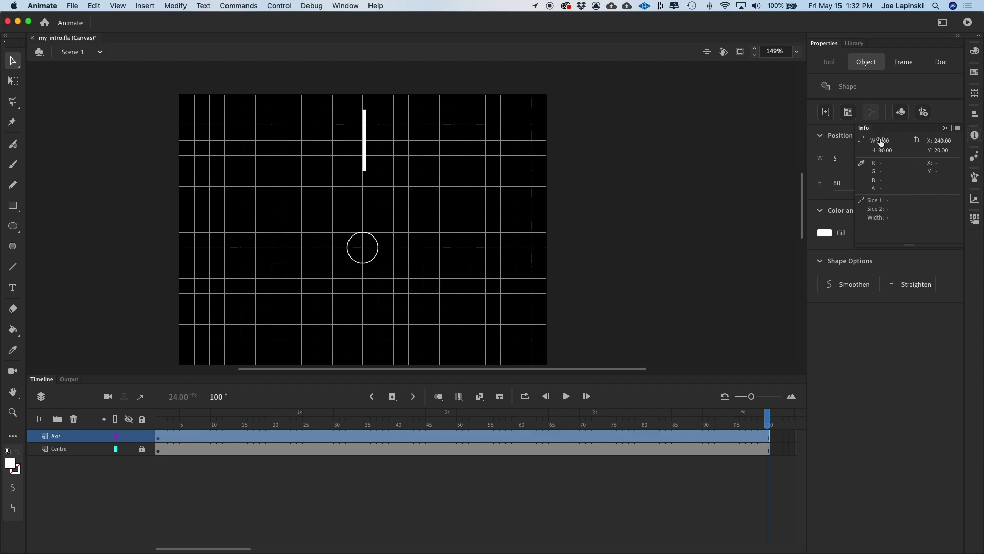
pyautogui.click(974, 135)
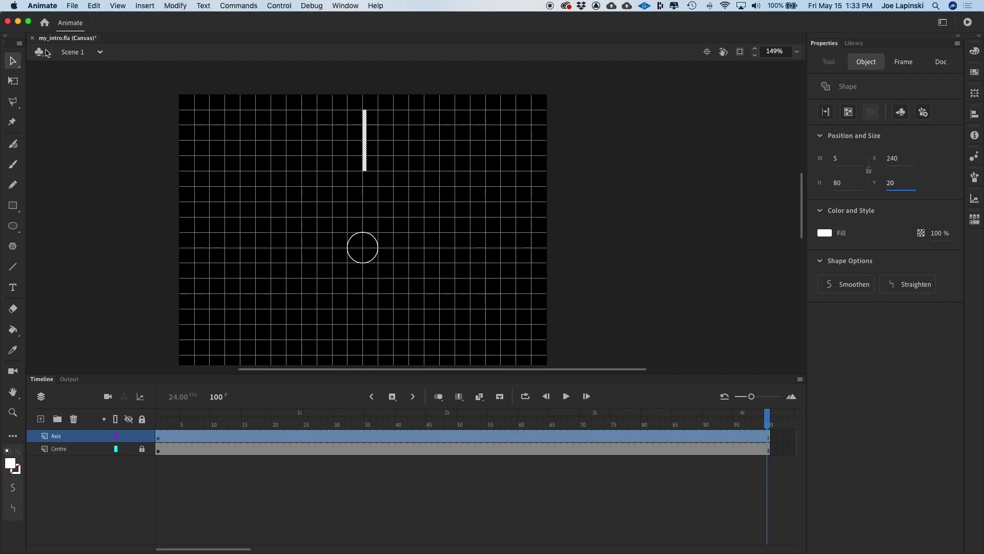
# Group the white bar and activate Free Transform on the group
pyautogui.moveTo(352, 107); pyautogui.dragTo(391, 193)
pyautogui.click(180, 6)
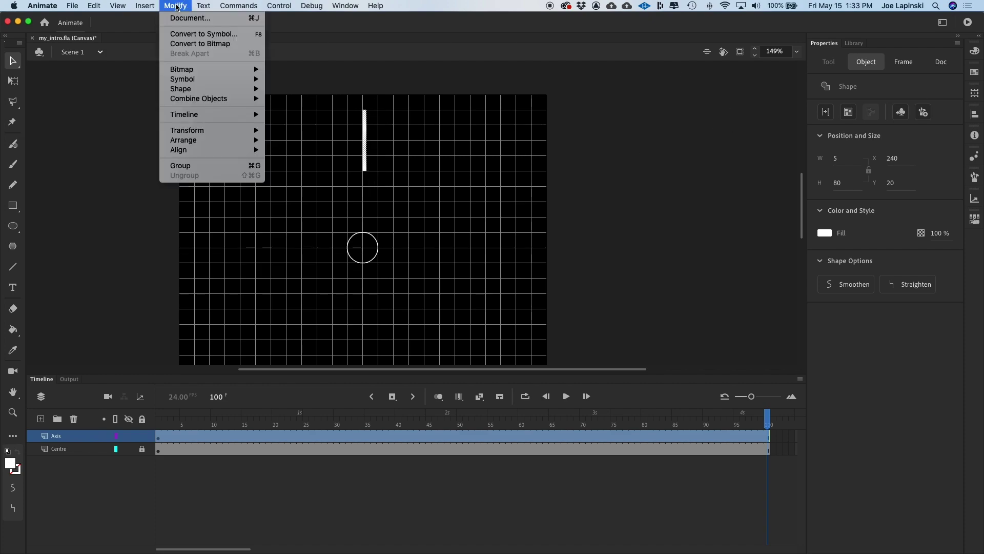
pyautogui.click(192, 167)
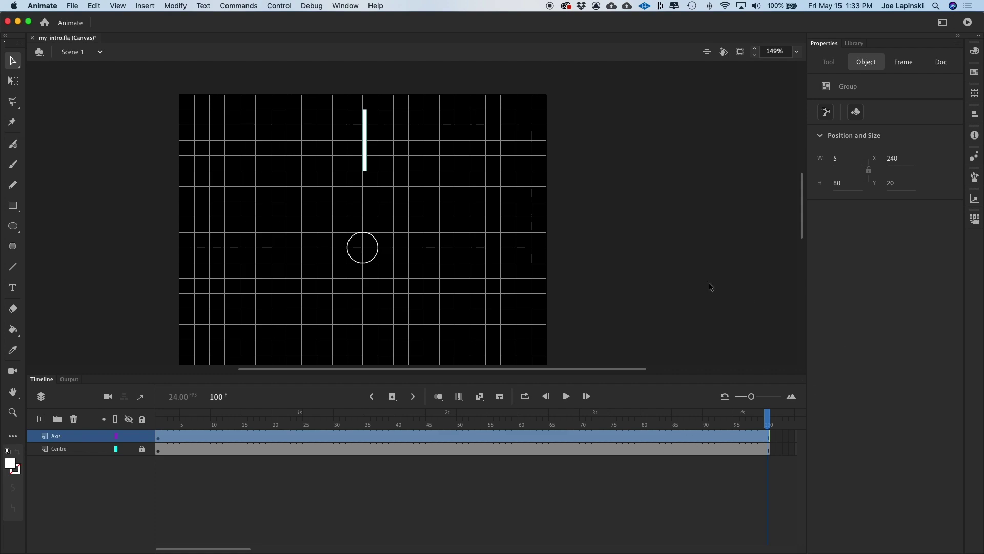
pyautogui.click(174, 6)
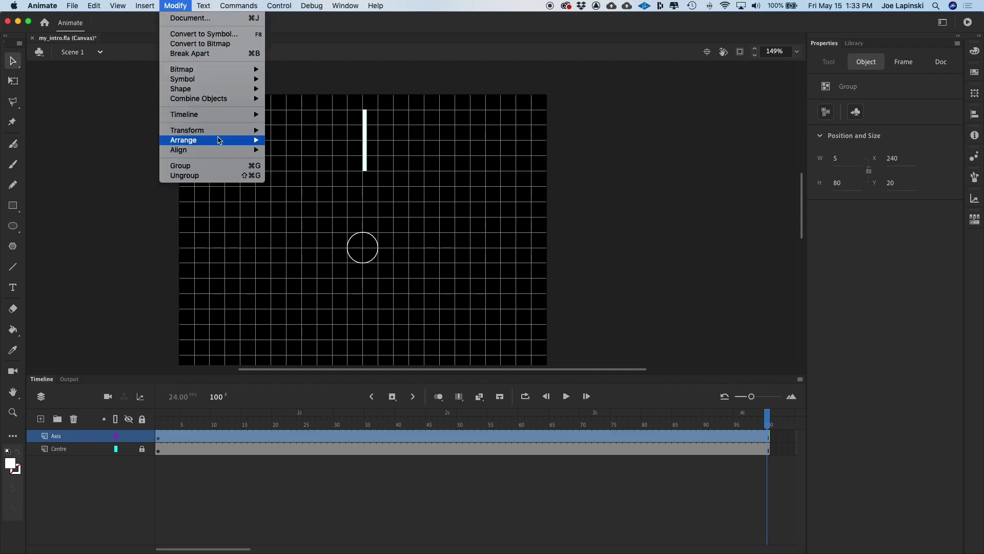
pyautogui.moveTo(224, 134)
pyautogui.click(301, 132)
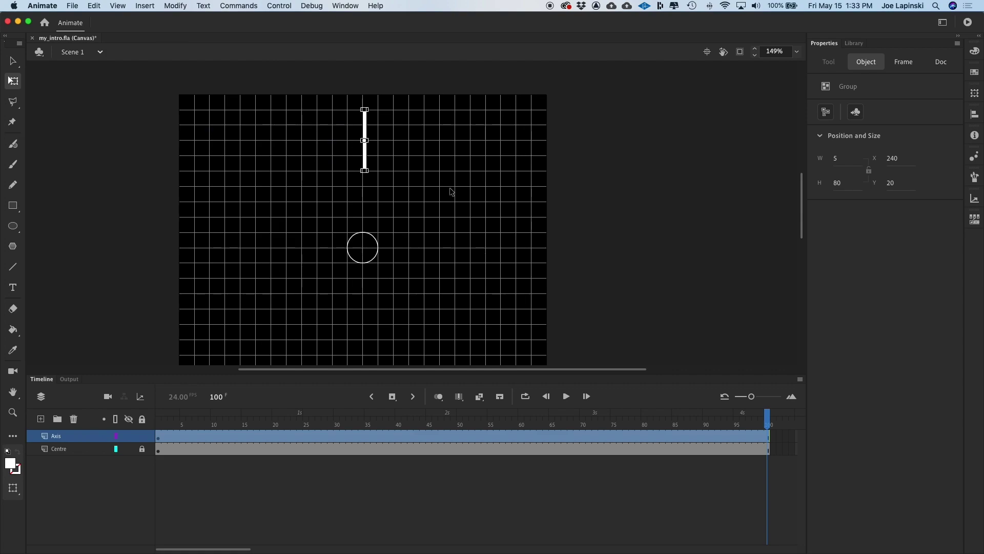
# Try rotating the grouped bar freely about its own centre, and undo the rotation
pyautogui.press('super+equal')
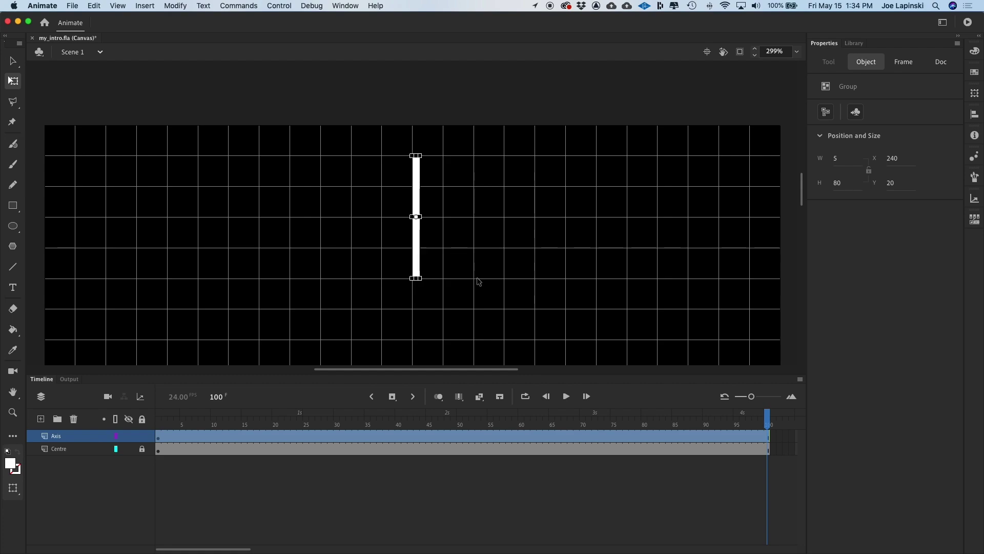
pyautogui.press('super+equal')
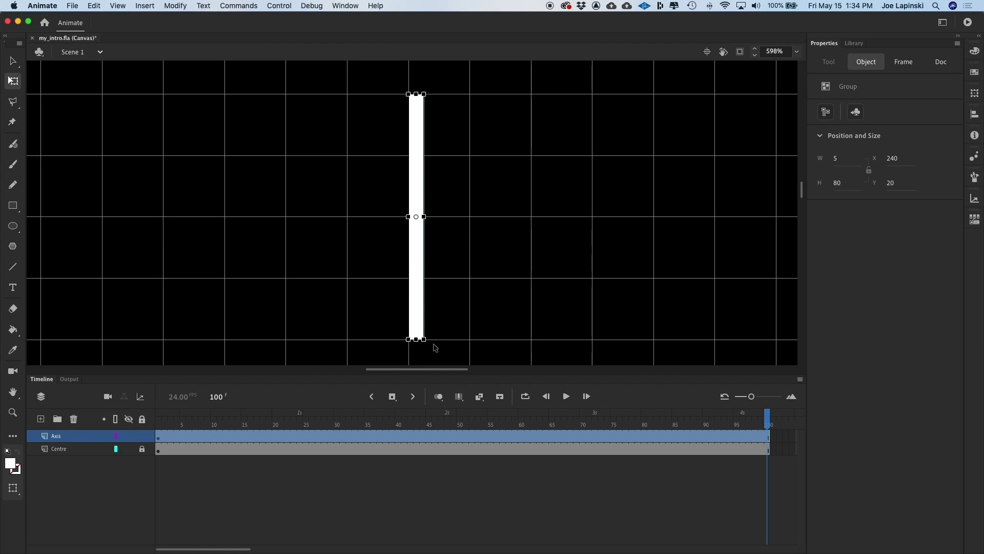
pyautogui.press('super+minus')
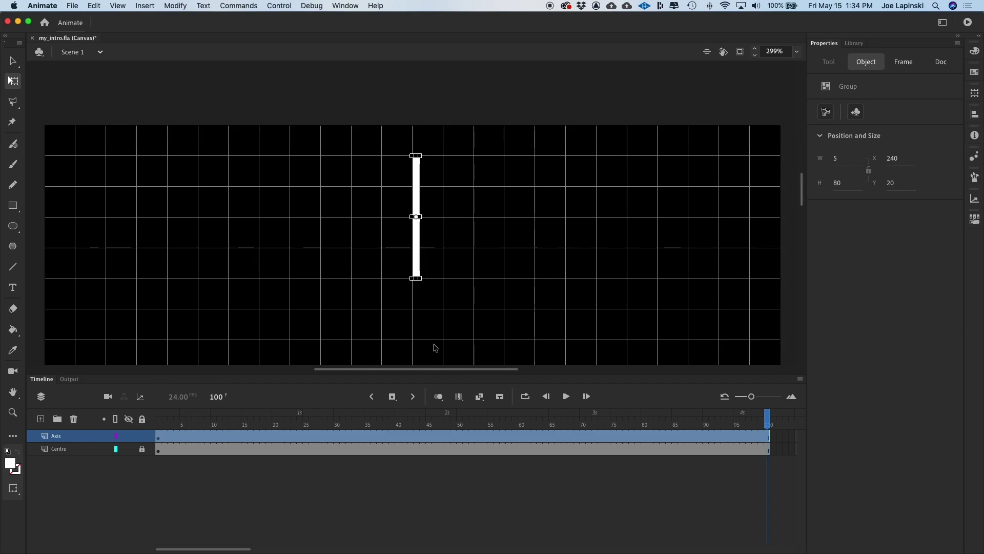
pyautogui.press('super+minus')
pyautogui.scroll(-10, 435, 347)
pyautogui.hscroll(2, 435, 348)
pyautogui.scroll(5, 435, 347)
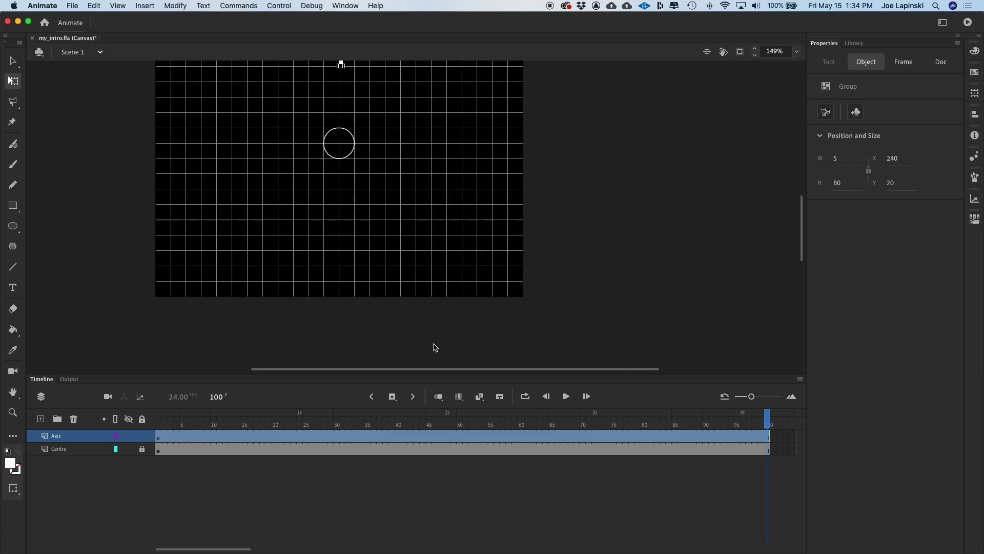
pyautogui.click(797, 51)
pyautogui.click(804, 66)
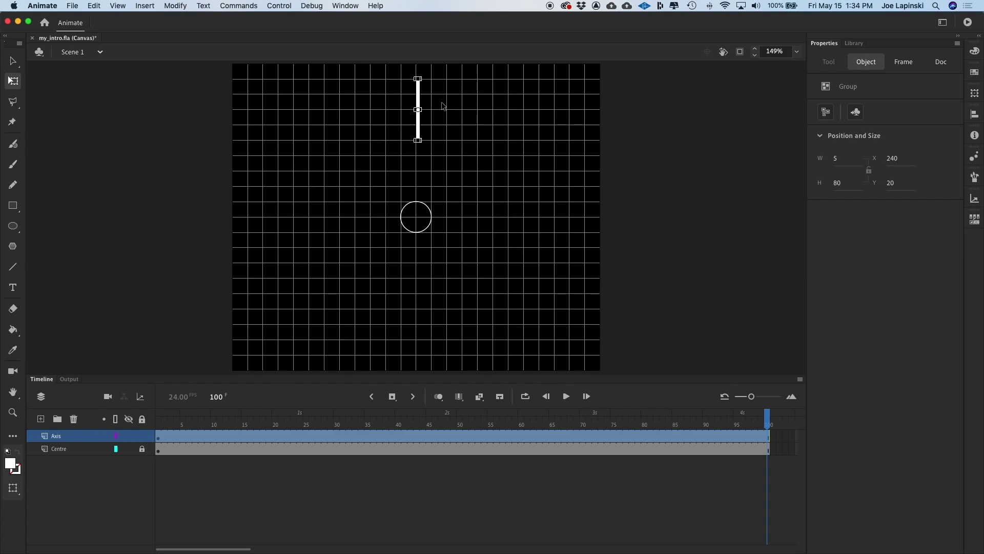
pyautogui.press('super+equal')
pyautogui.press('super+equal')
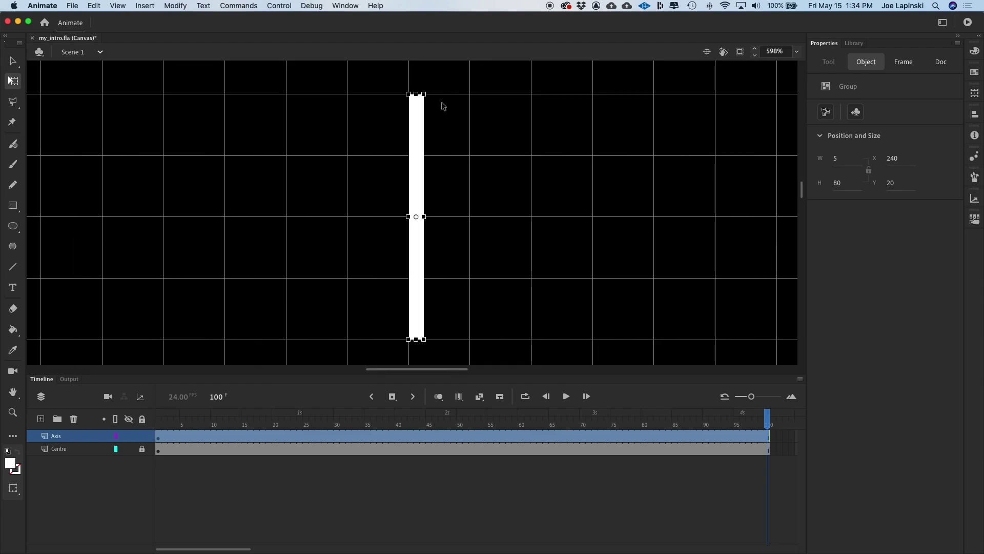
pyautogui.moveTo(429, 88); pyautogui.dragTo(338, 244)
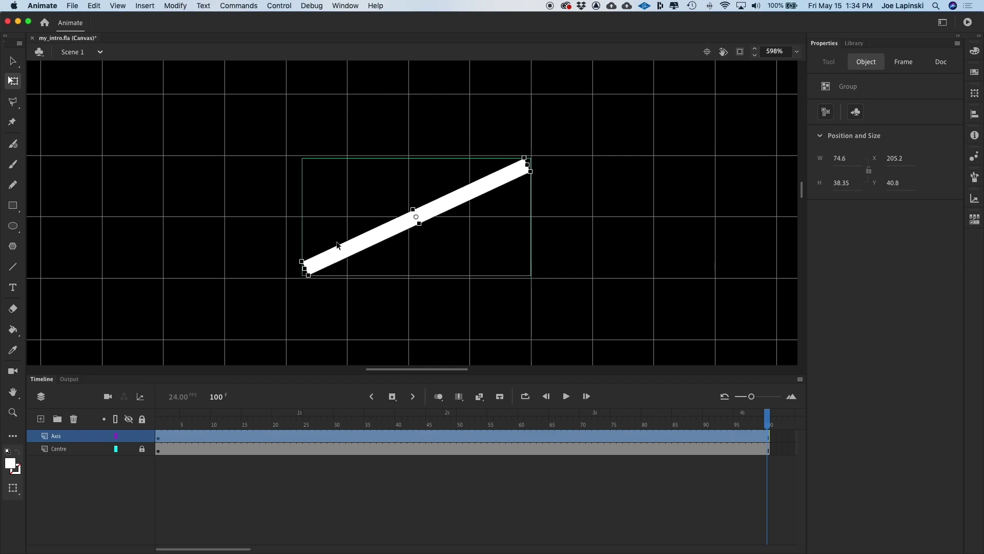
pyautogui.press('super+z')
# Move the bar group's transformation point to the centre of the circle
pyautogui.scroll(-2, 474, 213)
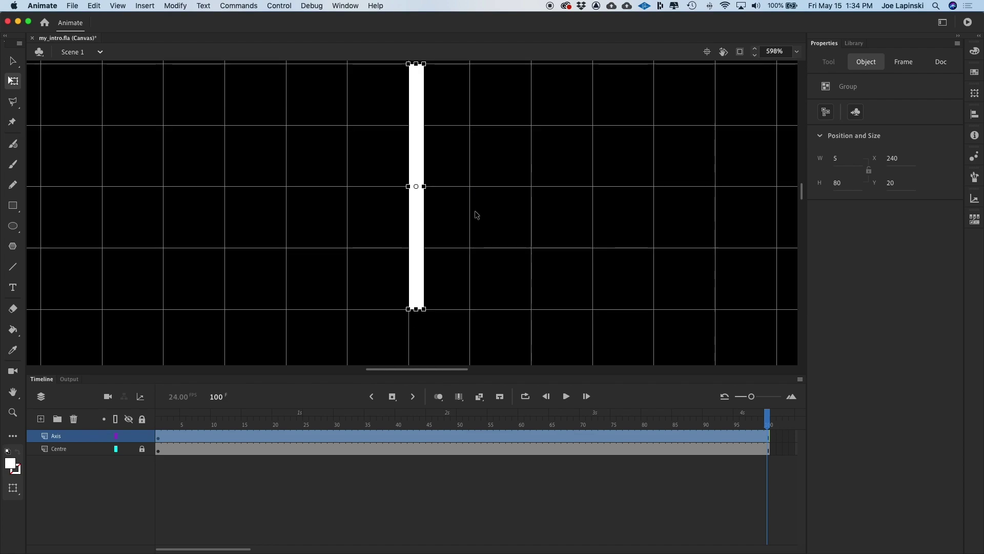
pyautogui.press('super+minus')
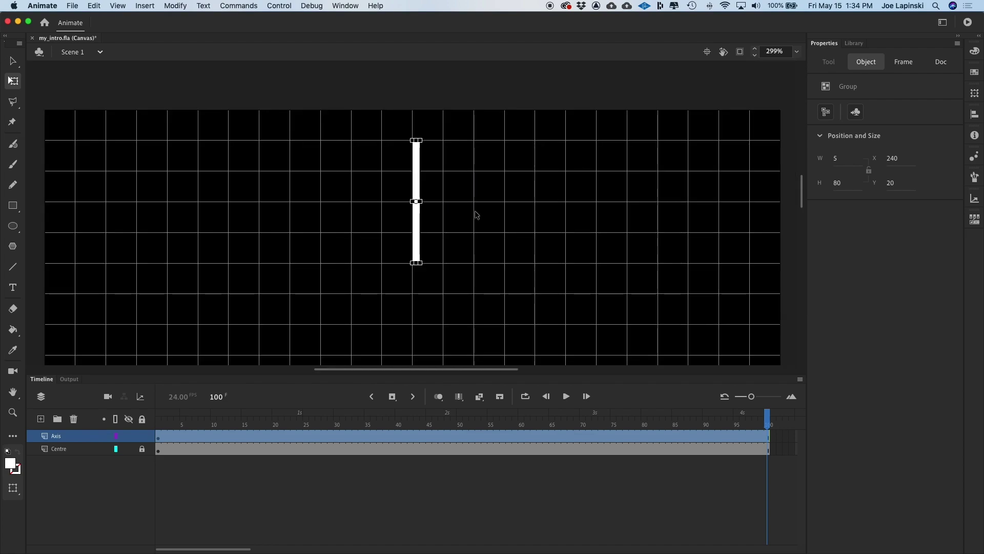
pyautogui.scroll(-8, 476, 214)
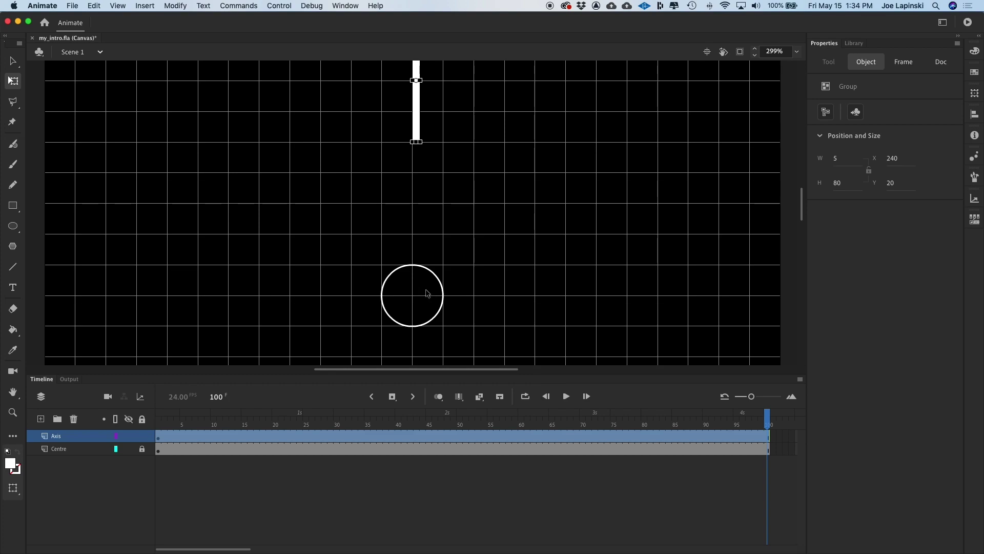
pyautogui.press('super+equal')
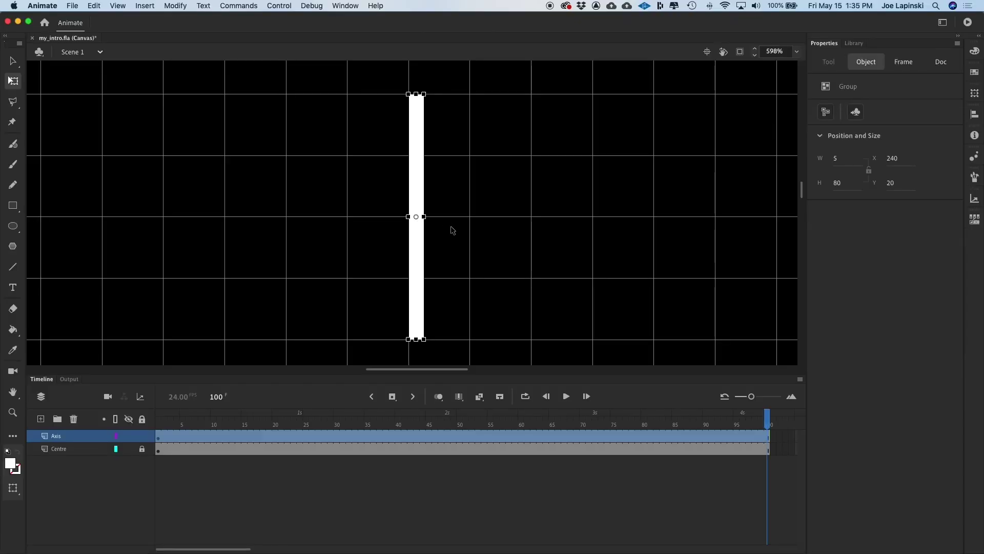
pyautogui.press('super+minus')
pyautogui.scroll(-5, 448, 233)
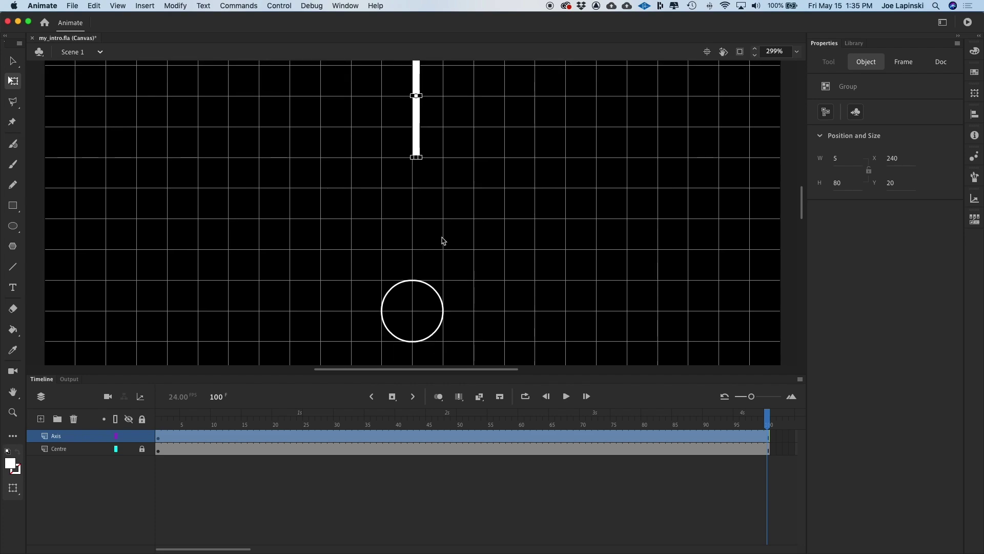
pyautogui.moveTo(416, 96); pyautogui.dragTo(413, 312)
pyautogui.scroll(2, 435, 154)
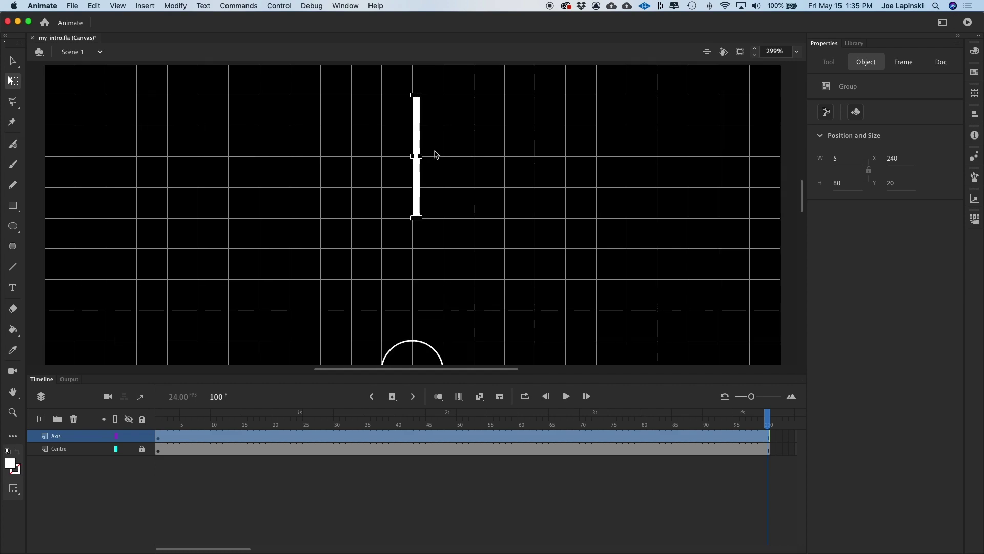
pyautogui.press('super+minus')
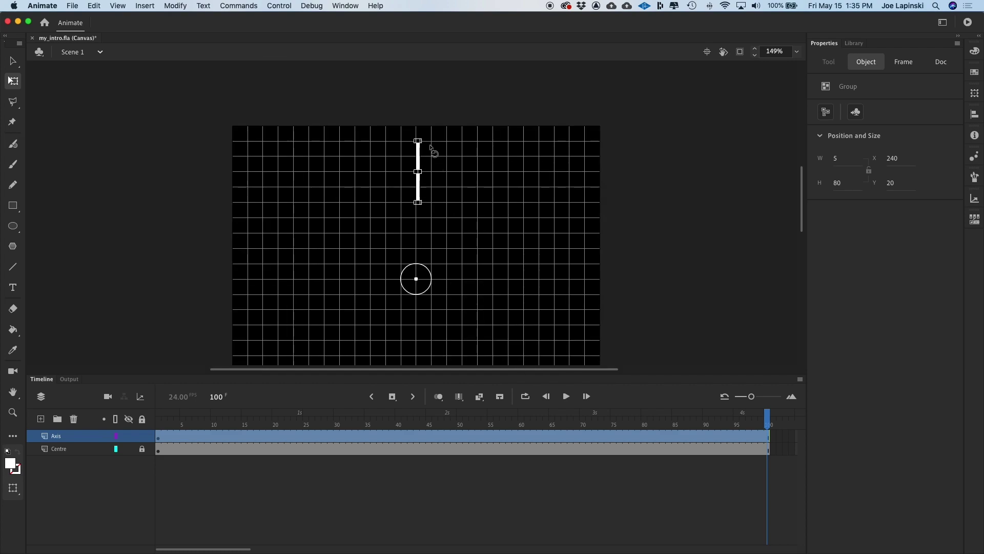
# Try rotating the bar freely around the circle's centre, and undo the rotation
pyautogui.click(433, 139)
pyautogui.moveTo(434, 139); pyautogui.dragTo(474, 228)
pyautogui.press('super+z')
# Duplicate the bar with the Transform options and rotate the copy 90° around the circle's centre
pyautogui.click(975, 94)
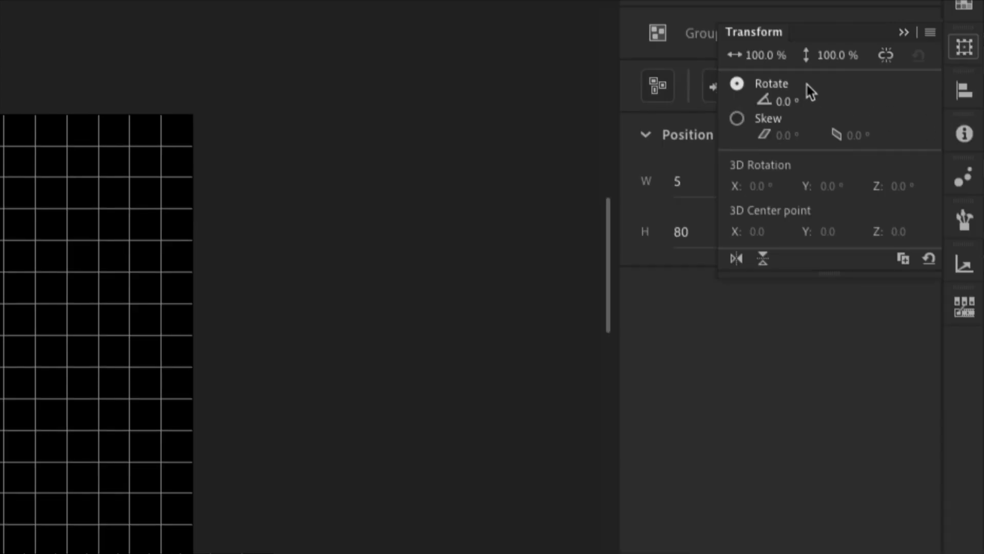
pyautogui.click(903, 260)
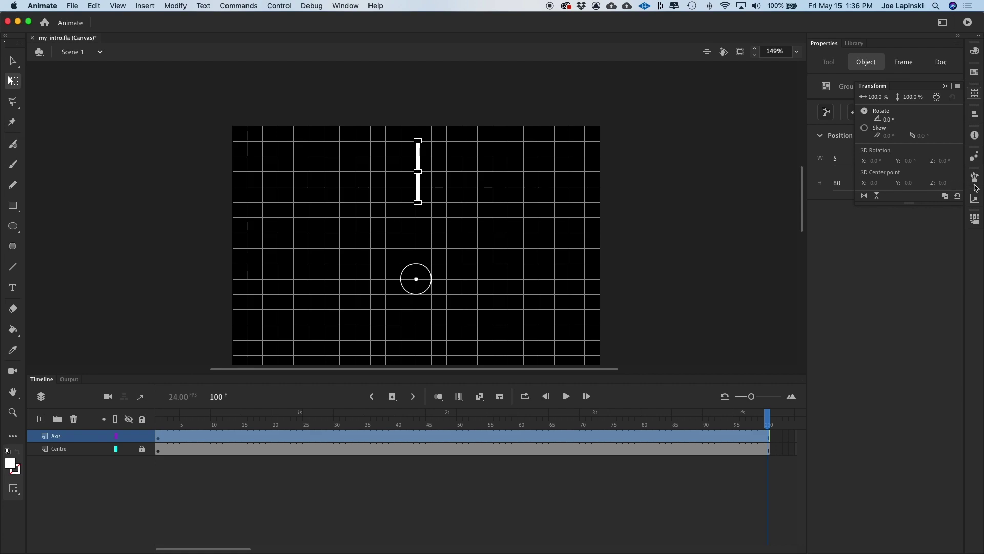
pyautogui.click(944, 196)
pyautogui.click(887, 120)
pyautogui.write('90')
pyautogui.press('Return')
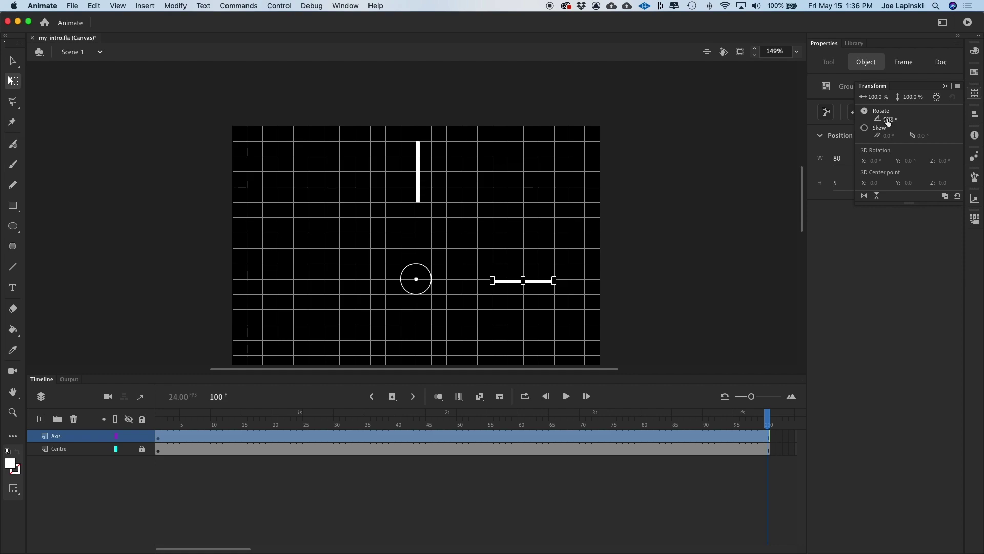
pyautogui.moveTo(894, 121); pyautogui.dragTo(896, 124)
pyautogui.scroll(-3, 714, 234)
pyautogui.hscroll(-3, 714, 233)
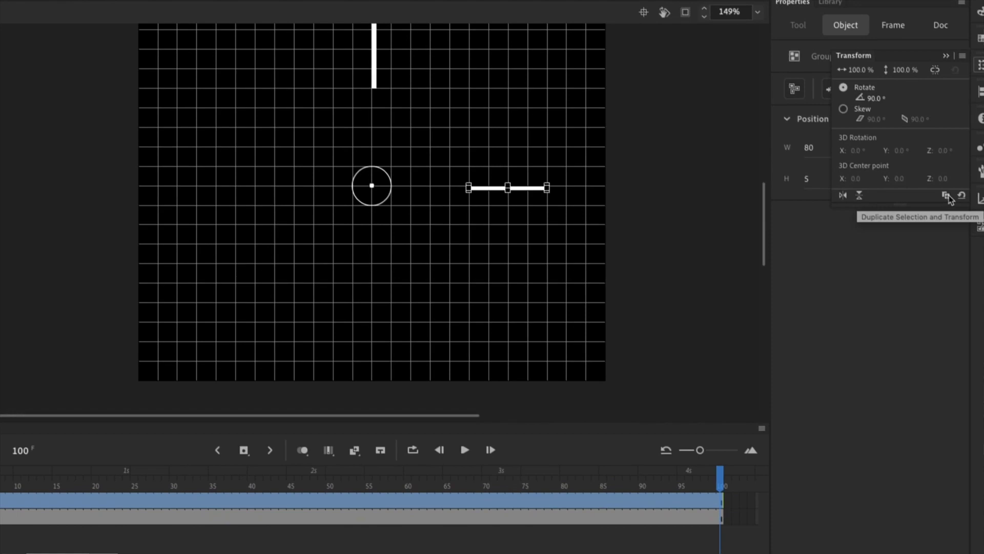
# Try to duplicate the bar in further 90° rotations around the circle's centre
pyautogui.click(947, 197)
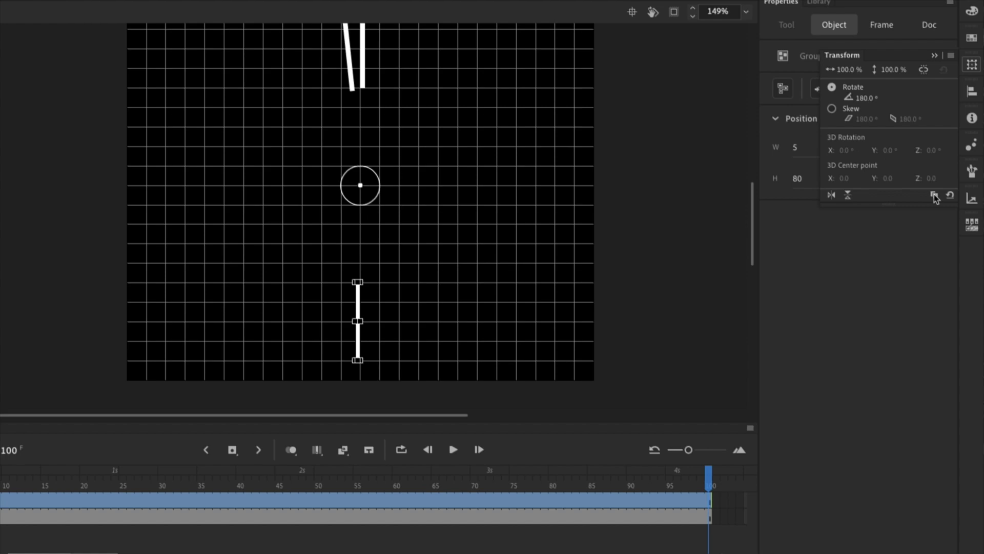
pyautogui.click(935, 198)
pyautogui.scroll(3, 522, 146)
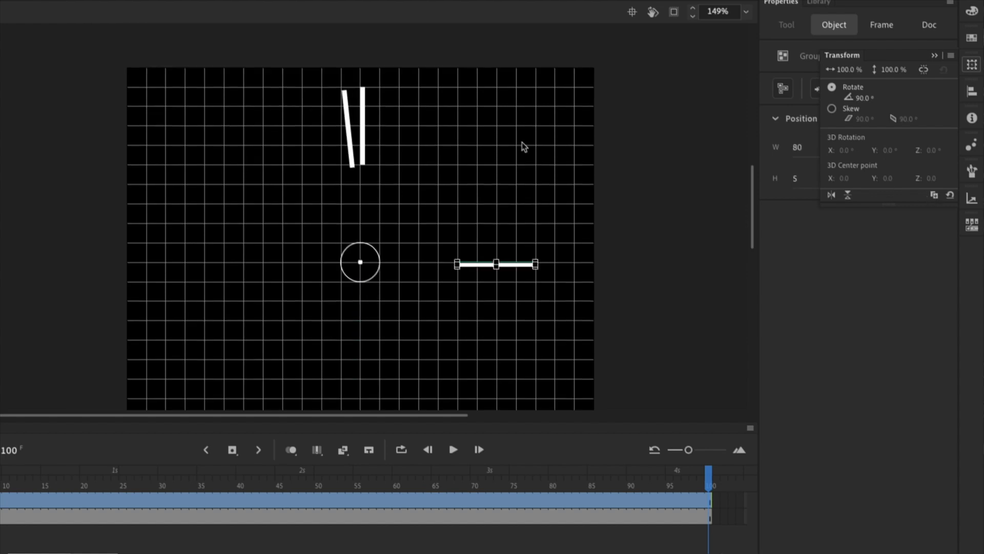
# Delete the stray slanted bar beside the vertical bar above the circle
pyautogui.click(347, 105)
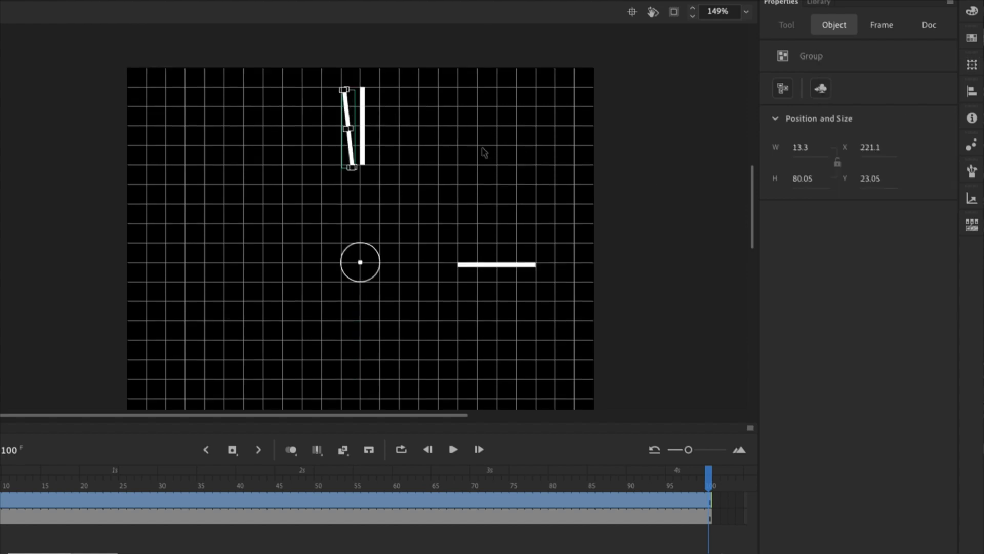
pyautogui.press('Delete')
pyautogui.scroll(-3, 494, 167)
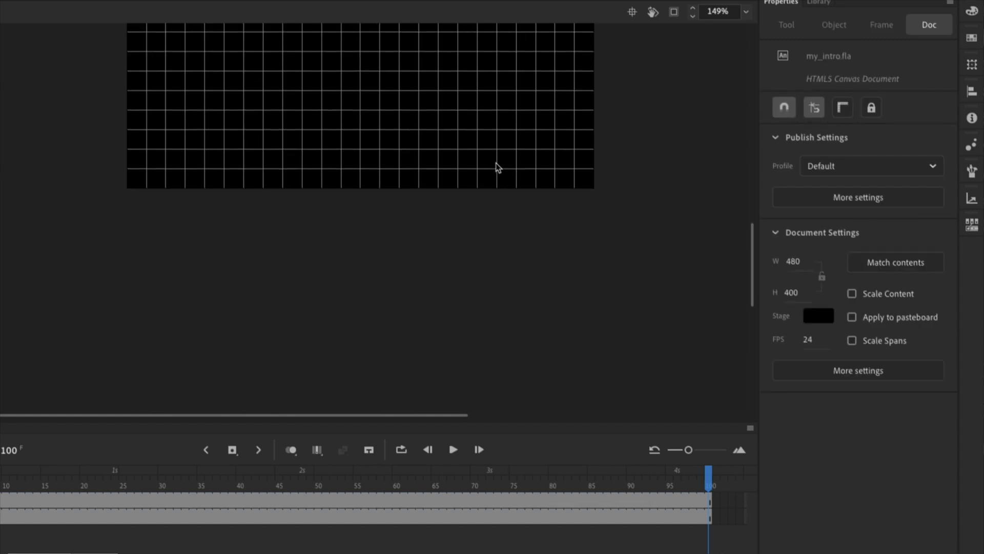
pyautogui.scroll(2, 497, 167)
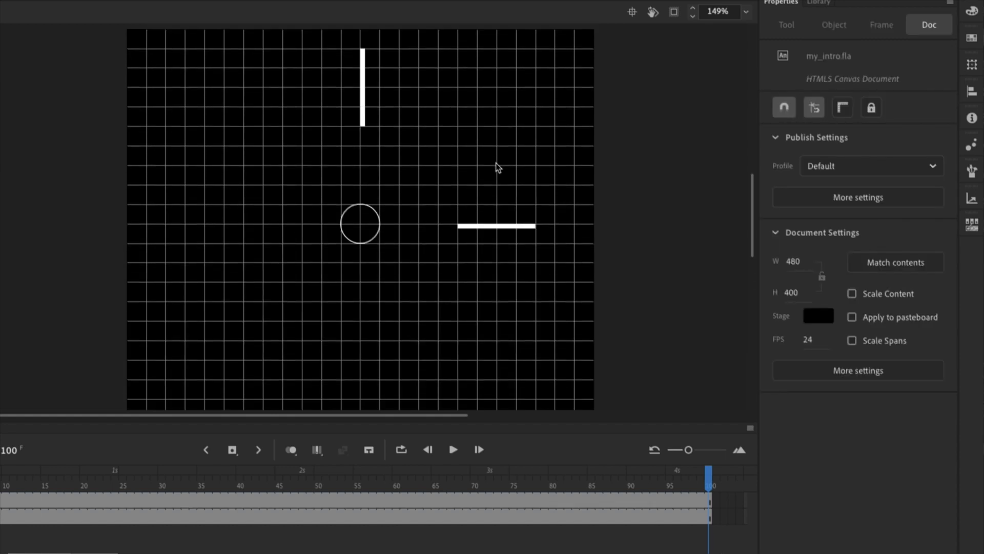
# Duplicate the horizontal bar twice in 90° increments around the circle's centre, placing copies rotated to 180° and -90°
pyautogui.click(503, 227)
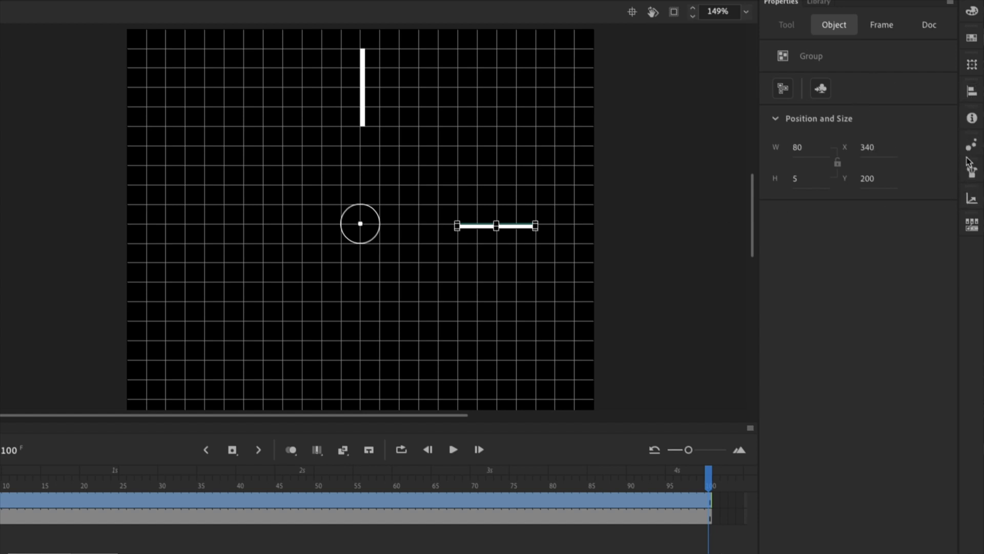
pyautogui.click(972, 64)
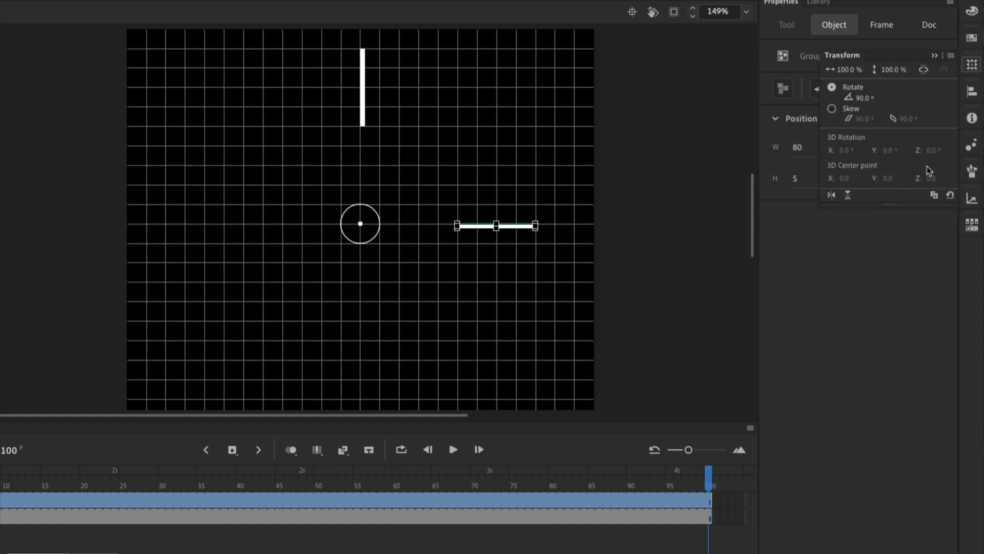
pyautogui.click(935, 196)
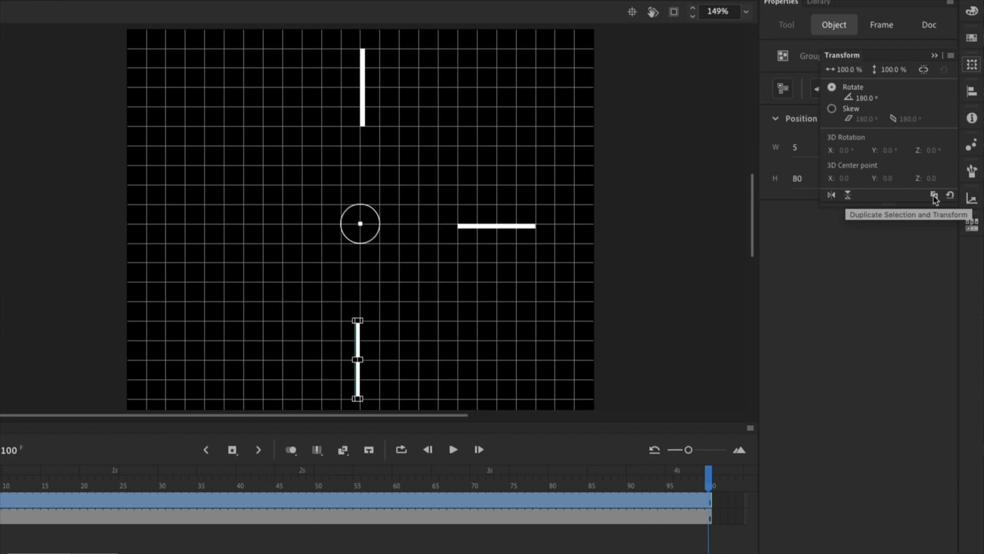
pyautogui.click(934, 196)
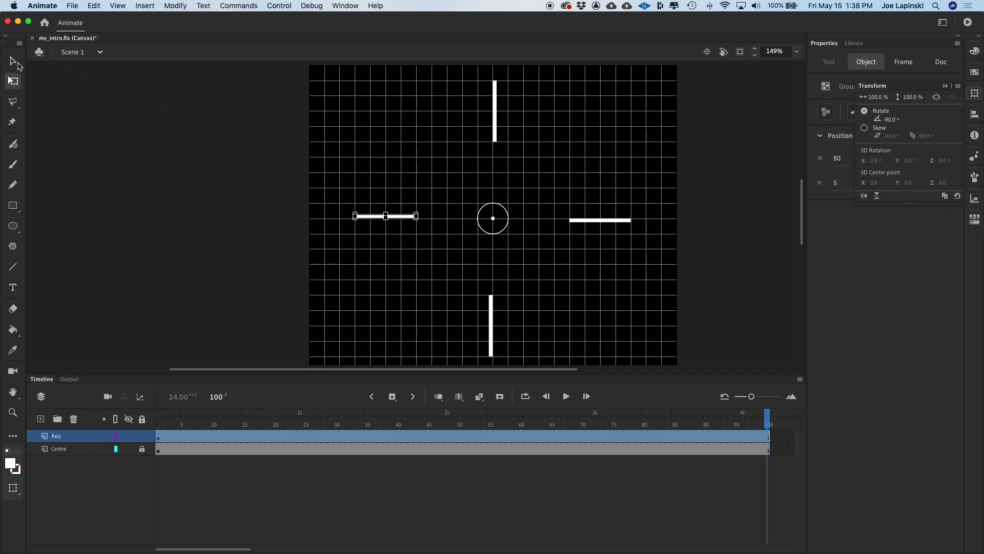
# Select all four axis bars around the circle and group them together
pyautogui.click(13, 61)
pyautogui.moveTo(335, 71); pyautogui.dragTo(670, 366)
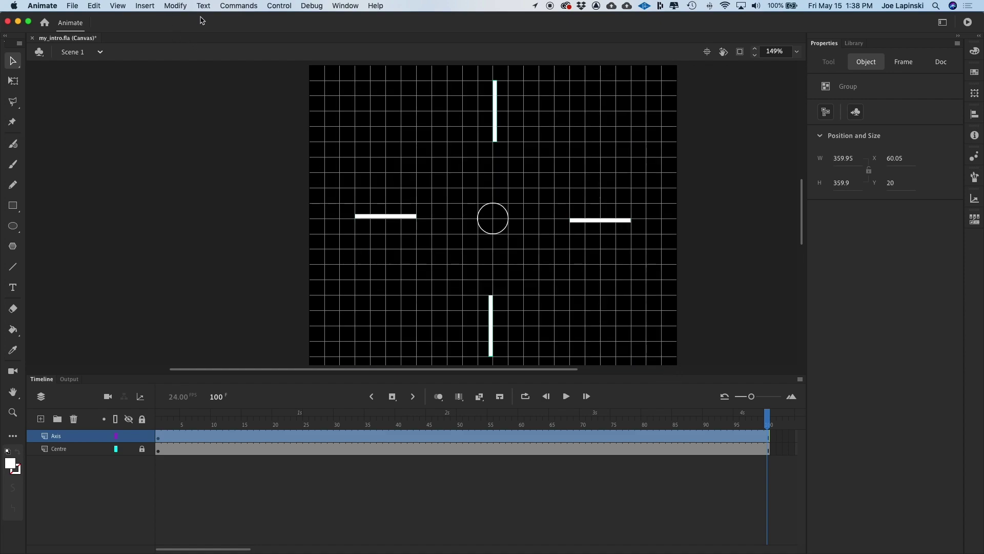
pyautogui.click(173, 6)
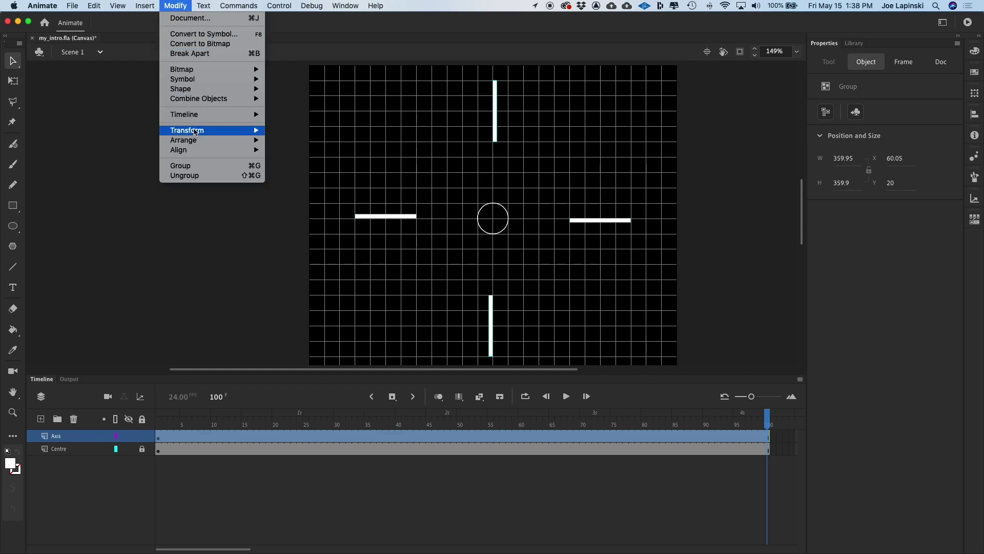
pyautogui.click(188, 166)
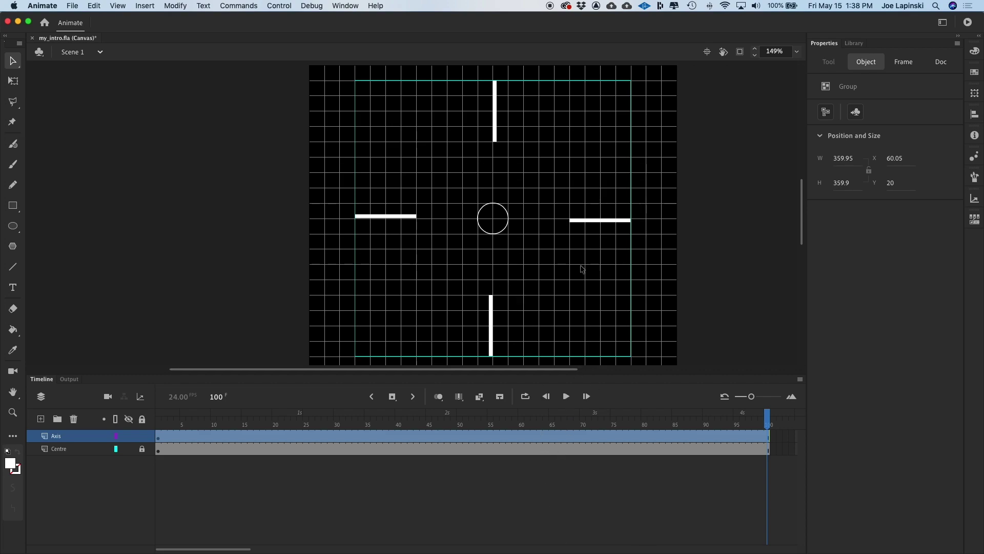
# Convert the group of four bars to a Movie Clip symbol named axis and check it in the library
pyautogui.rightClick(495, 126)
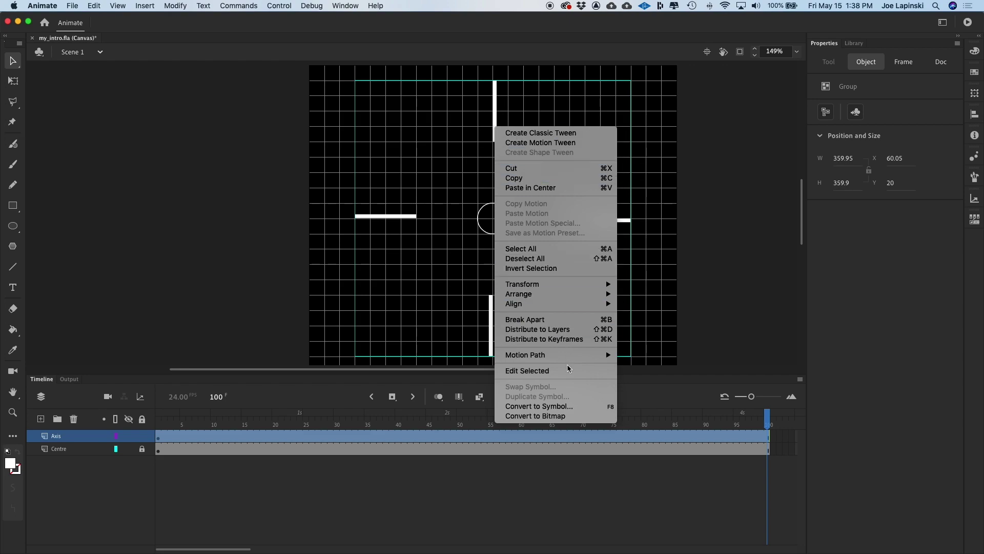
pyautogui.press('Escape')
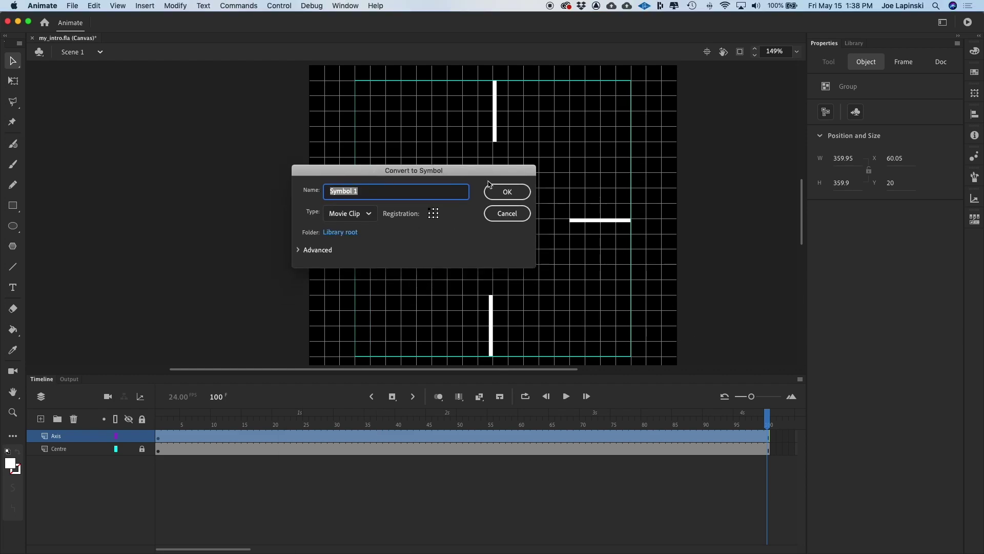
pyautogui.write('axis')
pyautogui.click(502, 191)
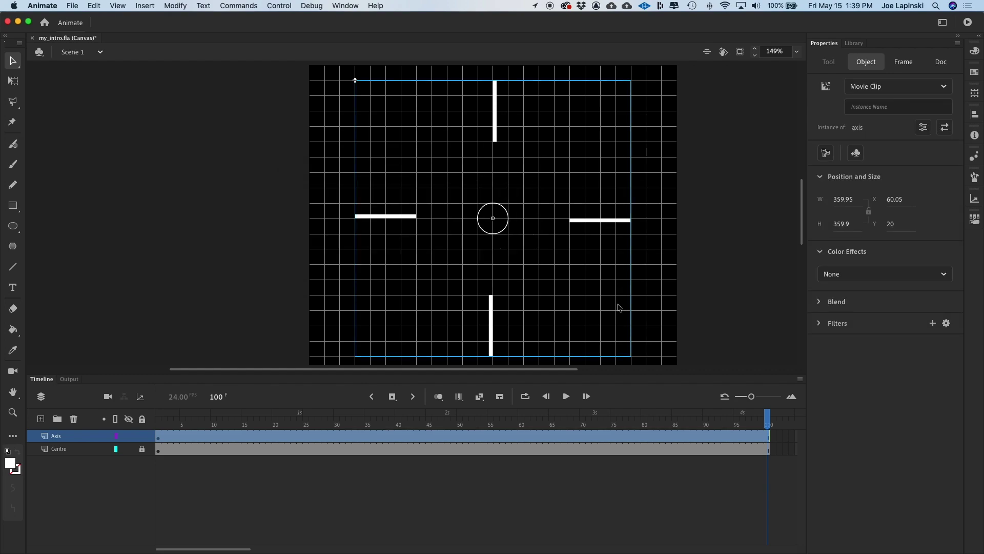
pyautogui.click(854, 43)
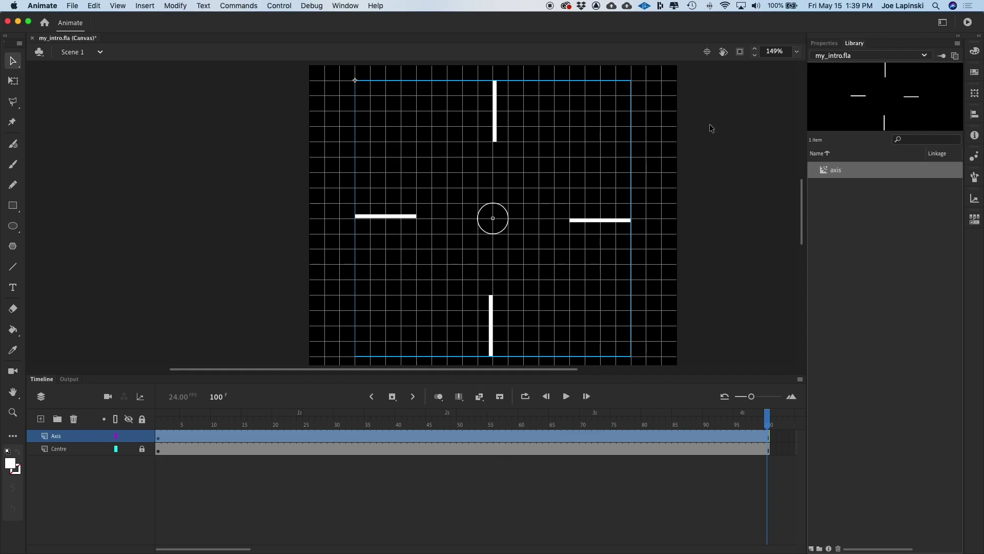
pyautogui.click(669, 141)
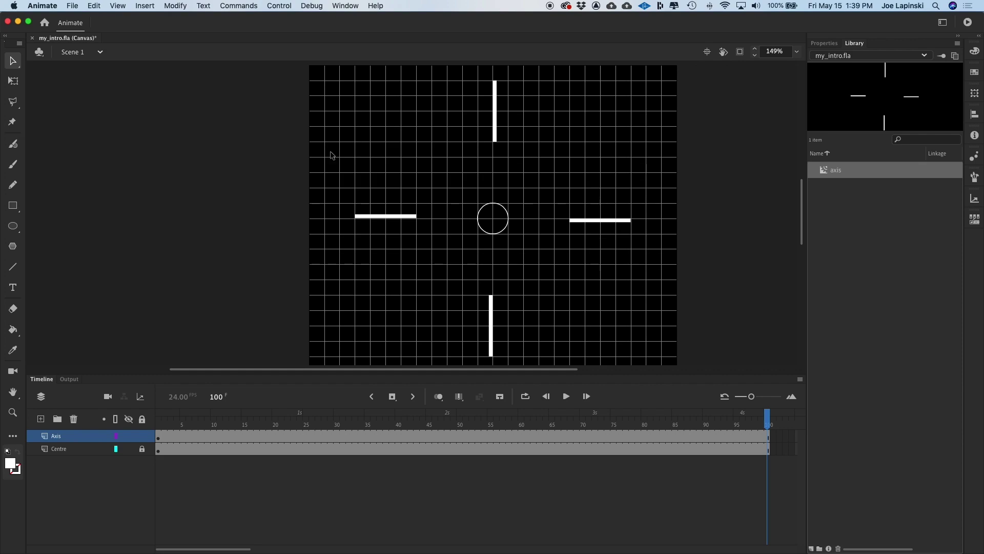
# Draw a circle about 120 px in diameter around the small centre circle, with a white stroke and no fill
pyautogui.click(11, 229)
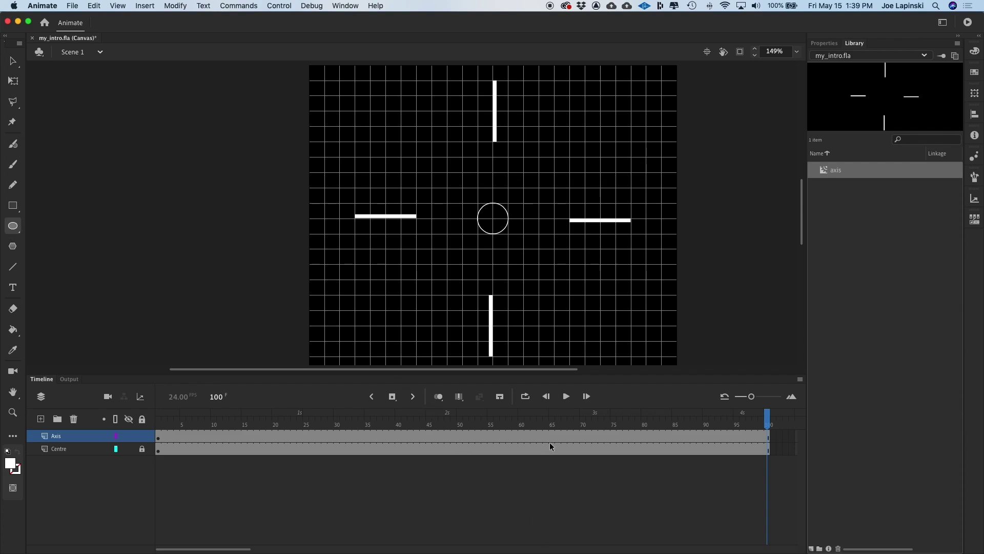
pyautogui.click(824, 43)
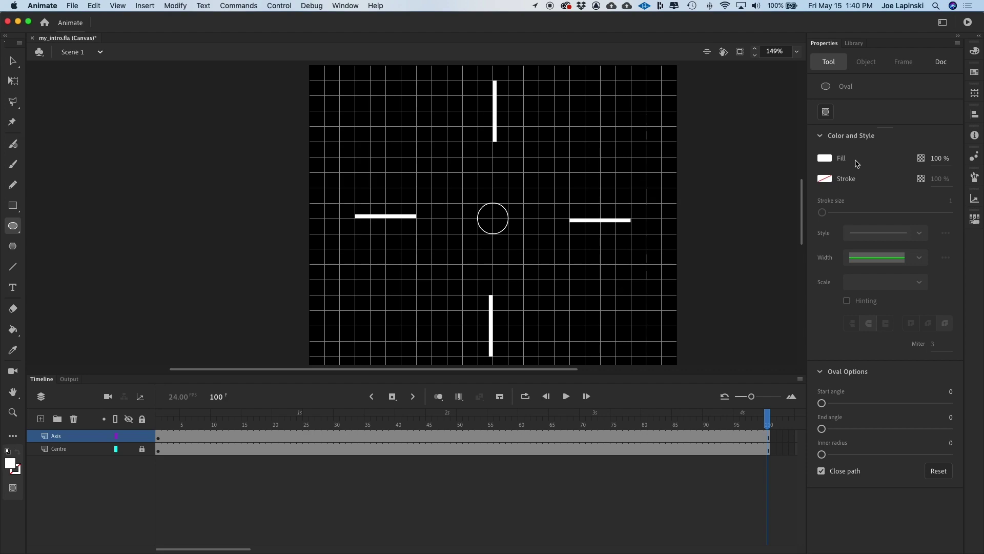
pyautogui.click(829, 179)
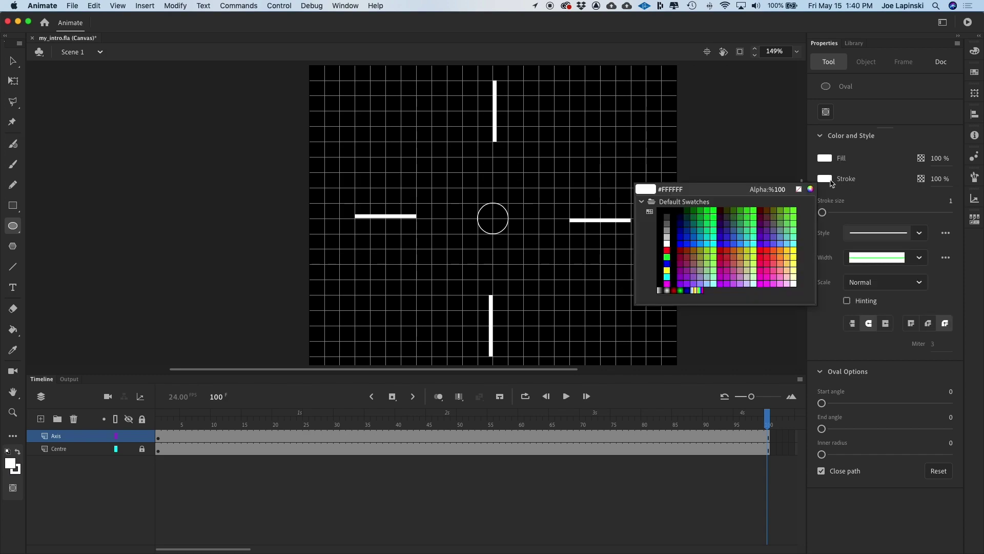
pyautogui.click(667, 241)
pyautogui.click(827, 159)
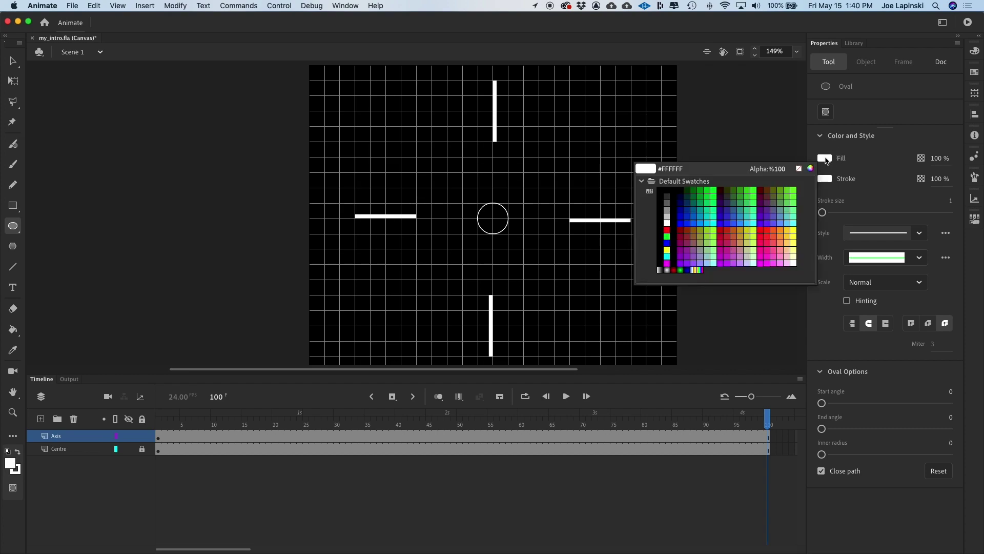
pyautogui.click(799, 169)
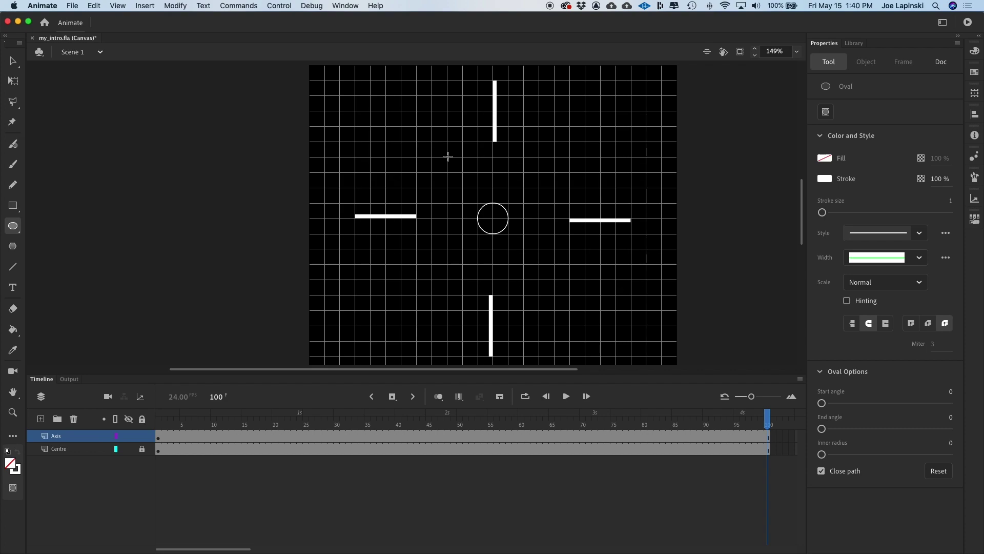
pyautogui.click(451, 172)
pyautogui.moveTo(451, 172)
pyautogui.mouseDown()
pyautogui.moveTo(553, 259)
pyautogui.moveTo(554, 275)
pyautogui.moveTo(545, 264)
pyautogui.mouseUp()
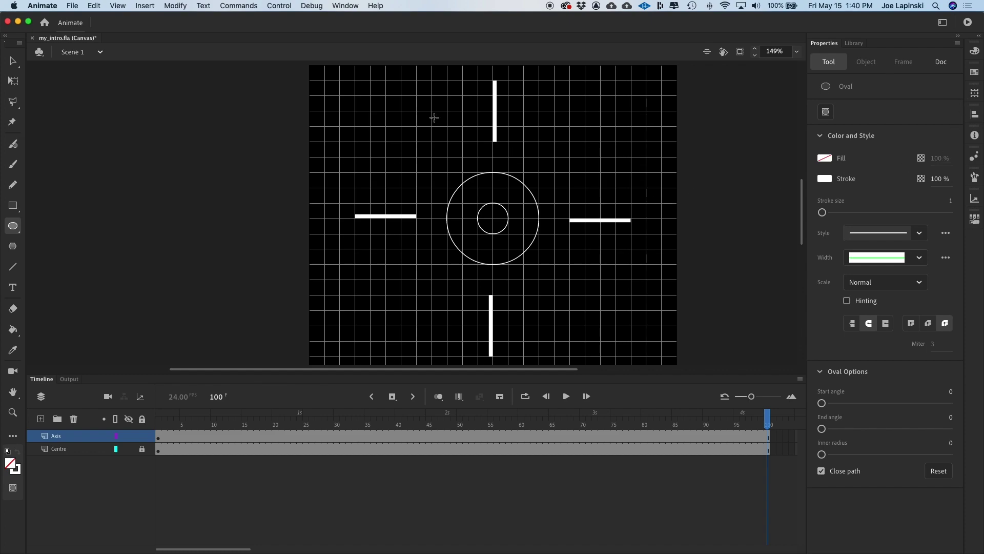
# Set the new outer circle's width and height to 180 px each
pyautogui.click(15, 61)
pyautogui.click(510, 177)
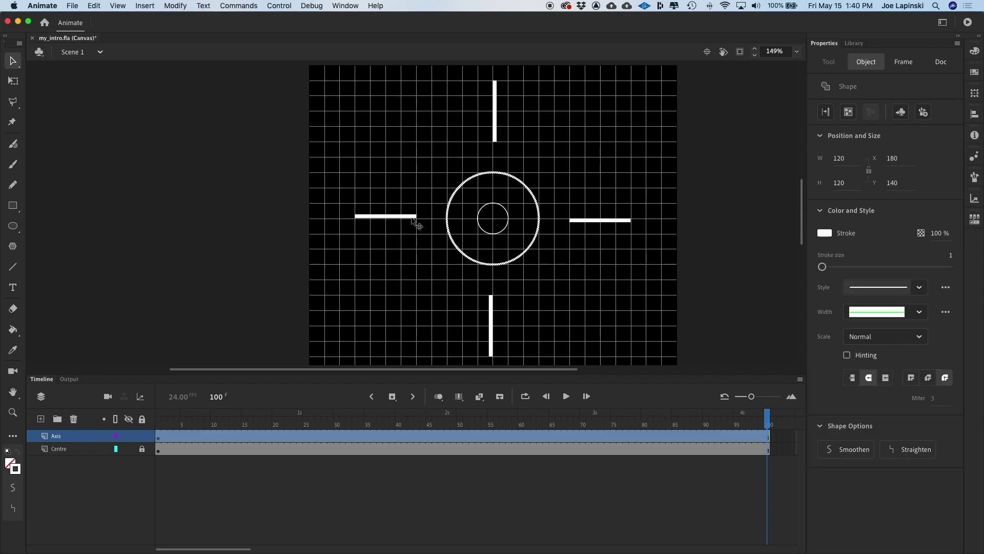
pyautogui.press('super+equal')
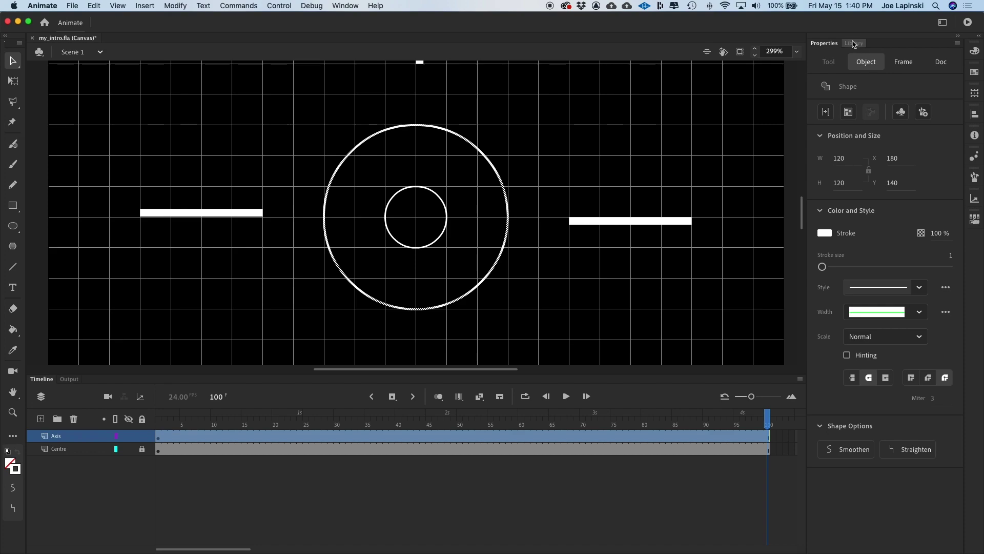
pyautogui.click(843, 159)
pyautogui.write('180')
pyautogui.press('Tab')
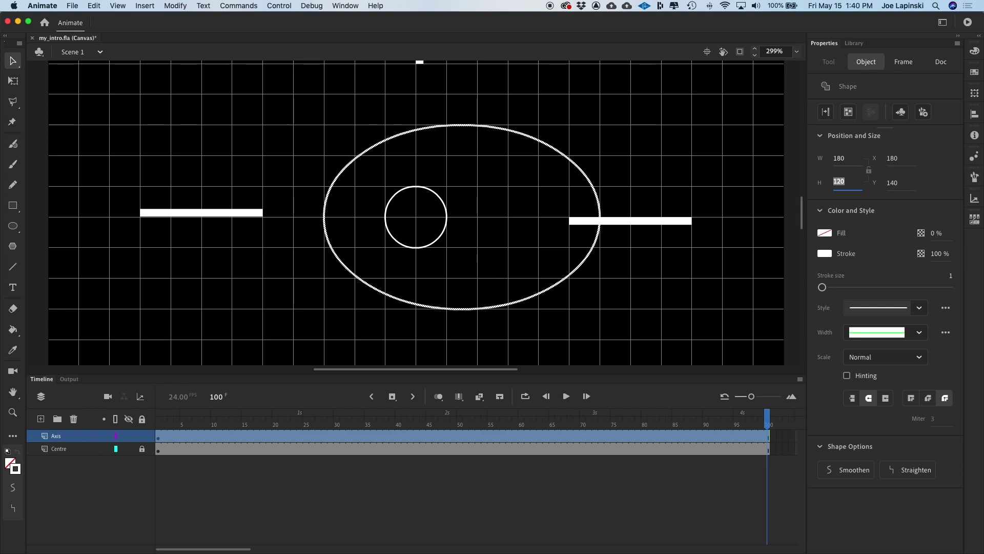
pyautogui.write('180')
pyautogui.press('Return')
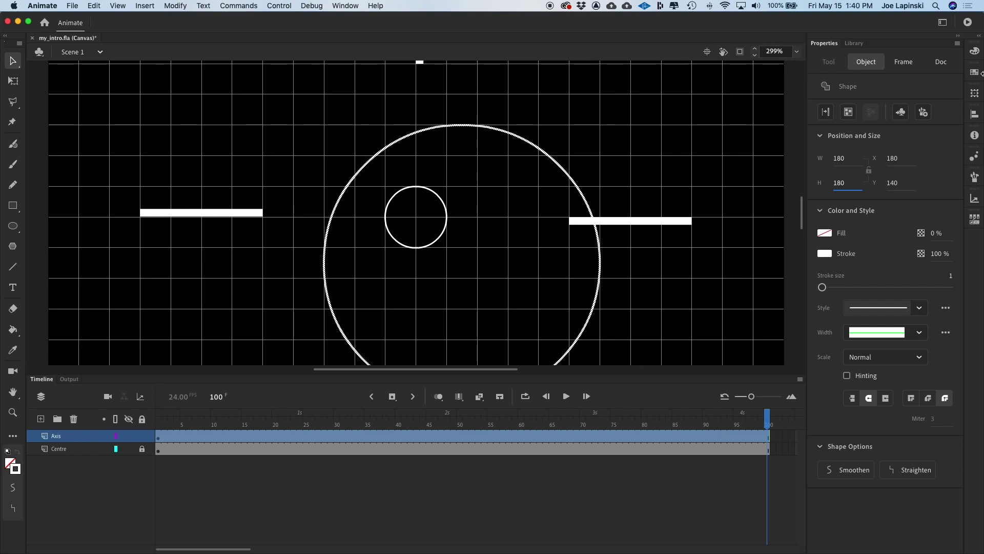
# Centre the 180 px circle horizontally and vertically on the stage
pyautogui.click(975, 114)
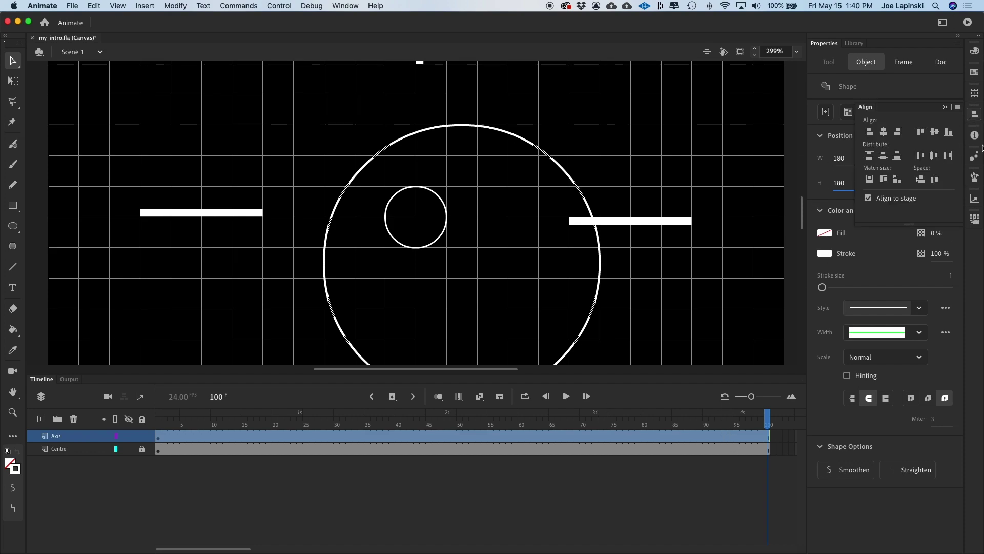
pyautogui.click(883, 133)
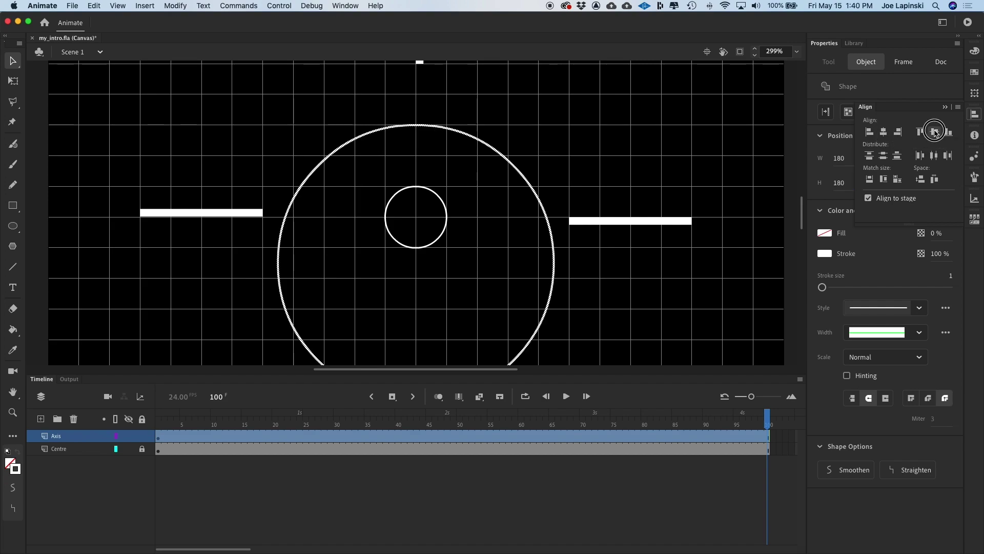
pyautogui.click(934, 132)
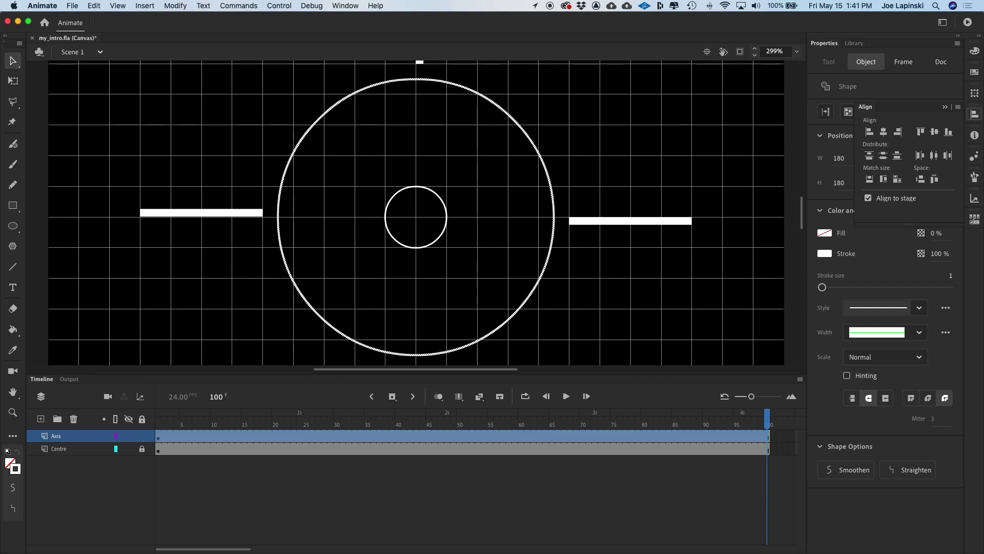
# Duplicate the 180 px circle and set the copy's width and height to 250 px each
pyautogui.click(92, 5)
pyautogui.click(136, 98)
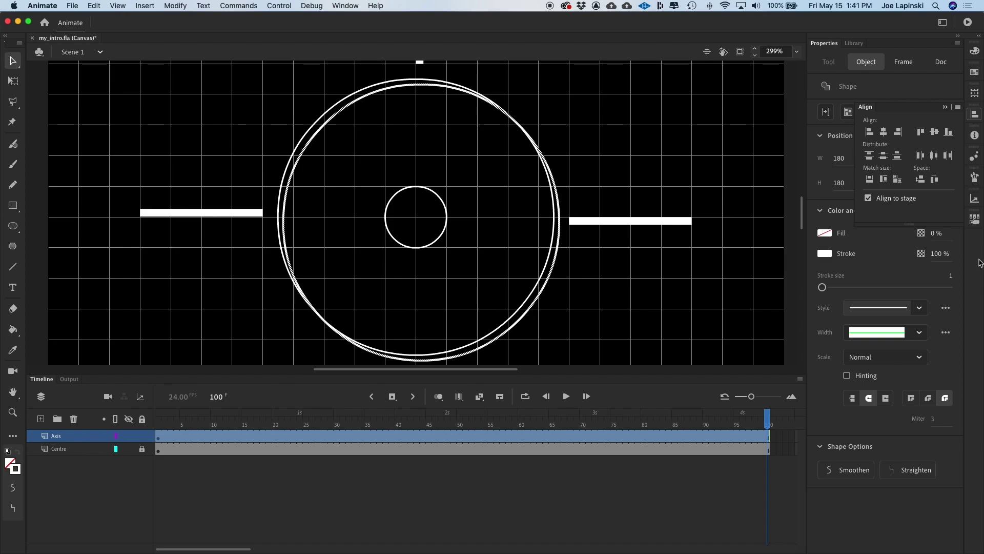
pyautogui.click(905, 89)
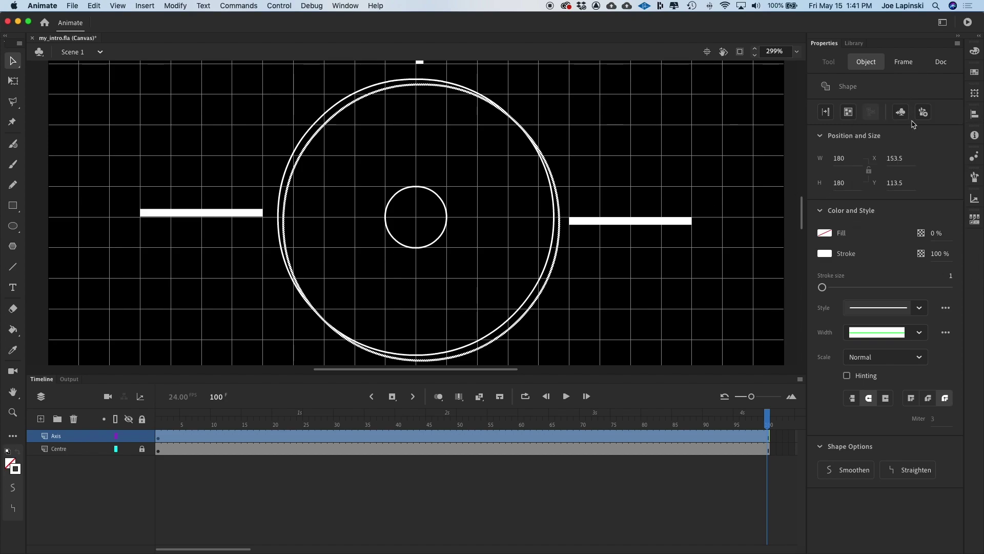
pyautogui.click(840, 157)
pyautogui.write('250')
pyautogui.press('Tab')
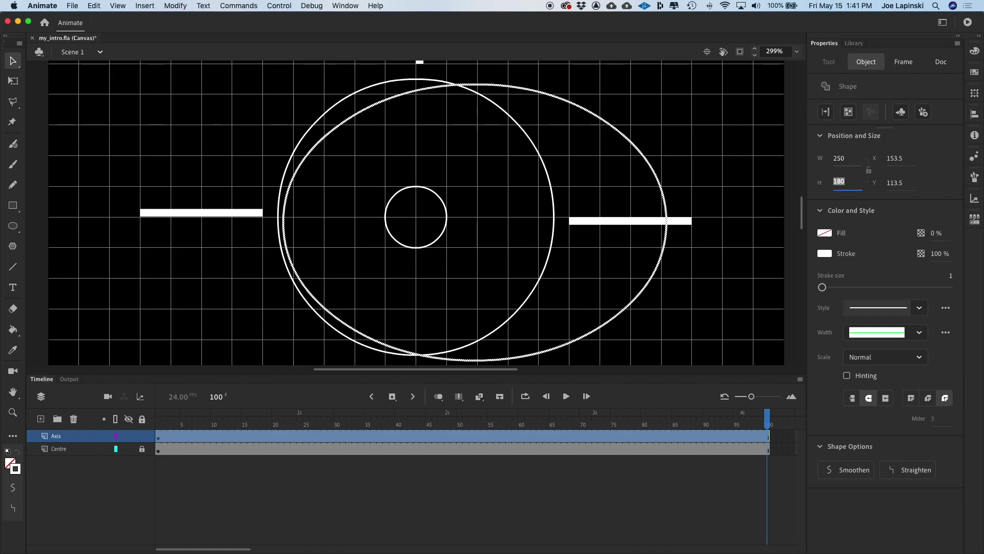
pyautogui.write('250')
pyautogui.press('Return')
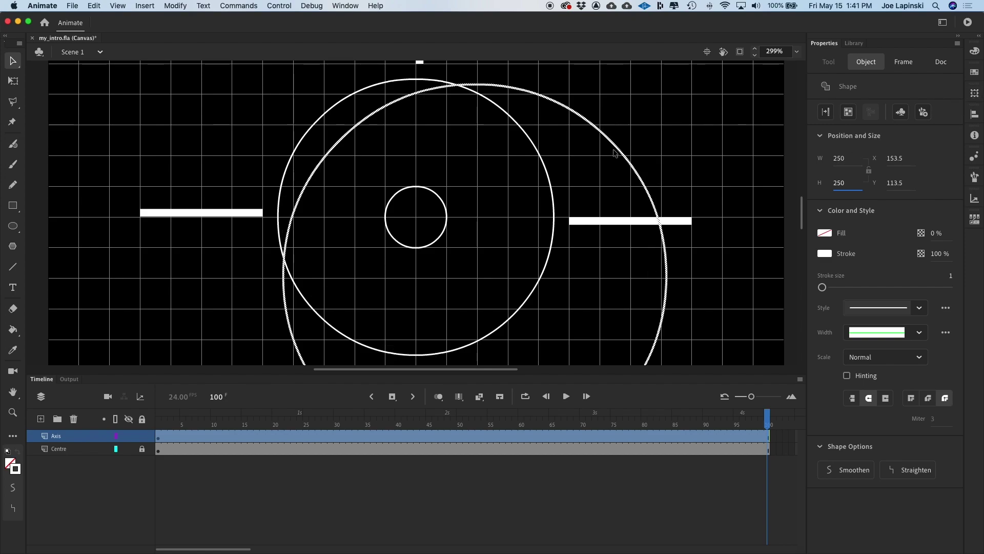
# Centre the 250 px circle horizontally and vertically on the stage
pyautogui.click(974, 115)
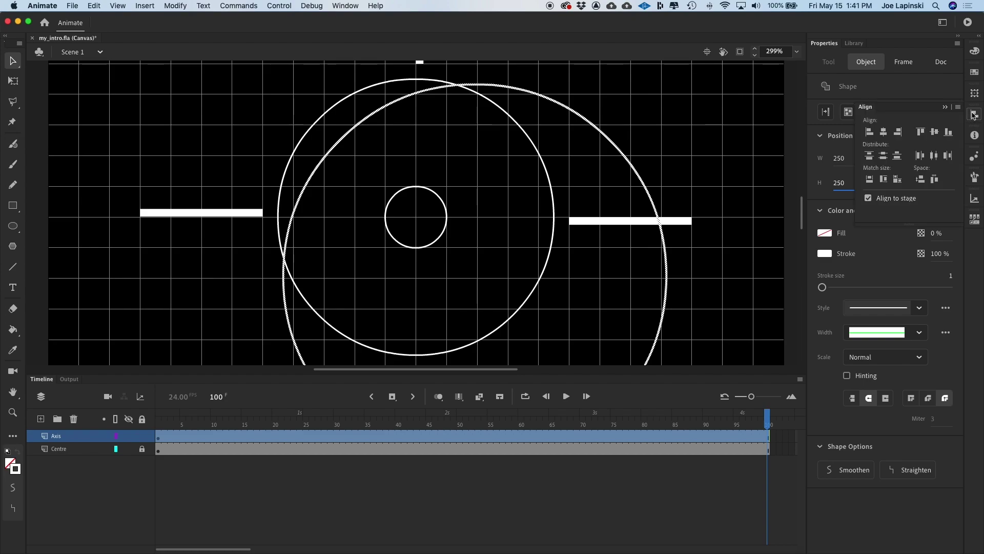
pyautogui.click(883, 132)
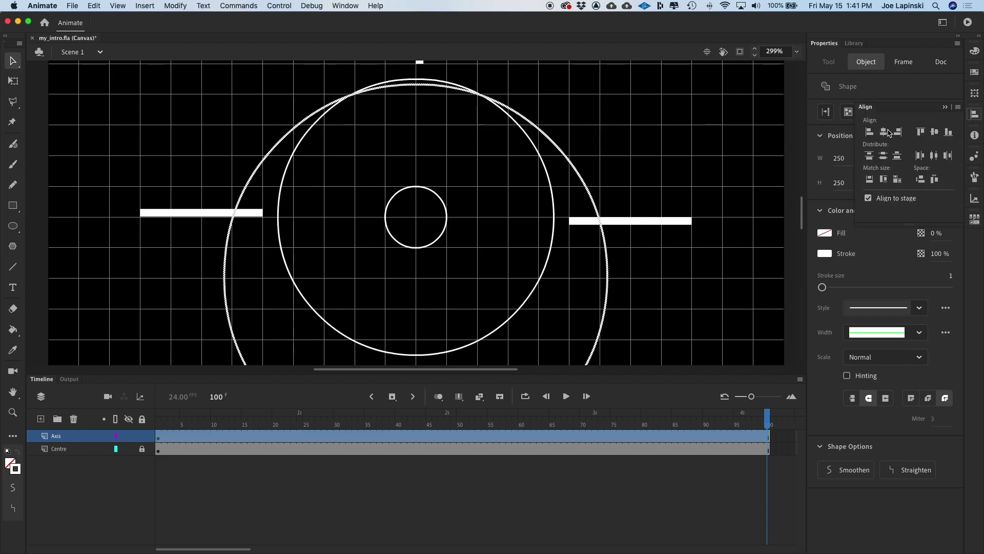
pyautogui.click(937, 133)
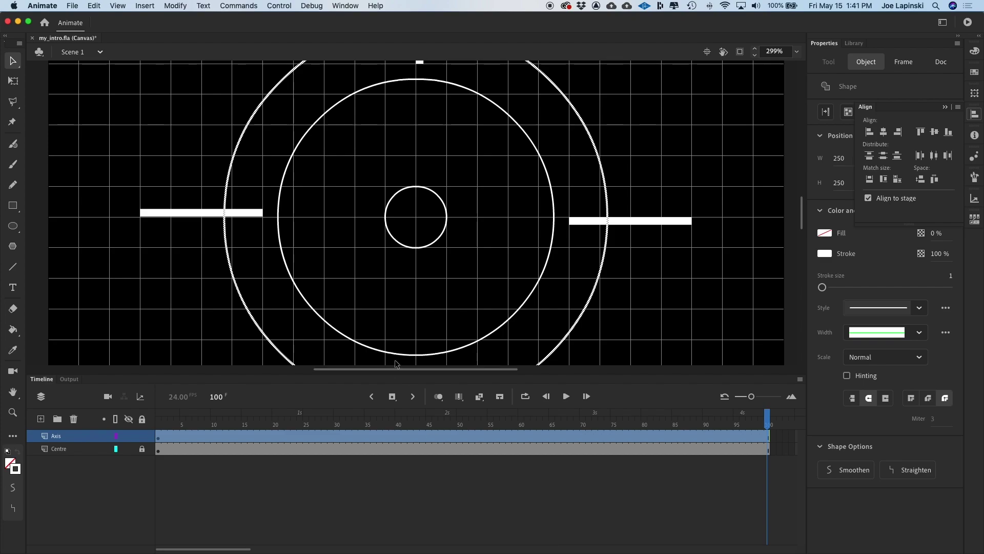
# Select the four bars and the two outer circles together and group them
pyautogui.press('super+minus')
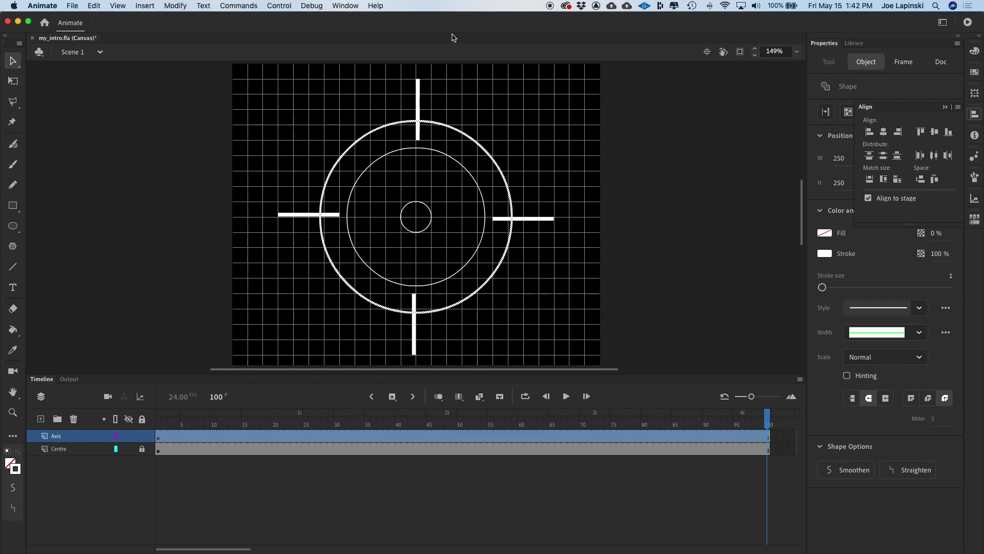
pyautogui.click(265, 83)
pyautogui.moveTo(265, 83); pyautogui.dragTo(581, 367)
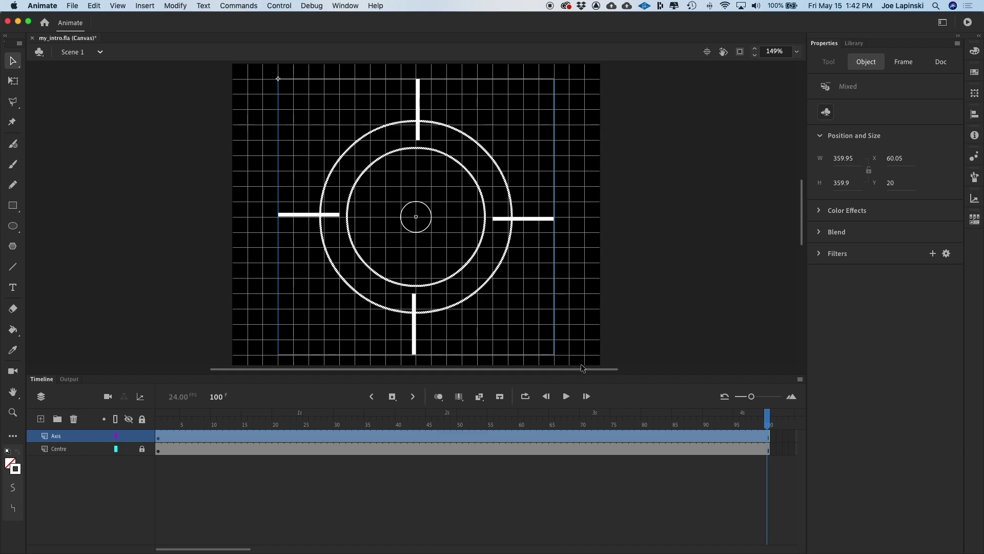
pyautogui.click(176, 6)
pyautogui.click(200, 167)
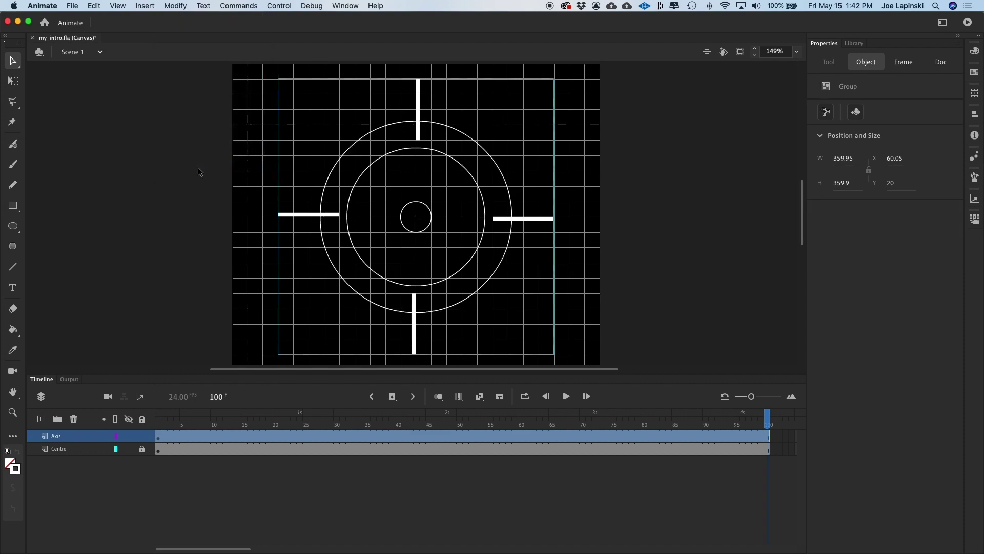
# Convert the group of bars and circles to a movie clip symbol named axis-whole
pyautogui.click(173, 6)
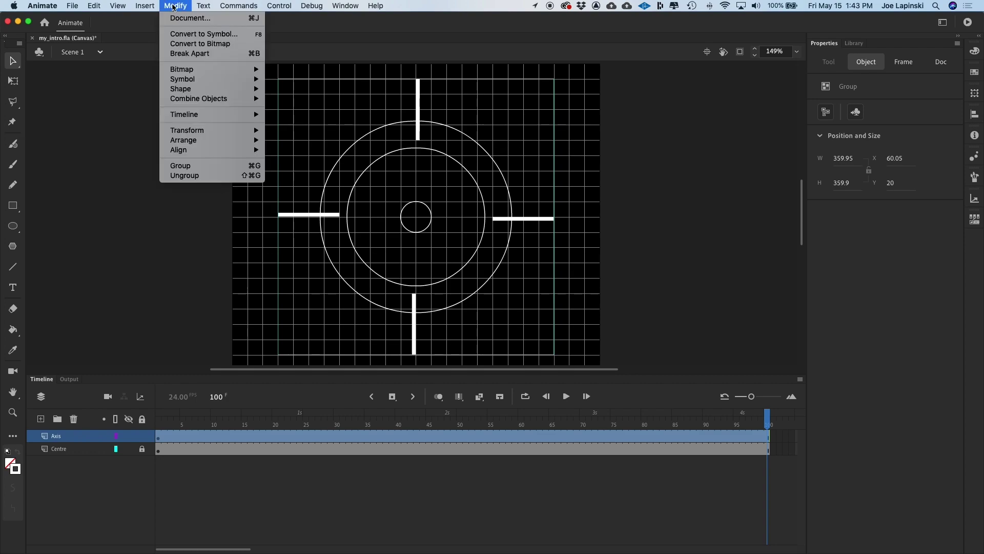
pyautogui.click(188, 34)
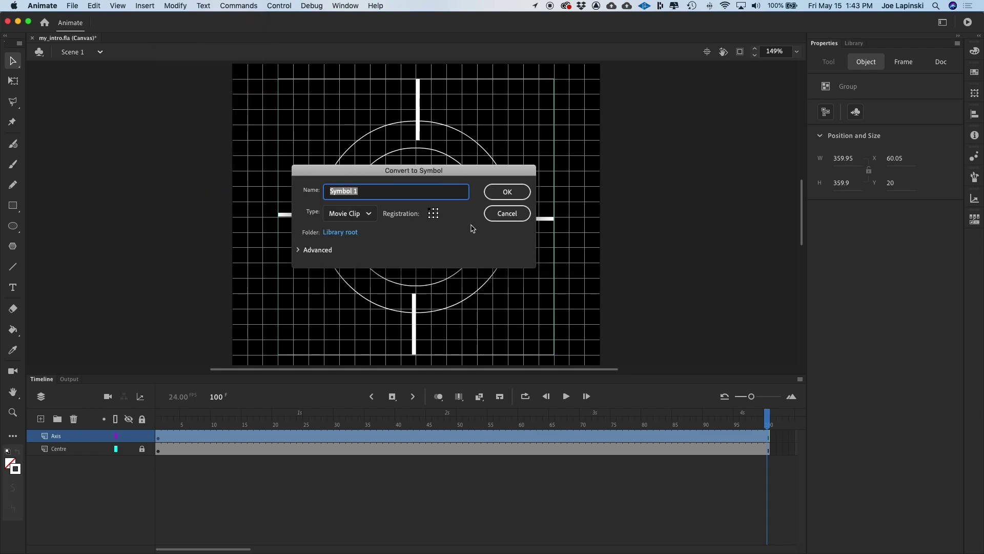
pyautogui.write('axis-whole')
pyautogui.press('Return')
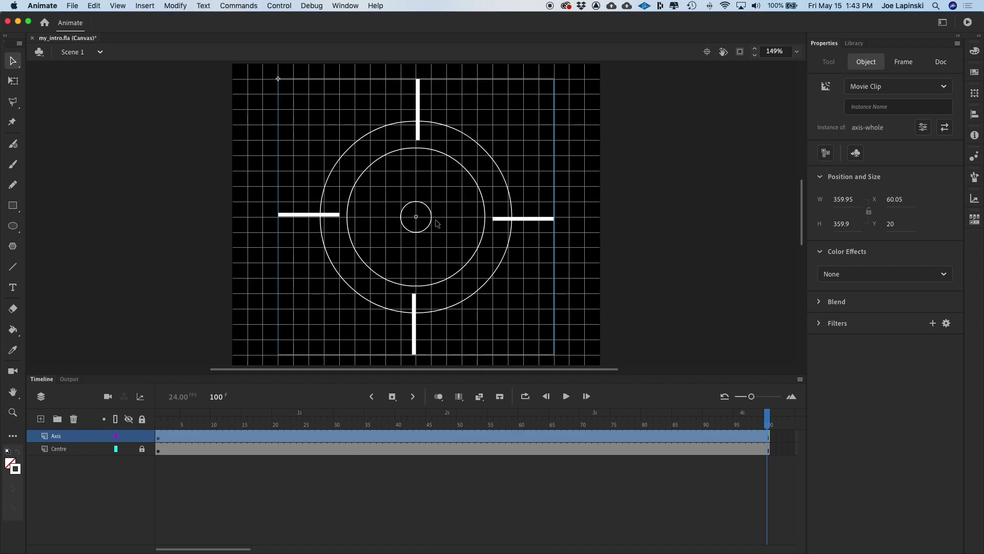
# Delete the Centre layer with the small centre circle
pyautogui.click(81, 449)
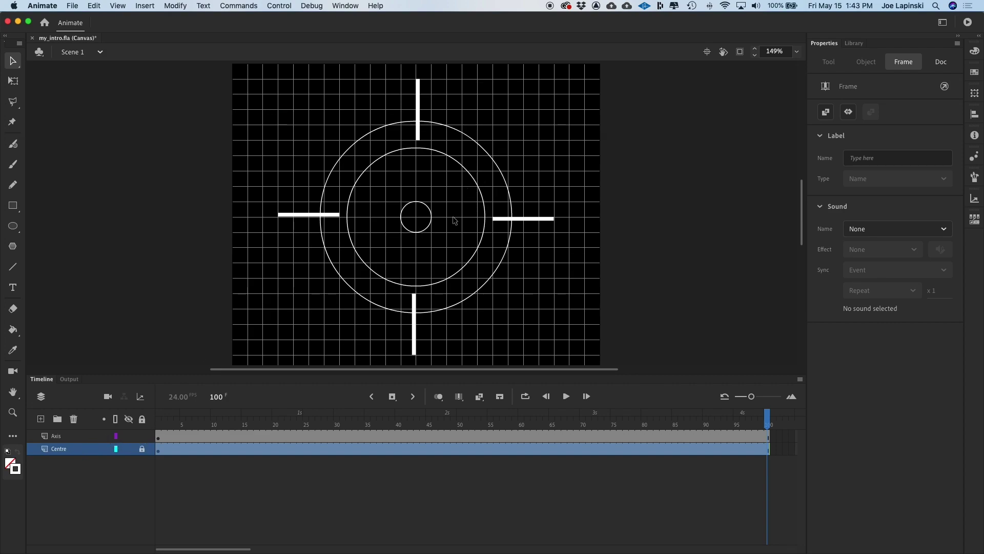
pyautogui.click(73, 419)
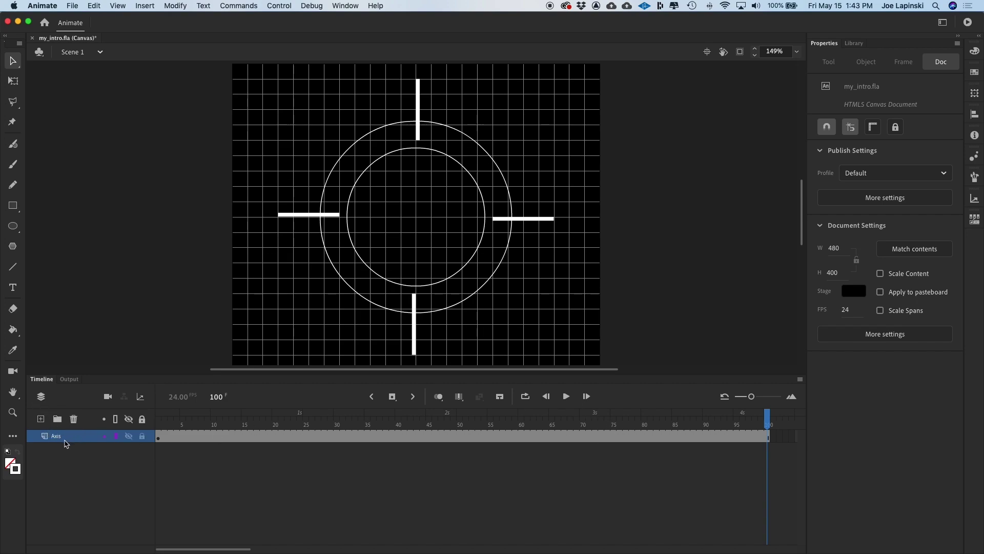
# Insert a keyframe at frame 105 of the Axis layer
pyautogui.hscroll(5, 769, 440)
pyautogui.click(767, 436)
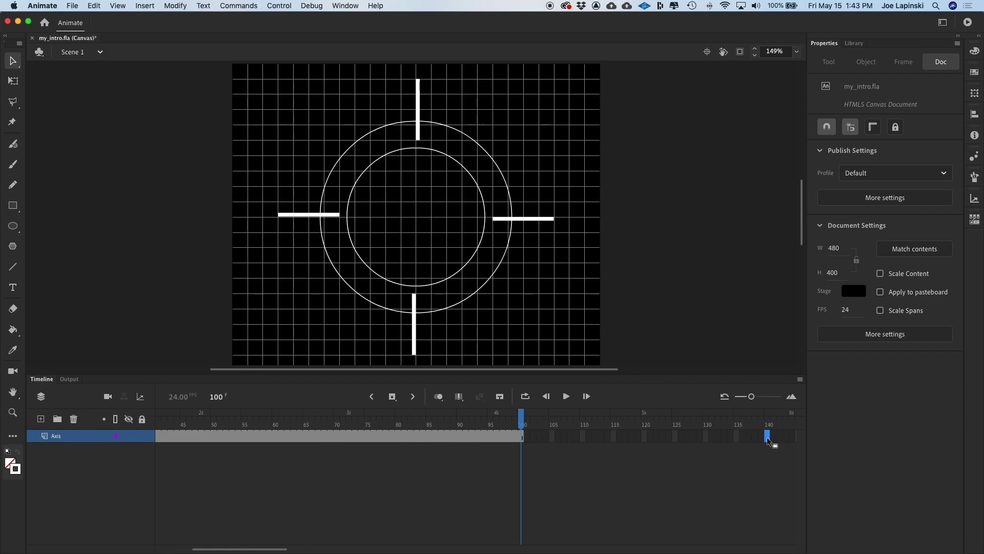
pyautogui.click(552, 436)
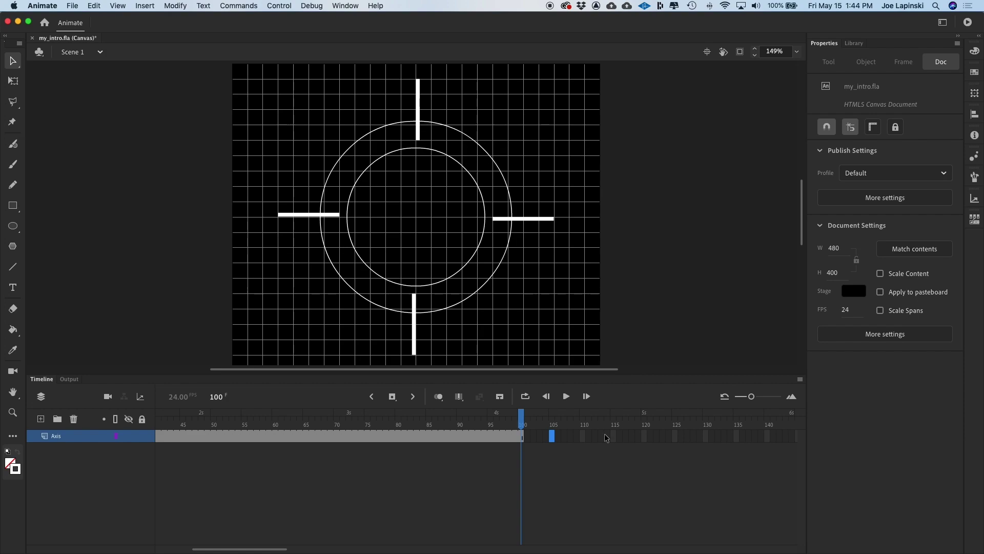
pyautogui.rightClick(551, 435)
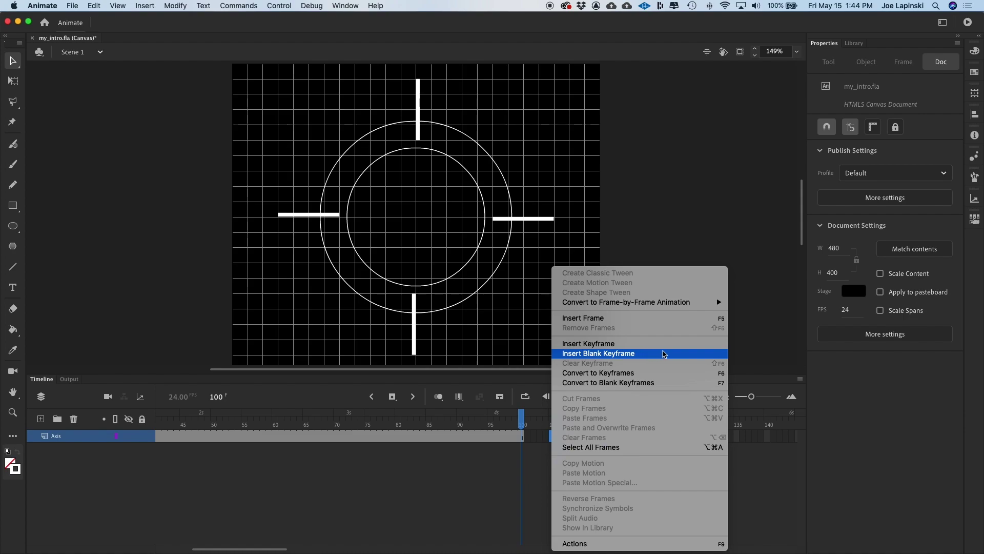
pyautogui.click(653, 344)
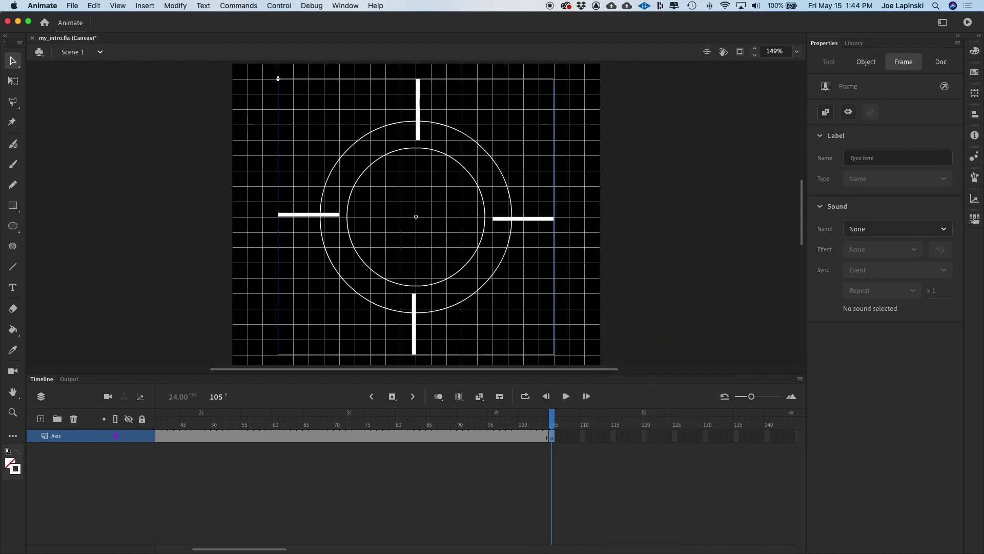
# Create a classic tween on the Axis layer between the keyframes at frames 1 and 105
pyautogui.hscroll(-5, 287, 485)
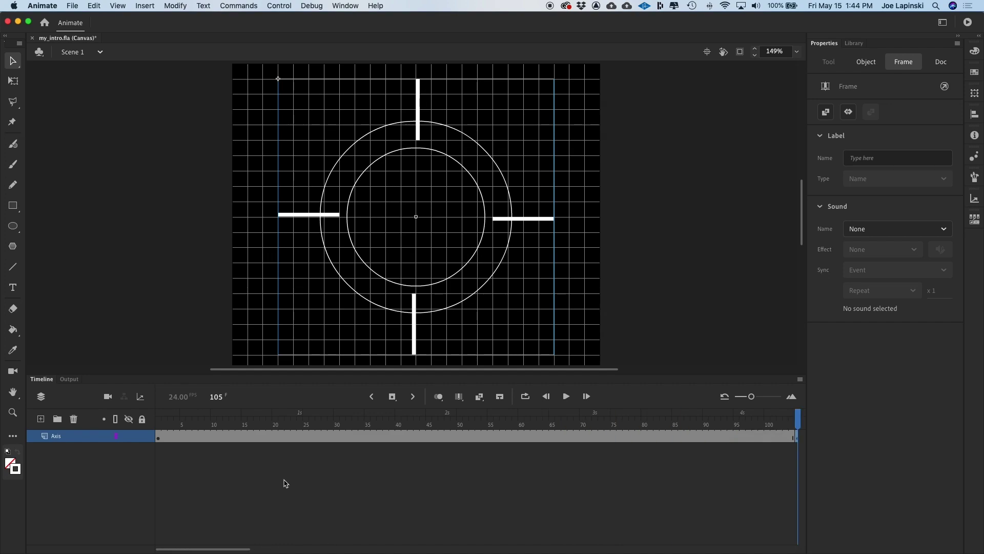
pyautogui.click(158, 438)
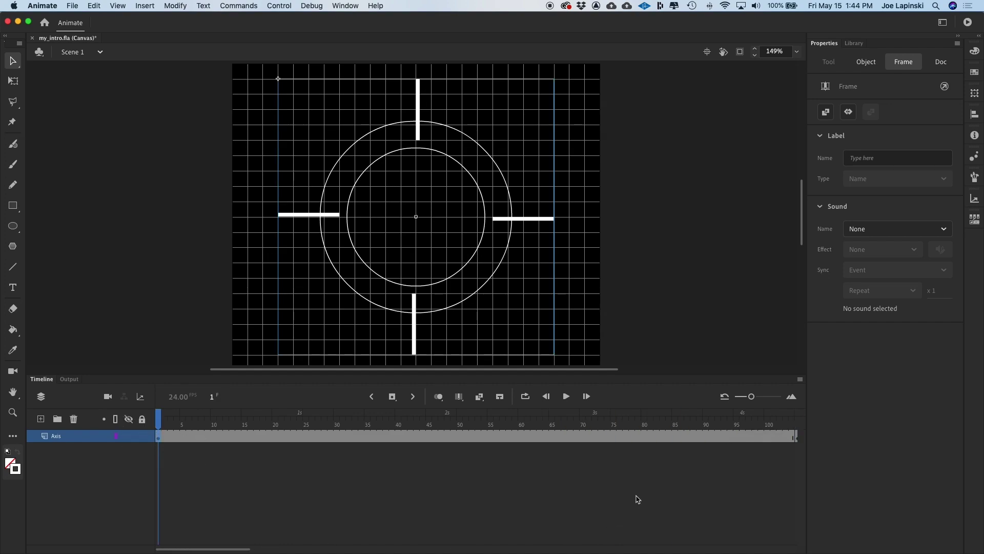
pyautogui.moveTo(750, 398); pyautogui.dragTo(751, 399)
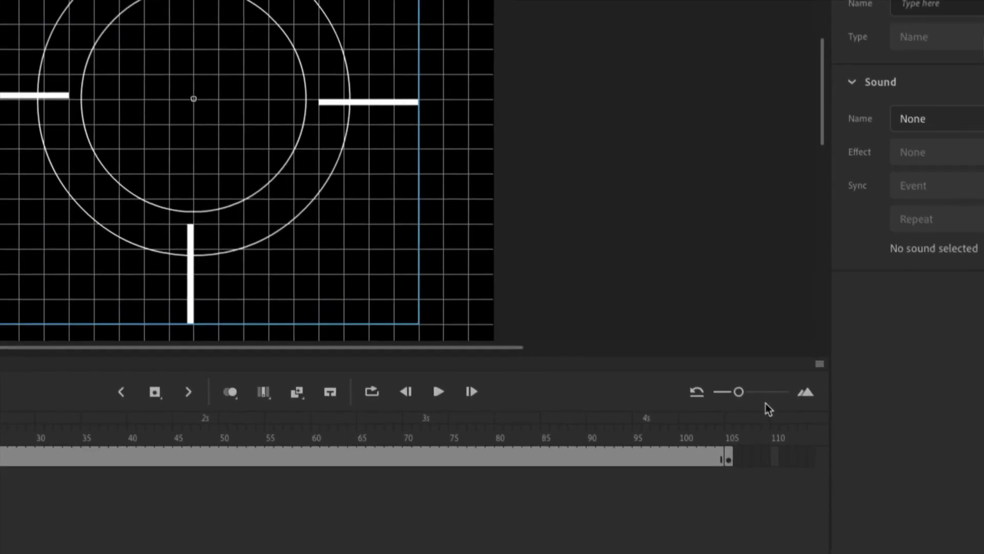
pyautogui.moveTo(721, 385); pyautogui.dragTo(722, 383)
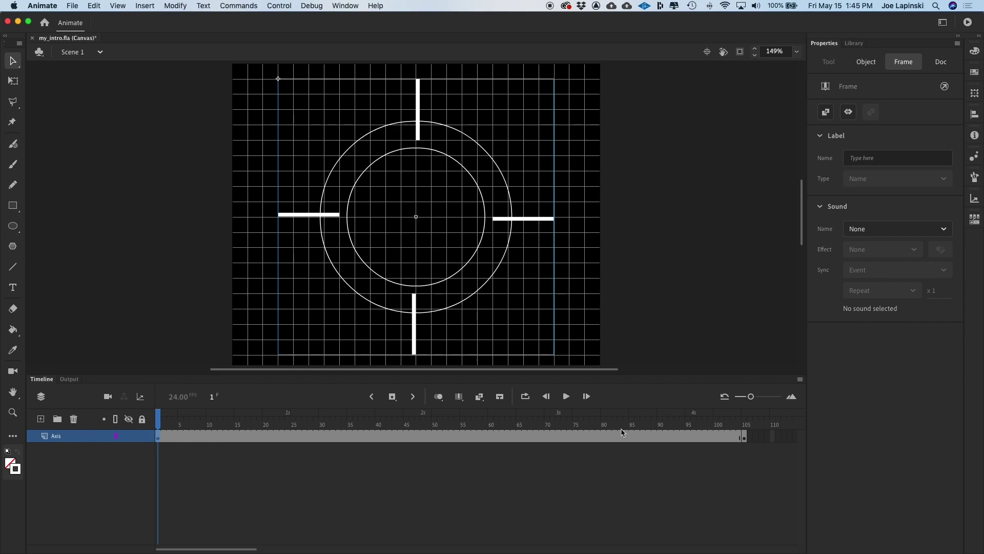
pyautogui.rightClick(297, 437)
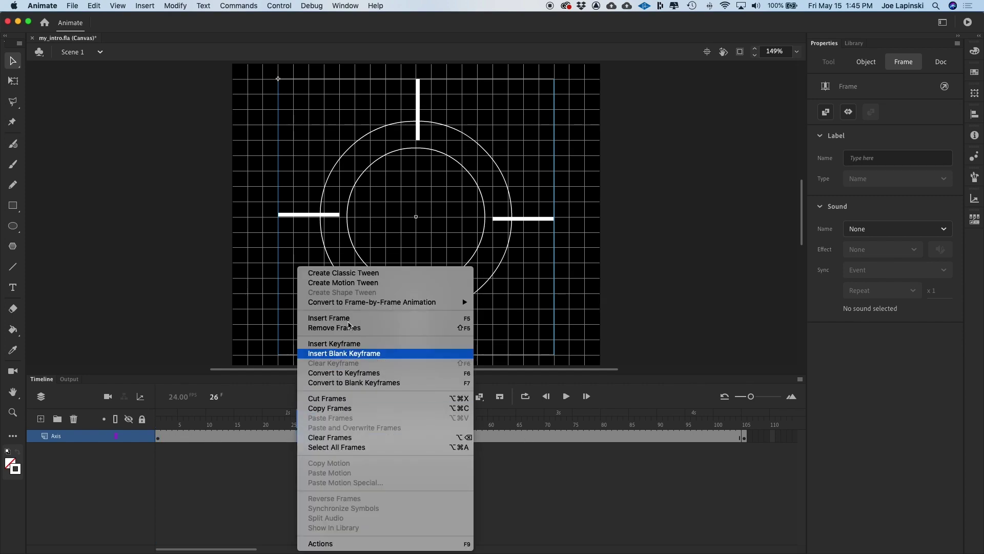
pyautogui.click(375, 275)
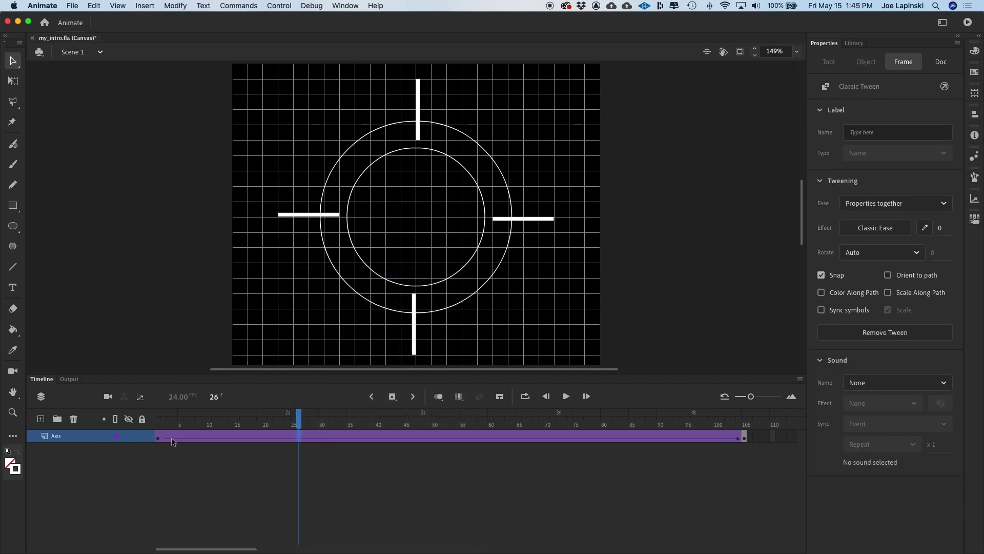
# Set the Axis tween to rotate clockwise 1 time from frame 1, and play the animation
pyautogui.click(158, 437)
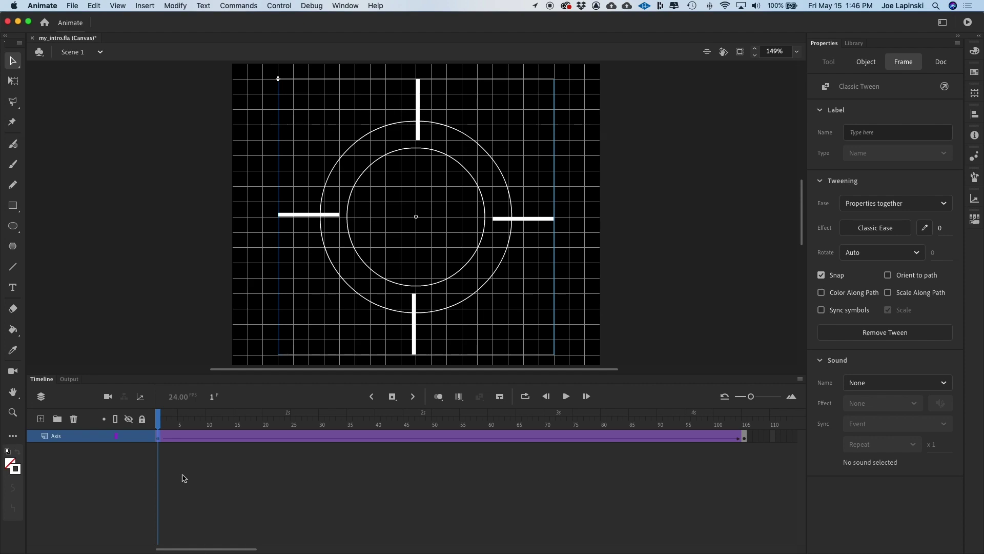
pyautogui.click(165, 436)
pyautogui.click(159, 436)
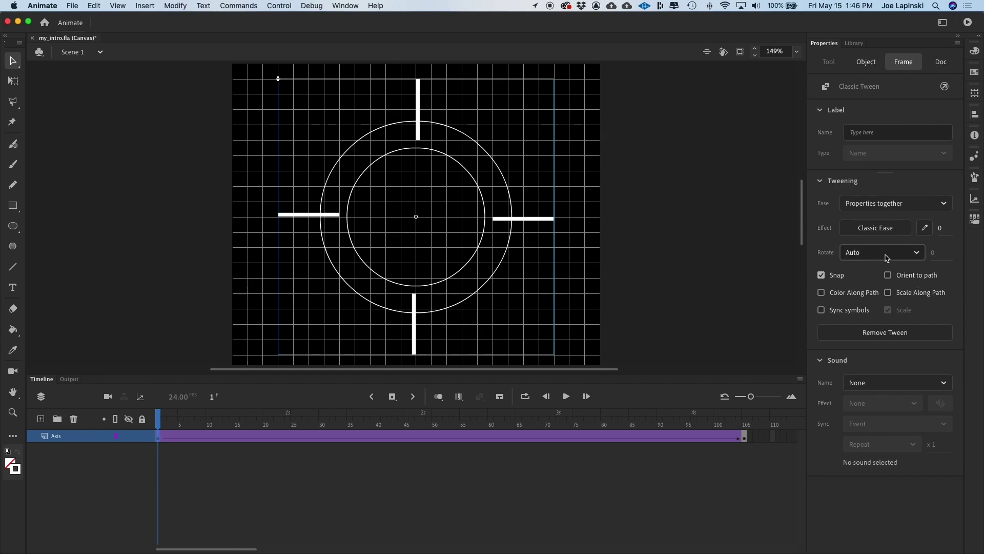
pyautogui.click(918, 254)
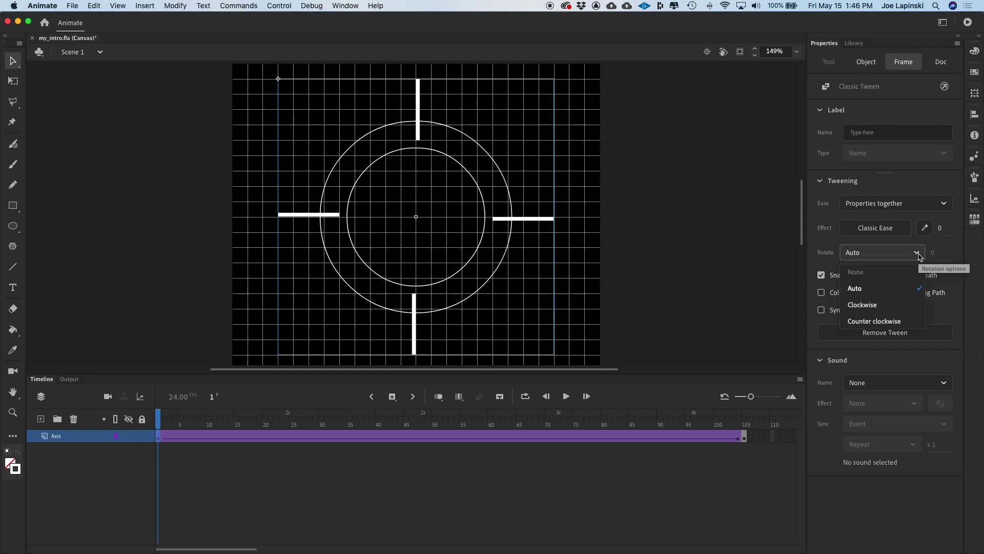
pyautogui.click(871, 305)
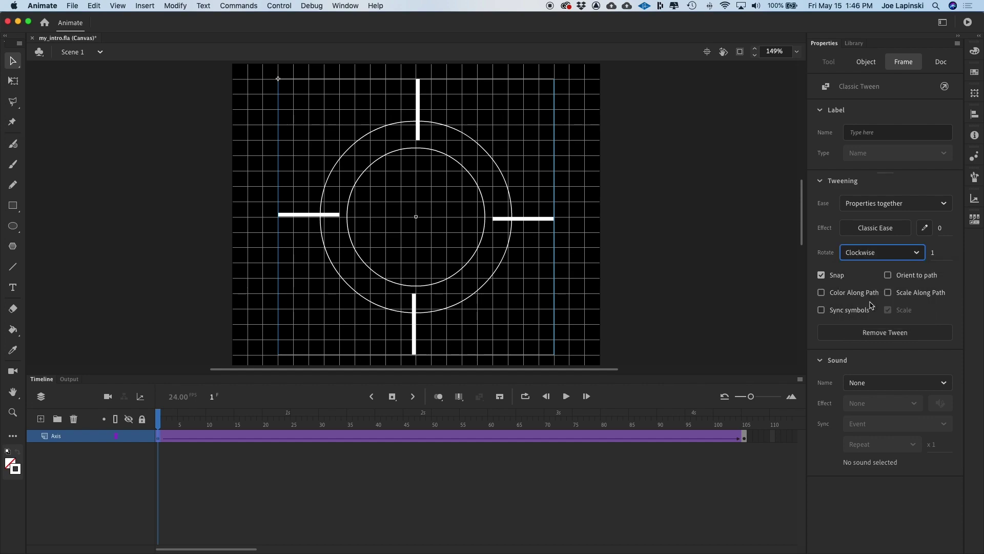
pyautogui.click(932, 253)
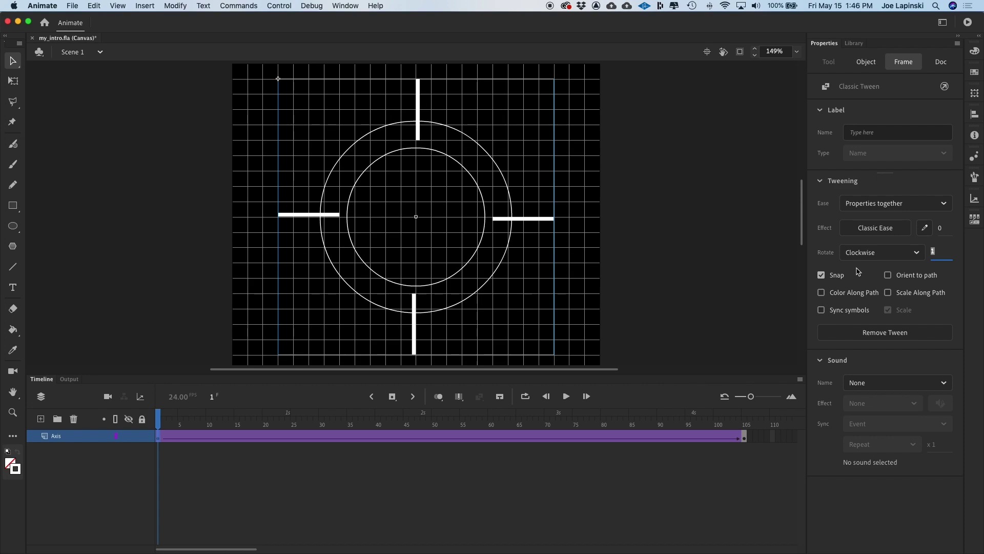
pyautogui.click(593, 493)
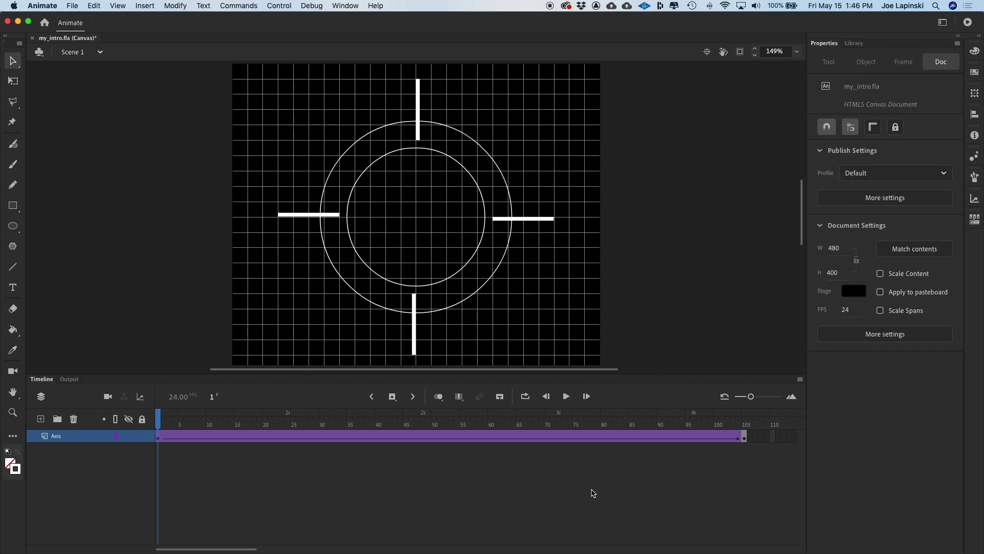
pyautogui.press('Return')
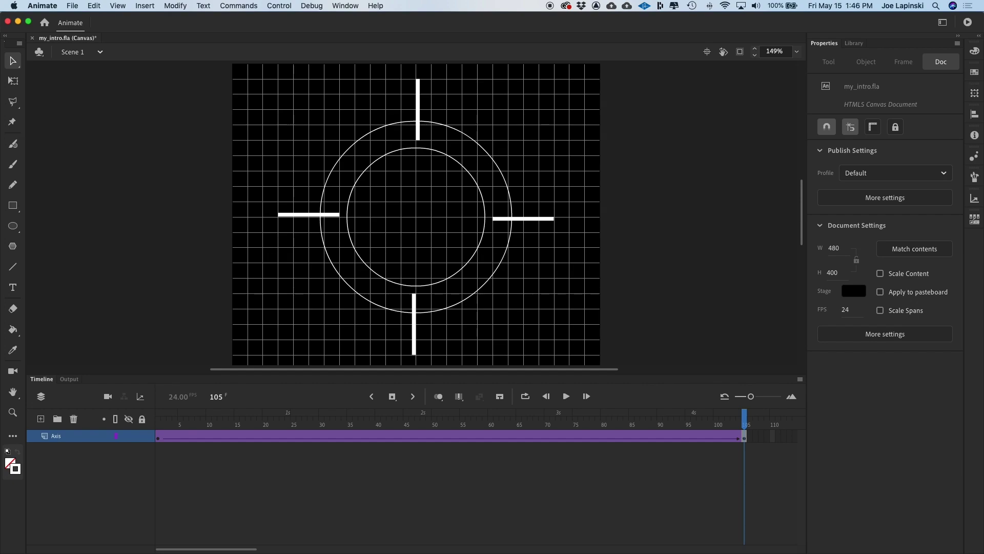
# Lock the Axis layer and add a new layer named Numbers above it
pyautogui.click(143, 436)
pyautogui.click(40, 419)
pyautogui.doubleClick(64, 436)
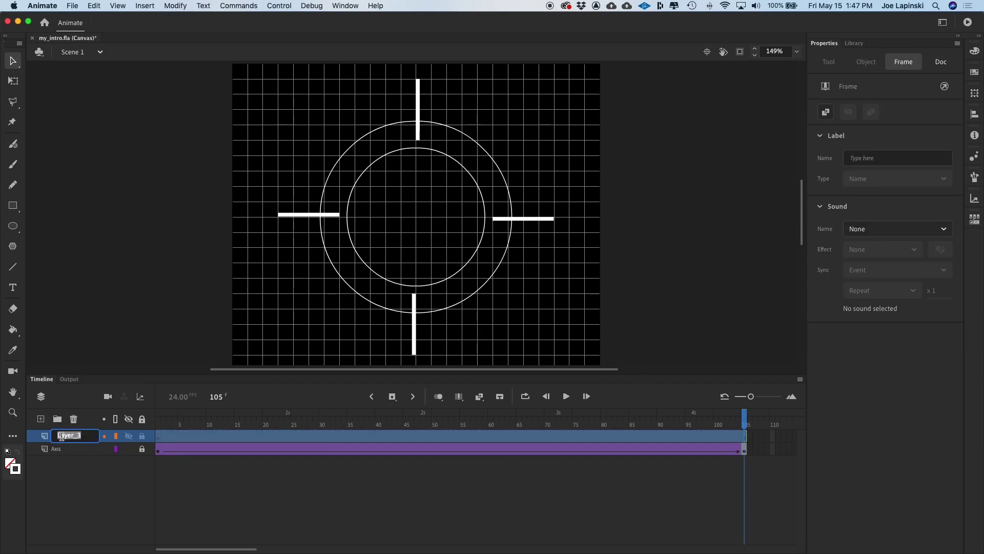
pyautogui.write('Numbers')
pyautogui.press('Return')
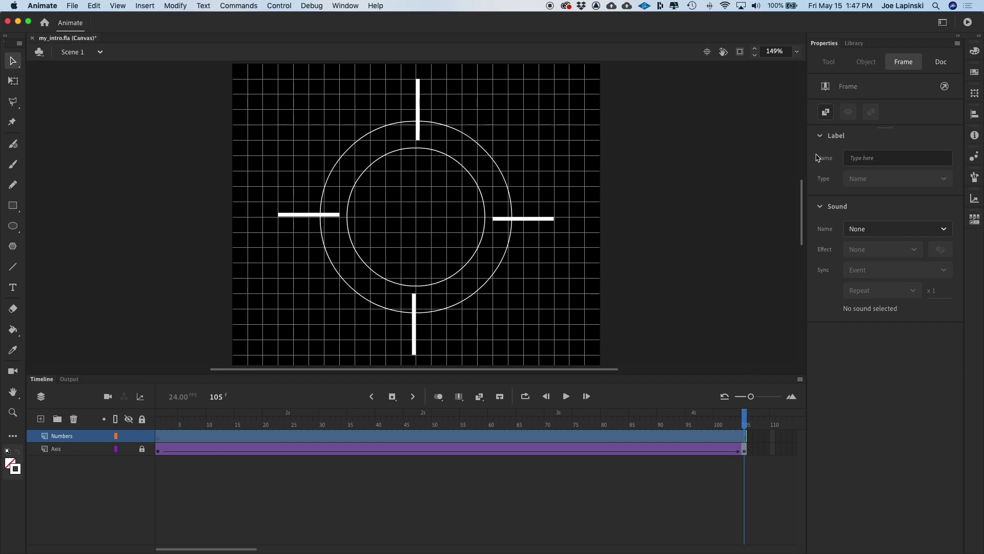
# Set up the Text tool with the Times New Roman font, a size of 90 pt and a white fill
pyautogui.click(14, 288)
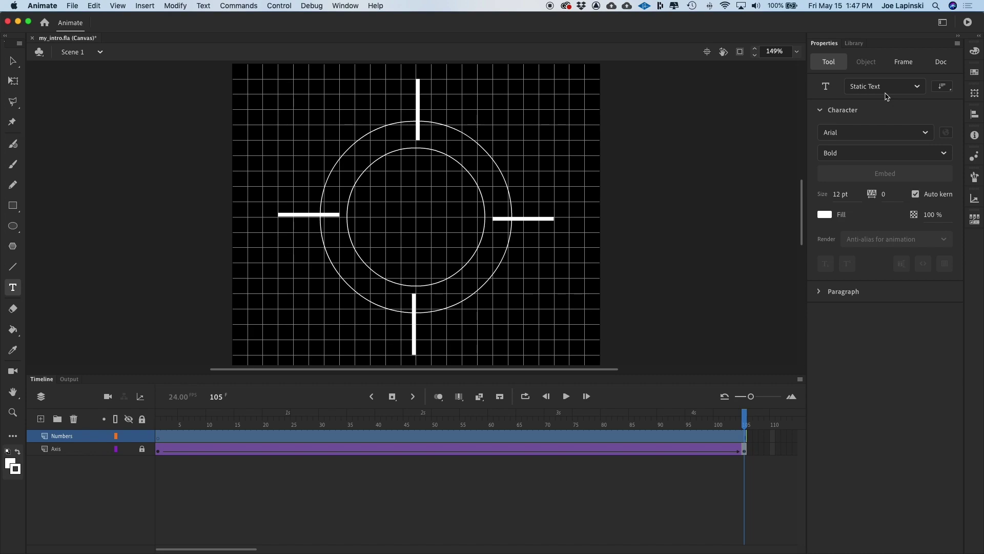
pyautogui.click(859, 129)
pyautogui.write('Times New Roman')
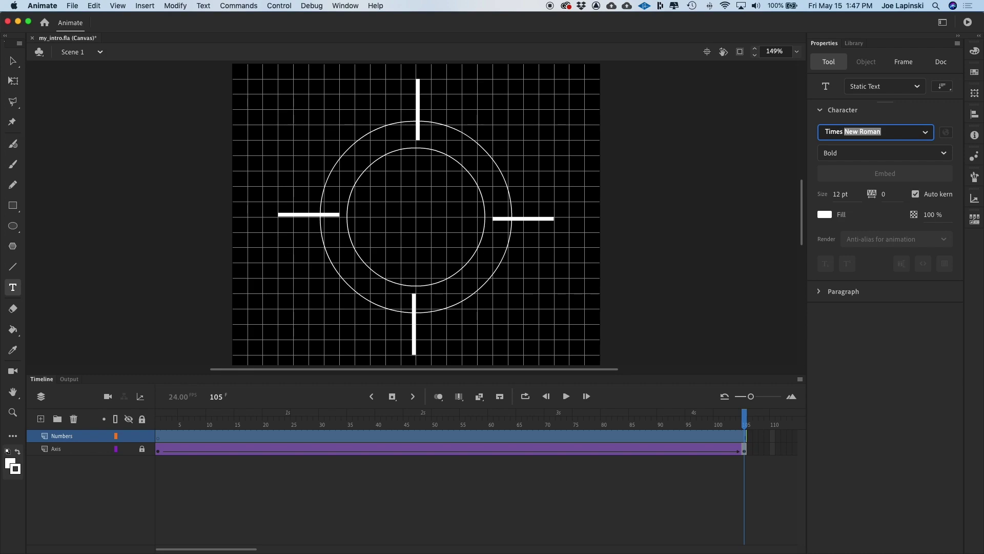
pyautogui.press('Return')
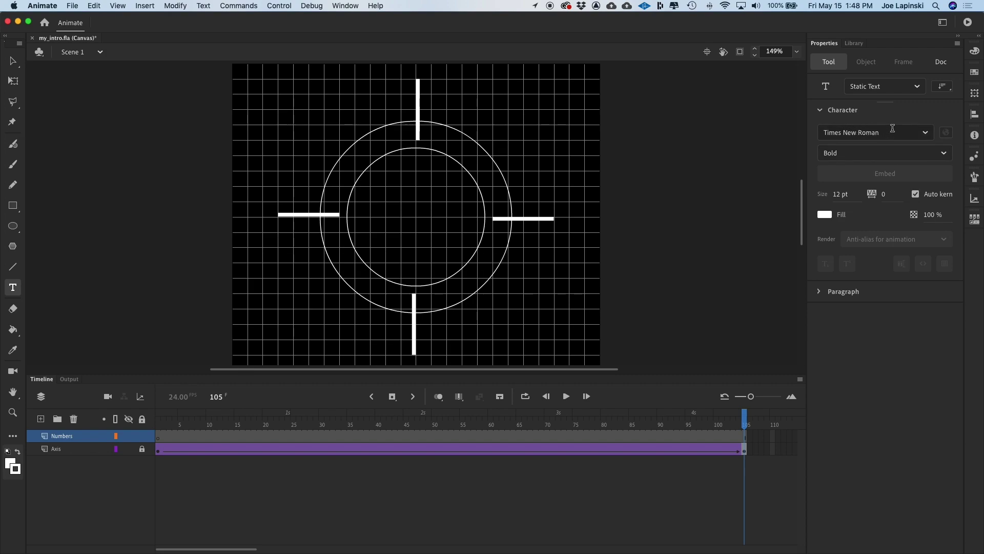
pyautogui.click(837, 194)
pyautogui.write('90')
pyautogui.press('Return')
pyautogui.click(825, 214)
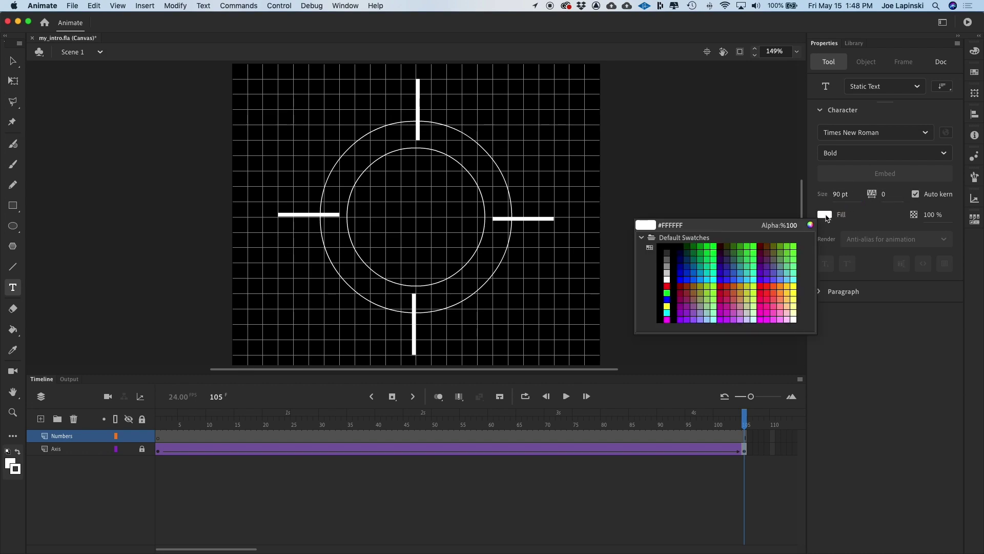
pyautogui.click(667, 280)
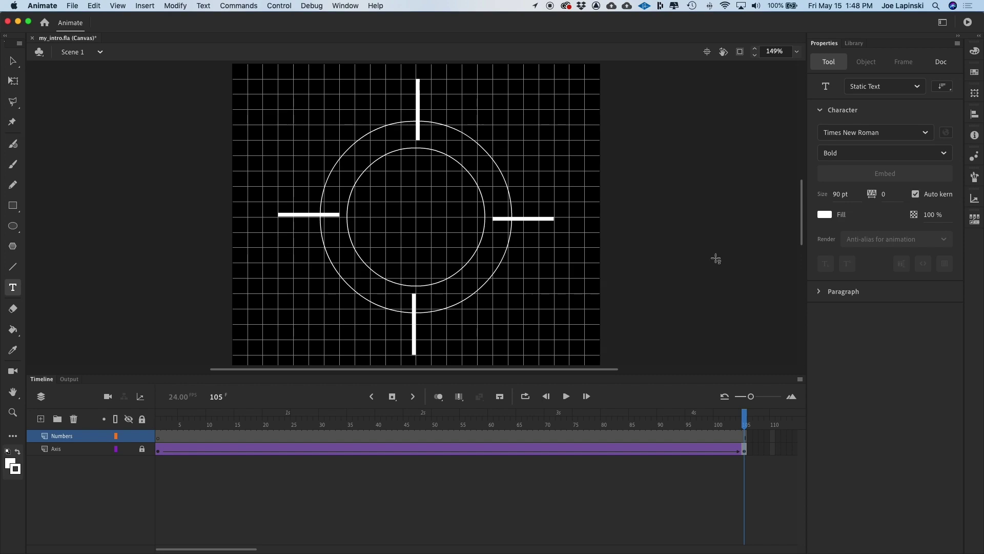
# Add the text 10 near the middle of the stage on the Numbers layer and set its font style to Regular
pyautogui.click(945, 156)
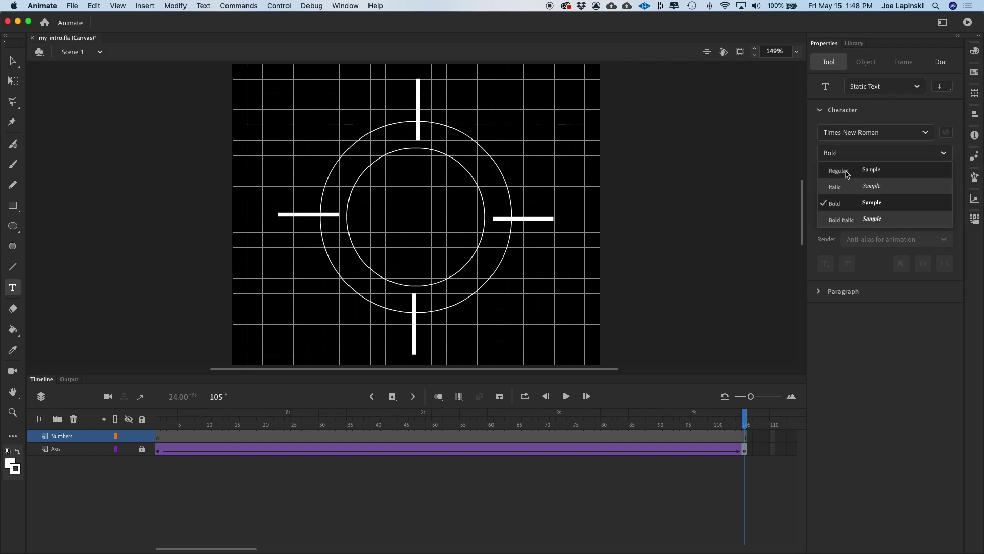
pyautogui.click(833, 203)
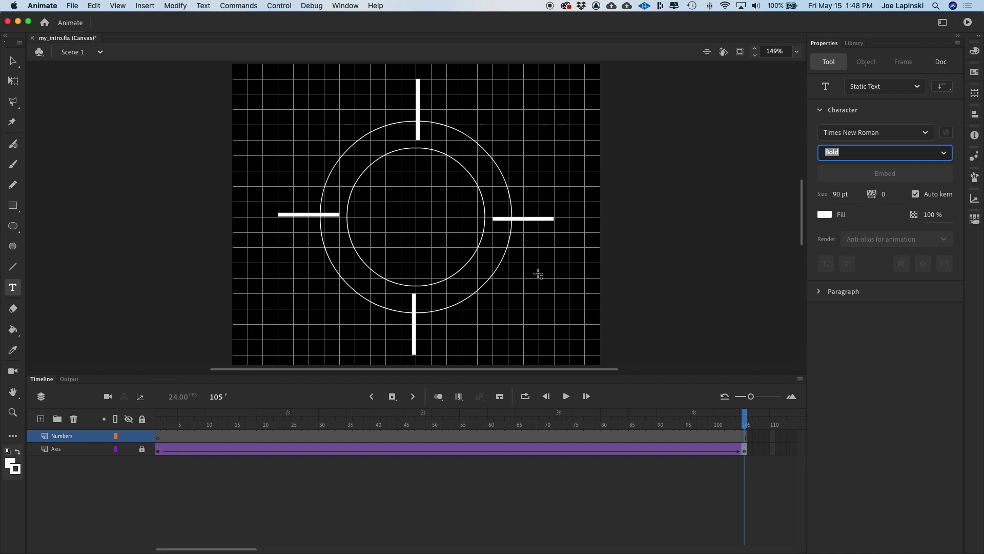
pyautogui.click(390, 231)
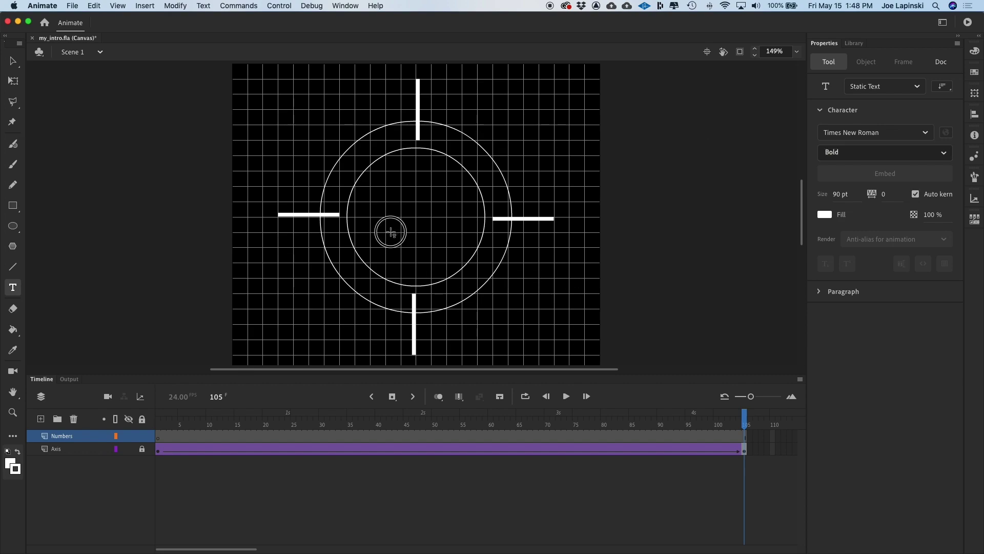
pyautogui.write('1')
pyautogui.write('10')
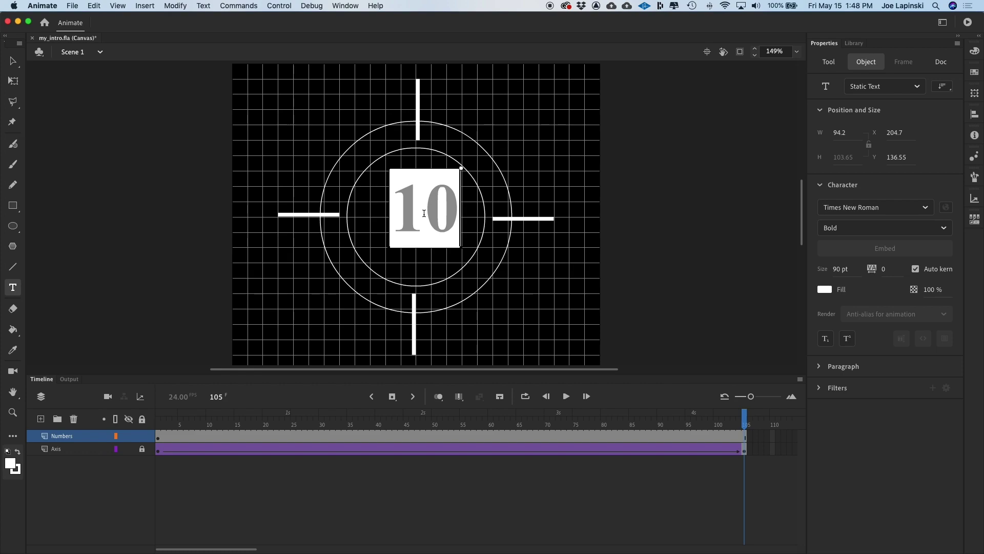
pyautogui.press('super+a')
pyautogui.click(943, 228)
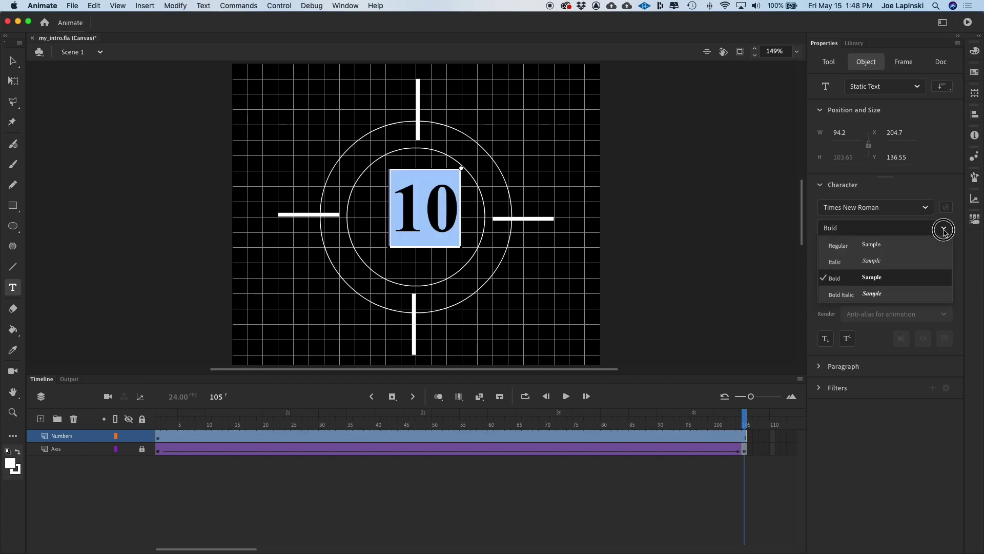
pyautogui.click(840, 247)
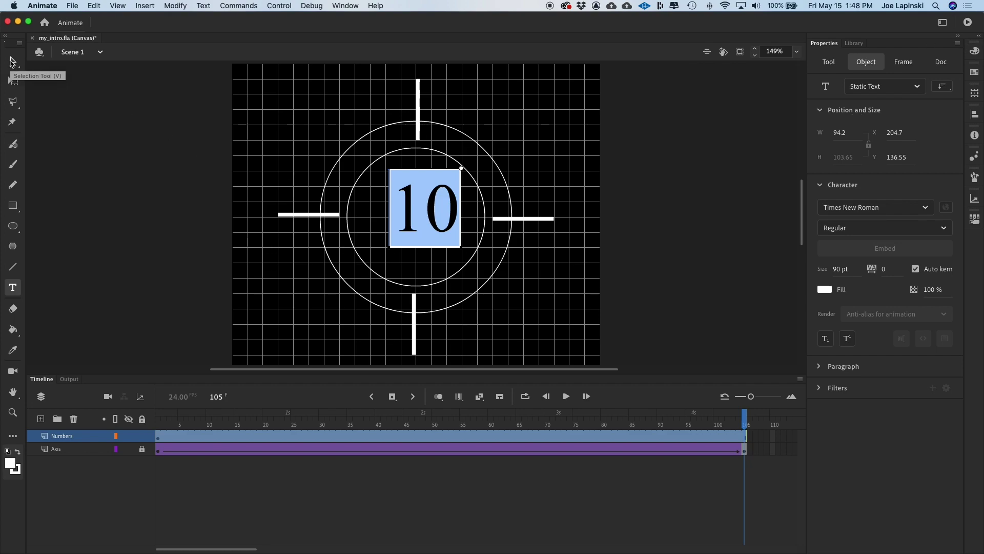
# Center the number 10 horizontally and vertically on the stage
pyautogui.click(12, 62)
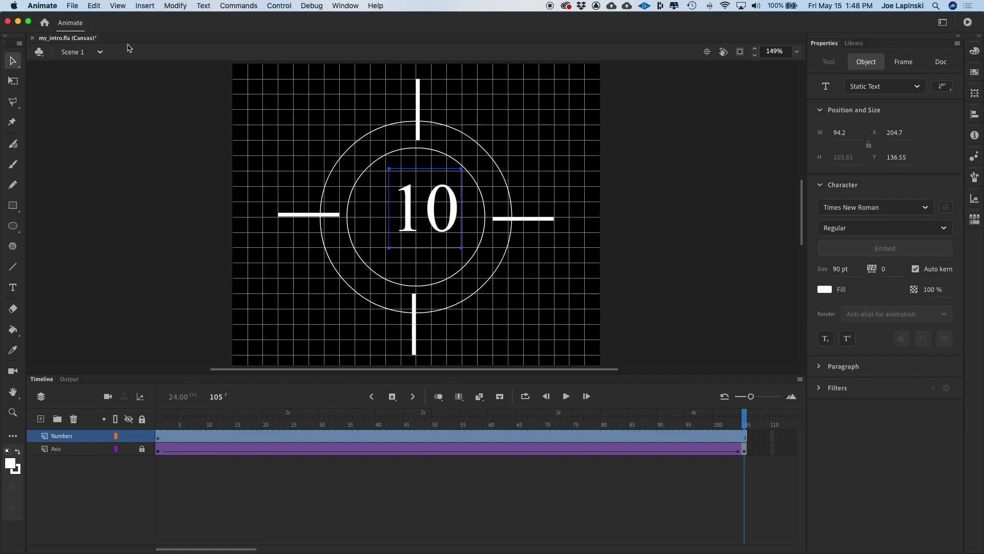
pyautogui.click(369, 196)
pyautogui.click(436, 205)
pyautogui.click(976, 113)
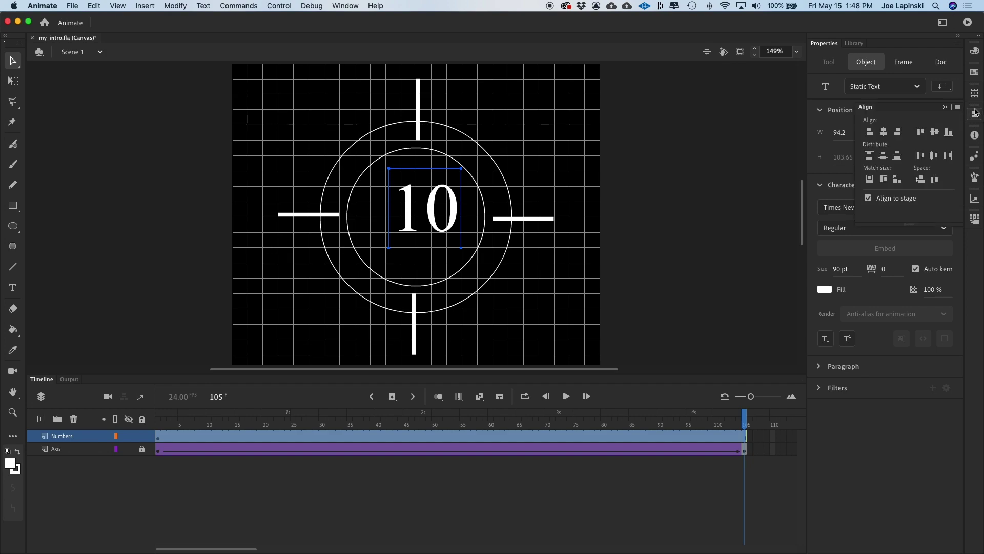
pyautogui.click(884, 132)
pyautogui.click(934, 132)
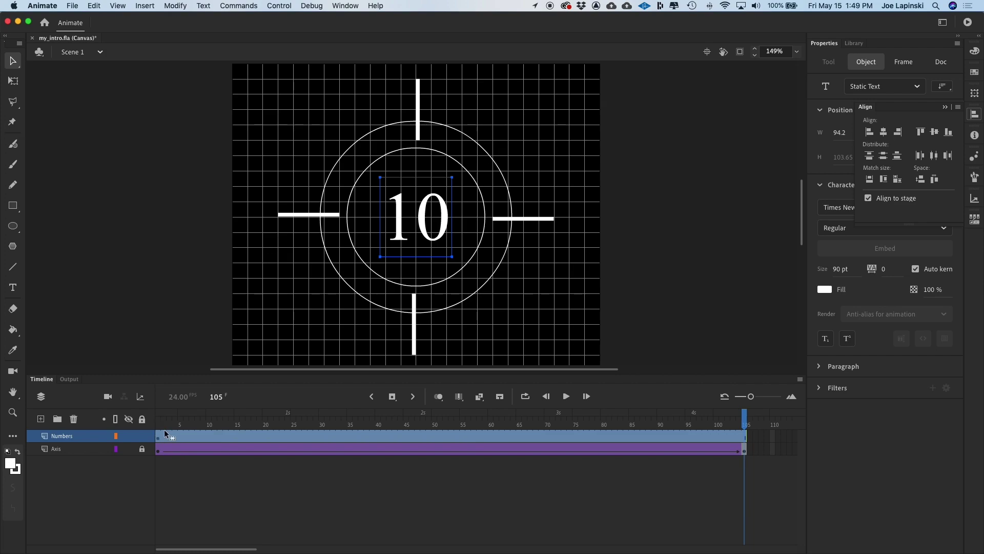
# Insert keyframes on the Numbers layer every 10 frames, from frame 10 through frame 90
pyautogui.click(182, 436)
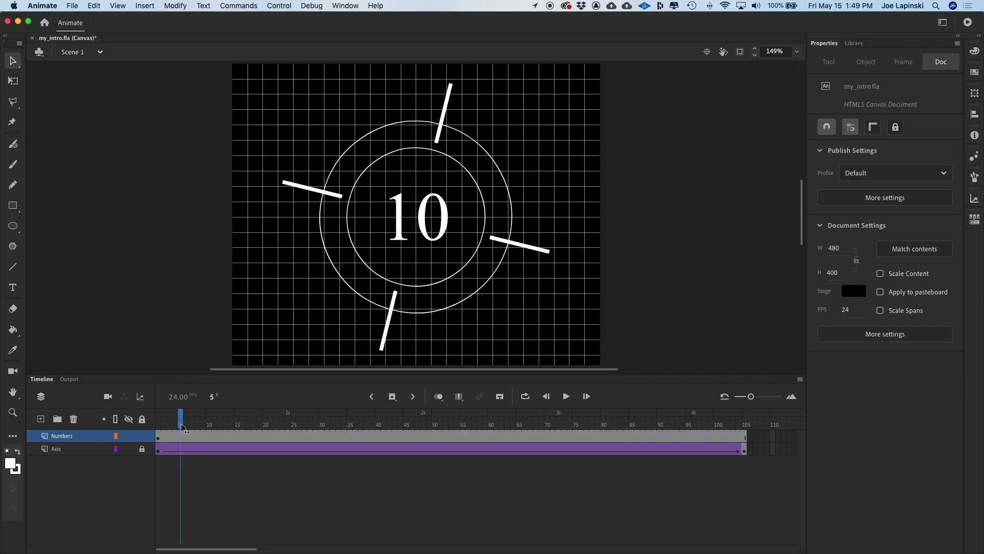
pyautogui.moveTo(180, 429); pyautogui.dragTo(208, 426)
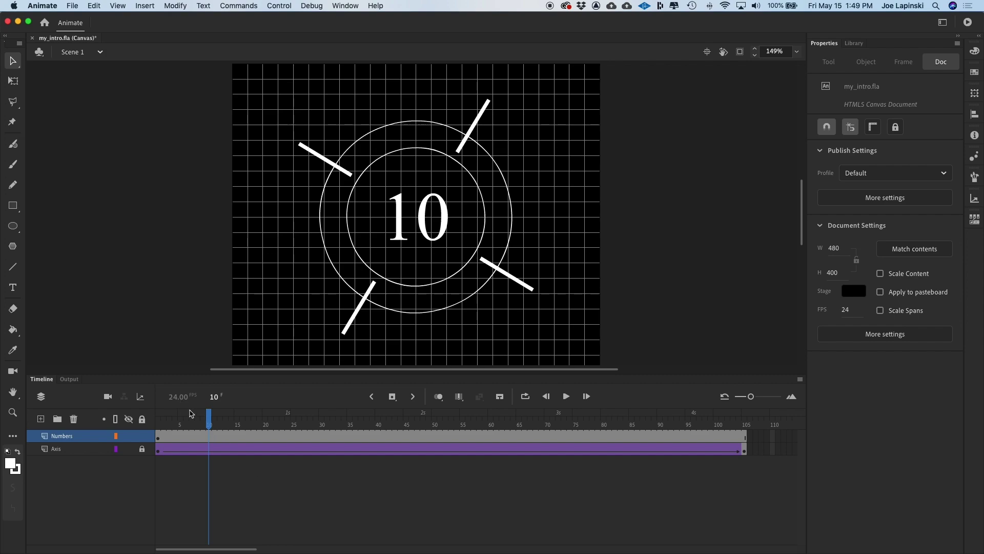
pyautogui.click(210, 439)
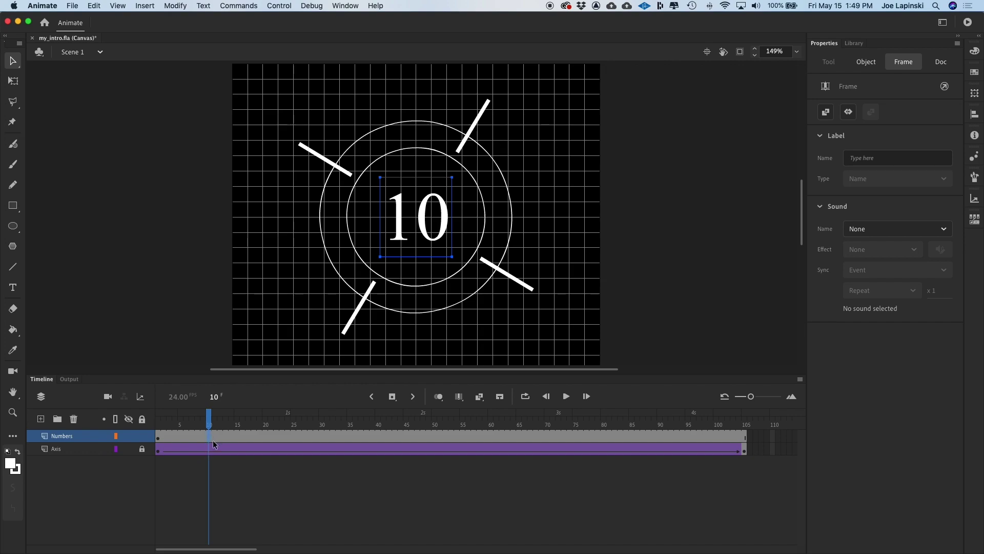
pyautogui.press('F6')
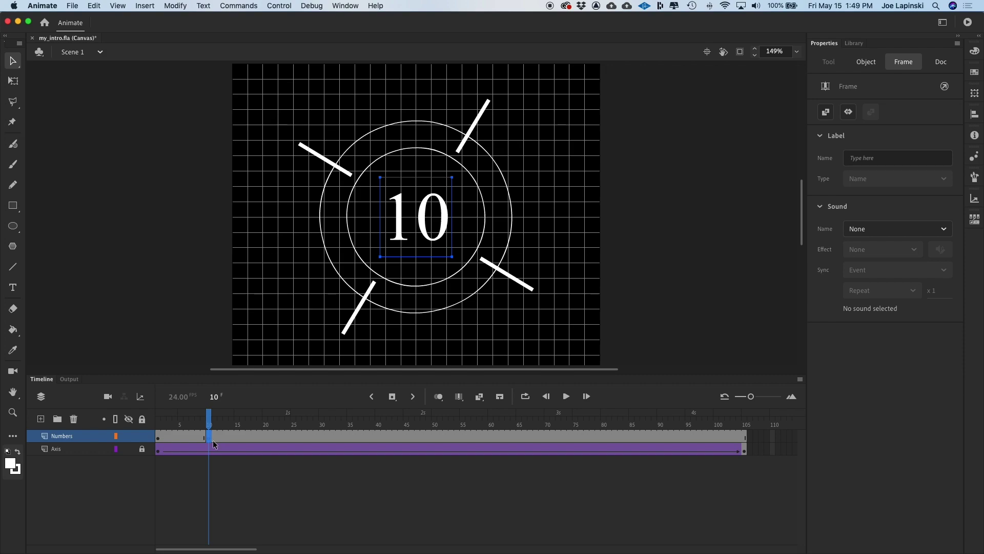
pyautogui.click(266, 436)
pyautogui.press('F6')
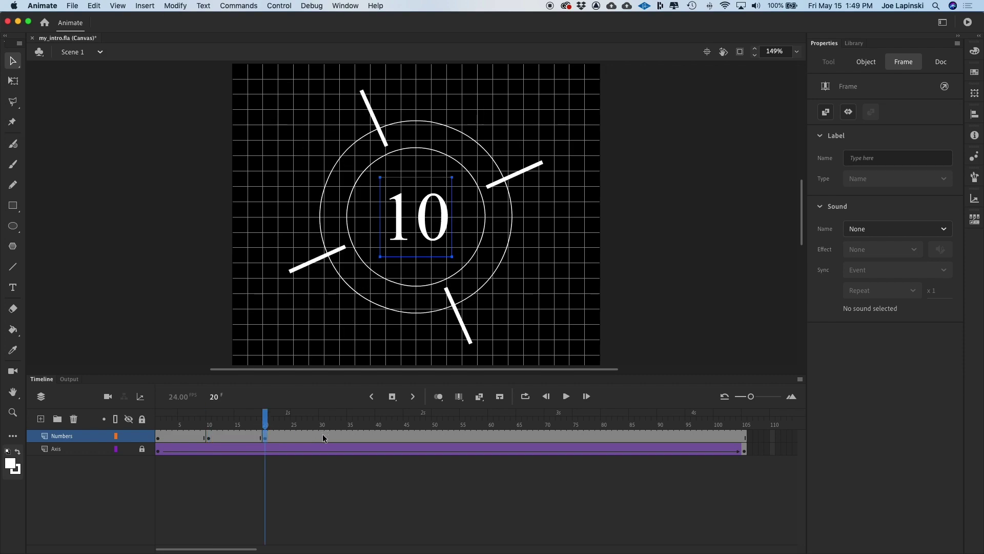
pyautogui.click(323, 437)
pyautogui.press('F6')
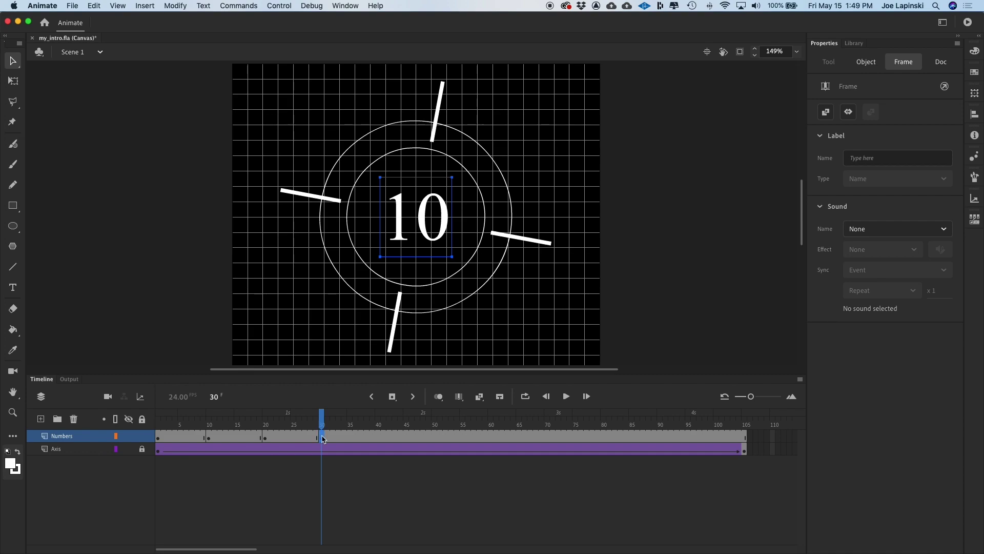
pyautogui.click(380, 437)
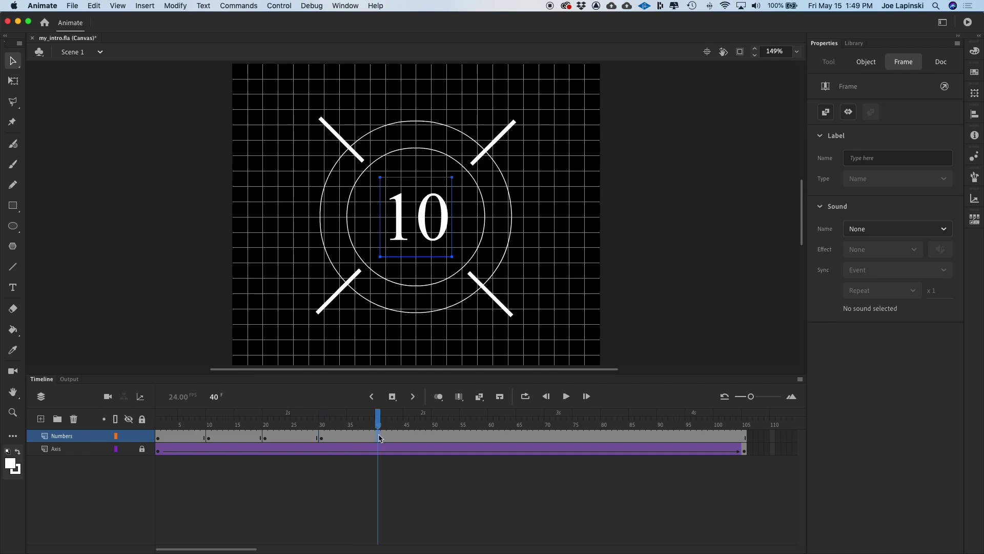
pyautogui.press('F6')
pyautogui.click(438, 436)
pyautogui.press('F6')
pyautogui.click(492, 437)
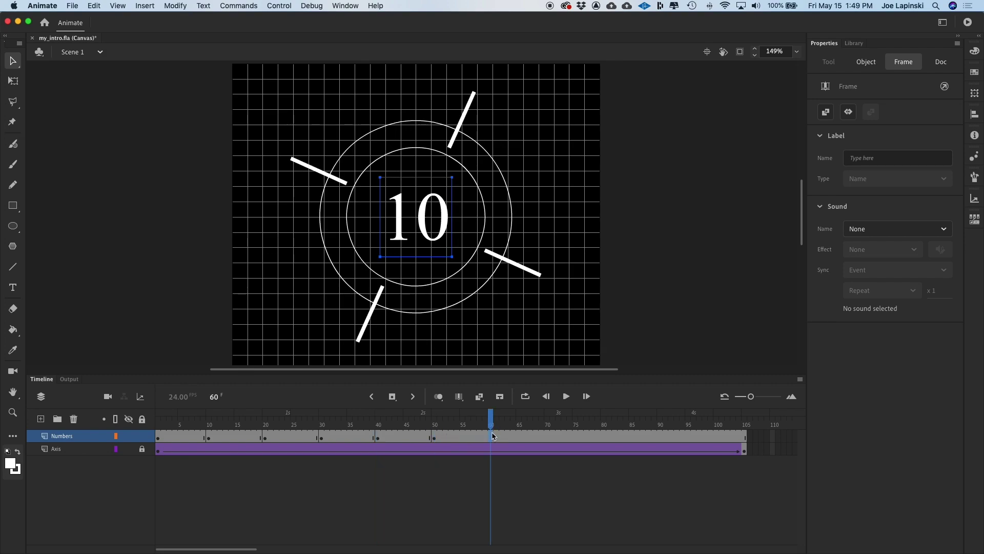
pyautogui.press('F6')
pyautogui.click(548, 437)
pyautogui.press('F6')
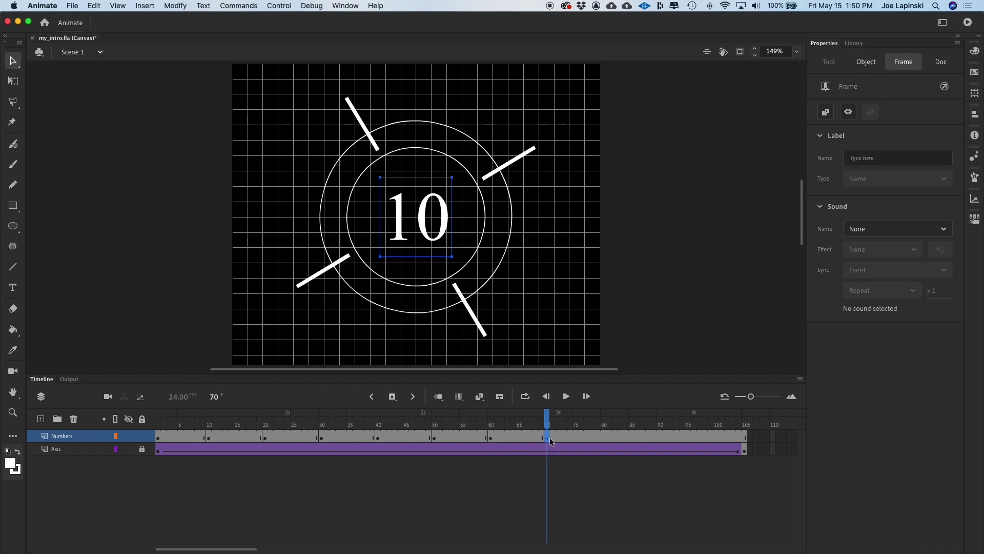
pyautogui.click(603, 437)
pyautogui.press('F6')
pyautogui.click(660, 437)
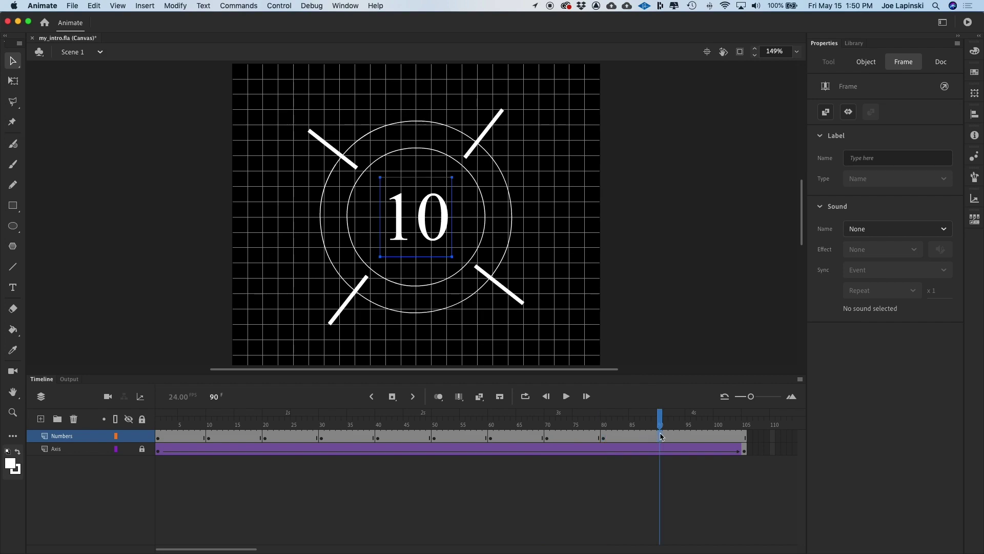
pyautogui.press('F6')
# Change the number at the frame 10 keyframe of the Numbers layer to 9
pyautogui.click(208, 439)
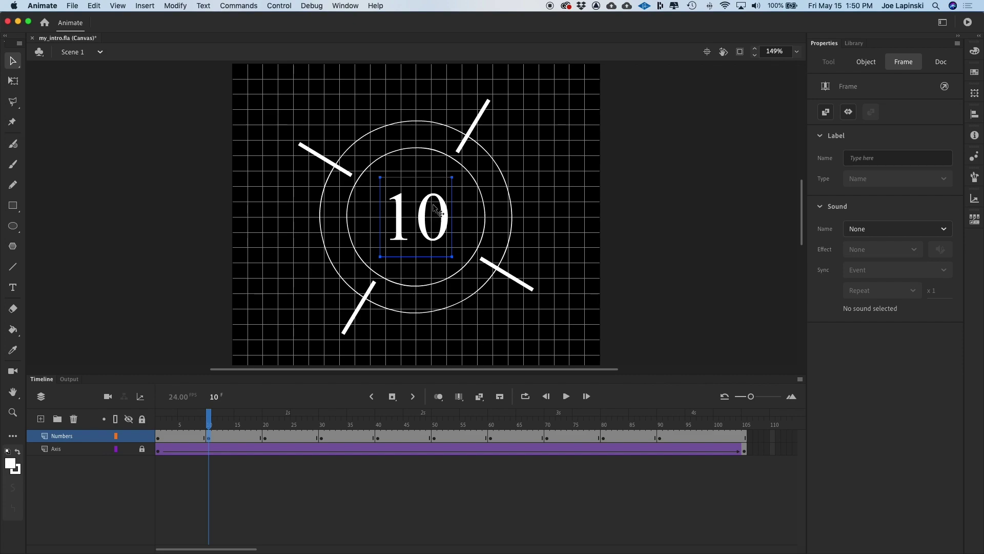
pyautogui.doubleClick(411, 205)
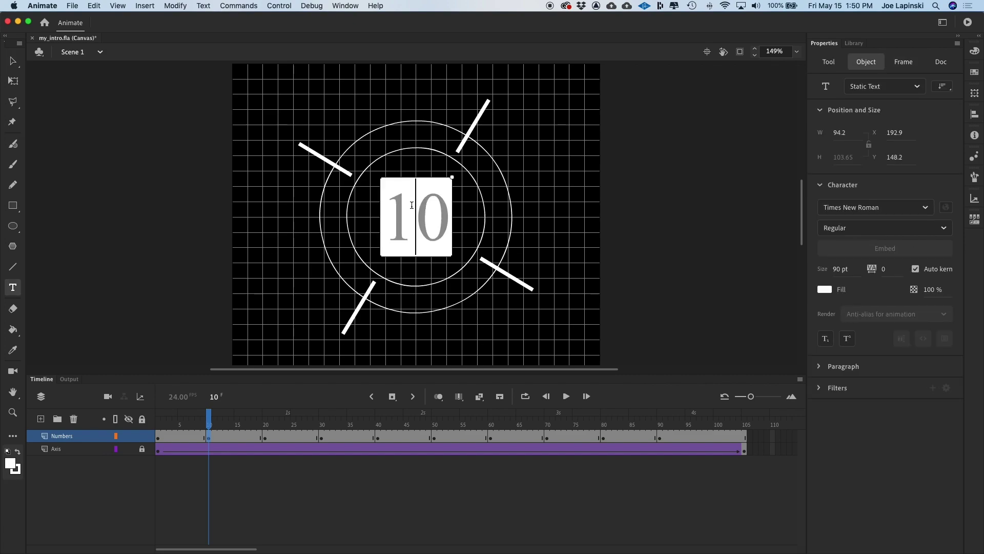
pyautogui.doubleClick(411, 205)
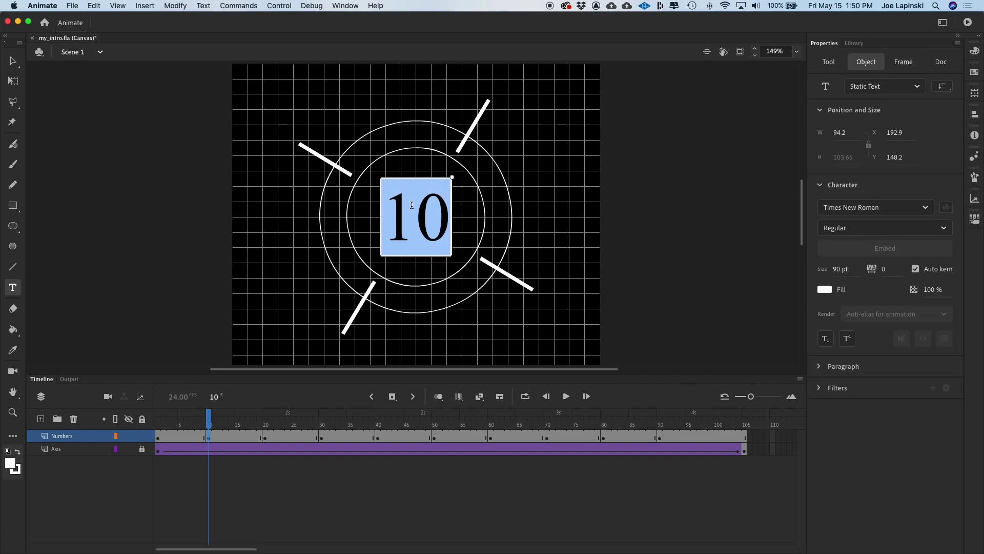
pyautogui.write('0')
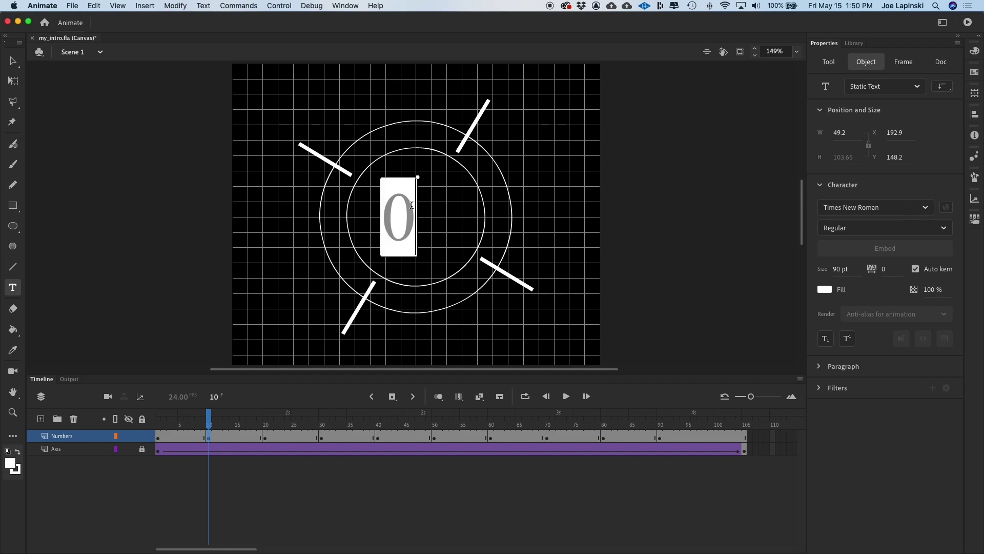
pyautogui.press('BackSpace')
pyautogui.write('9')
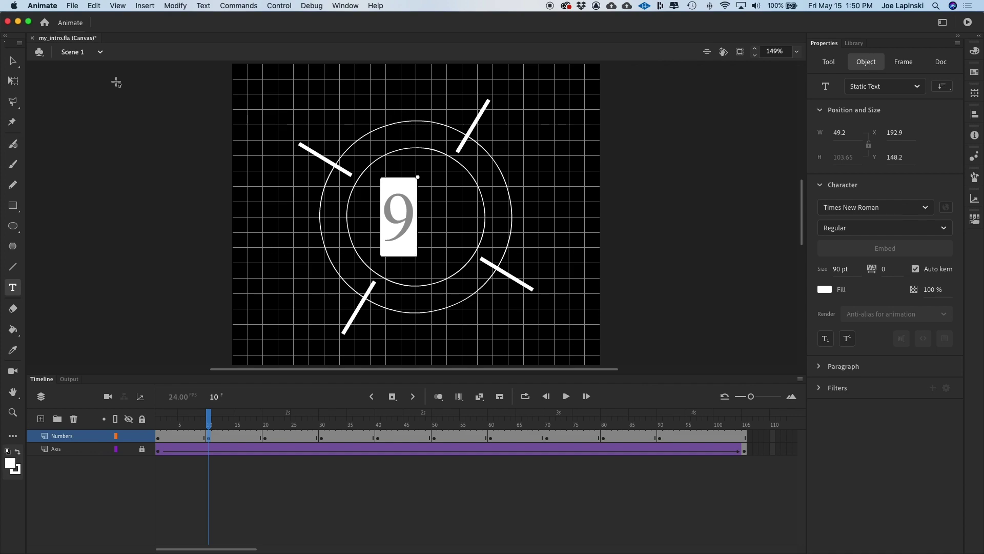
# Center the number 9 horizontally on the stage at frame 10
pyautogui.click(13, 61)
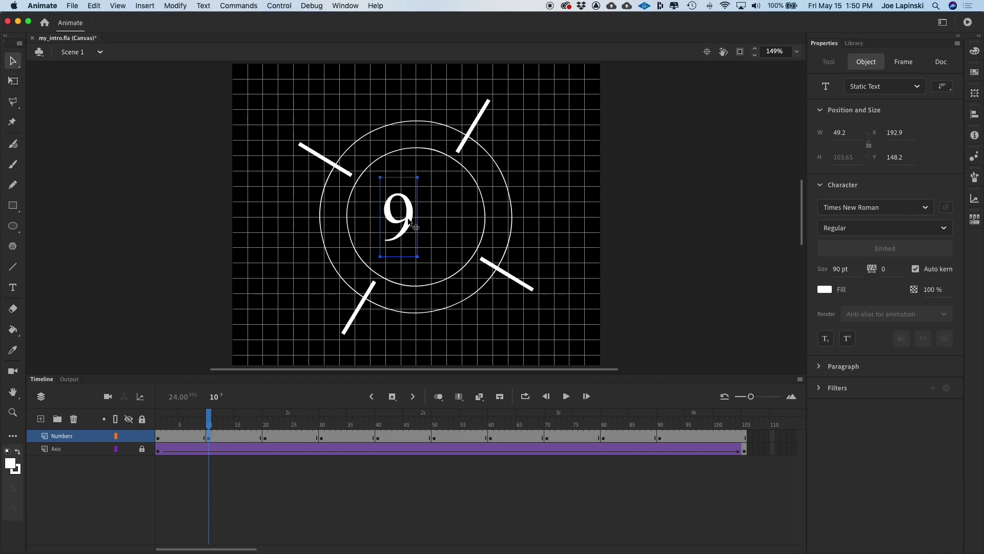
pyautogui.click(975, 113)
pyautogui.click(883, 131)
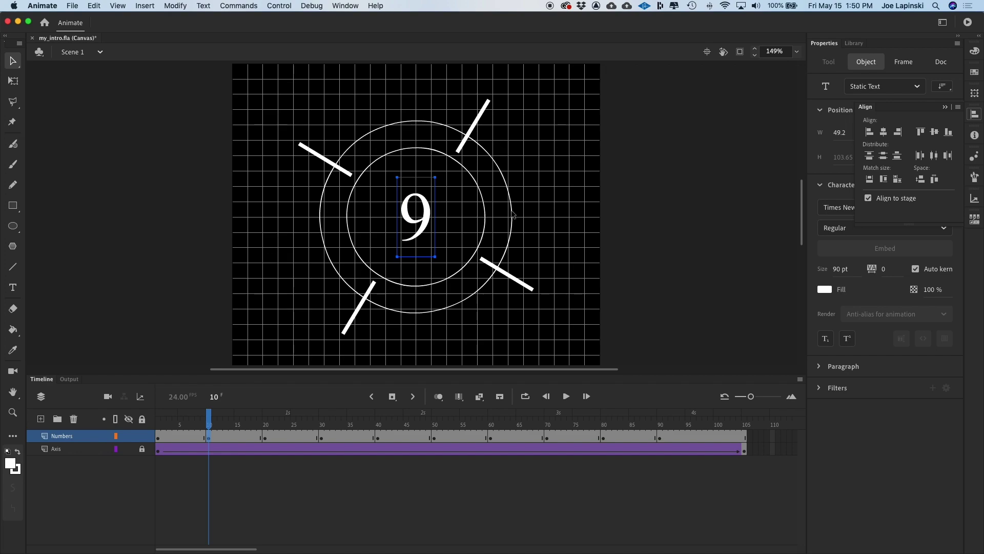
pyautogui.click(465, 218)
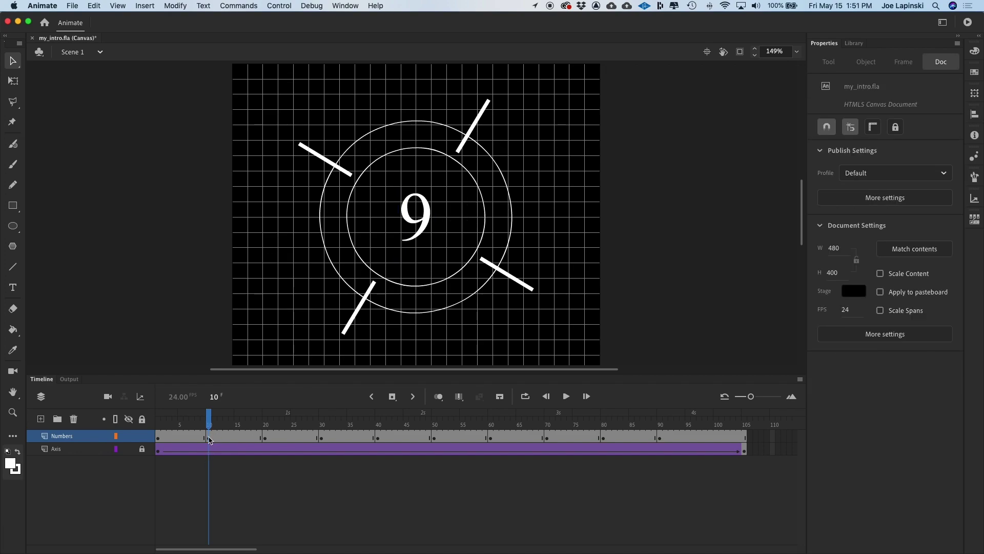
# Change the number at the frame 20 keyframe of the Numbers layer to 8
pyautogui.click(209, 438)
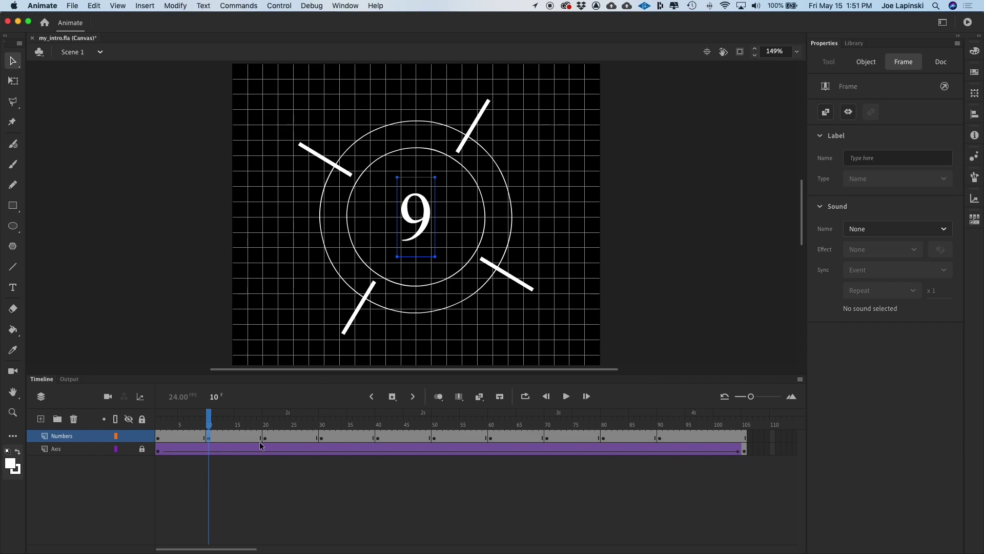
pyautogui.moveTo(209, 421)
pyautogui.mouseDown()
pyautogui.moveTo(148, 419)
pyautogui.moveTo(209, 421)
pyautogui.mouseUp()
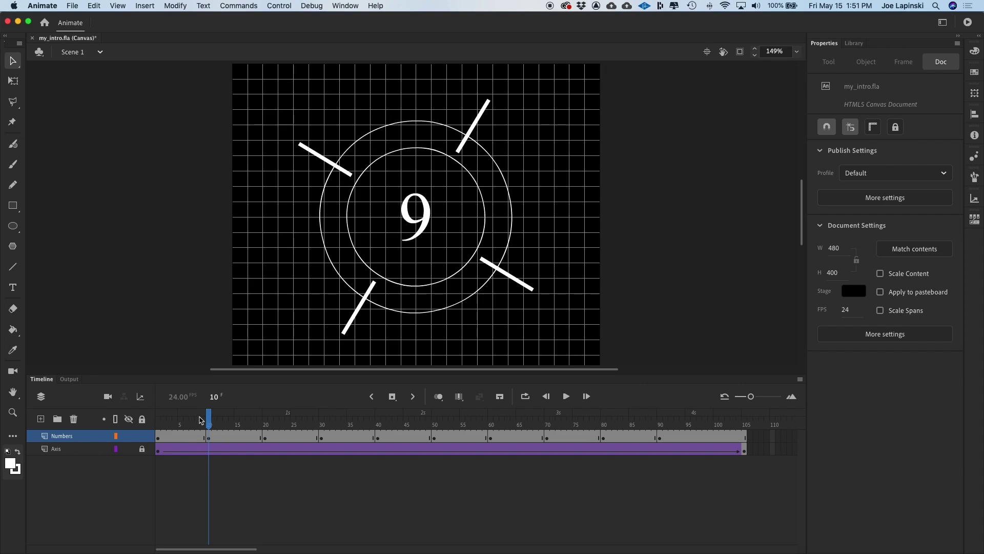
pyautogui.moveTo(209, 419); pyautogui.dragTo(266, 435)
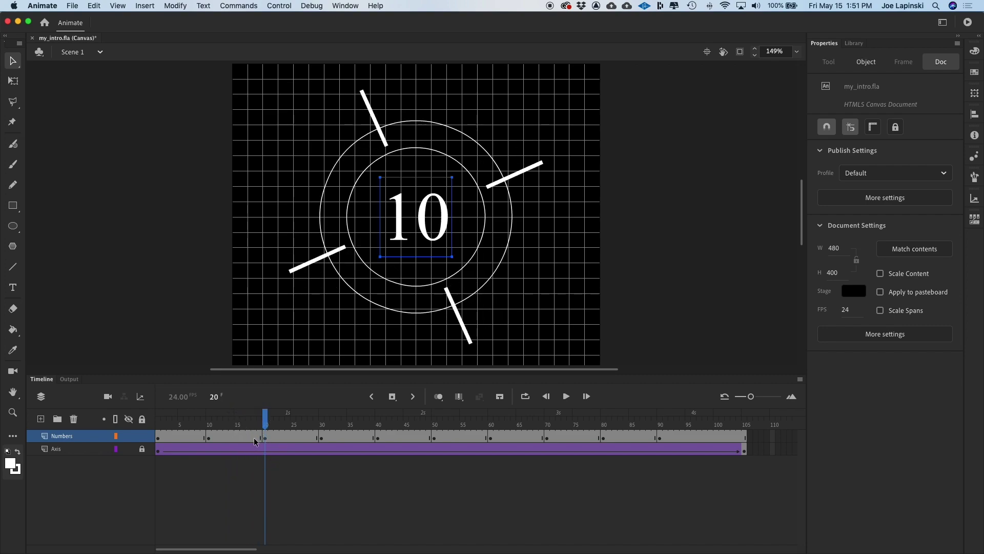
pyautogui.doubleClick(270, 436)
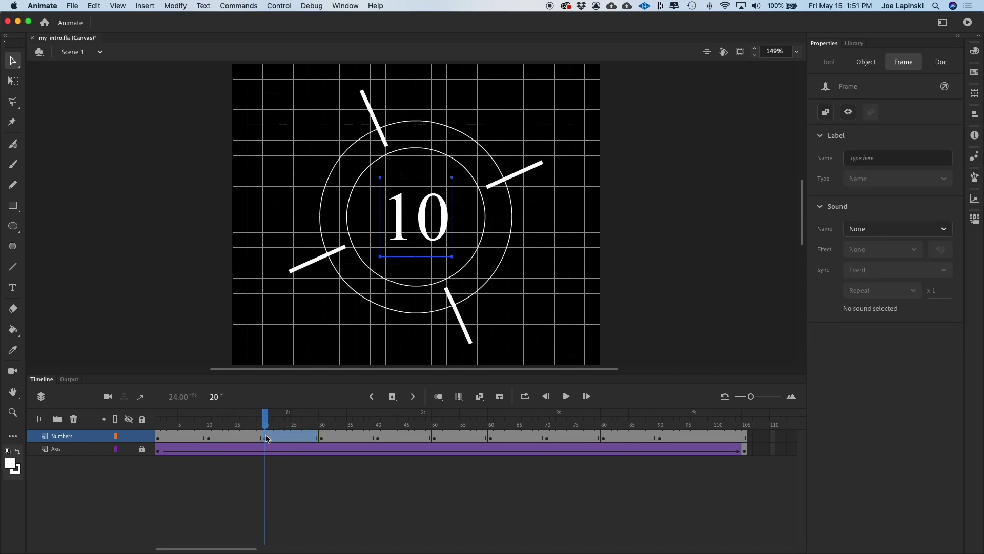
pyautogui.click(267, 437)
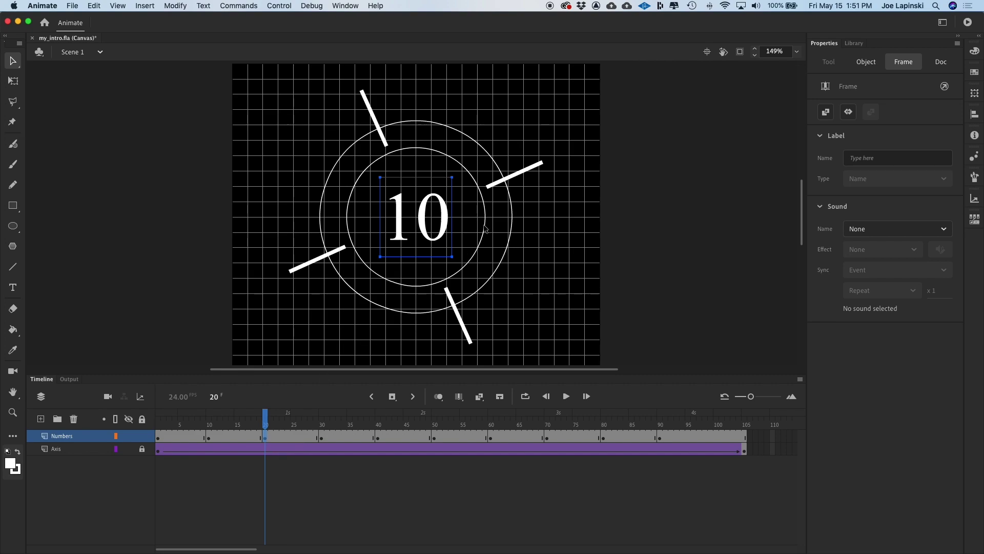
pyautogui.doubleClick(425, 217)
pyautogui.doubleClick(424, 215)
pyautogui.click(424, 215)
pyautogui.moveTo(383, 214); pyautogui.dragTo(448, 227)
pyautogui.write('8')
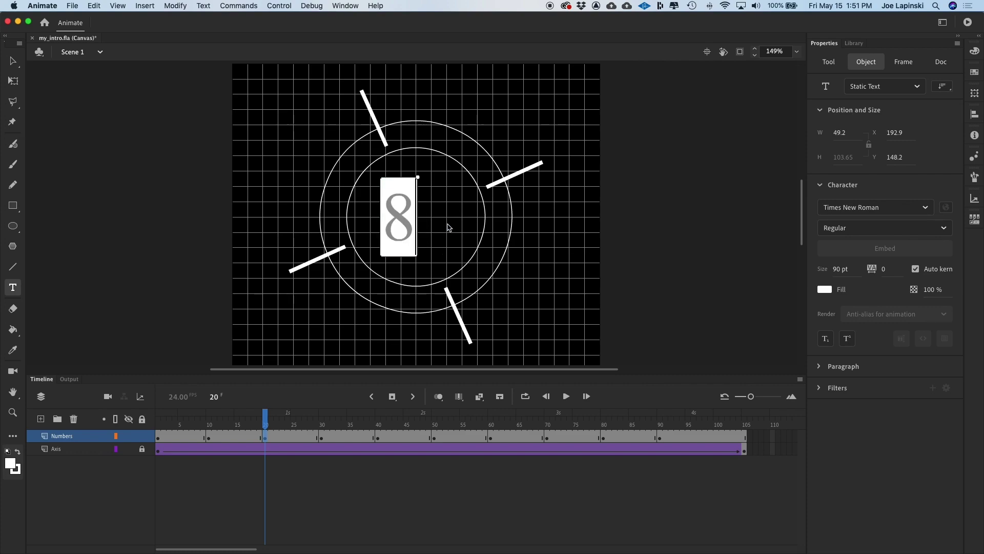
# Center the number 8 horizontally on the stage at frame 20
pyautogui.click(13, 61)
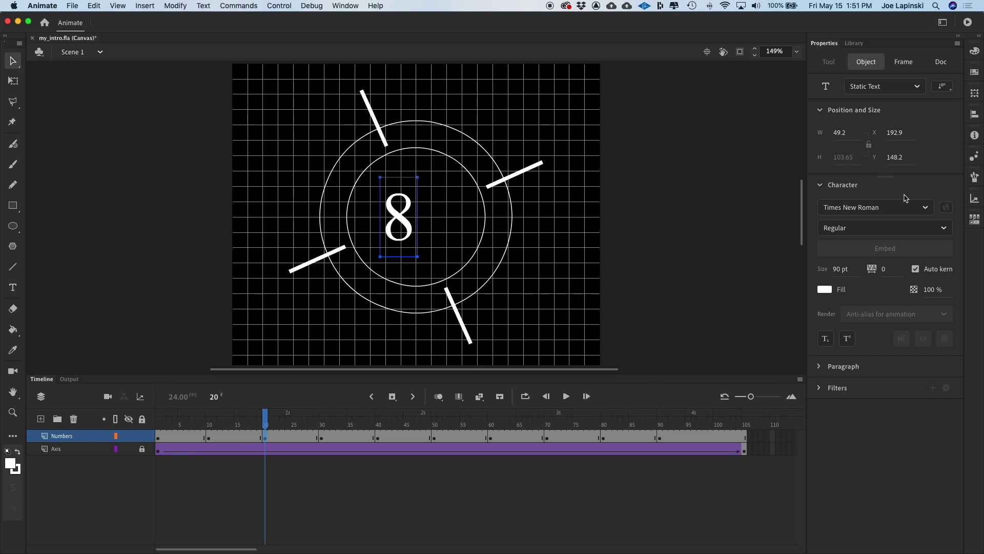
pyautogui.click(974, 114)
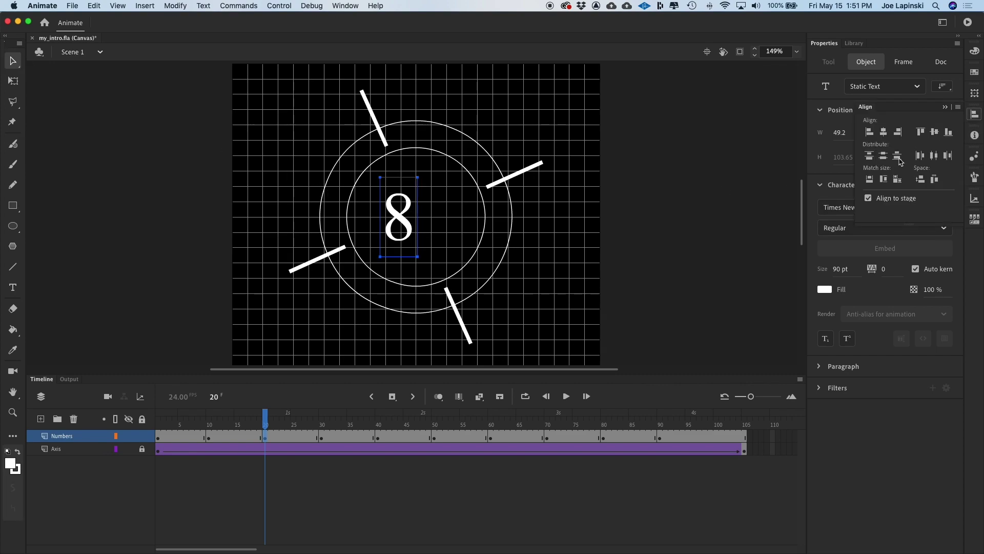
pyautogui.click(883, 131)
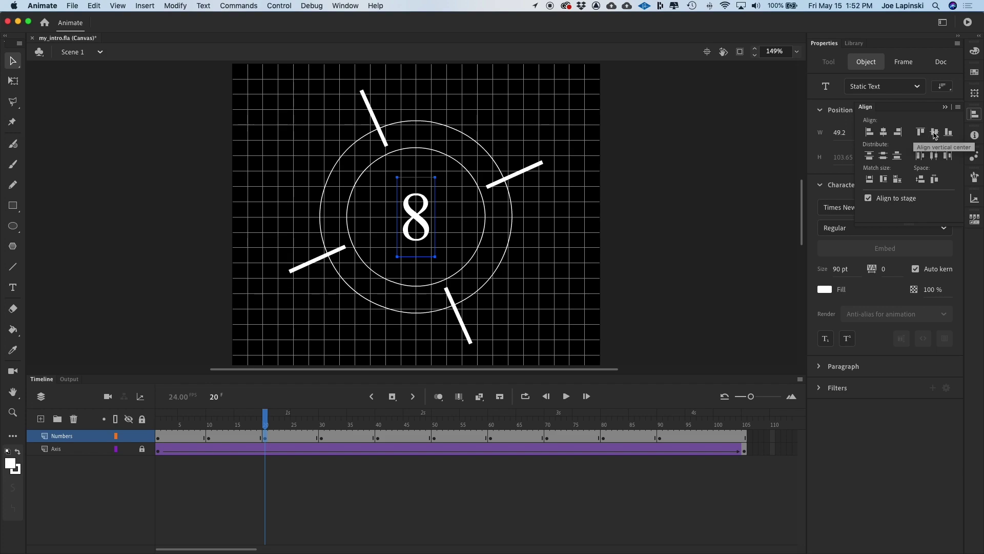
# Change the number at the frame 30 keyframe of the Numbers layer to 7 and center it horizontally on the stage
pyautogui.click(323, 437)
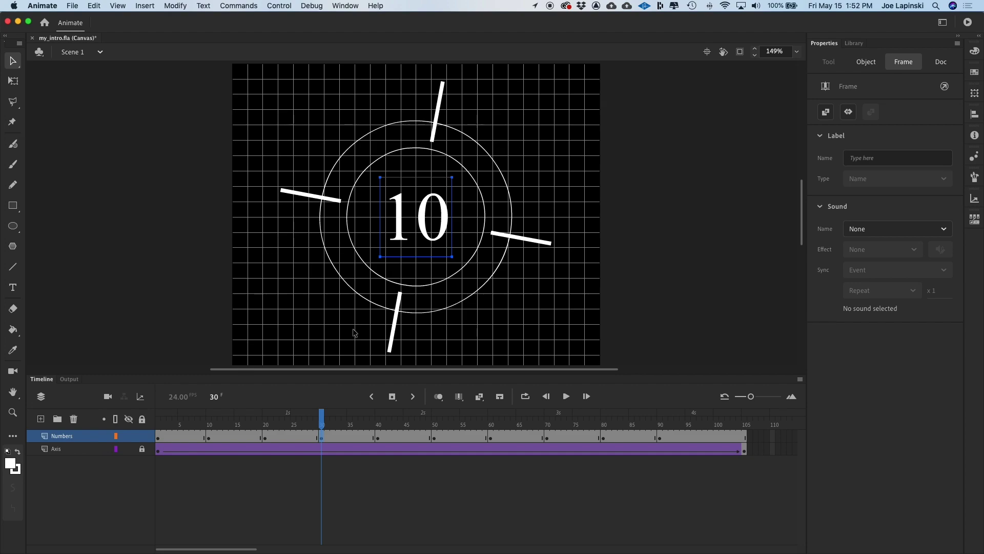
pyautogui.doubleClick(406, 216)
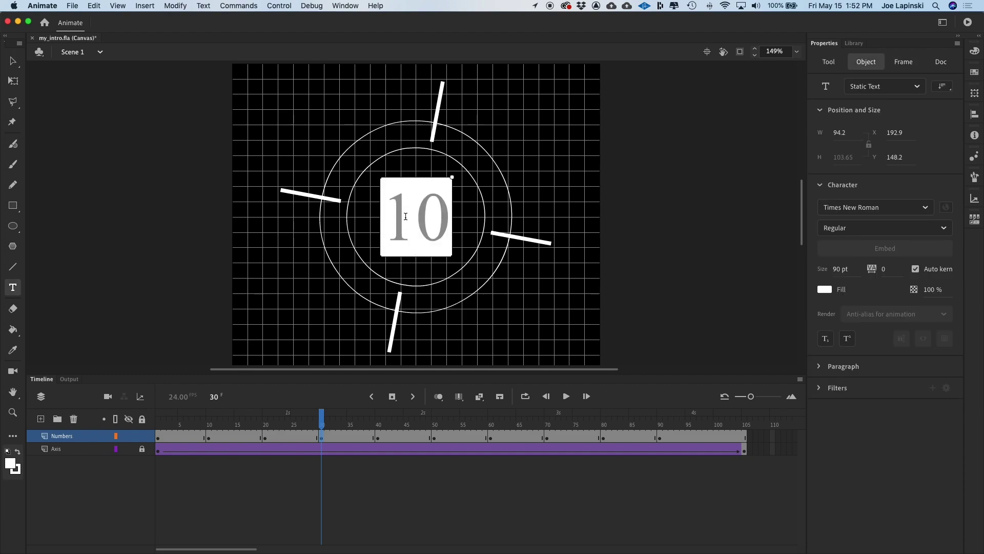
pyautogui.doubleClick(406, 216)
pyautogui.write('7')
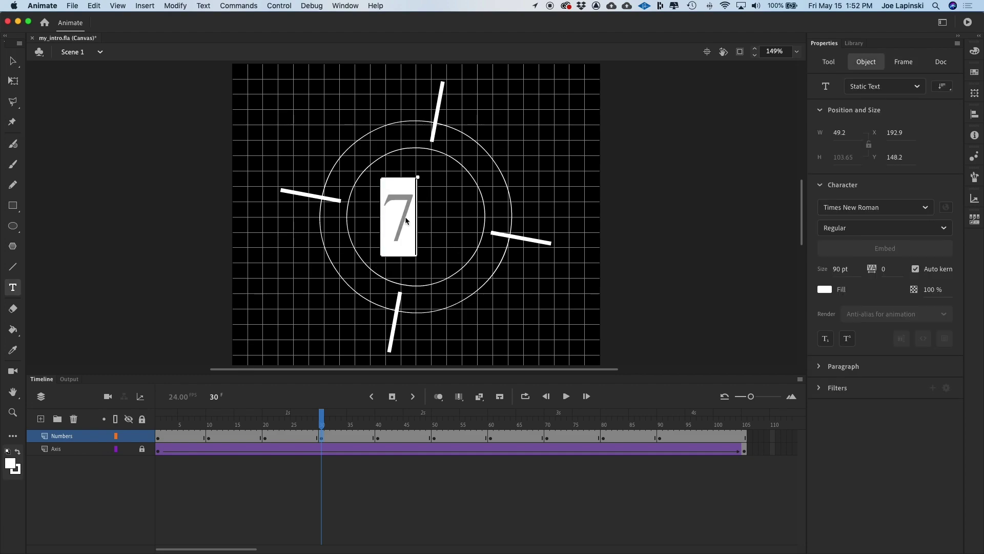
pyautogui.click(13, 60)
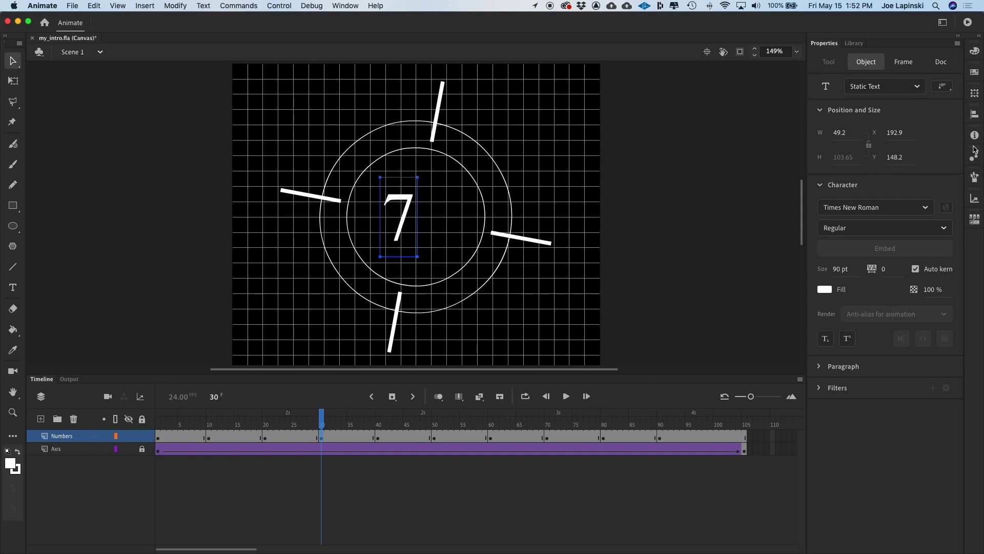
pyautogui.click(977, 116)
pyautogui.click(883, 133)
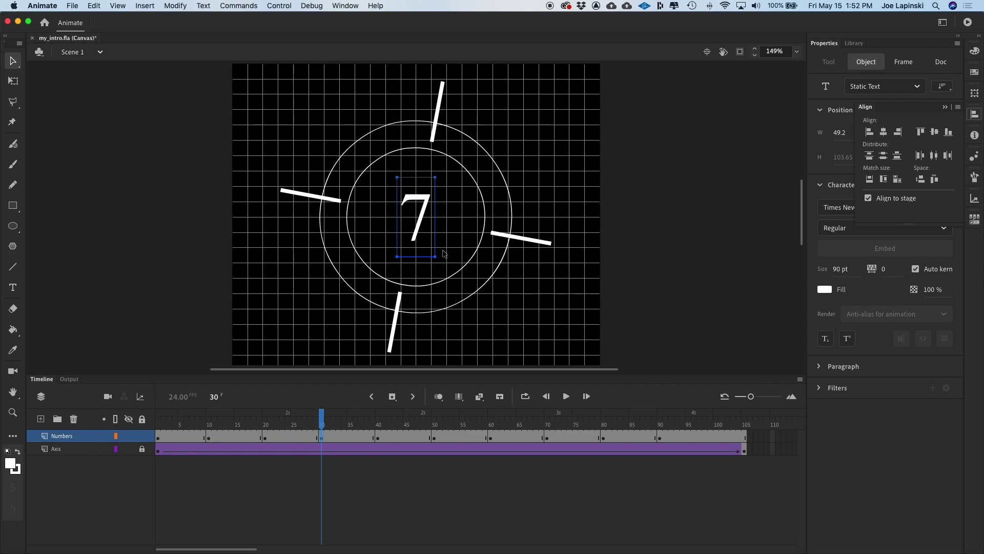
# Change the number at the frame 40 keyframe of the Numbers layer to 6 and center it horizontally on the stage
pyautogui.click(378, 437)
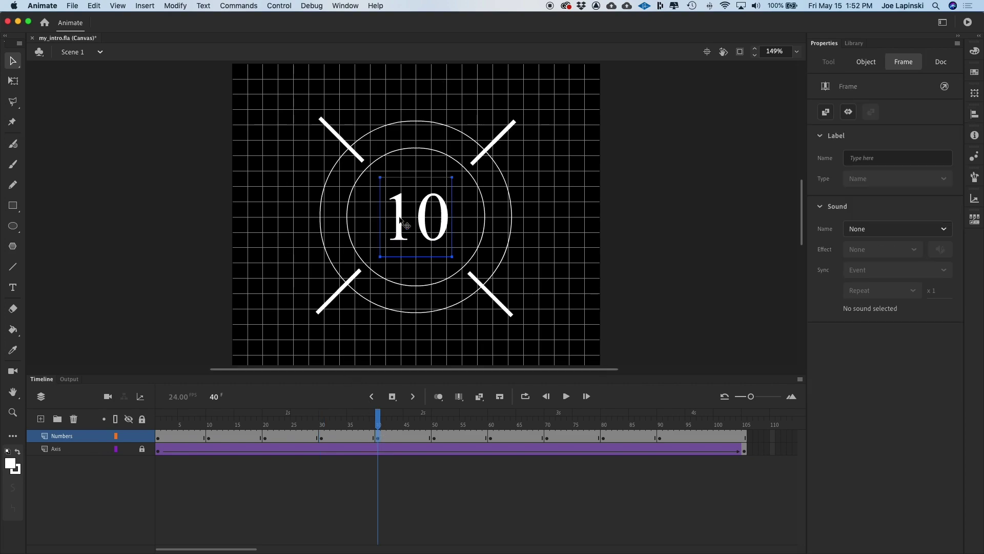
pyautogui.doubleClick(414, 221)
pyautogui.doubleClick(413, 218)
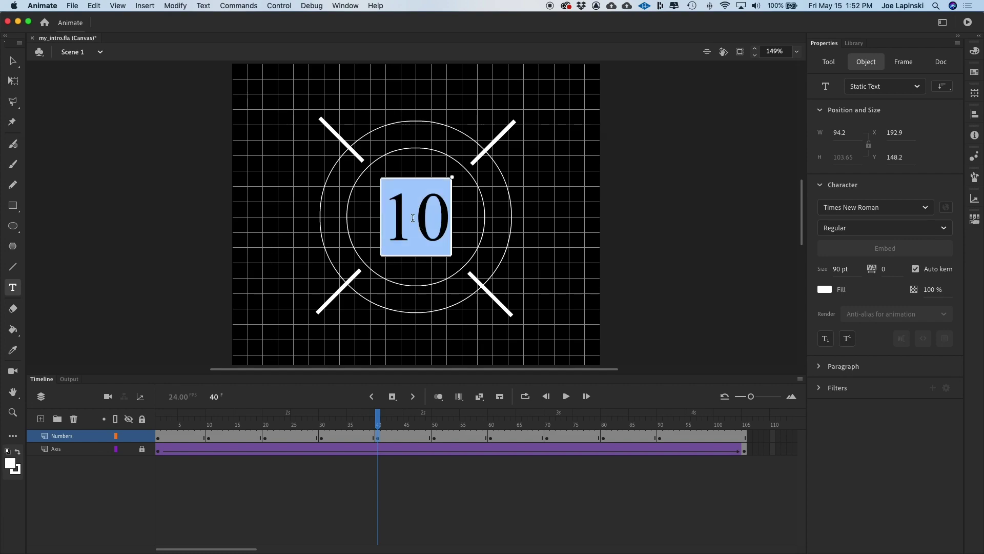
pyautogui.write('6')
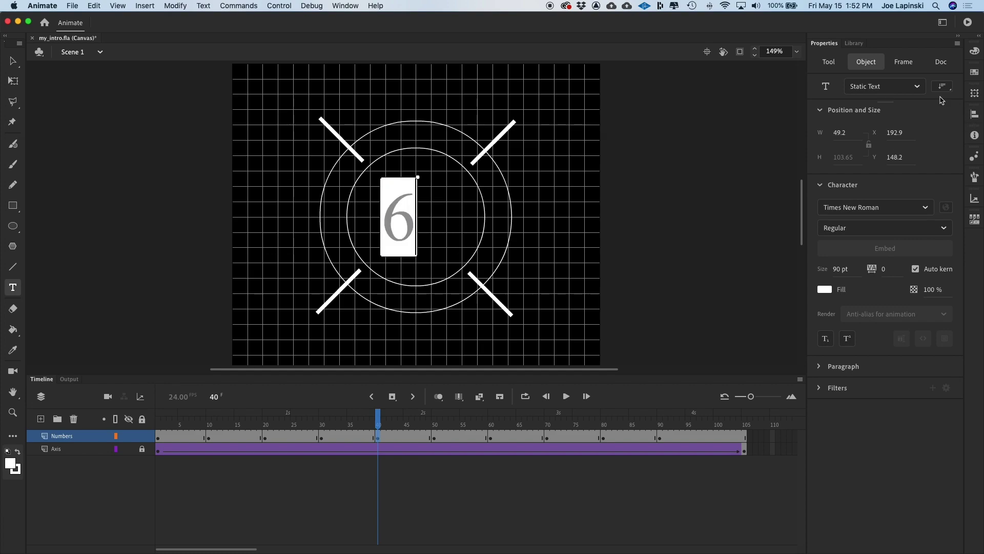
pyautogui.click(11, 60)
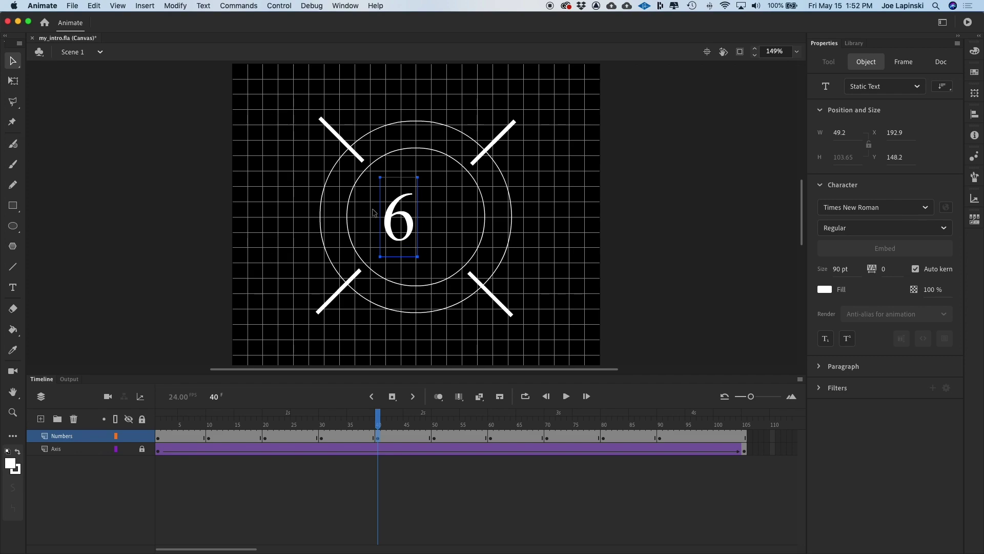
pyautogui.click(974, 114)
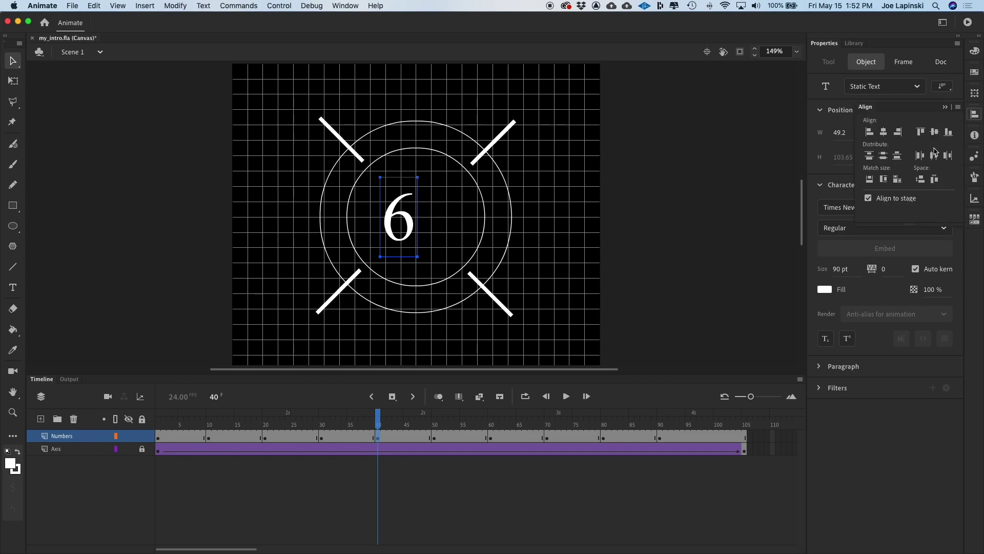
pyautogui.click(897, 134)
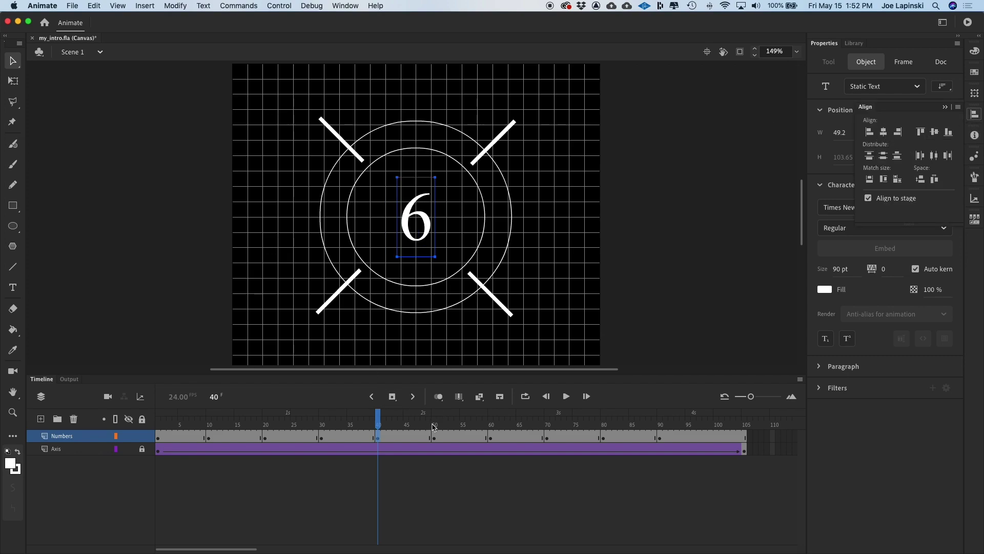
# Change the number at the frame 50 keyframe of the Numbers layer to 5 and center it horizontally on the stage
pyautogui.click(436, 438)
pyautogui.doubleClick(422, 226)
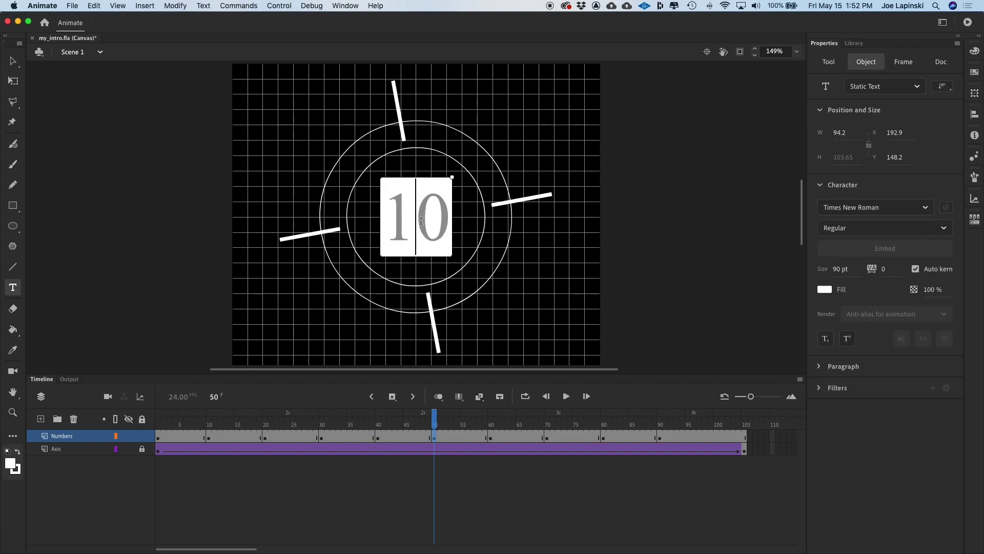
pyautogui.write('5')
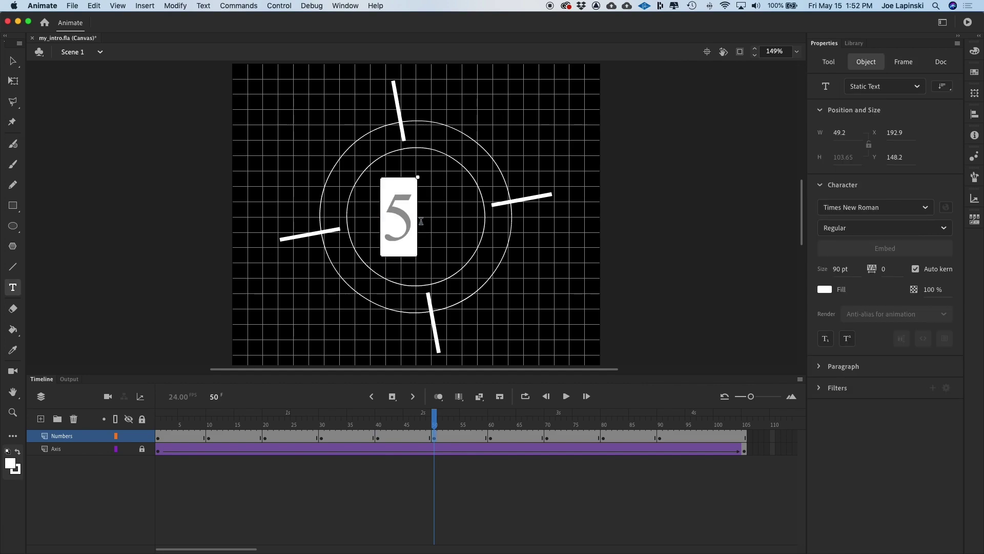
pyautogui.press('Escape')
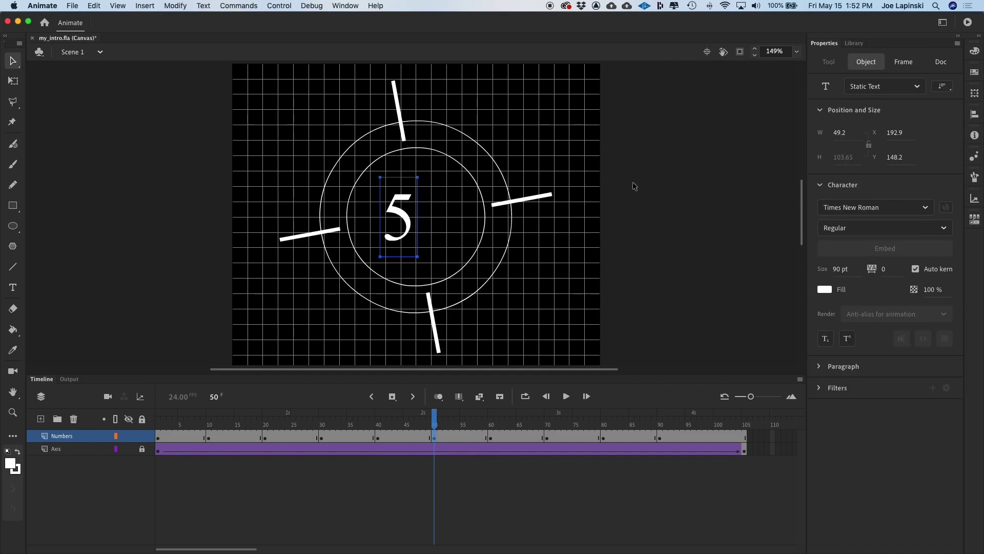
pyautogui.click(974, 115)
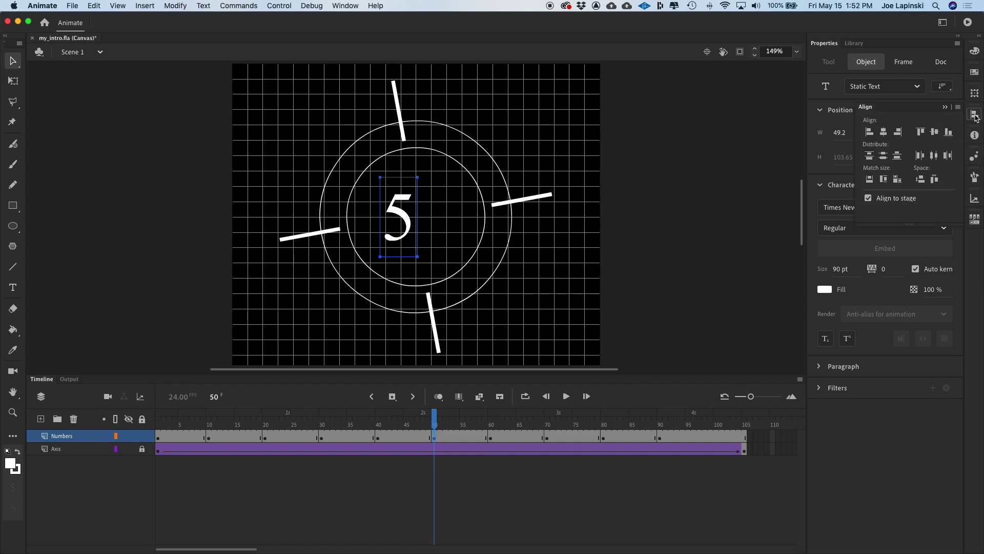
pyautogui.click(883, 133)
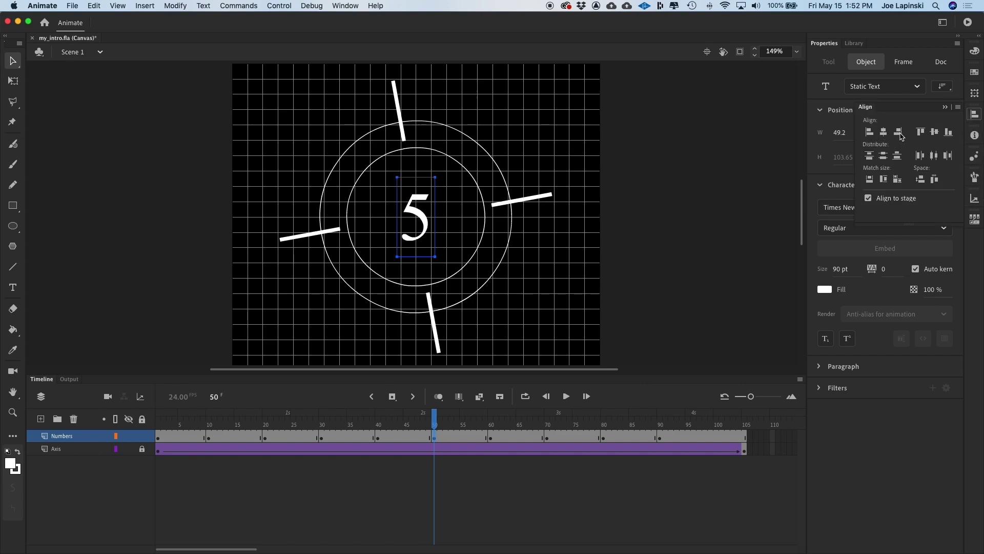
# Change the number at the frame 60 keyframe of the Numbers layer to 4
pyautogui.click(490, 437)
pyautogui.doubleClick(417, 207)
pyautogui.doubleClick(417, 207)
pyautogui.write('4')
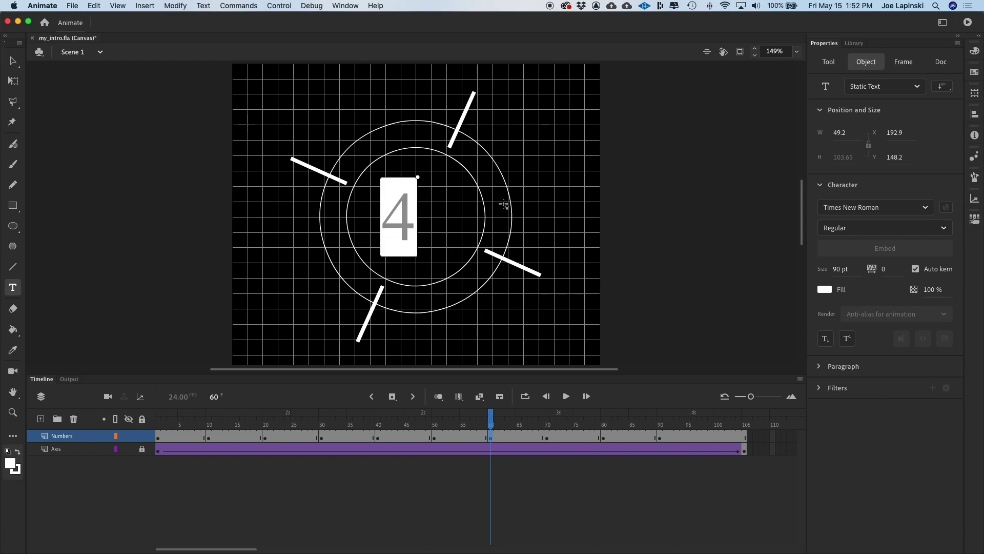
# Center the number 4 at frame 60 horizontally on the stage
pyautogui.click(13, 61)
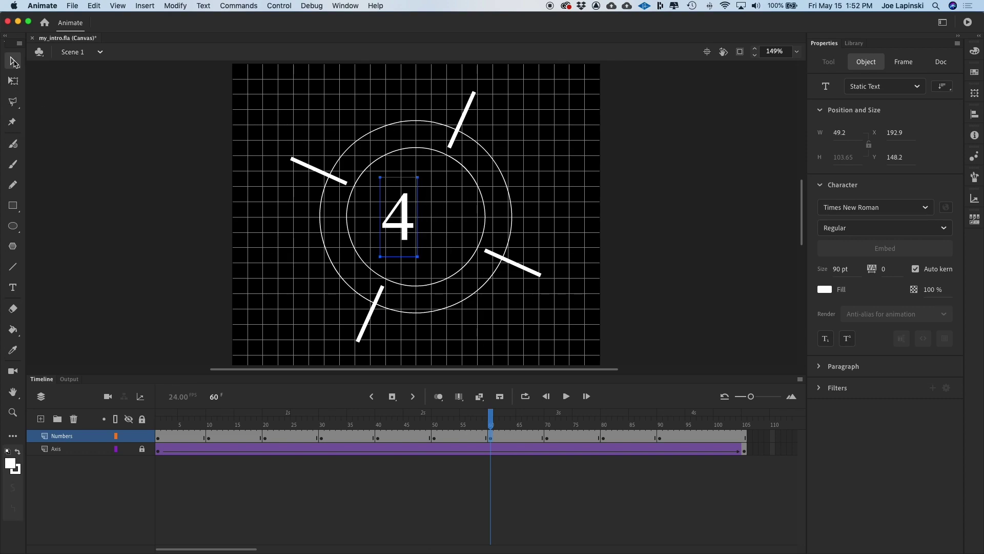
pyautogui.click(975, 117)
pyautogui.click(888, 135)
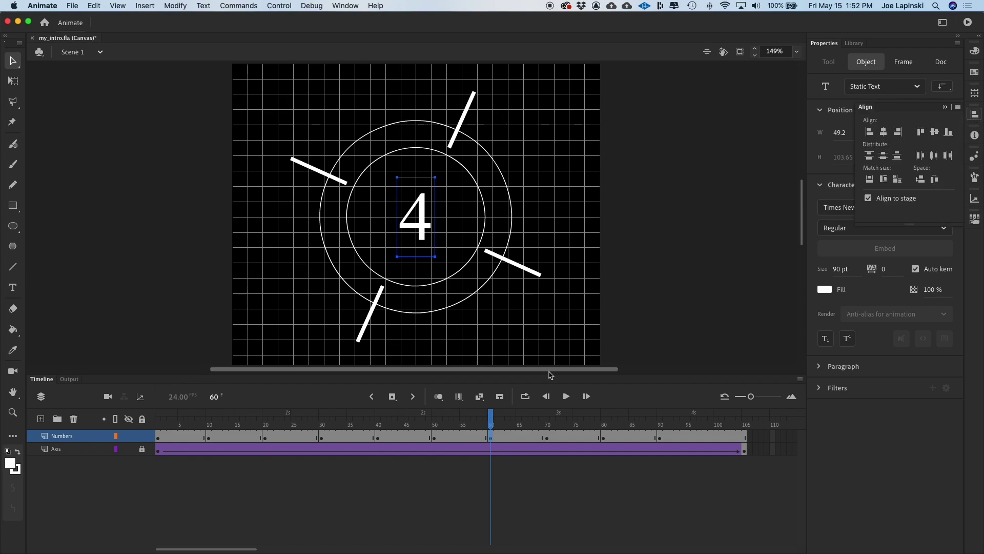
# Replace the 10 at frame 70 of the Numbers layer with 3 and center it horizontally on the stage
pyautogui.click(548, 440)
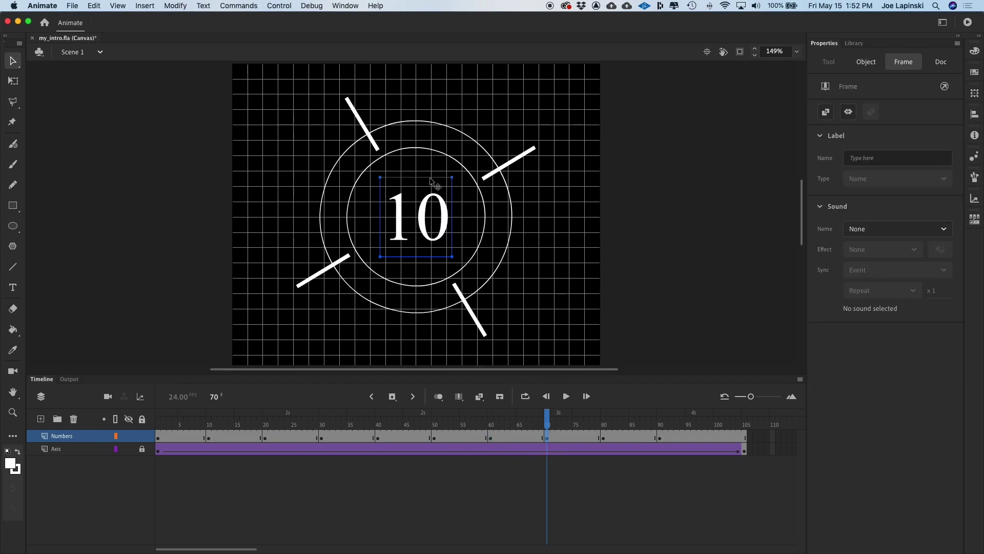
pyautogui.doubleClick(412, 200)
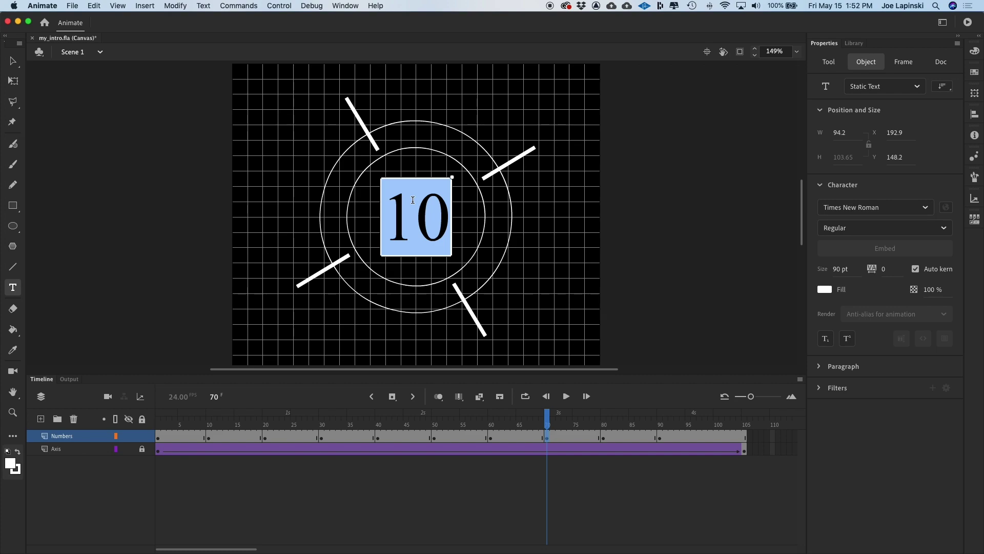
pyautogui.write('3')
pyautogui.press('Escape')
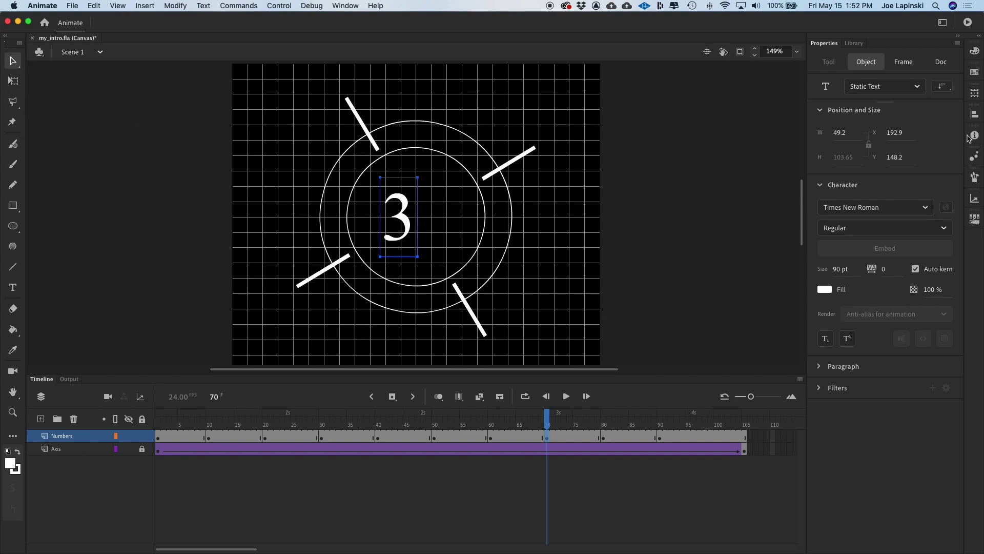
pyautogui.click(974, 114)
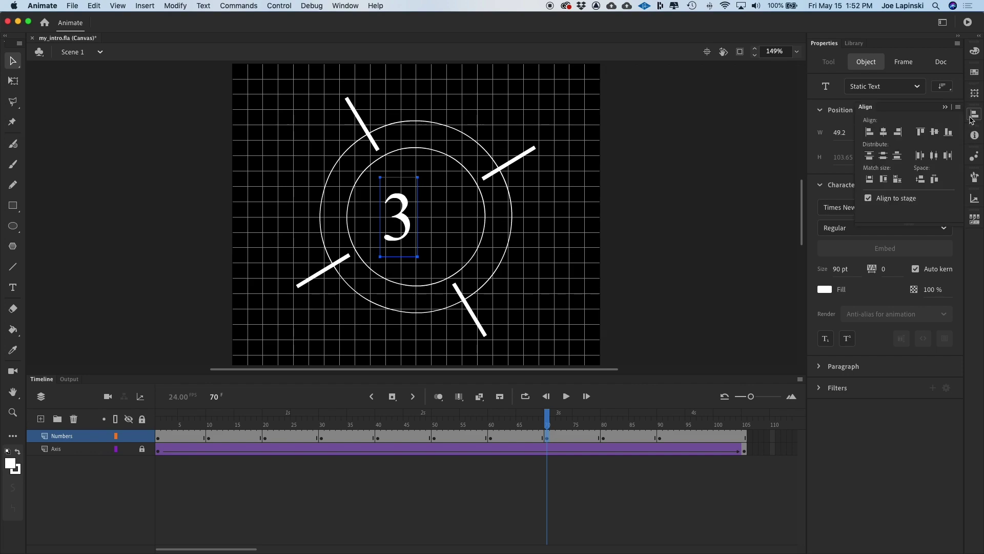
pyautogui.click(884, 132)
# Change the number at frame 80 of the Numbers layer to 2 and center it horizontally on the stage
pyautogui.click(604, 438)
pyautogui.click(419, 241)
pyautogui.doubleClick(413, 223)
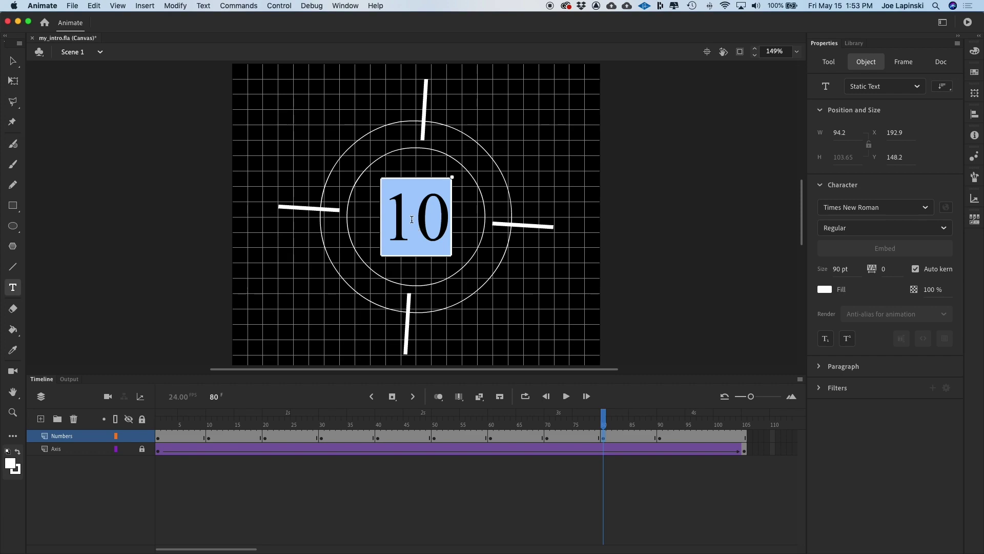
pyautogui.write('2')
pyautogui.click(14, 60)
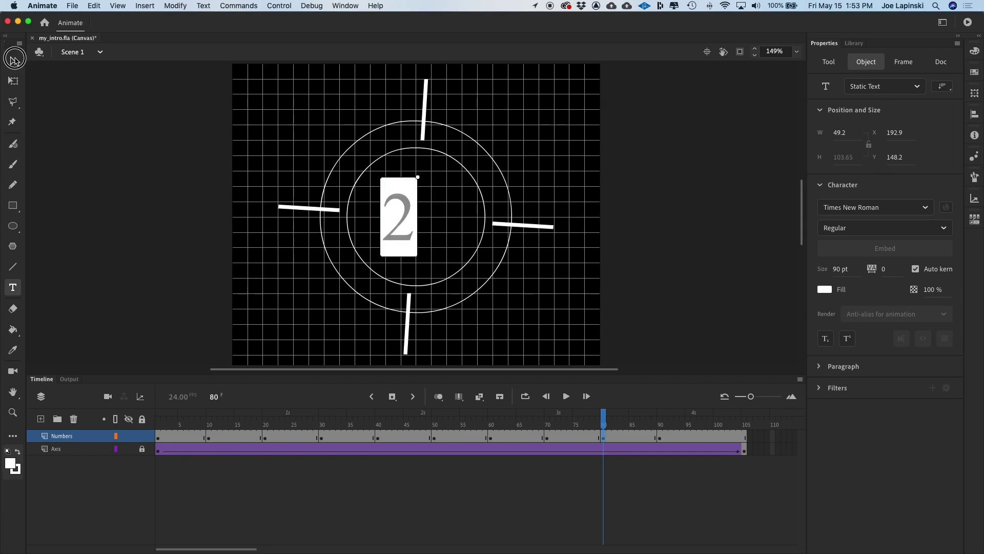
pyautogui.click(974, 114)
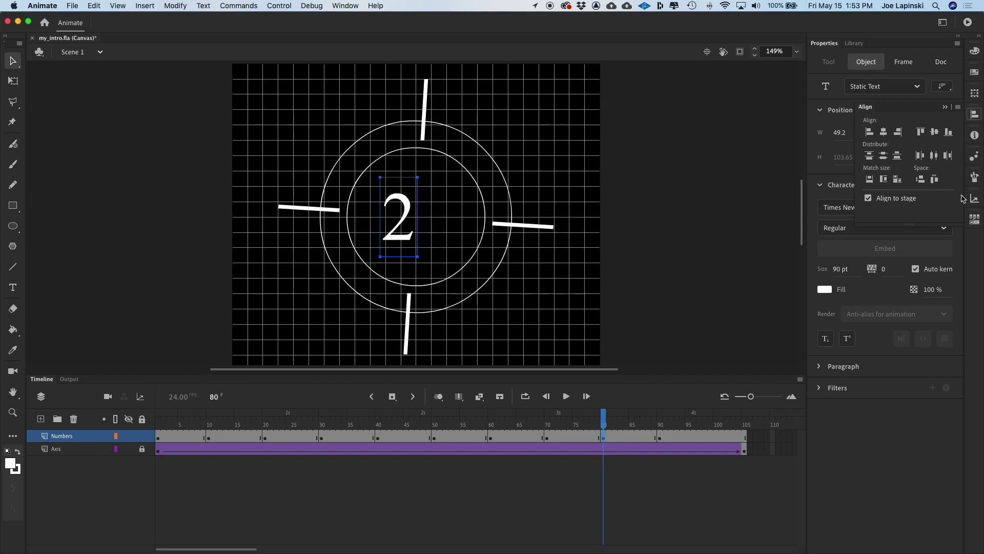
pyautogui.click(883, 132)
# Change the number at frame 90 of the Numbers layer to 1 and center it horizontally on the stage
pyautogui.click(660, 439)
pyautogui.press('t')
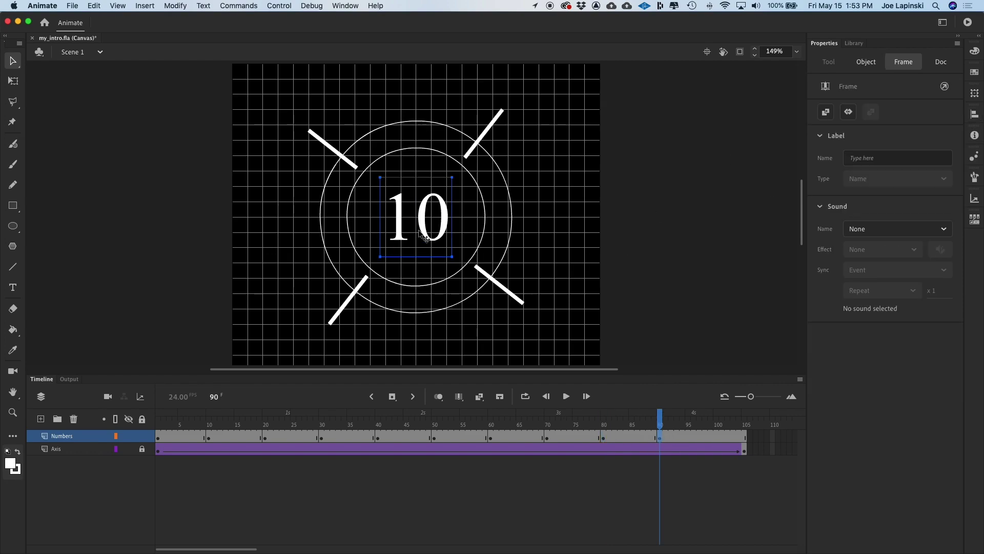
pyautogui.click(428, 209)
pyautogui.doubleClick(428, 210)
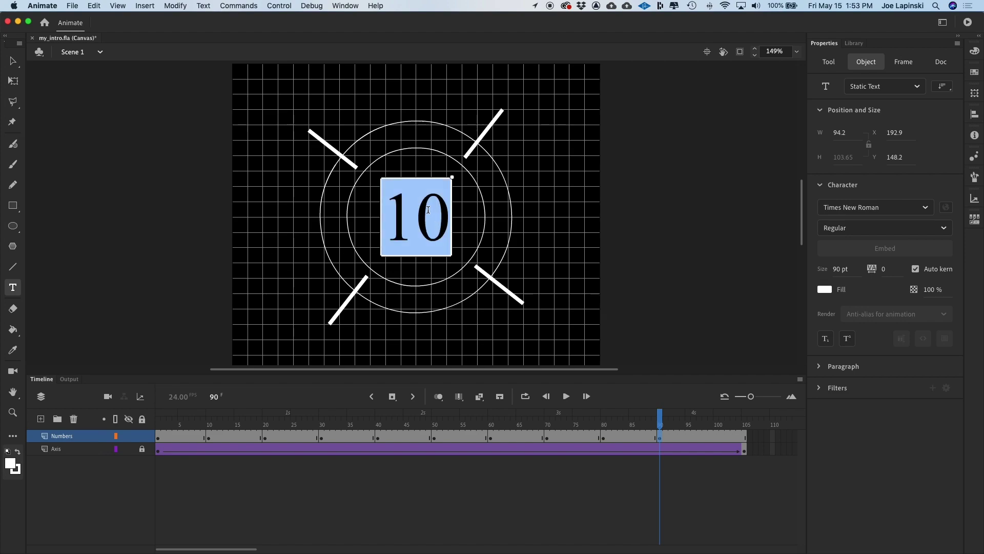
pyautogui.write('1')
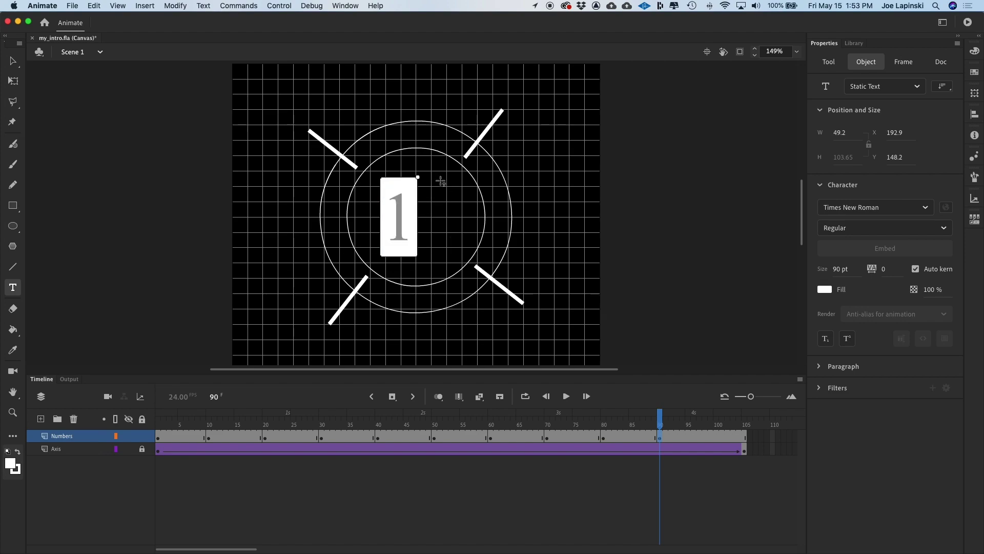
pyautogui.click(13, 61)
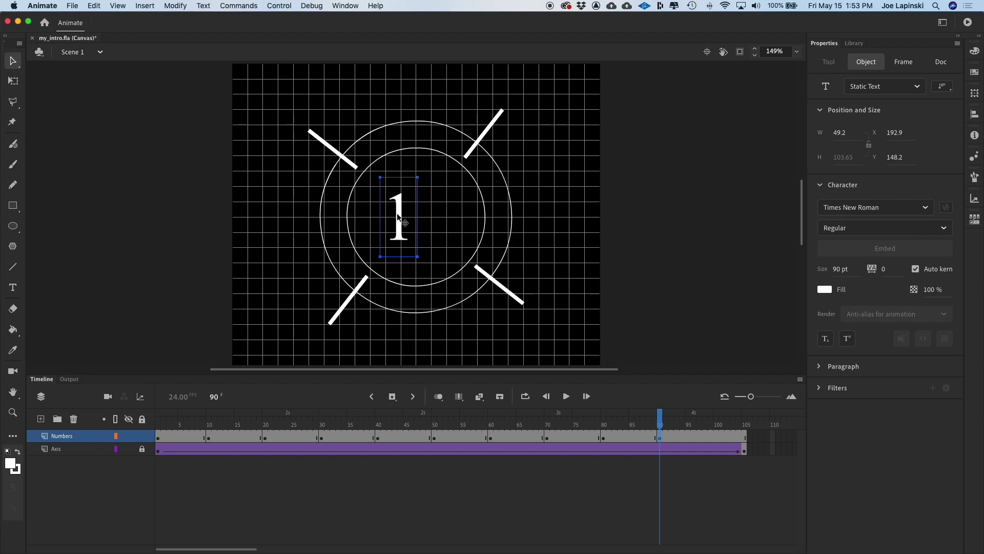
pyautogui.click(974, 113)
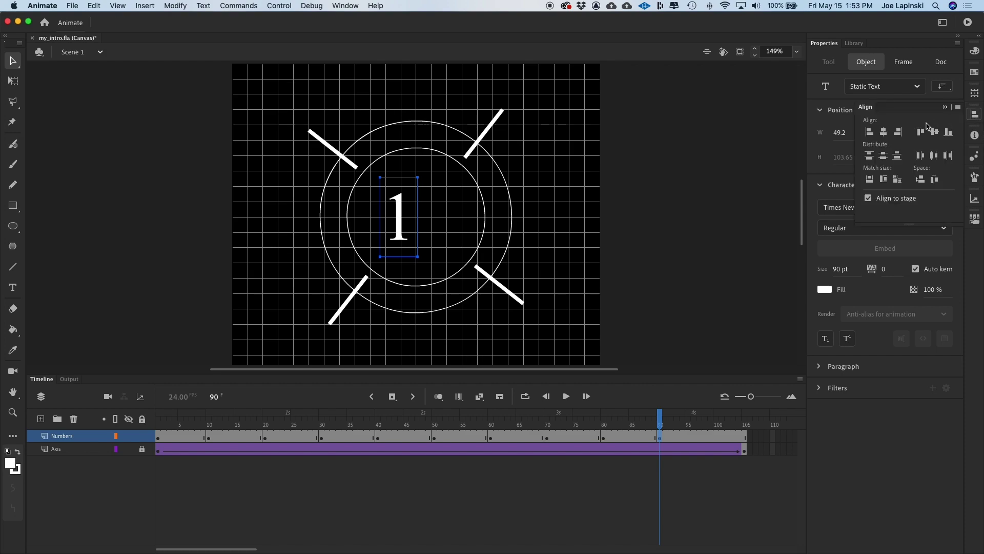
pyautogui.click(883, 132)
# Play the countdown animation from frame 1 to review the number changes and the rotating axis
pyautogui.moveTo(659, 425); pyautogui.dragTo(110, 400)
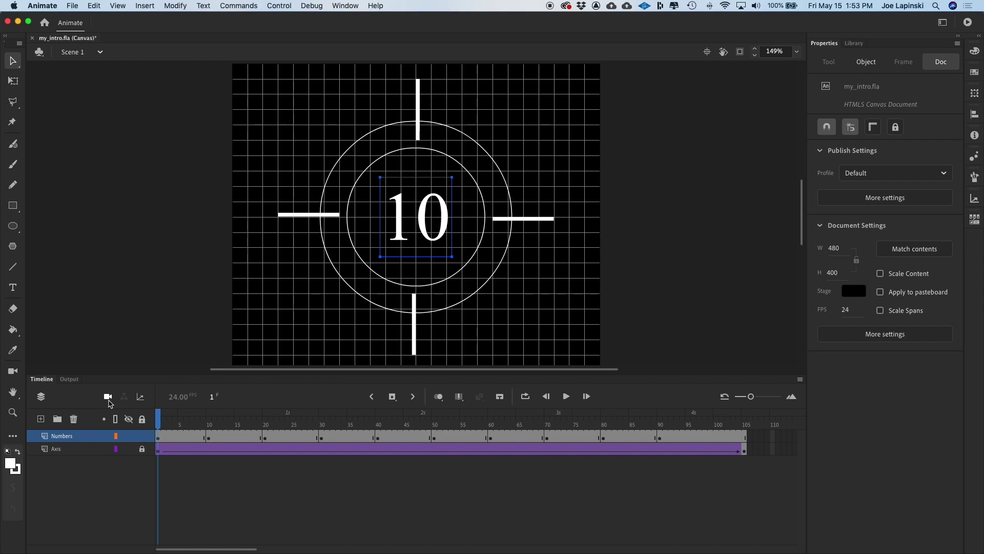
pyautogui.press('Return')
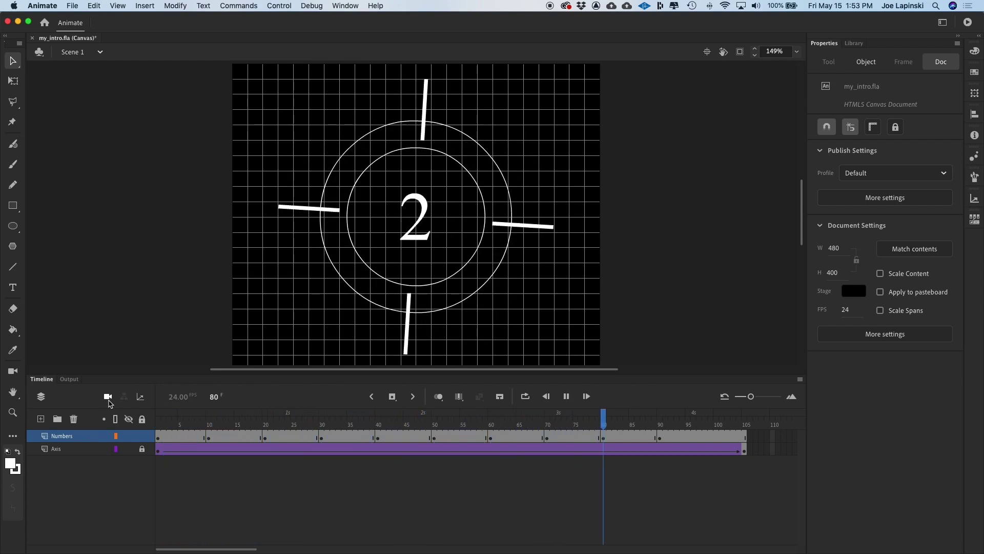
pyautogui.press('Return')
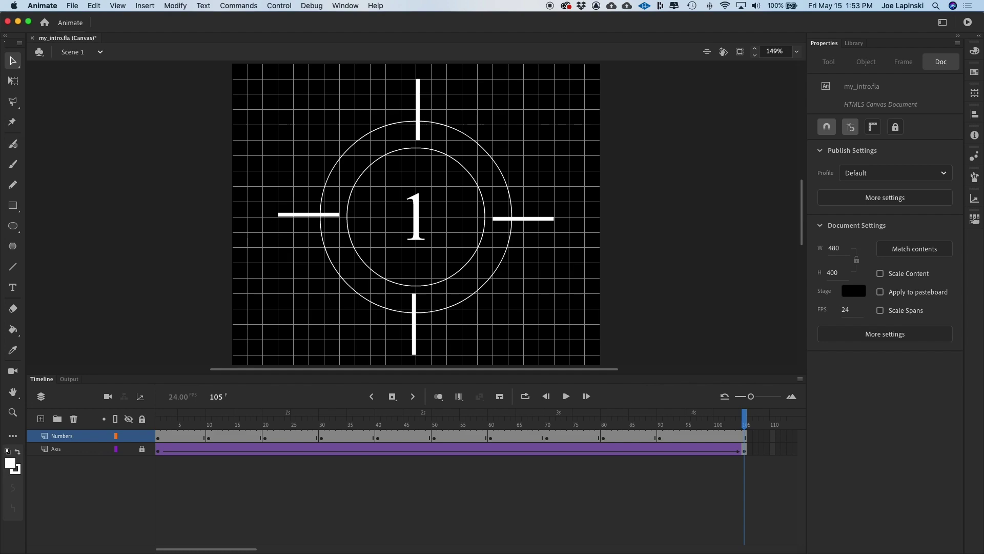
pyautogui.click(160, 438)
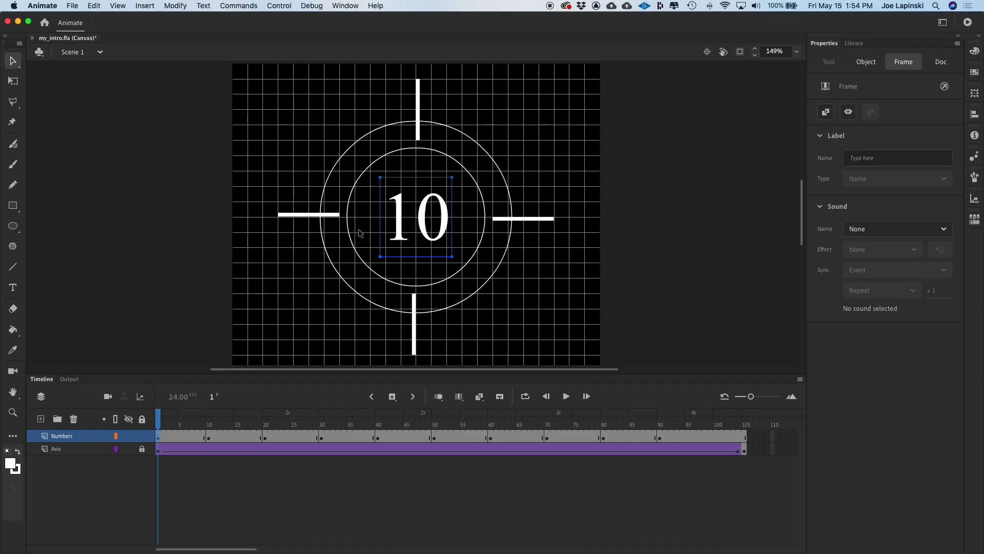
pyautogui.press('Return')
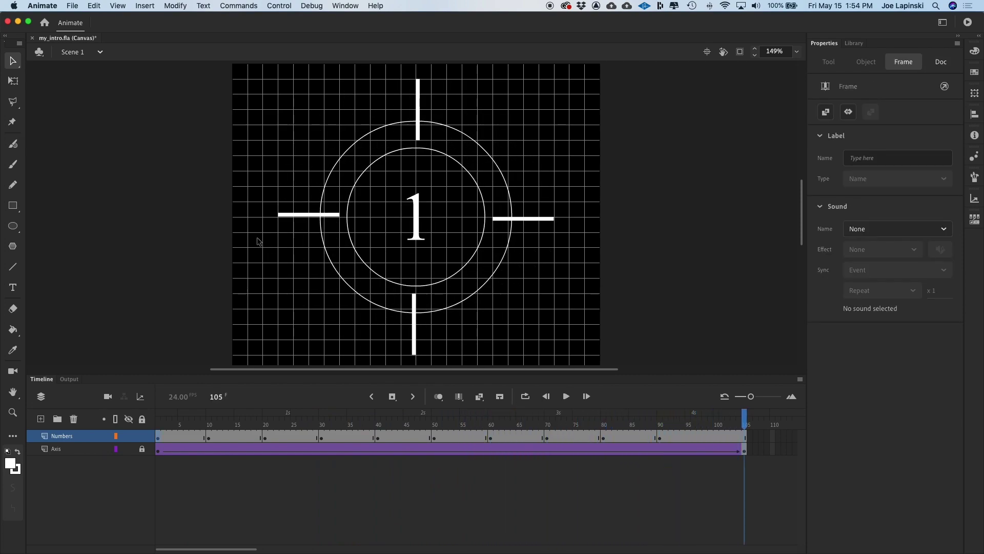
# Break apart the 10 text at frame 1 twice, first into separate digits and then into shapes
pyautogui.click(158, 425)
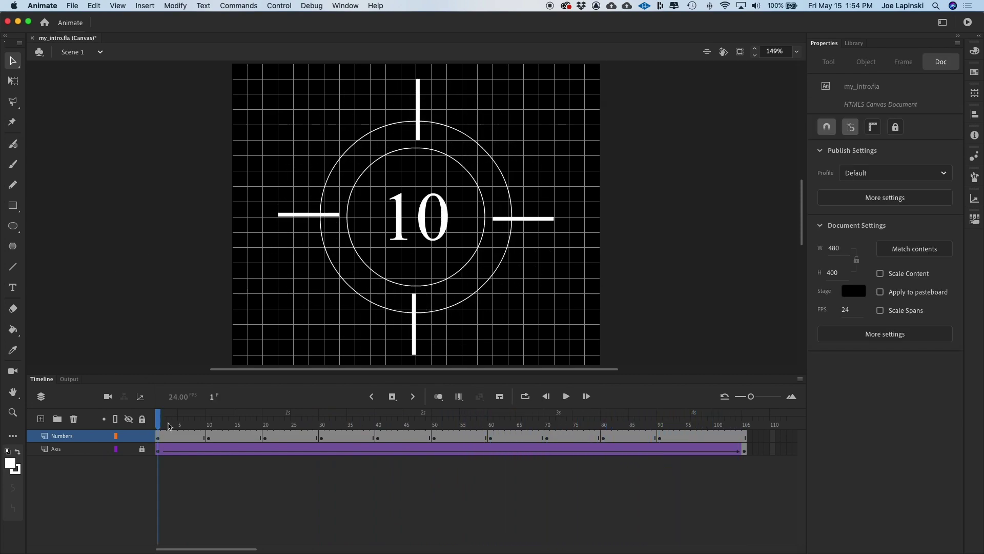
pyautogui.click(429, 218)
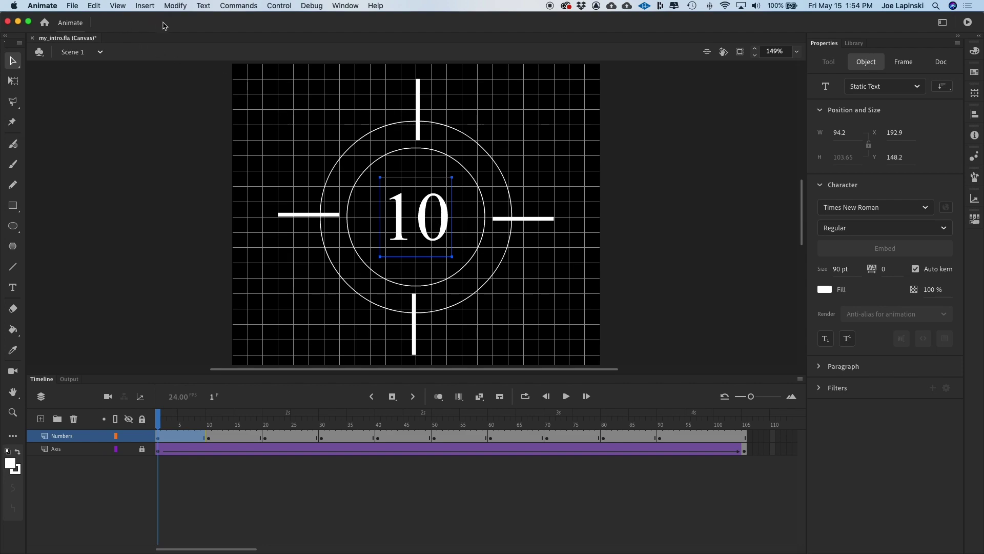
pyautogui.click(174, 6)
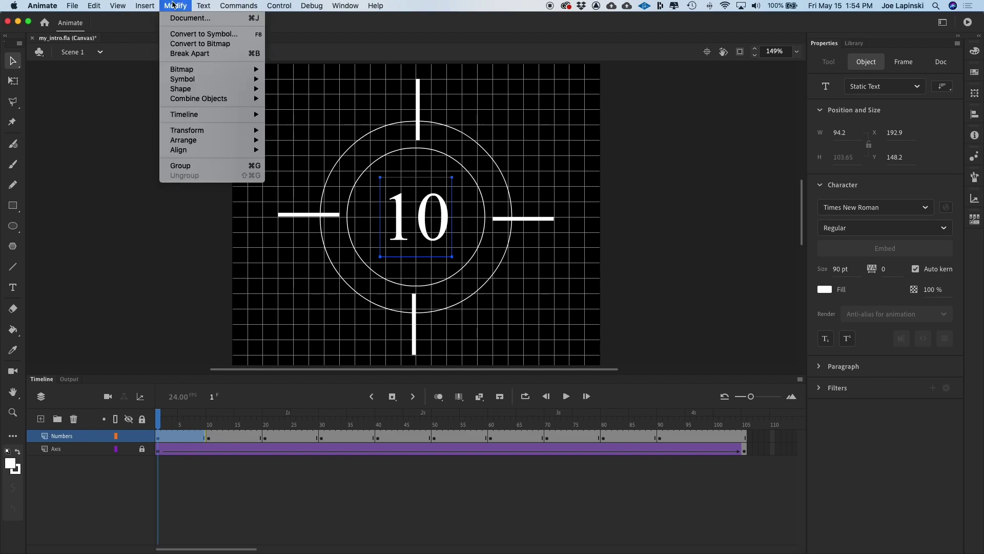
pyautogui.click(205, 54)
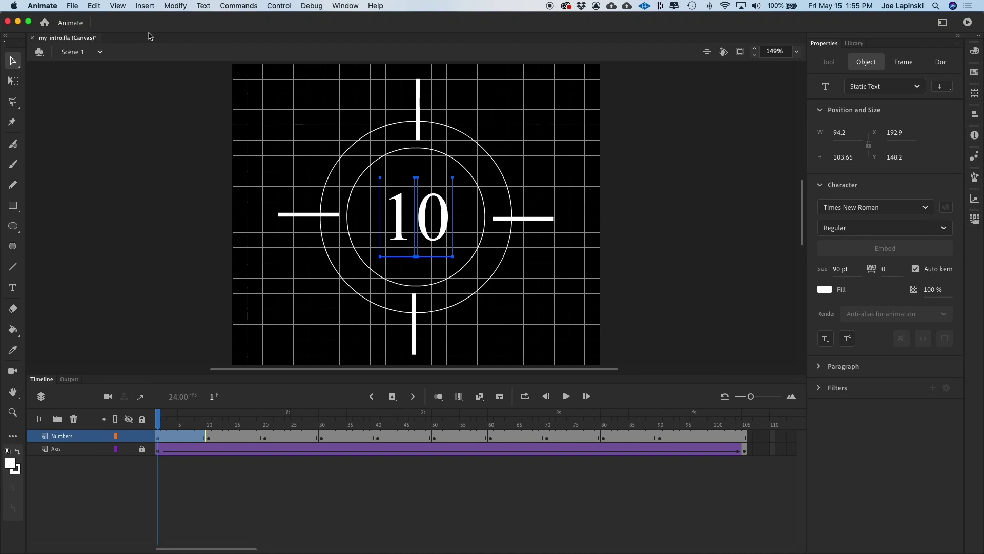
pyautogui.click(176, 7)
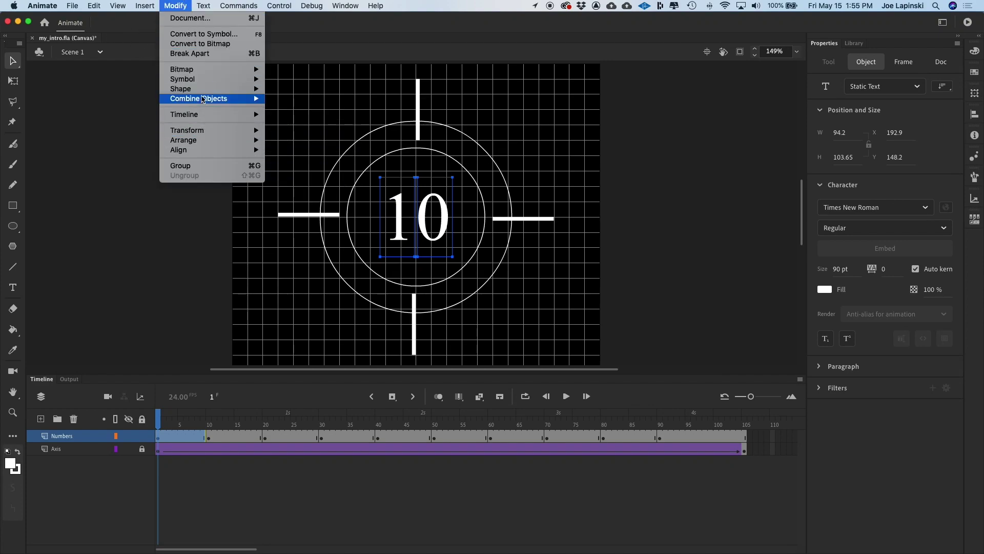
pyautogui.click(200, 53)
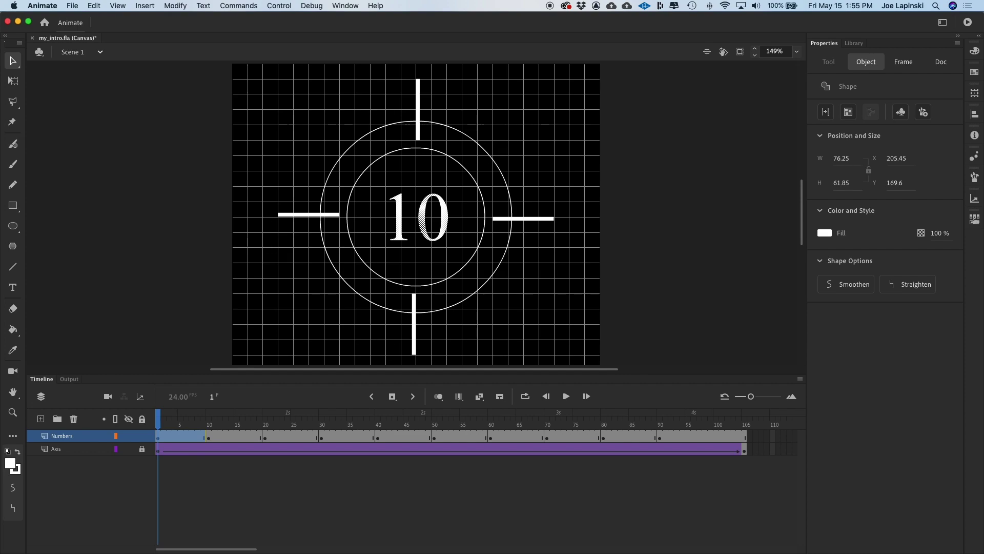
# Break apart the 9 text at frame 10 of the Numbers layer into a shape
pyautogui.click(210, 436)
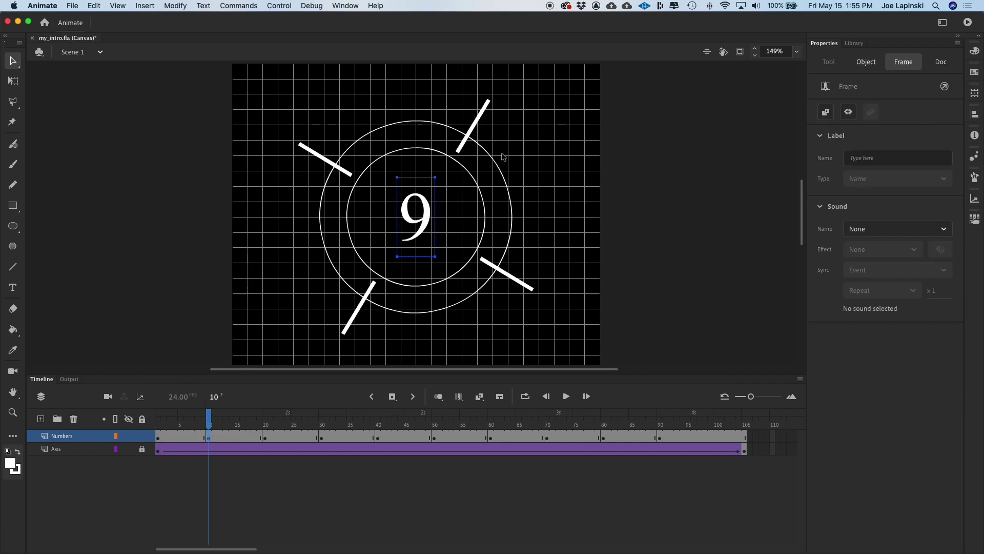
pyautogui.doubleClick(429, 218)
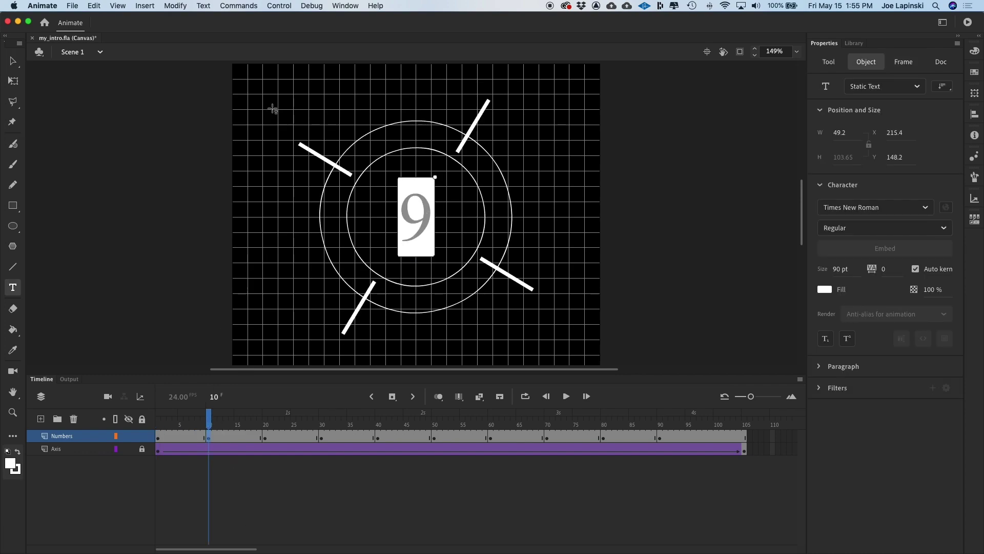
pyautogui.click(13, 61)
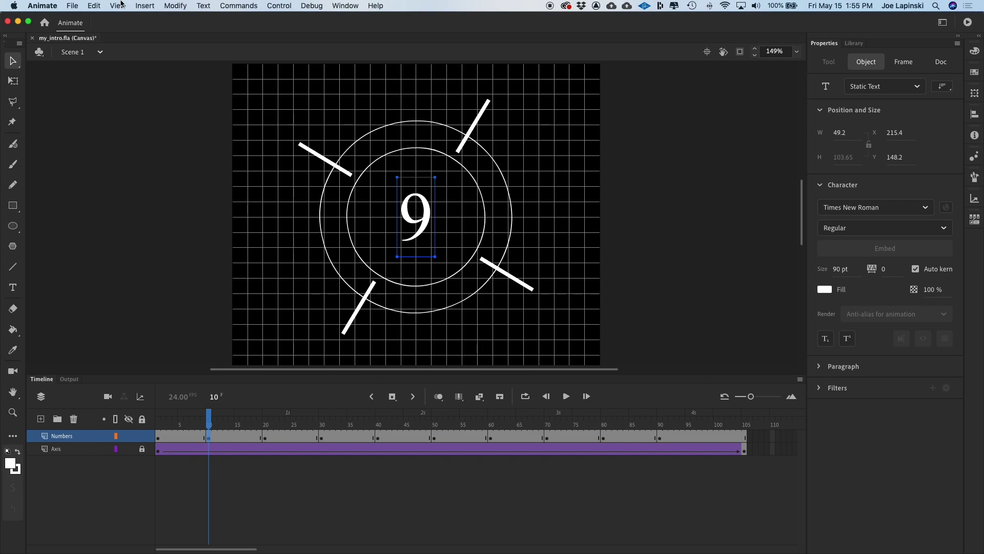
pyautogui.click(175, 7)
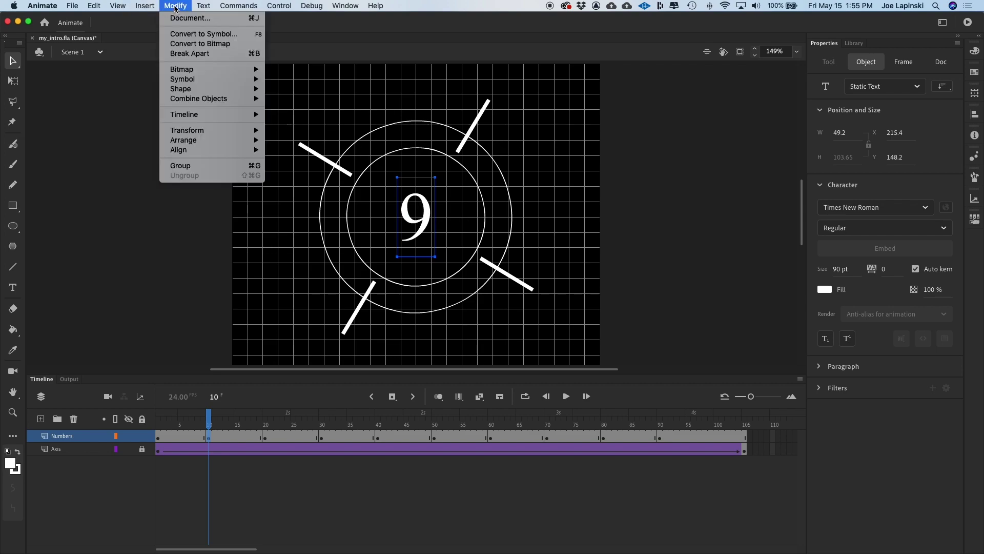
pyautogui.click(203, 54)
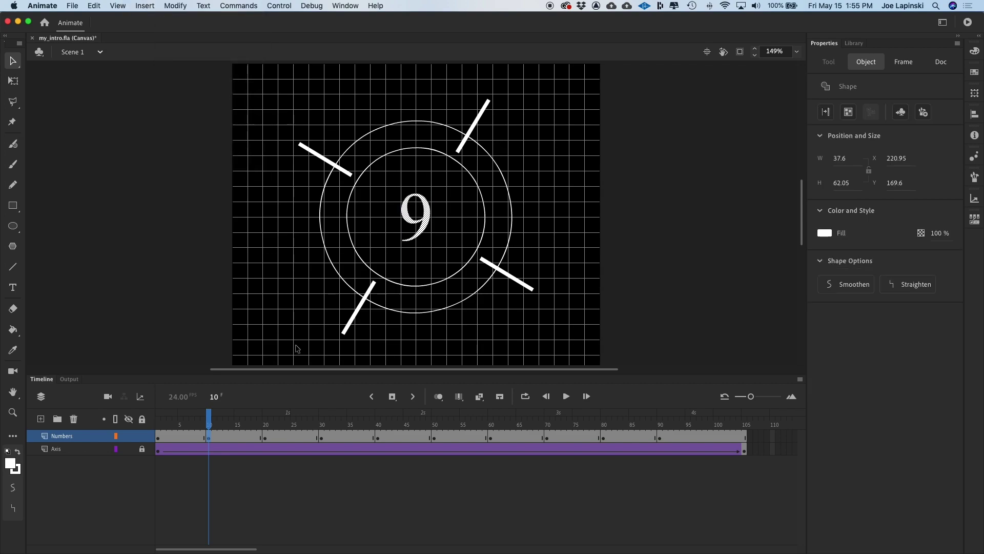
# Break apart the 8 text at frame 20 of the Numbers layer into a shape
pyautogui.click(266, 425)
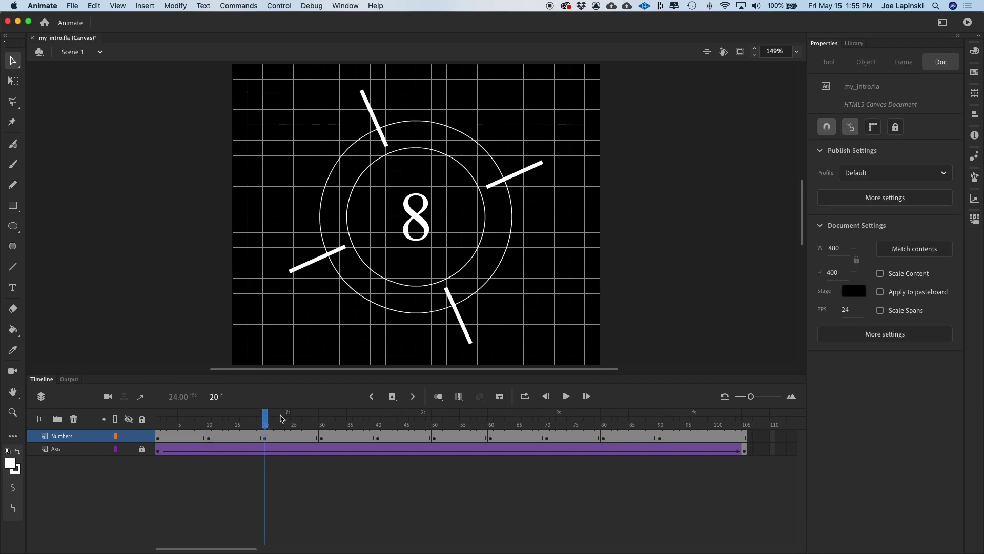
pyautogui.click(424, 222)
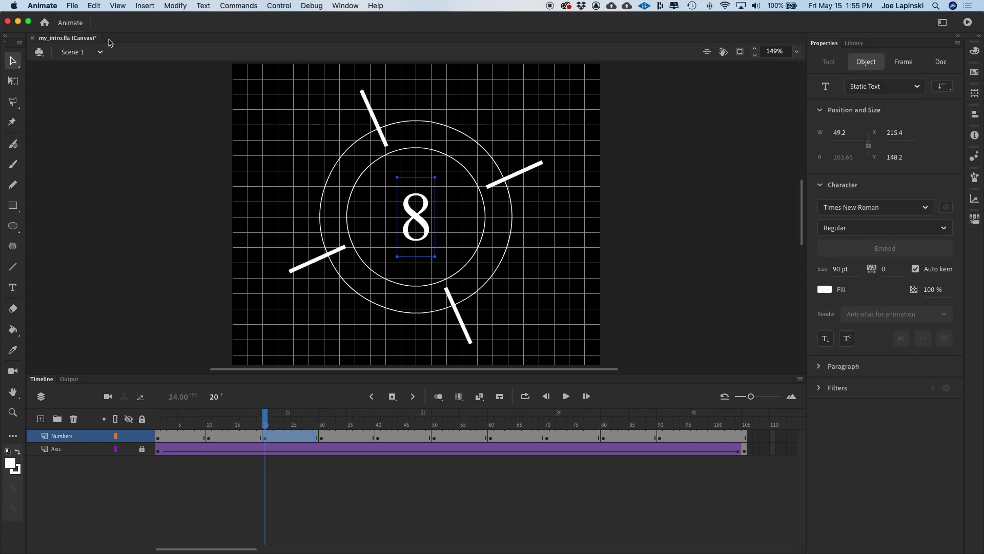
pyautogui.click(174, 6)
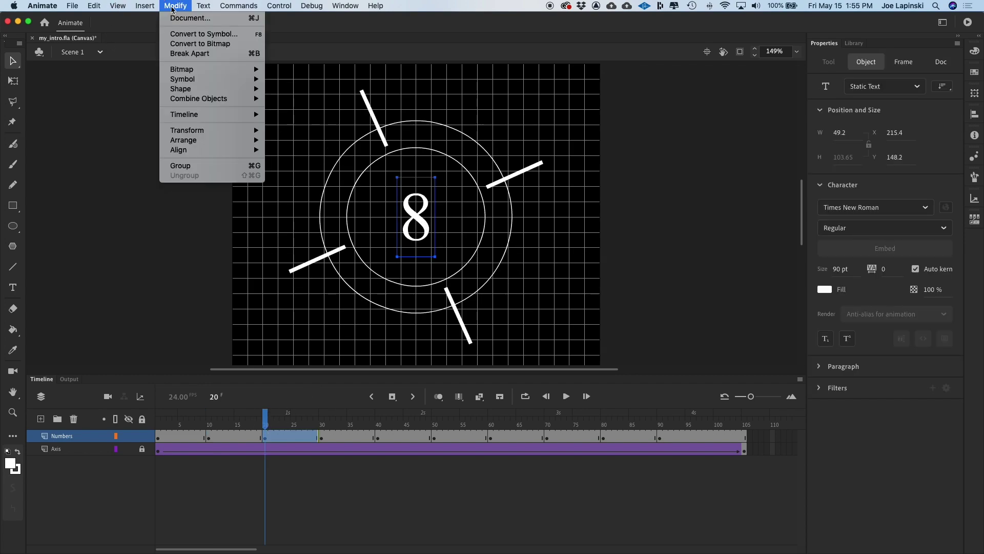
pyautogui.click(206, 58)
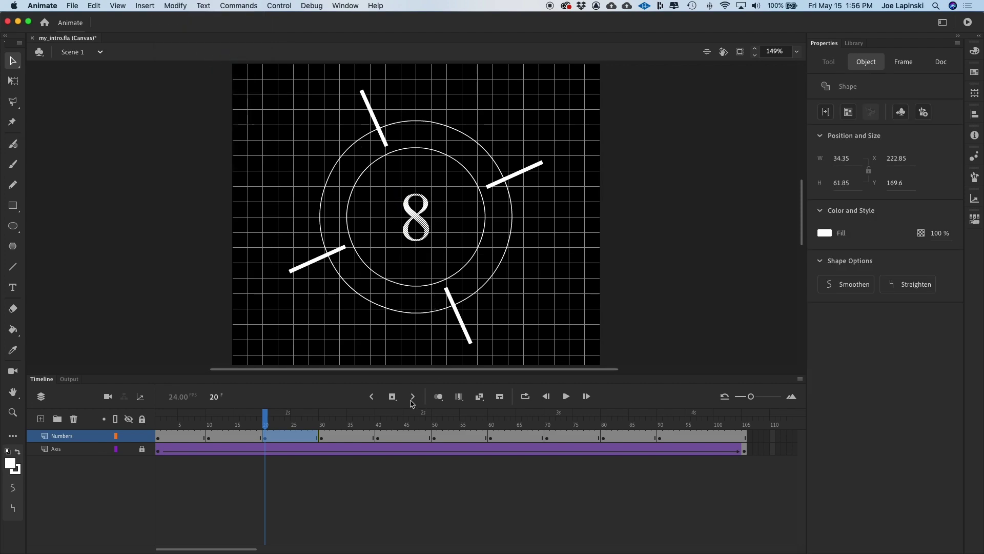
# Break apart the 7, 6 and 5 text at frames 30, 40 and 50 of the Numbers layer into shapes
pyautogui.click(324, 437)
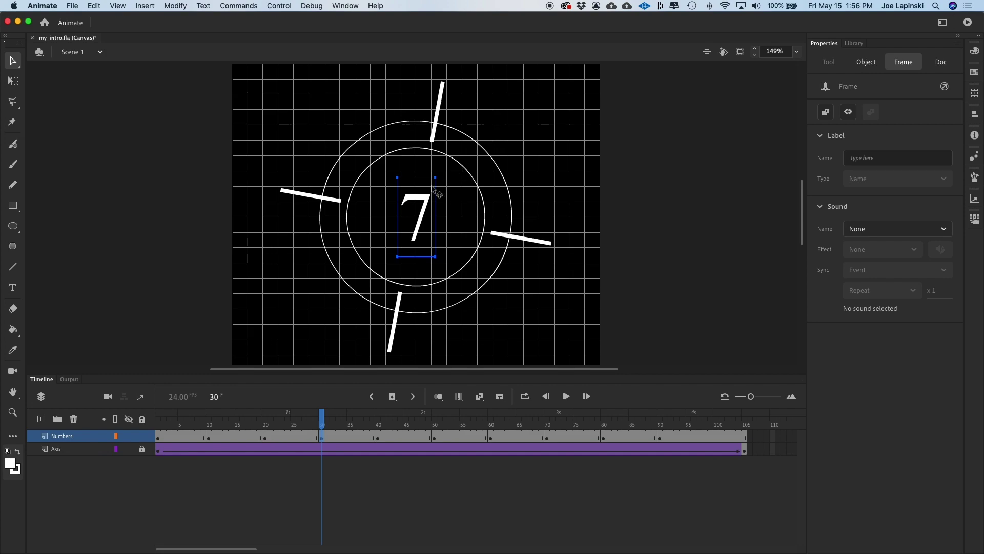
pyautogui.press('super+b')
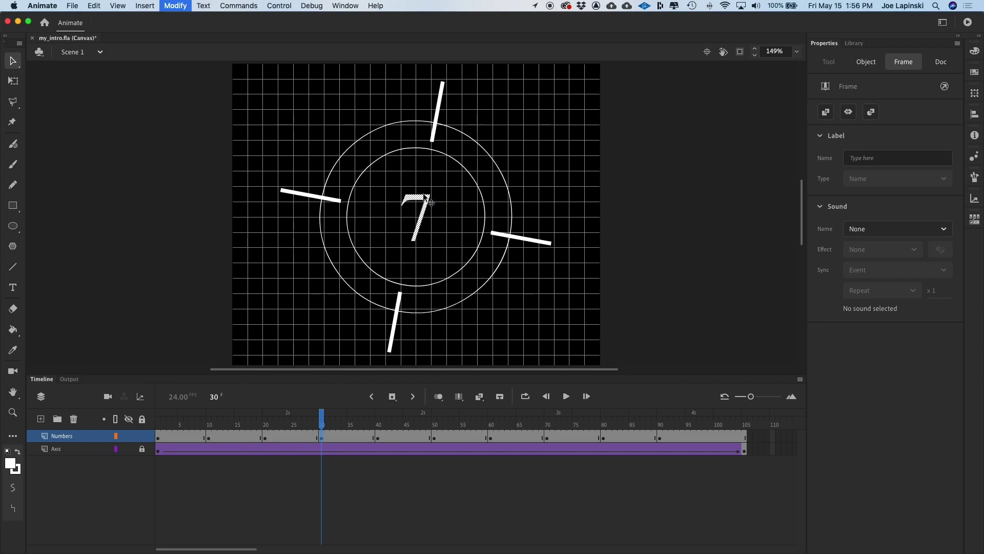
pyautogui.click(379, 440)
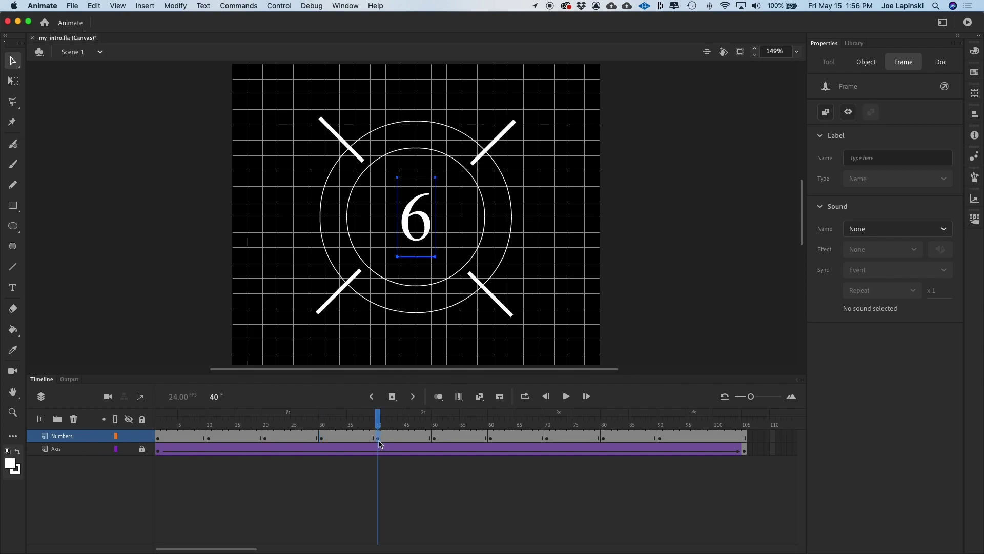
pyautogui.press('super+b')
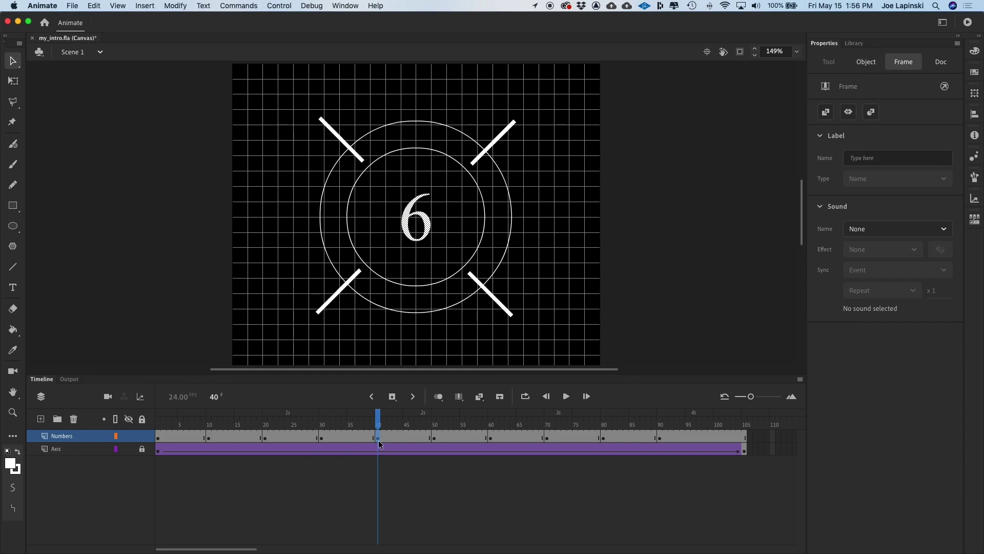
pyautogui.click(435, 437)
pyautogui.press('super+b')
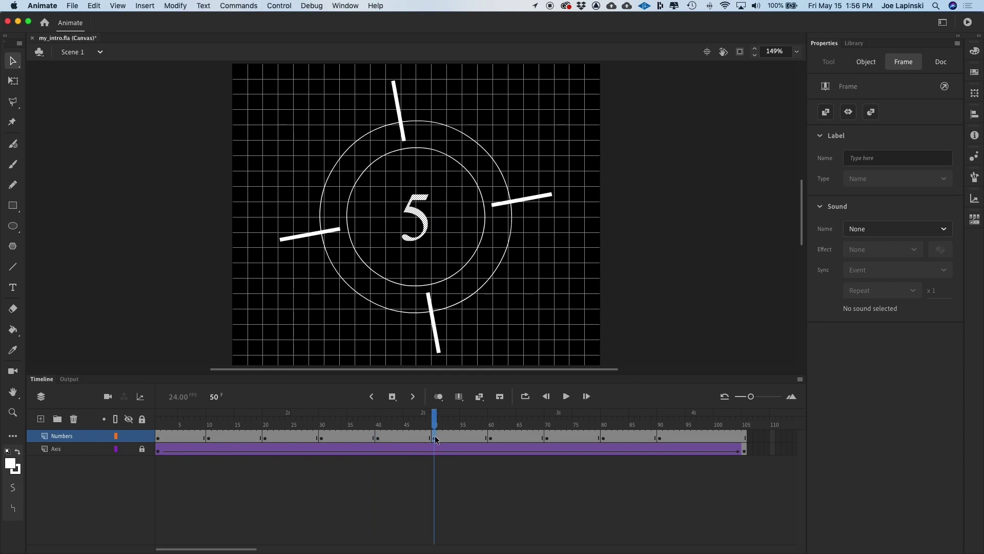
# Break apart the 4, 3, 2 and 1 text at frames 60, 70, 80 and 90 of the Numbers layer into shapes
pyautogui.click(490, 438)
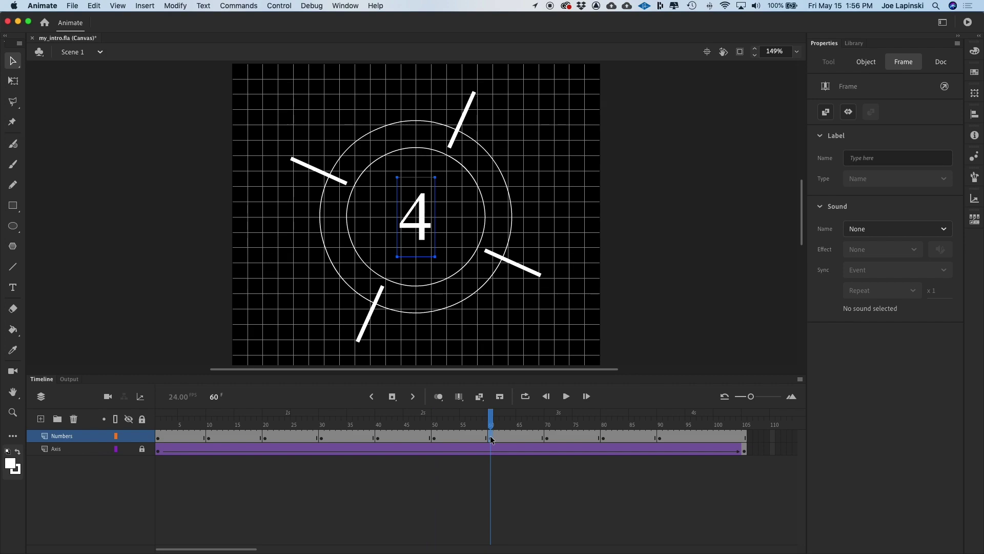
pyautogui.click(548, 437)
pyautogui.press('super+b')
pyautogui.click(603, 438)
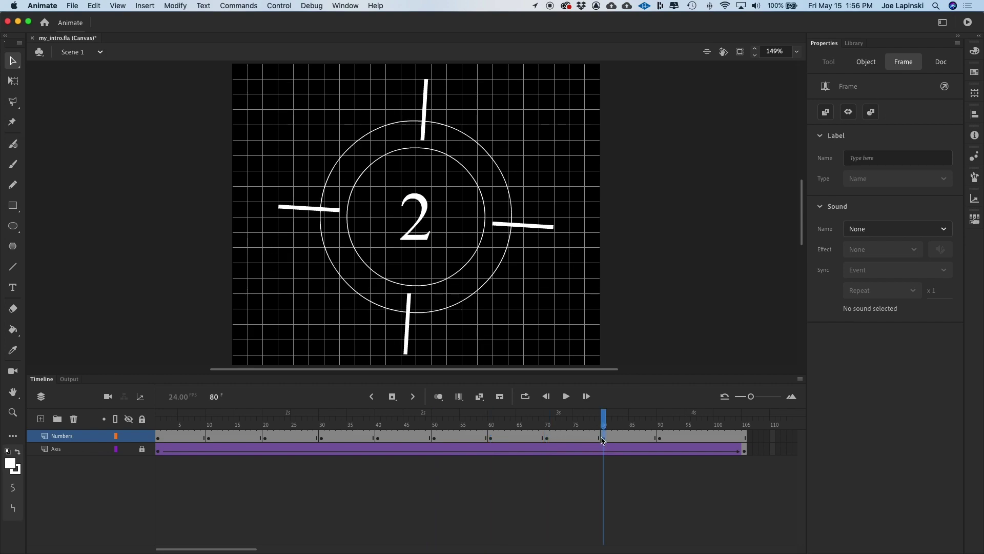
pyautogui.press('super+b')
pyautogui.click(660, 437)
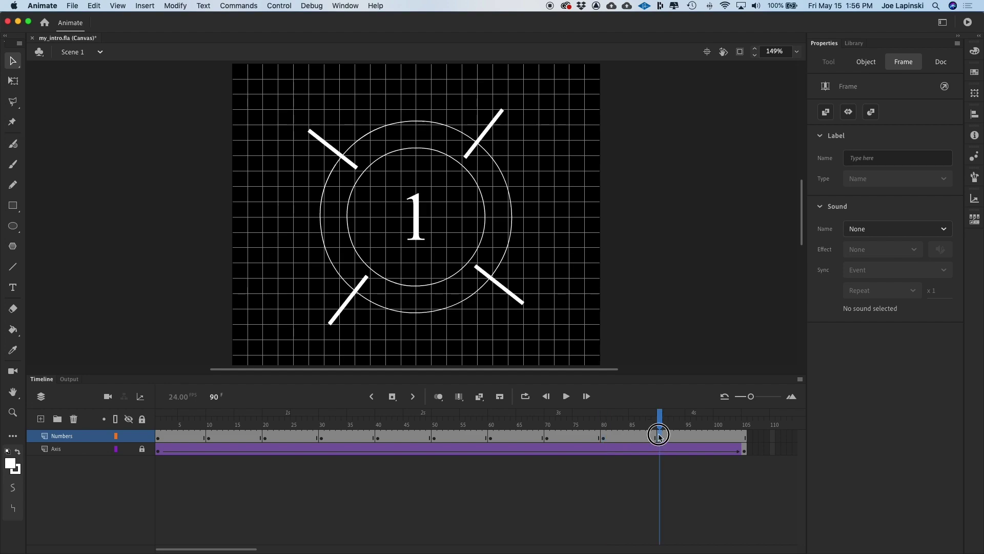
pyautogui.press('super+b')
# Try a shape tween from the 10 at frame 1 to the 9 at frame 10, and scrub through it
pyautogui.click(158, 424)
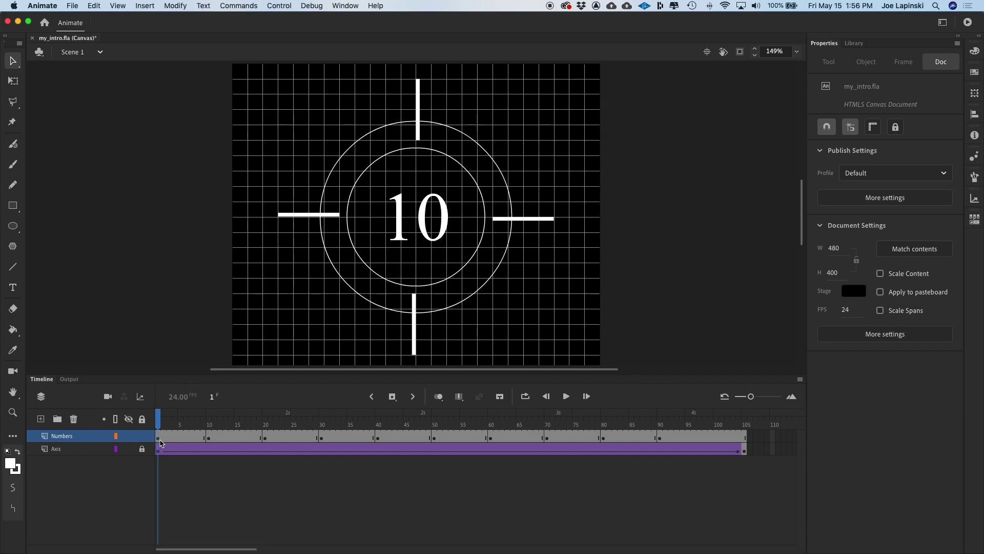
pyautogui.click(160, 422)
pyautogui.moveTo(159, 422)
pyautogui.mouseDown()
pyautogui.moveTo(210, 425)
pyautogui.moveTo(157, 429)
pyautogui.mouseUp()
pyautogui.rightClick(166, 440)
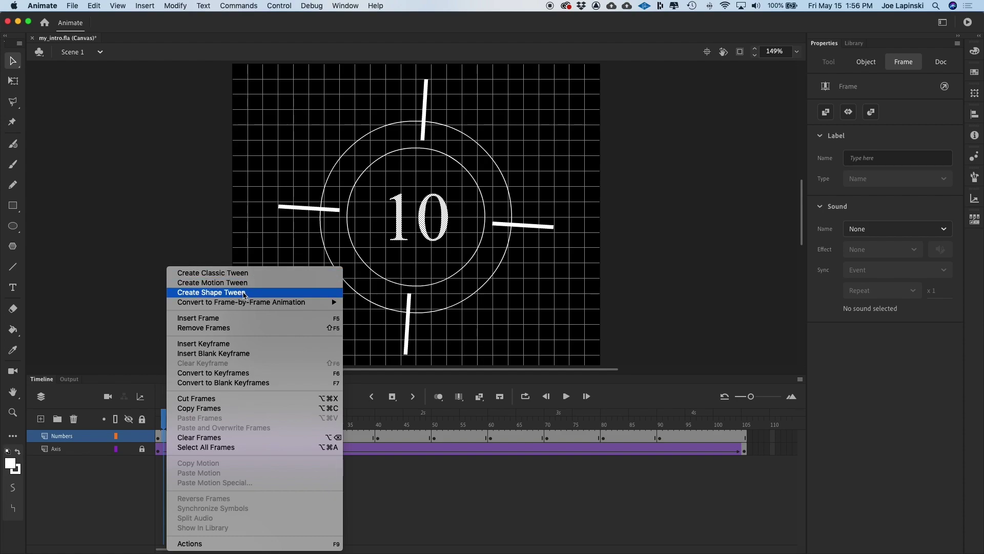
pyautogui.click(244, 292)
pyautogui.moveTo(165, 416); pyautogui.dragTo(156, 417)
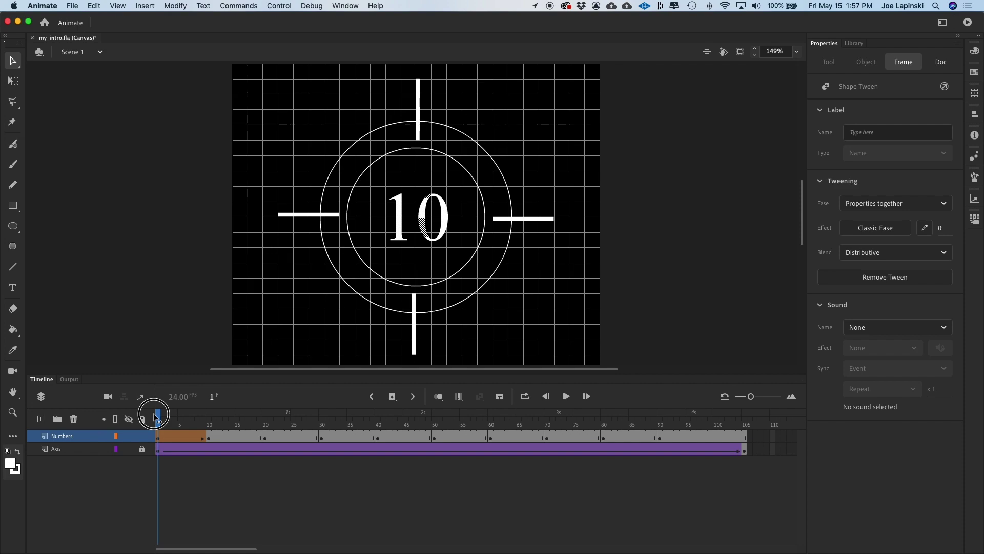
pyautogui.moveTo(157, 416); pyautogui.dragTo(214, 431)
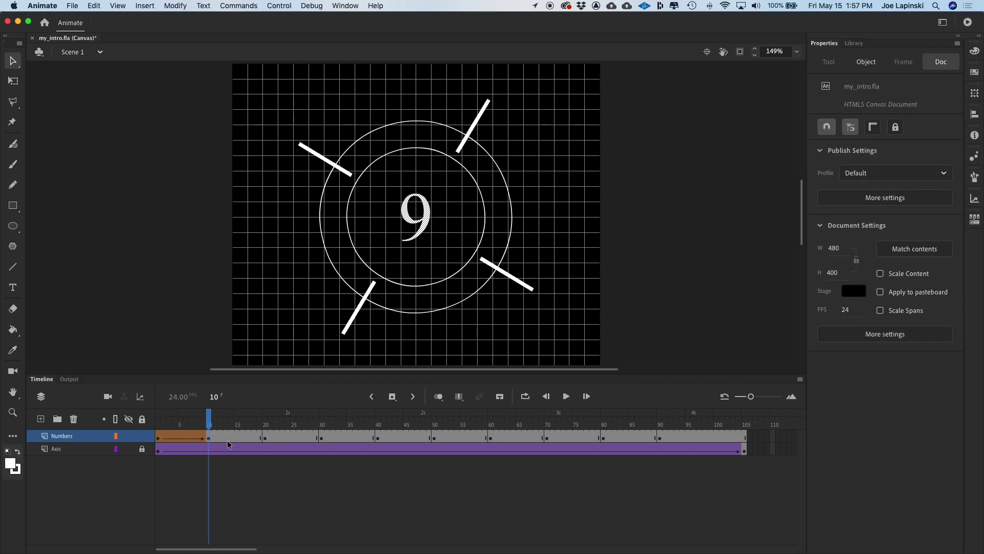
# Try a shape tween from the 9 at frame 10 to the 8 at frame 20, and play the animation from frame 1
pyautogui.rightClick(228, 437)
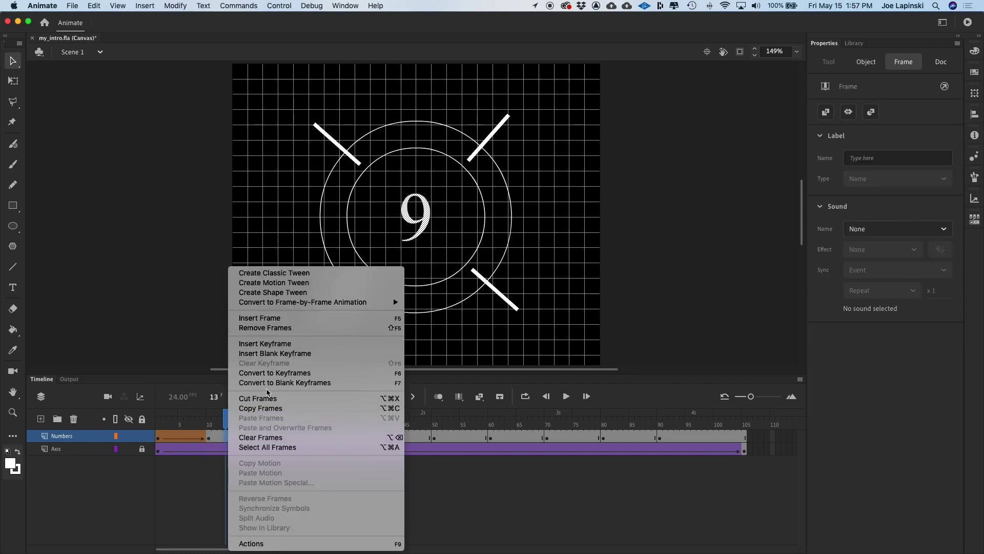
pyautogui.click(310, 292)
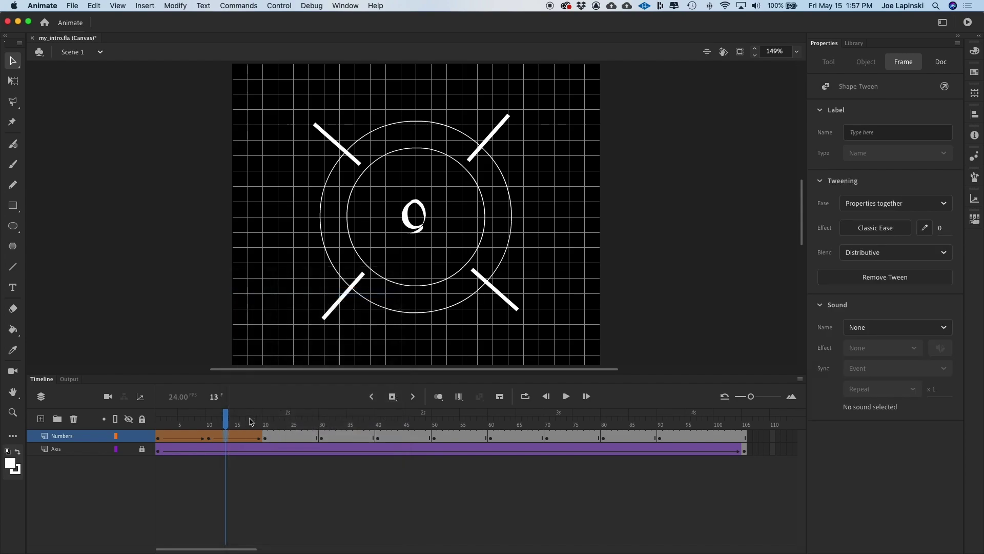
pyautogui.click(211, 422)
pyautogui.moveTo(213, 422); pyautogui.dragTo(126, 418)
pyautogui.press('Return')
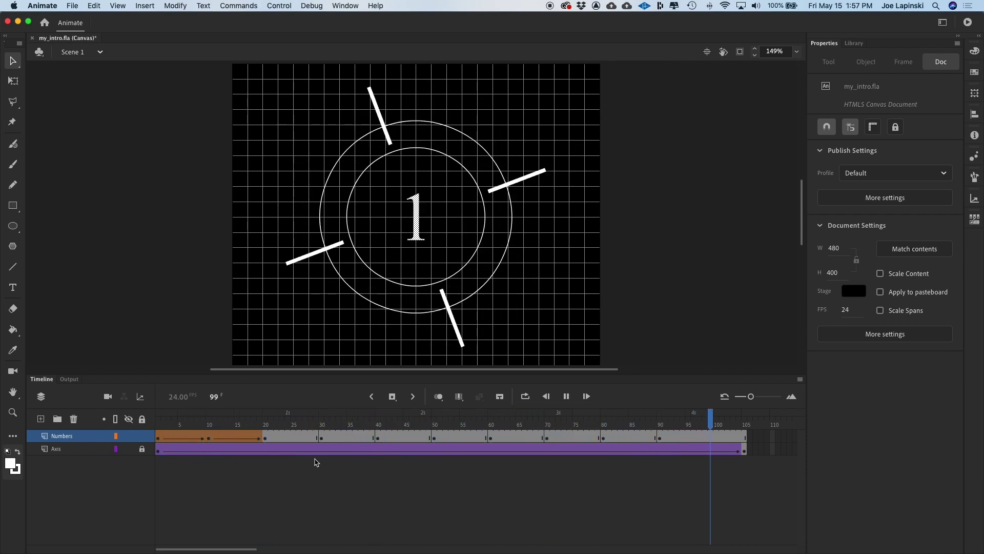
pyautogui.moveTo(208, 417); pyautogui.dragTo(132, 417)
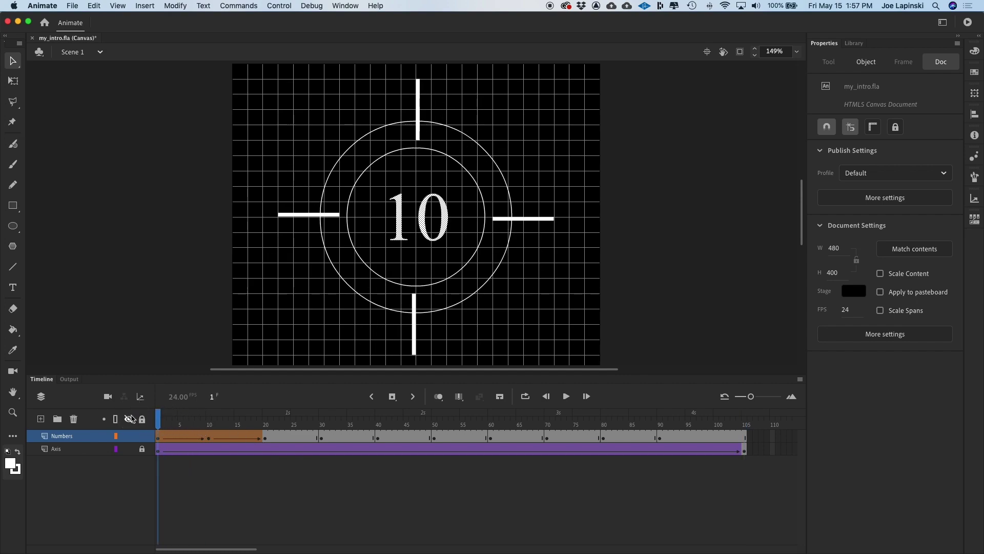
# Undo both shape tweens on the Numbers layer
pyautogui.press('super+z')
pyautogui.press('super+z')
pyautogui.press('super+z')
pyautogui.press('super+z')
pyautogui.press('super+z')
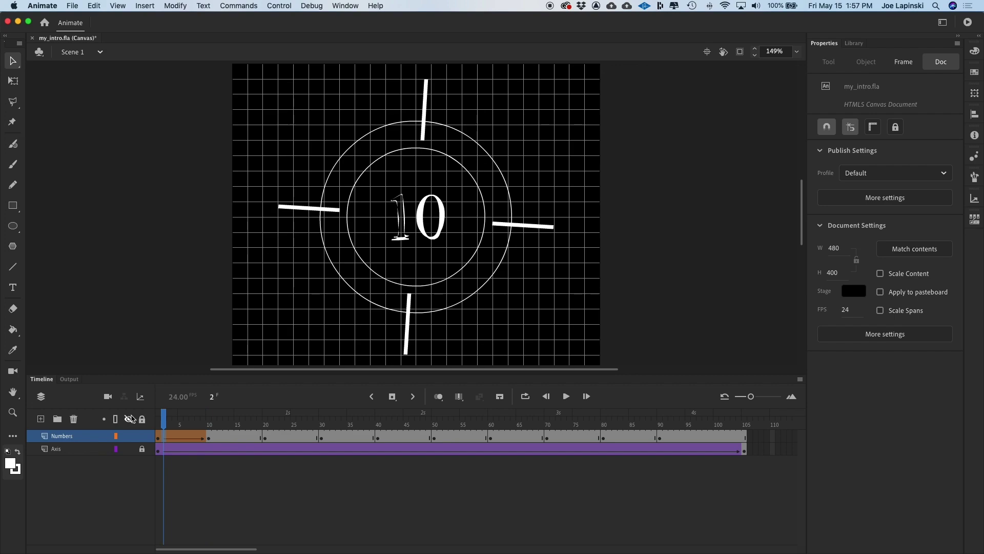
pyautogui.press('super+z')
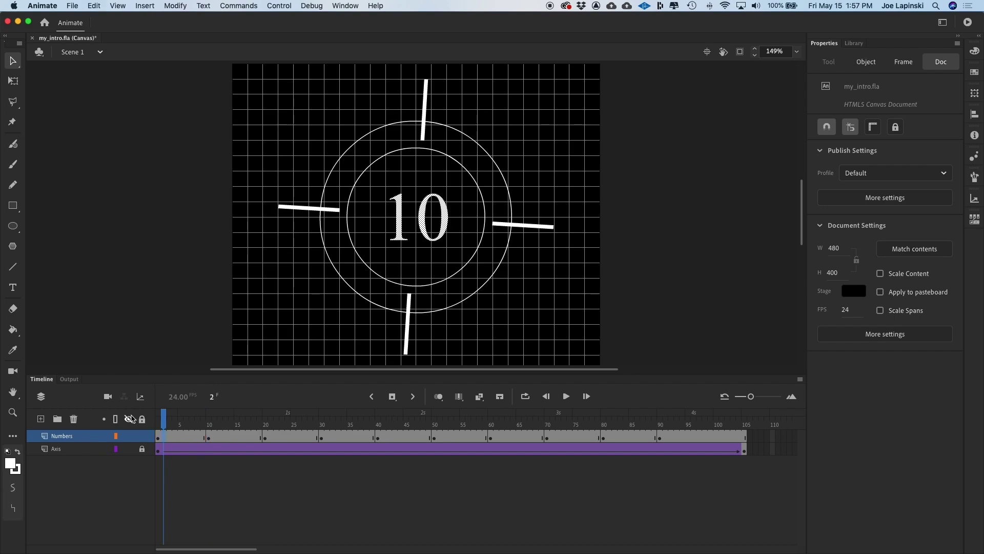
# Insert keyframes at frames 5, 15, 25 and 35 of the Numbers layer, midway through the 10, 9, 8 and 7
pyautogui.click(180, 435)
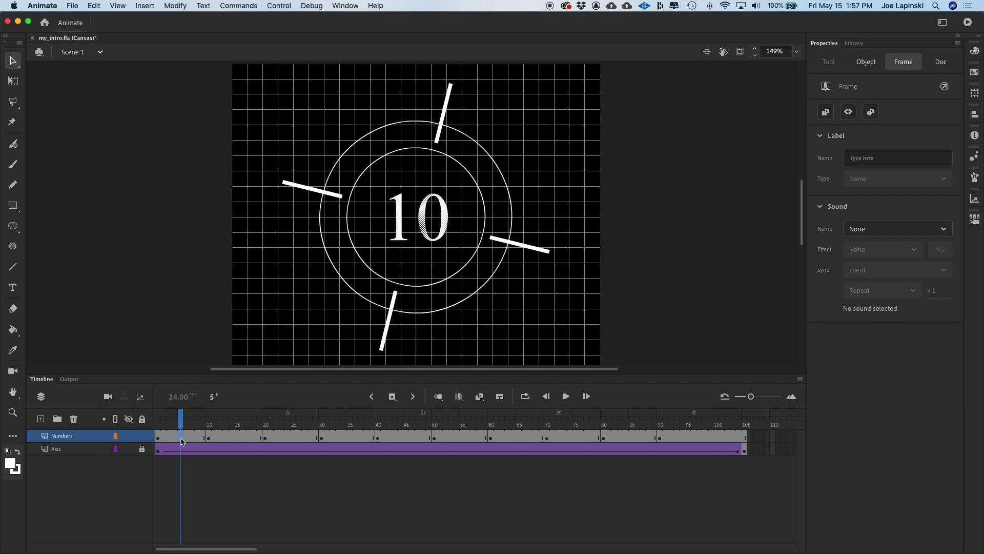
pyautogui.press('F6')
pyautogui.click(238, 438)
pyautogui.press('F6')
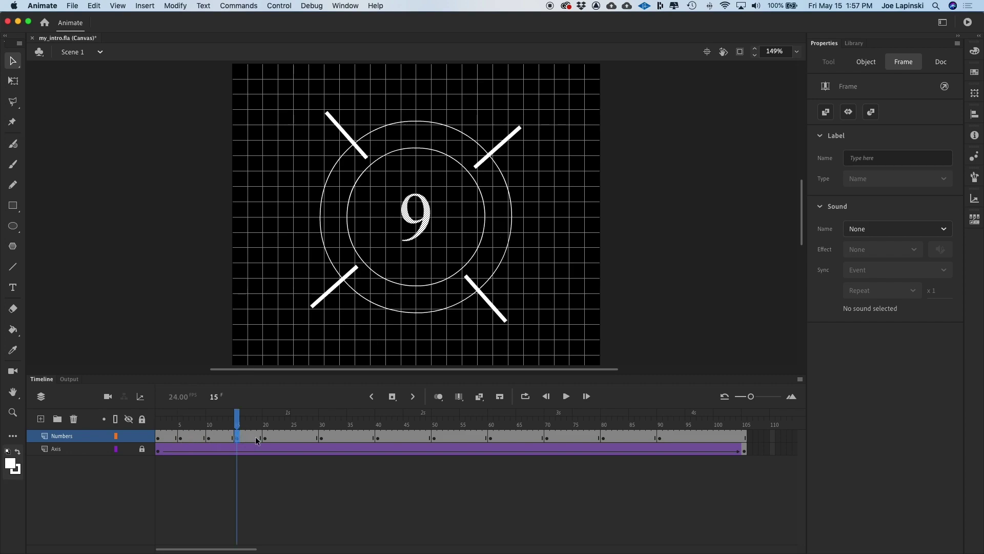
pyautogui.click(294, 436)
pyautogui.press('F6')
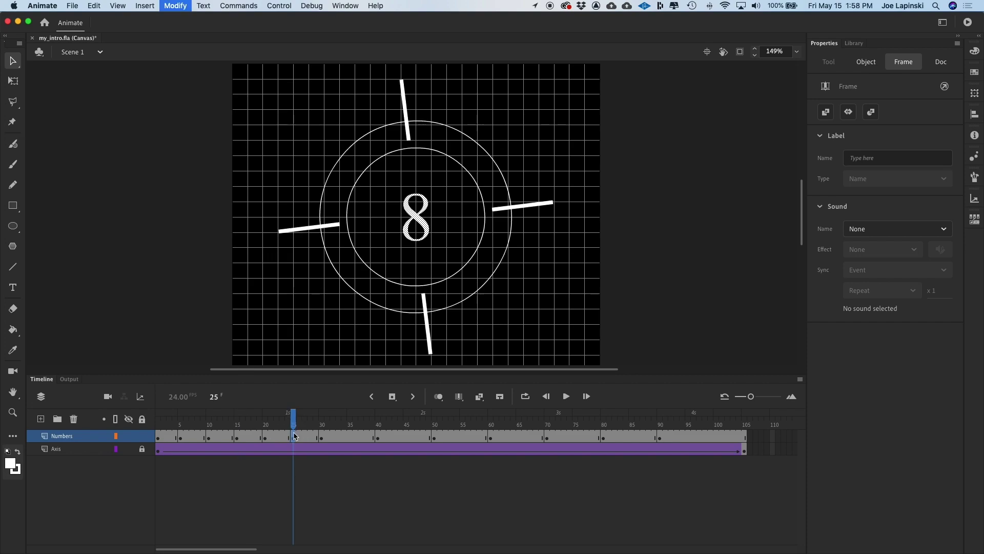
pyautogui.click(349, 436)
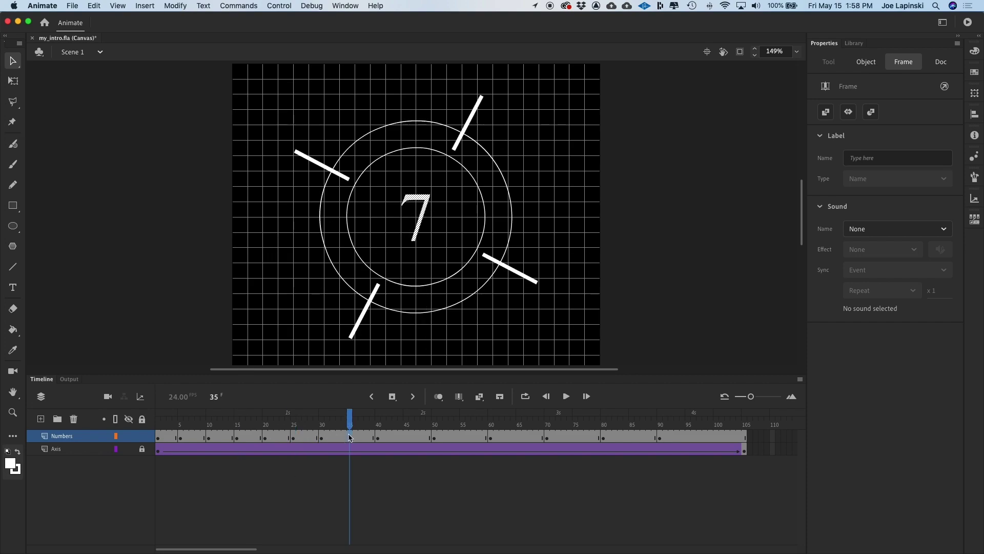
# Insert keyframes at frames 45, 55, 65, 75 and 85 of the Numbers layer, midway through the 6, 5, 4, 3 and 2
pyautogui.click(407, 436)
pyautogui.press('F6')
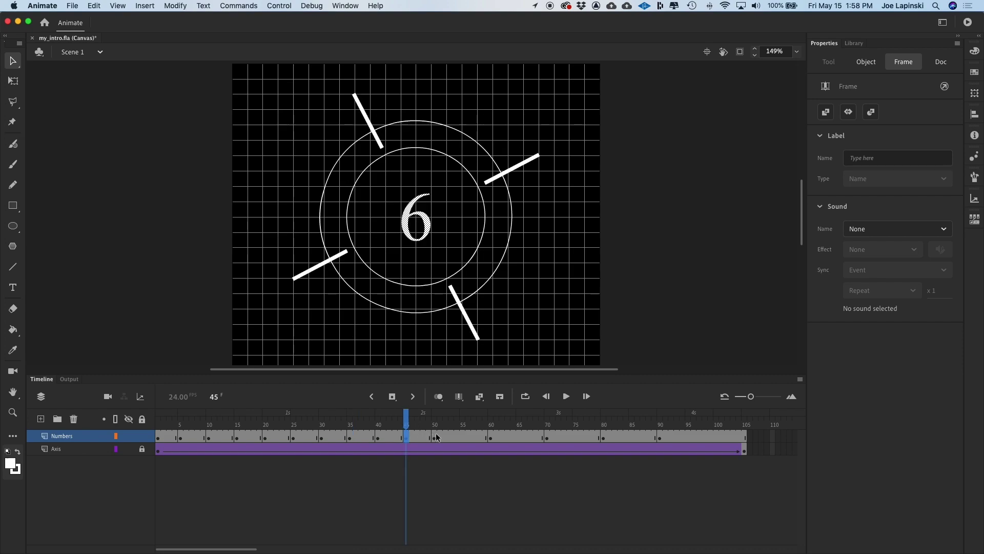
pyautogui.click(463, 436)
pyautogui.press('F6')
pyautogui.click(519, 438)
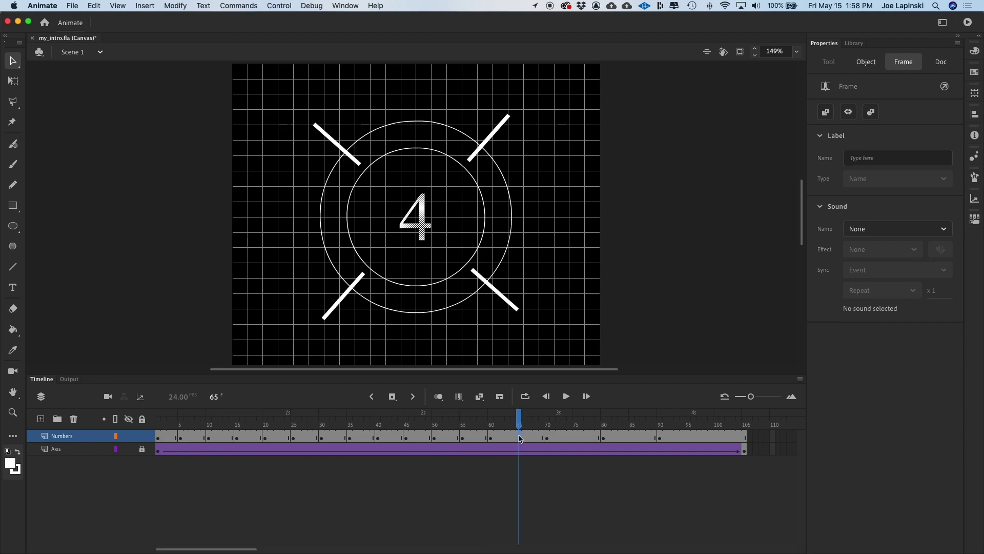
pyautogui.click(575, 435)
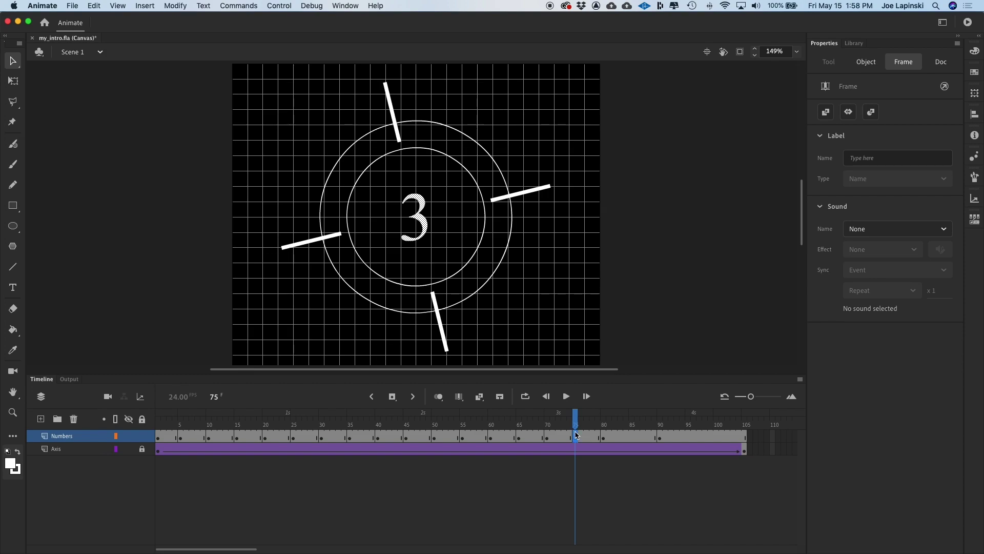
pyautogui.click(633, 436)
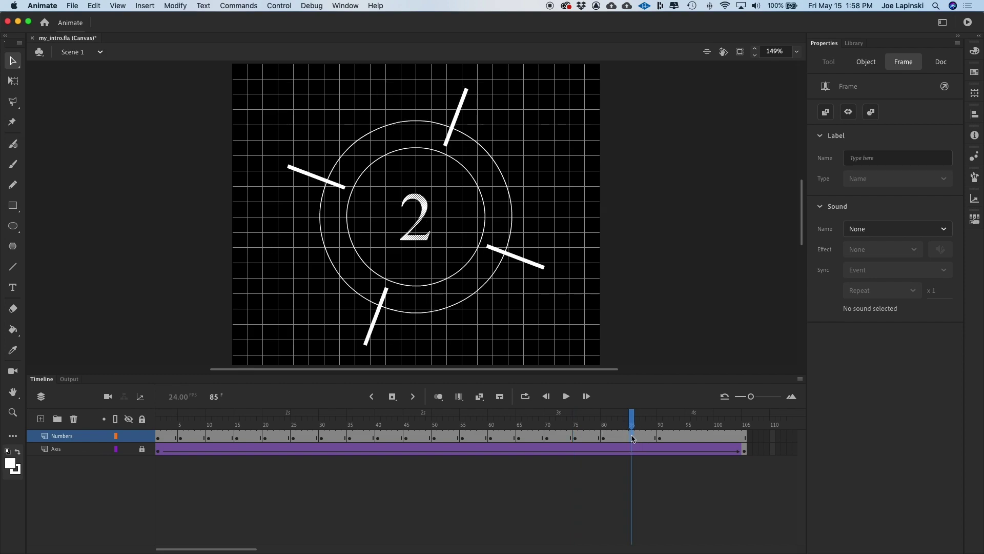
# Create a shape tween between the frame 5 and frame 10 keyframes of the Numbers layer, and scrub through to frame 15
pyautogui.rightClick(197, 436)
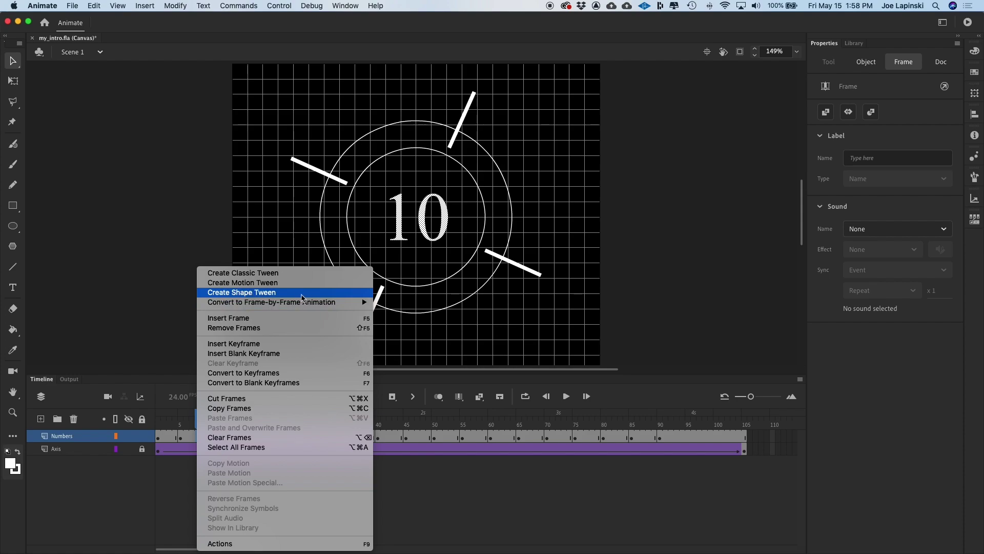
pyautogui.click(297, 297)
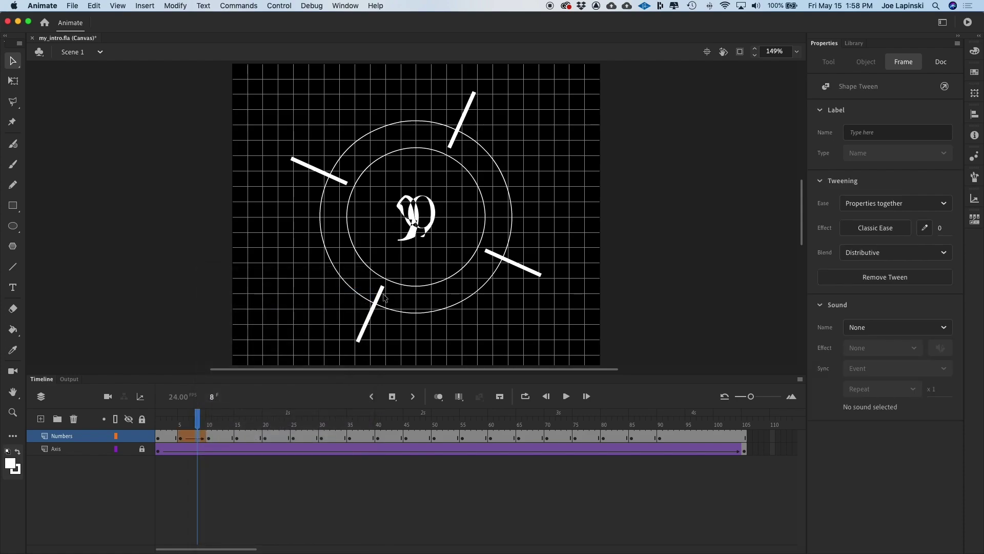
pyautogui.moveTo(198, 421); pyautogui.dragTo(236, 425)
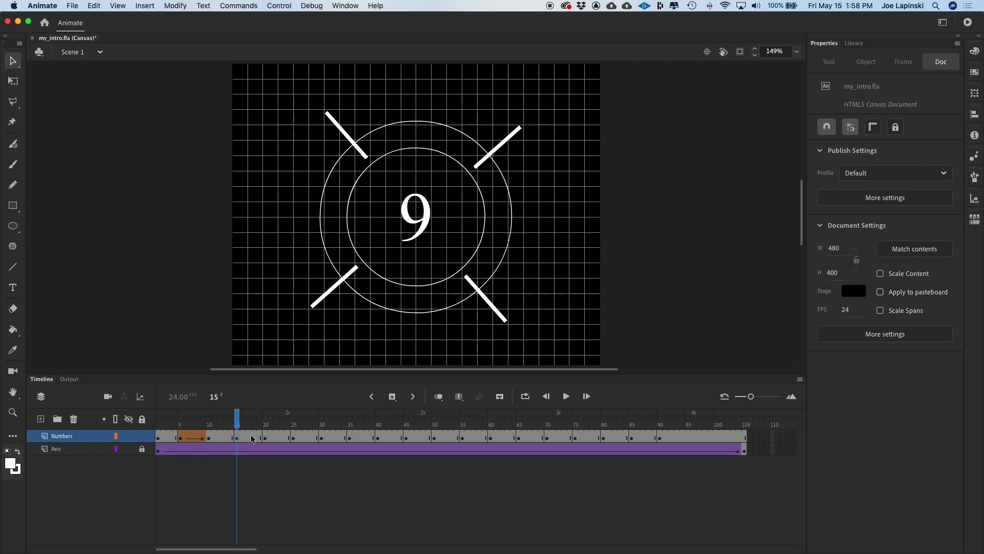
# Create shape tweens on the Numbers layer between frames 15 and 20, 25 and 30, and 35 and 40
pyautogui.rightClick(252, 437)
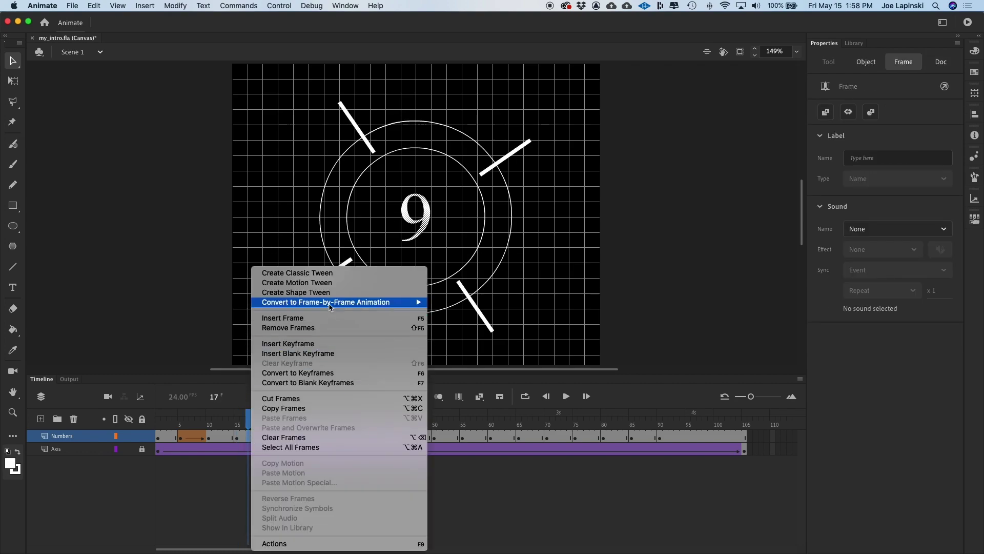
pyautogui.click(308, 293)
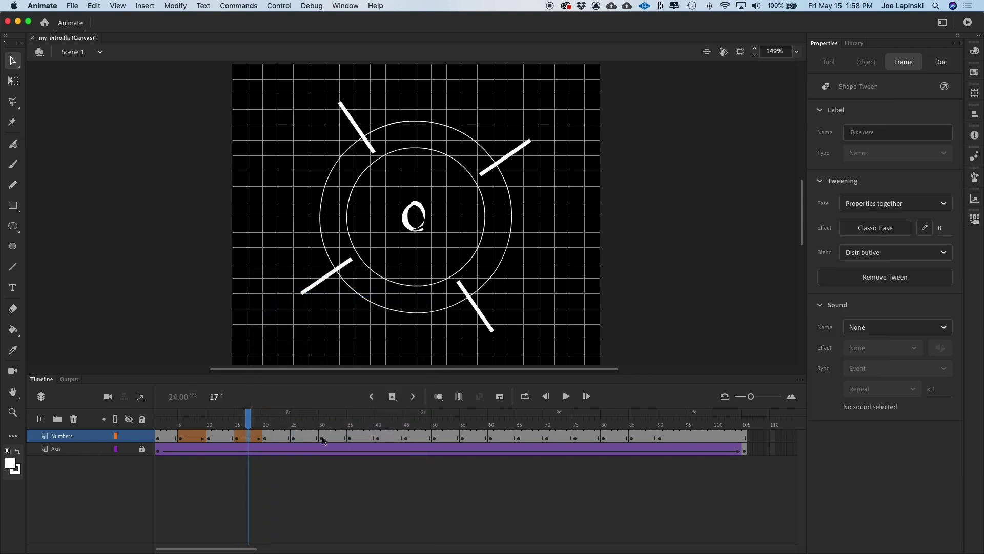
pyautogui.rightClick(303, 438)
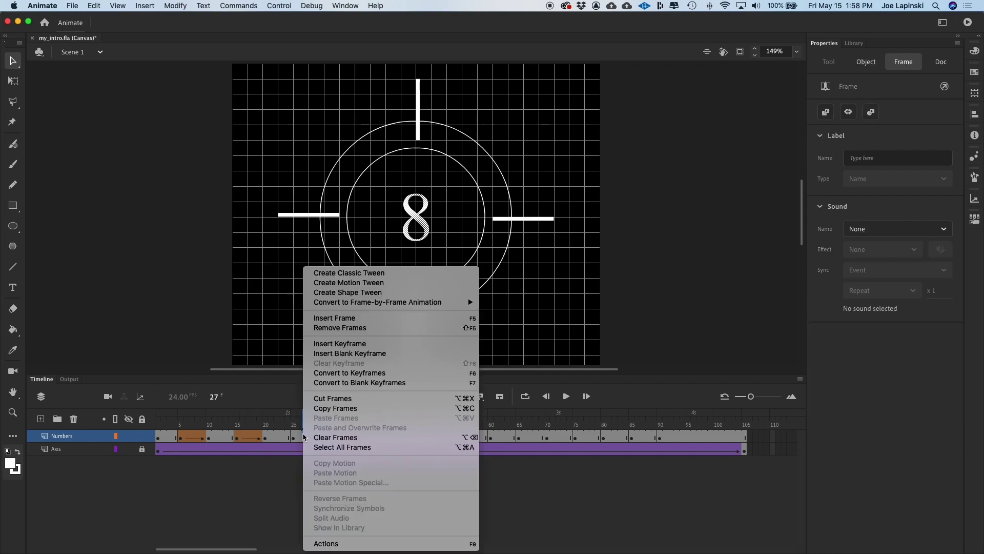
pyautogui.click(342, 291)
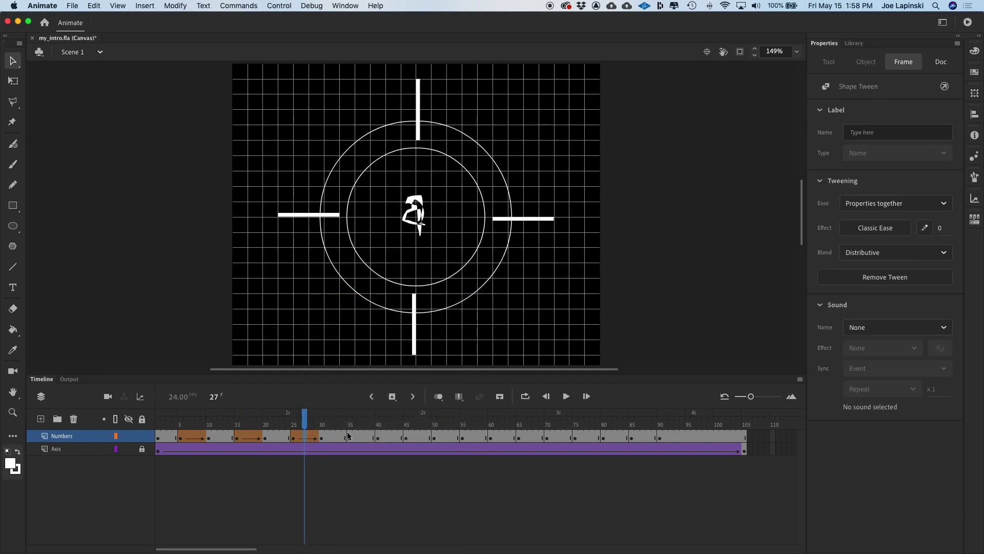
pyautogui.rightClick(360, 437)
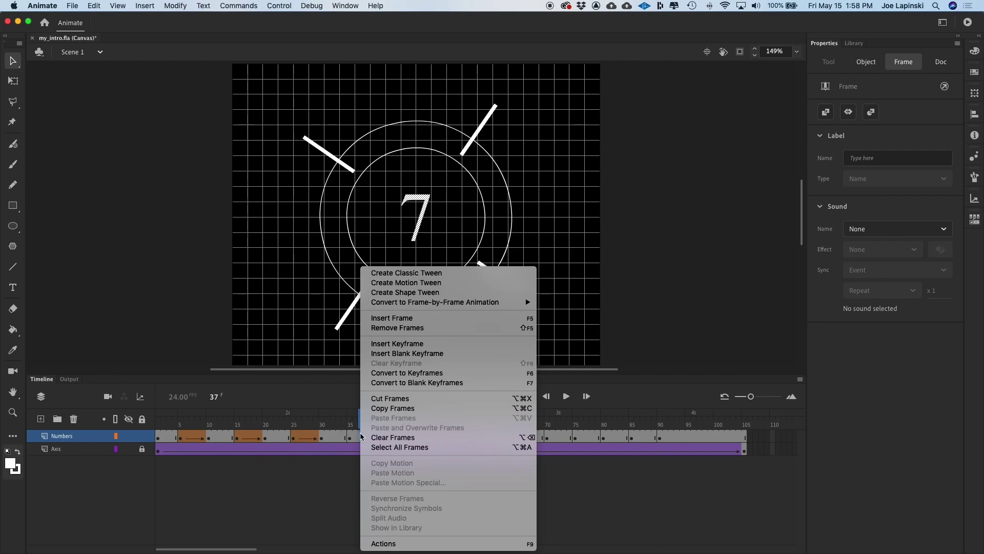
pyautogui.click(385, 292)
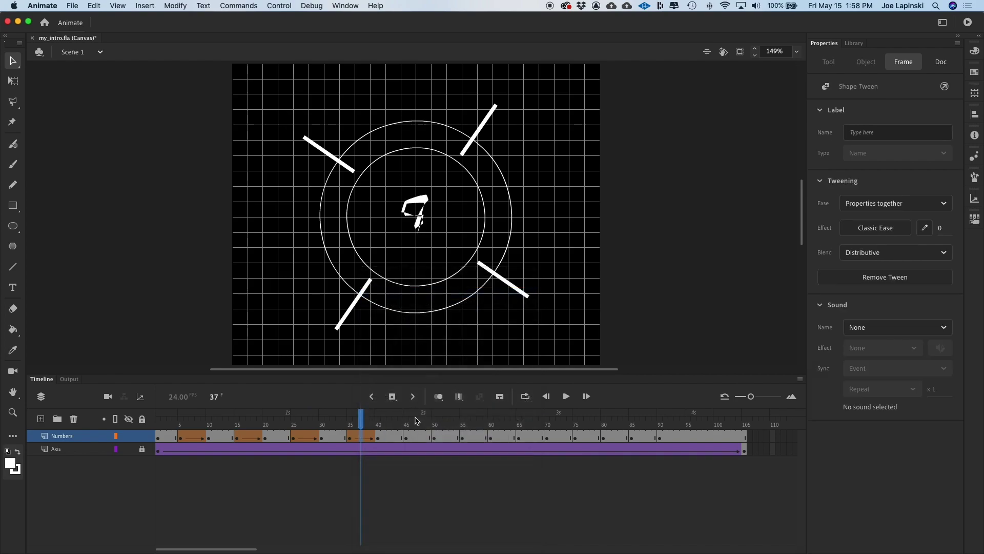
# Create shape tweens on the Numbers layer between frames 45 and 50, 55 and 60, and 65 and 70
pyautogui.rightClick(417, 437)
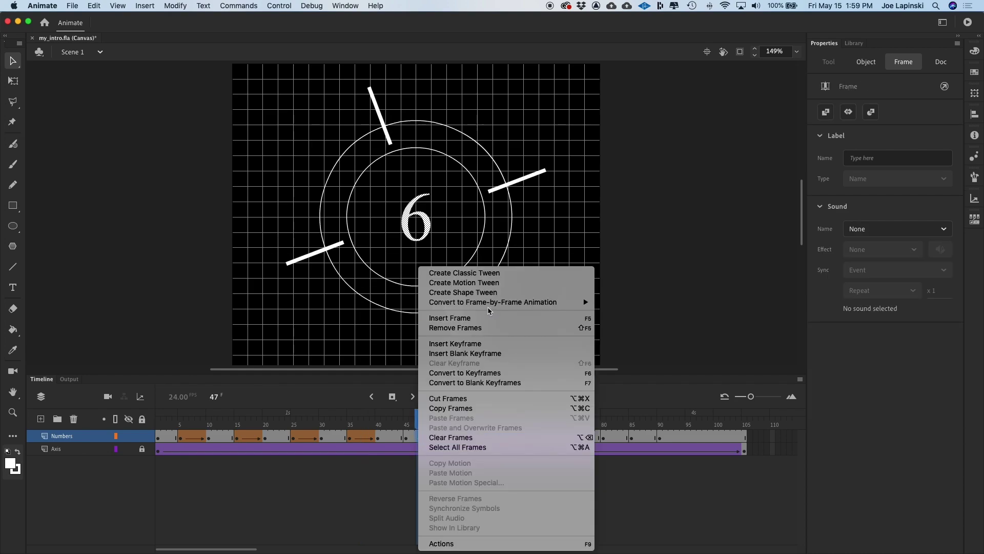
pyautogui.click(472, 292)
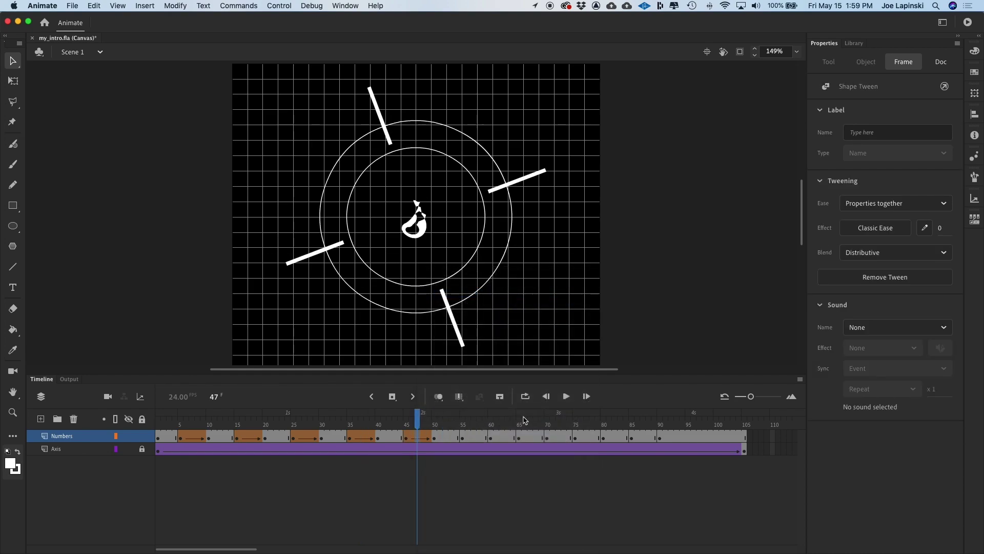
pyautogui.rightClick(472, 437)
pyautogui.click(505, 292)
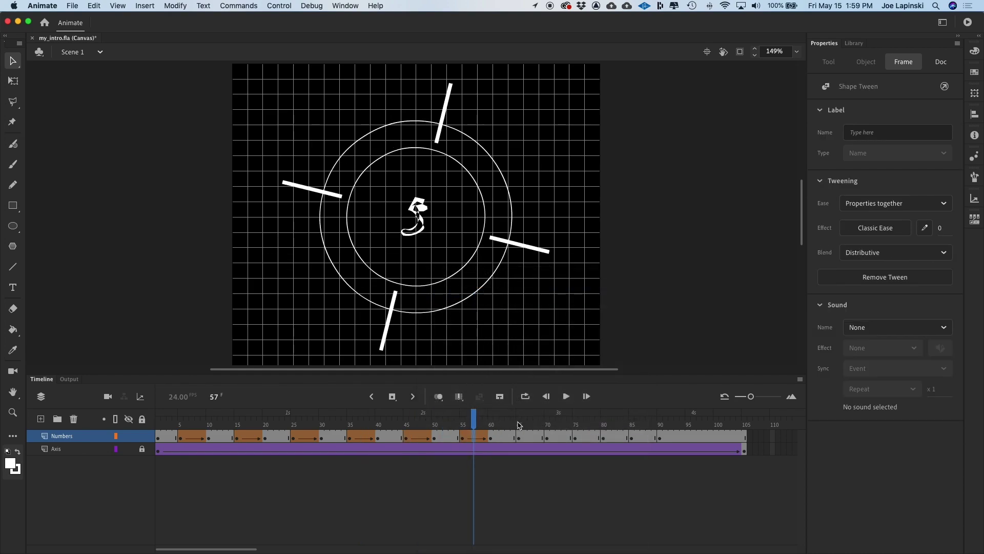
pyautogui.rightClick(526, 435)
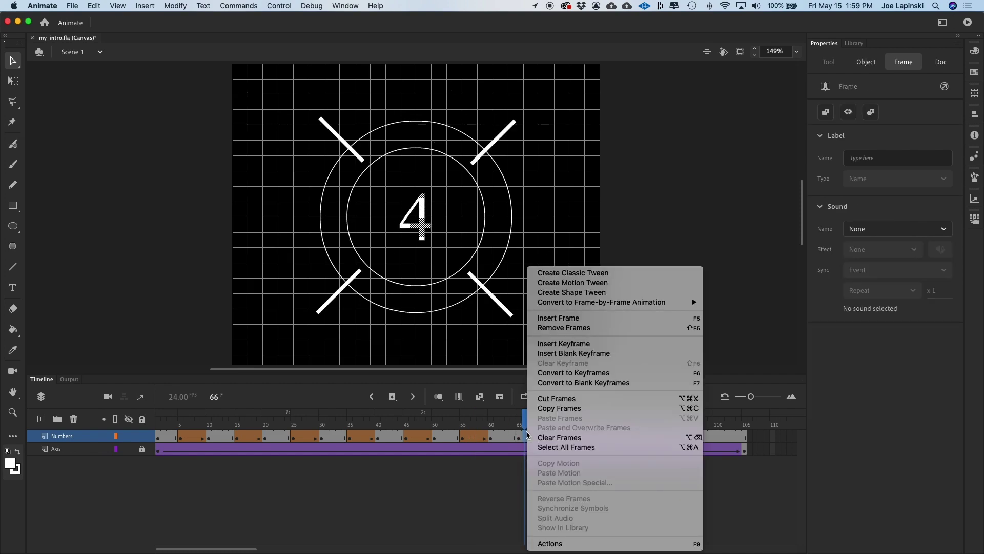
pyautogui.click(569, 292)
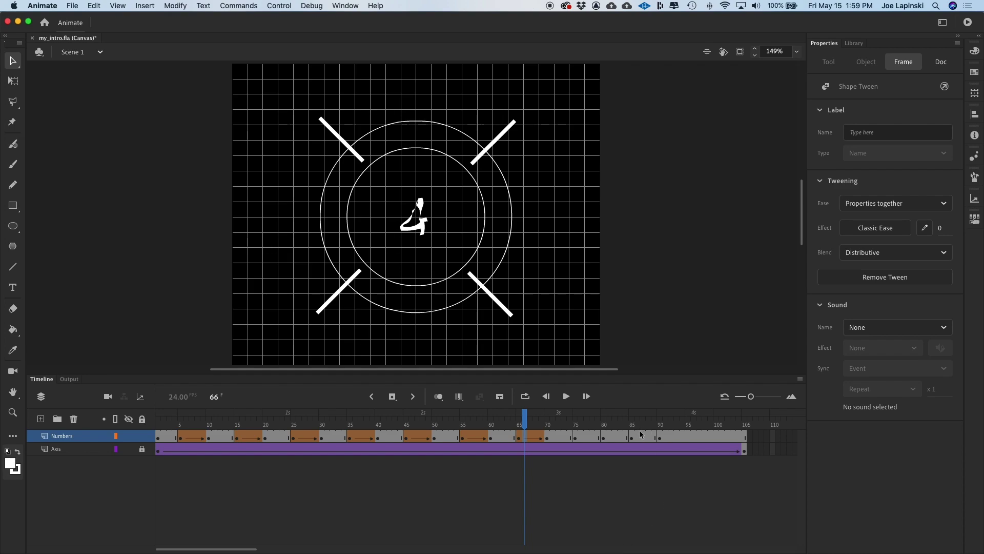
# Create shape tweens on the Numbers layer between frames 75 and 80, and 85 and 90
pyautogui.rightClick(591, 436)
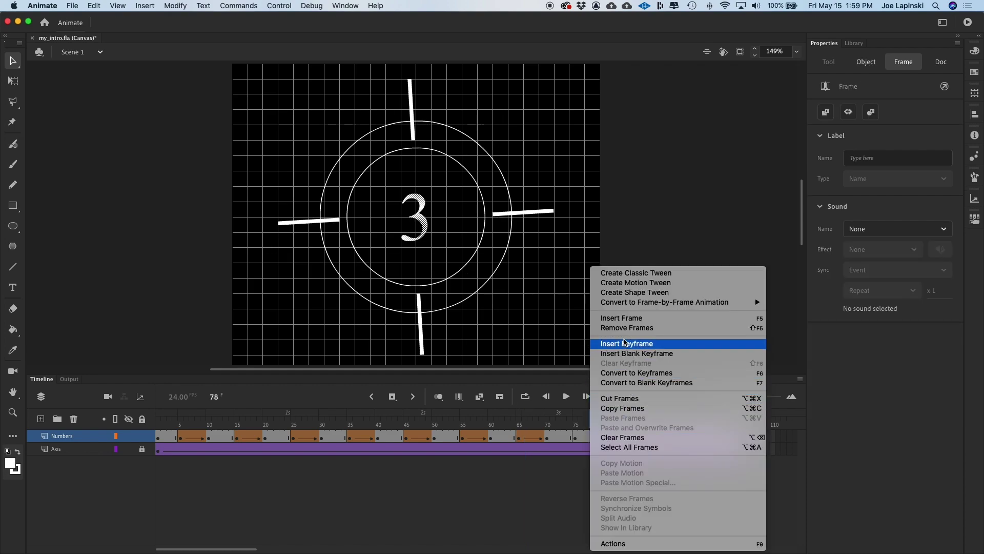
pyautogui.click(650, 293)
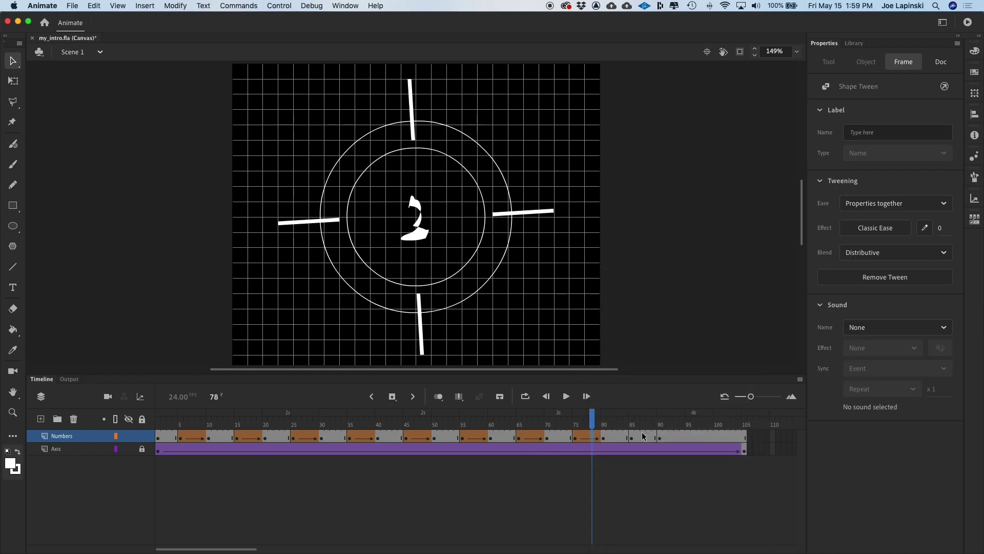
pyautogui.rightClick(643, 436)
pyautogui.click(661, 294)
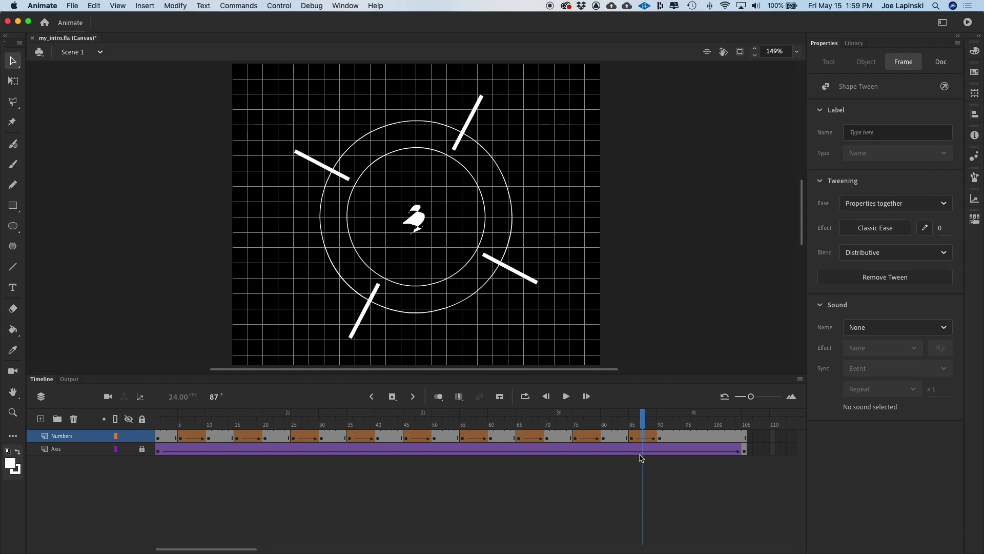
# Play the countdown from frame 1, test the movie full screen in the browser, and return to the Animate timeline
pyautogui.moveTo(644, 418); pyautogui.dragTo(82, 405)
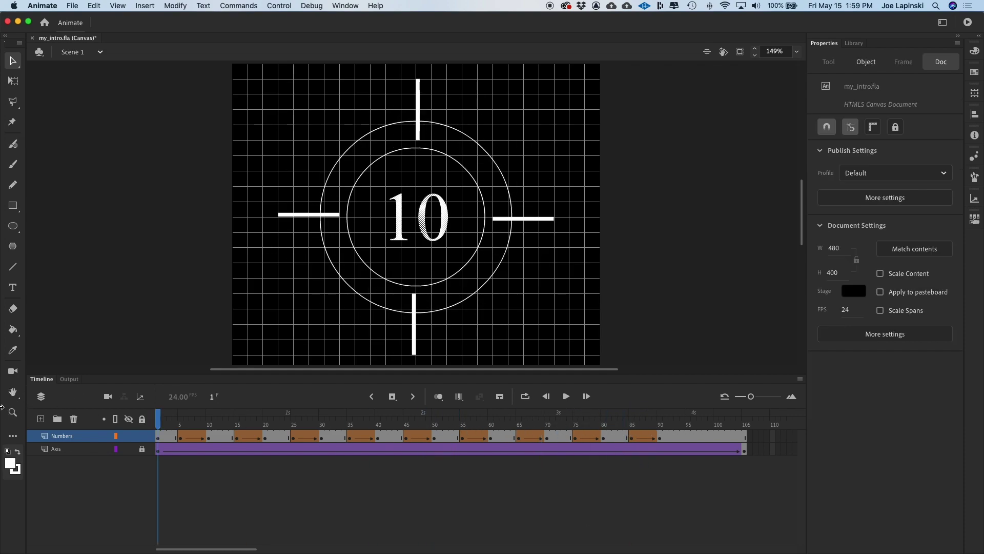
pyautogui.press('Return')
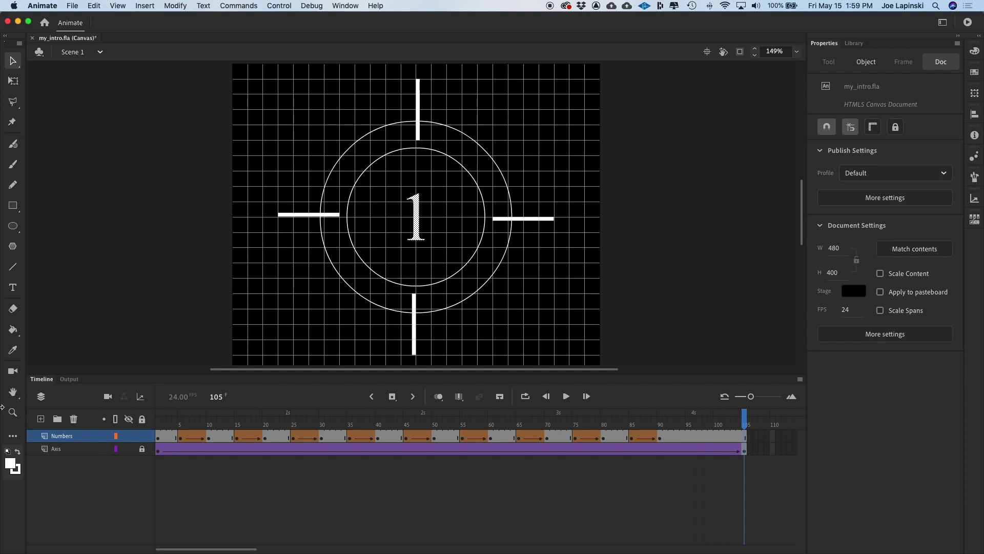
pyautogui.press('super+Return')
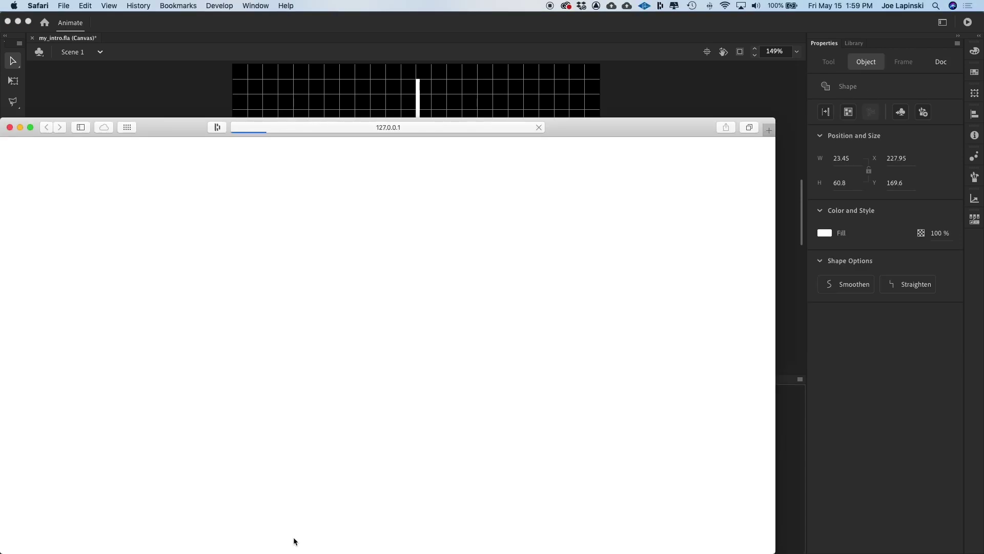
pyautogui.click(30, 127)
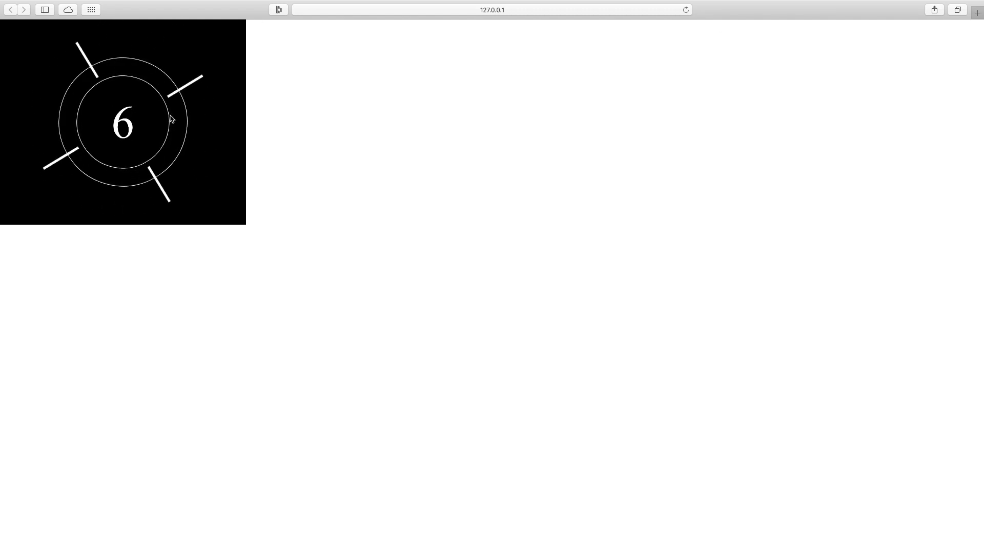
pyautogui.press('super+Tab')
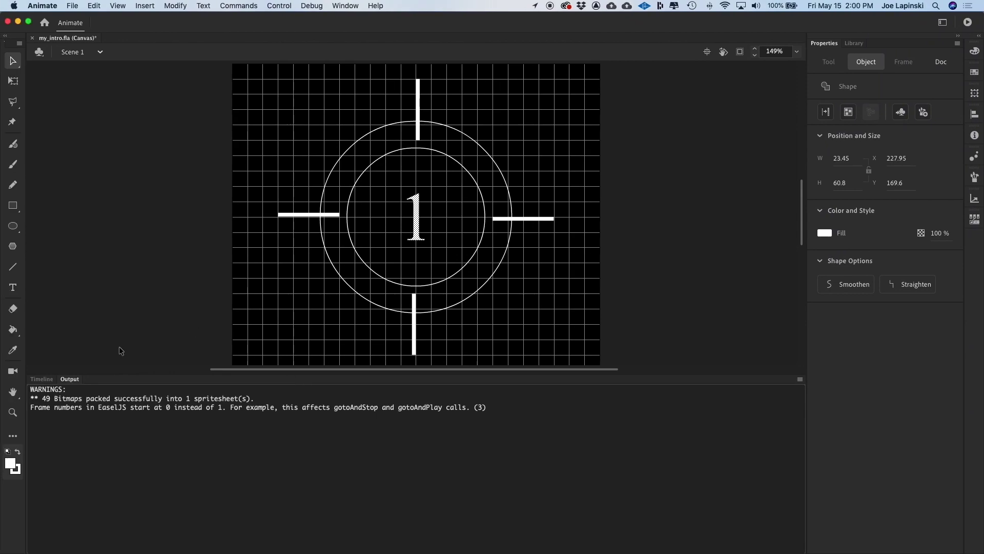
pyautogui.click(42, 379)
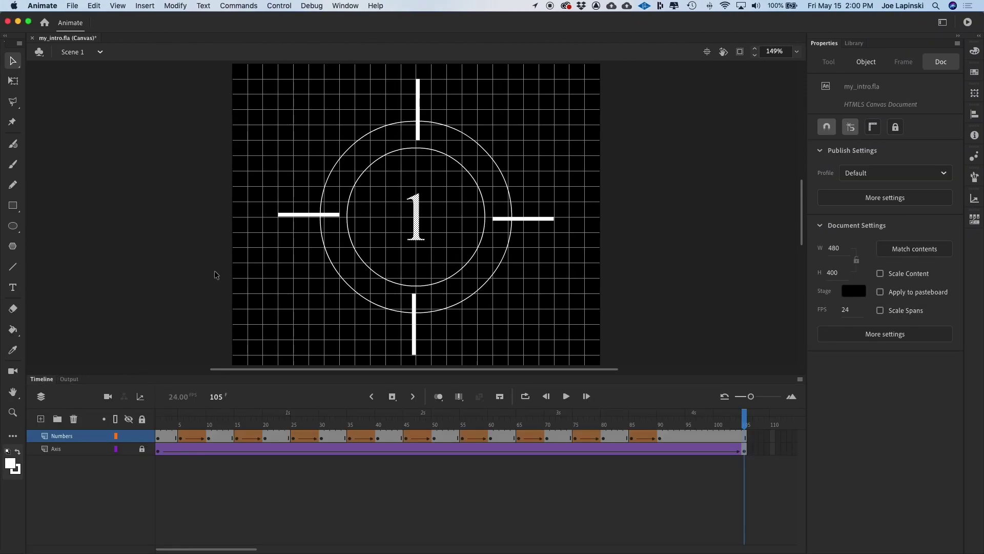
# Save the document and add a new layer named Sound above the Numbers layer
pyautogui.press('super+s')
pyautogui.click(40, 419)
pyautogui.click(66, 437)
pyautogui.doubleClick(65, 437)
pyautogui.write('Sound')
pyautogui.press('Return')
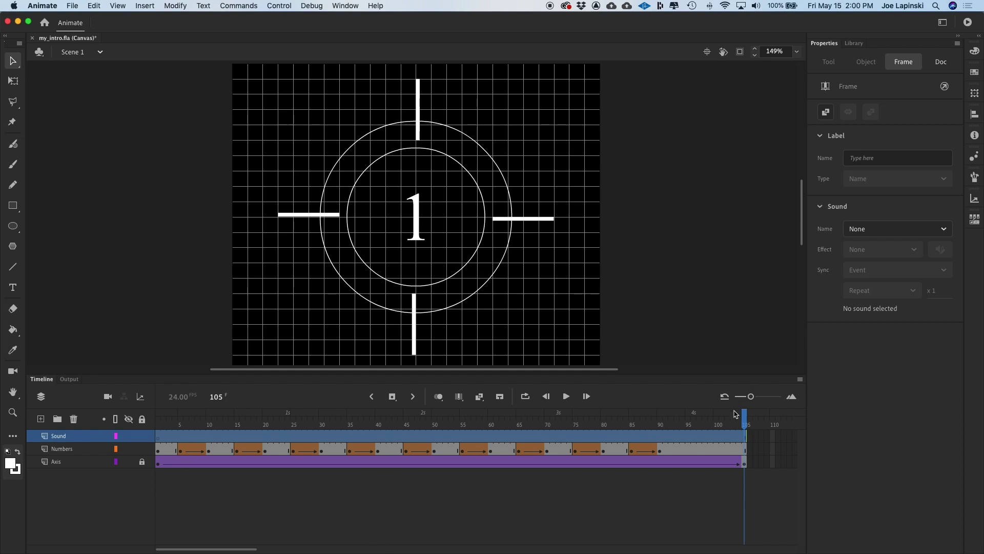
# Insert keyframes on the Sound layer at frames 10, 20, 30 and 40, where the 9, 8, 7 and 6 start
pyautogui.moveTo(744, 417); pyautogui.dragTo(145, 433)
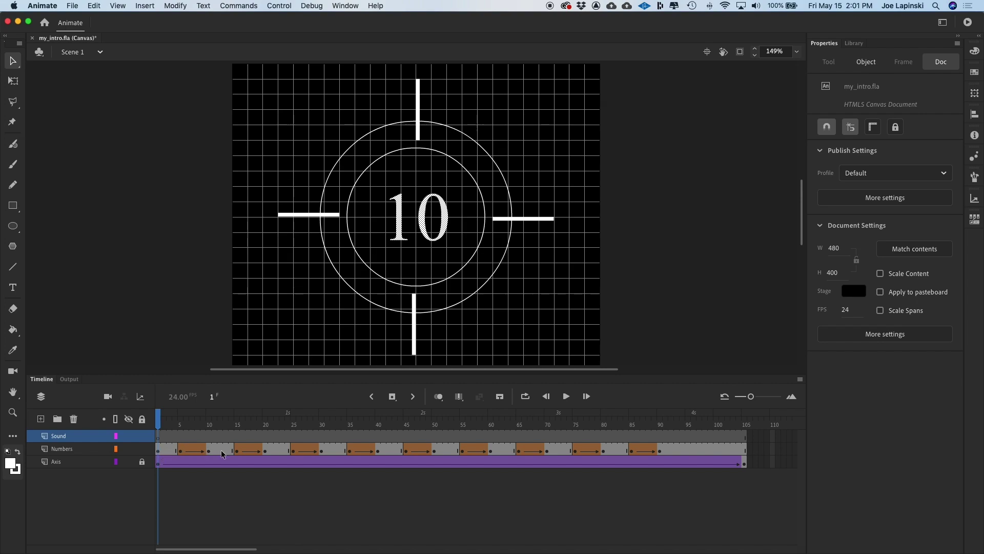
pyautogui.click(209, 436)
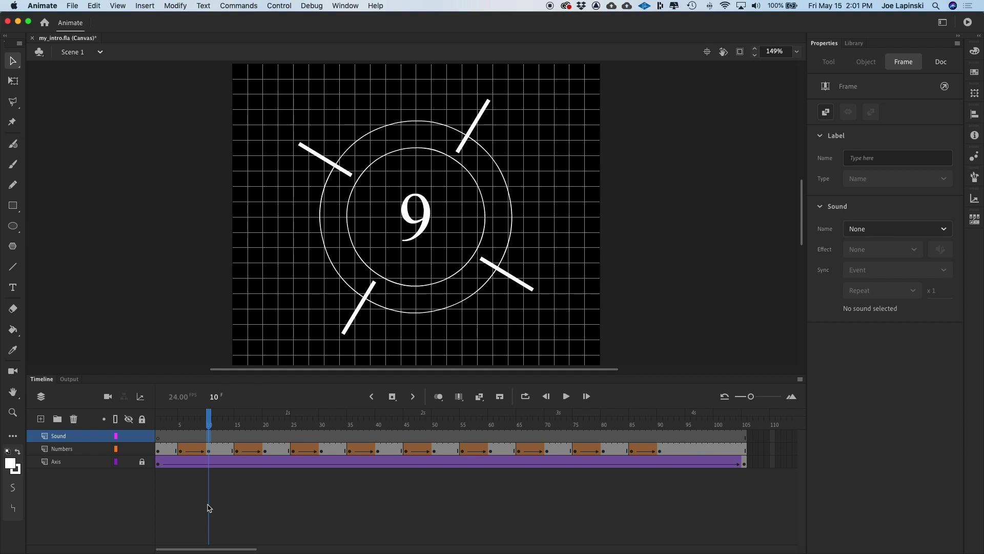
pyautogui.click(266, 436)
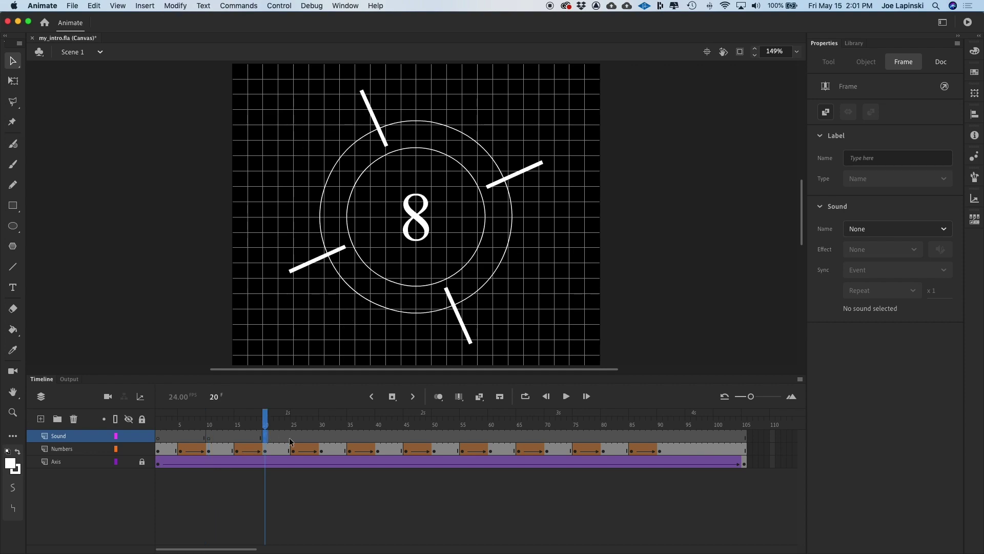
pyautogui.click(323, 437)
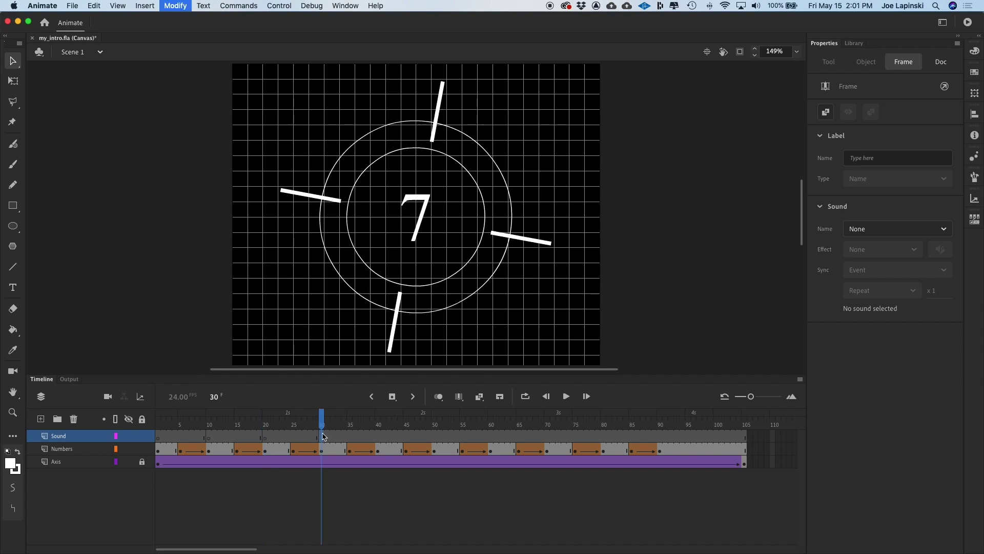
pyautogui.click(382, 436)
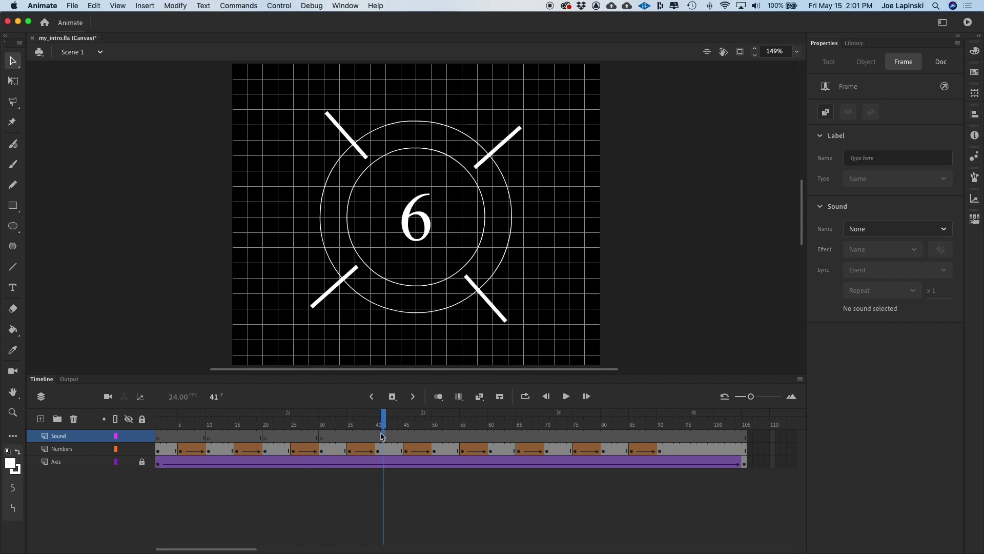
pyautogui.click(380, 436)
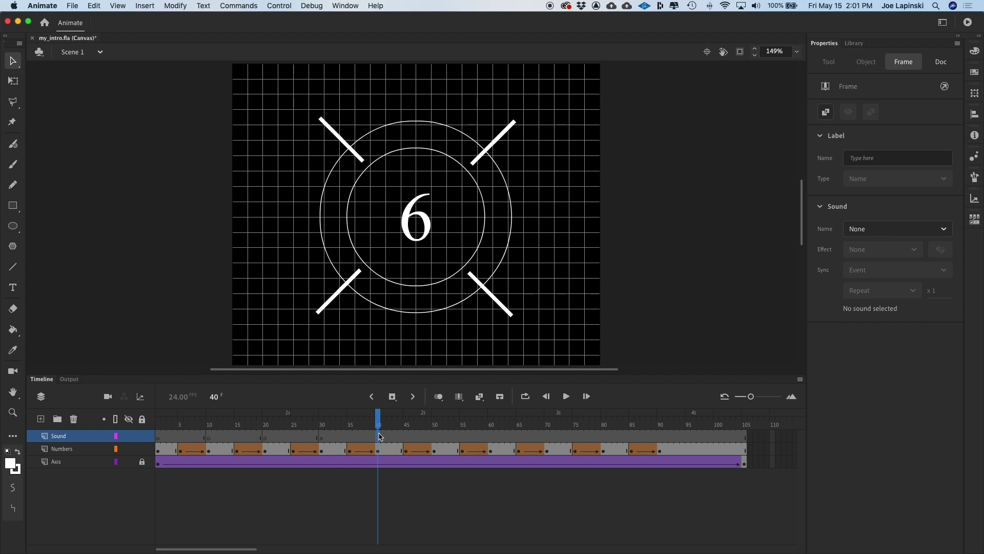
# Insert keyframes on the Sound layer at frames 50, 60, 70, 80 and 90, where the 5, 4, 3, 2 and 1 start
pyautogui.click(436, 438)
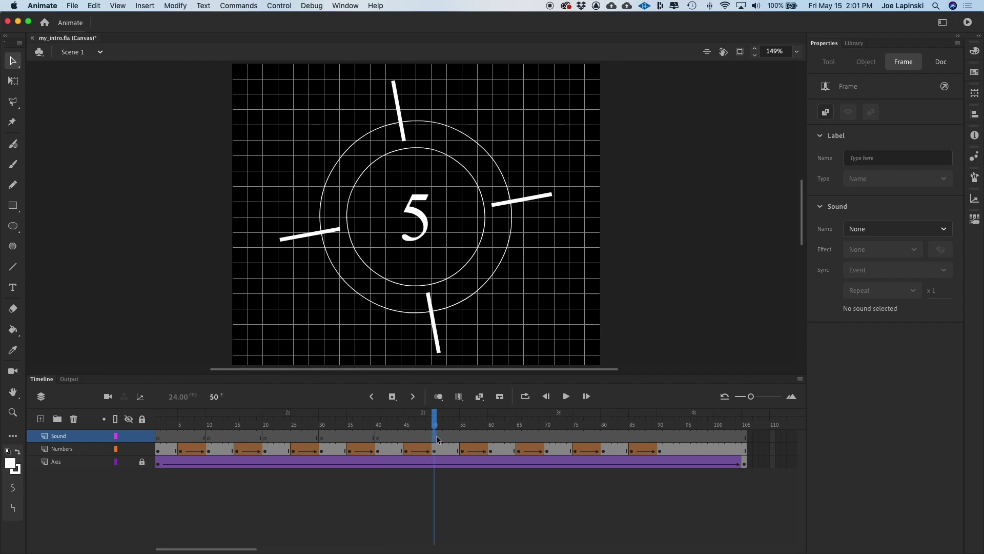
pyautogui.click(492, 439)
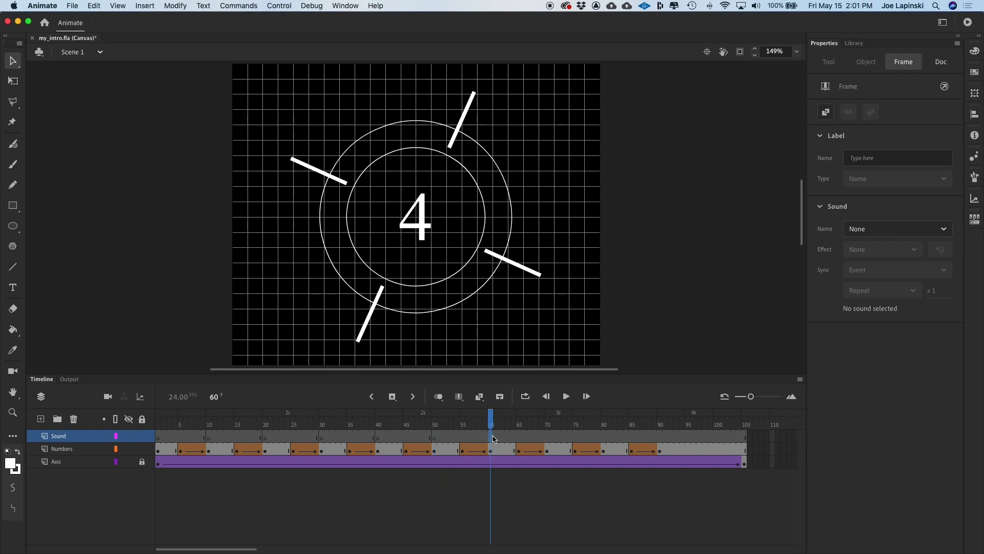
pyautogui.click(547, 438)
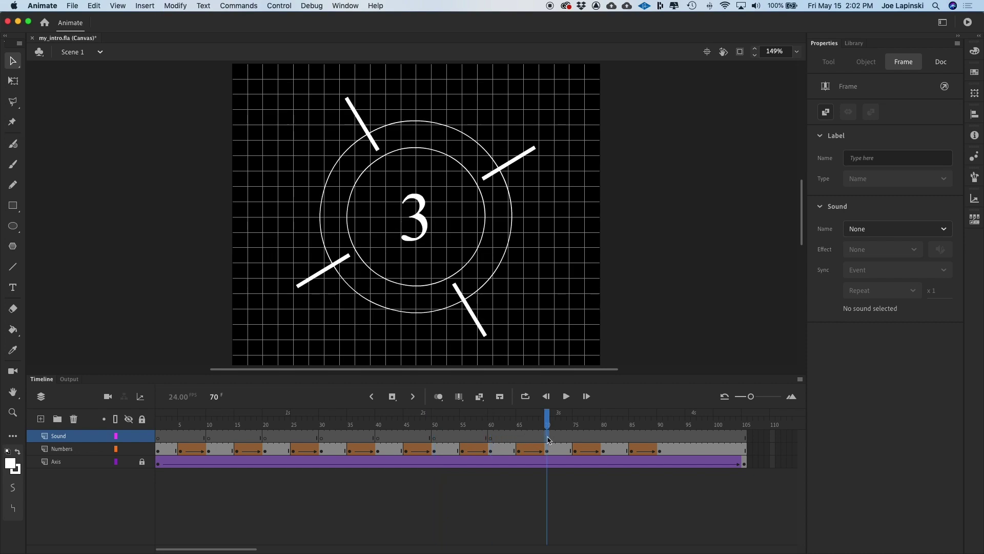
pyautogui.click(604, 436)
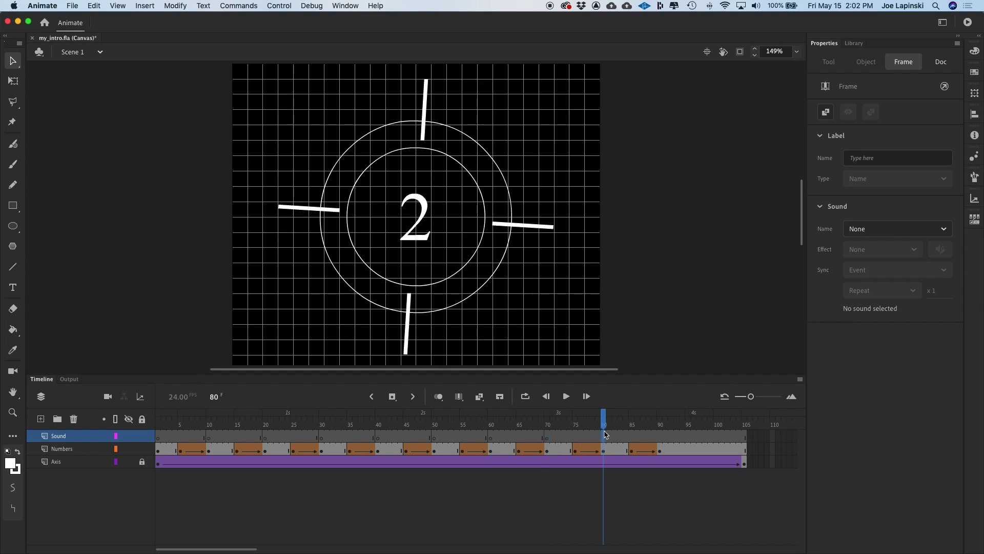
pyautogui.click(661, 438)
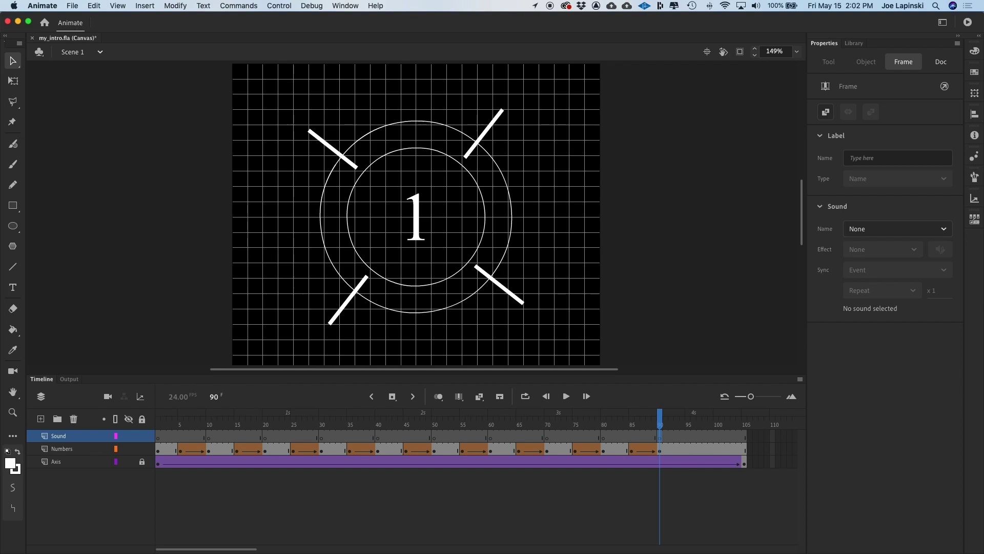
# Import beep.mp3 and explosion-R2.mp3 from the week-03 Shape Tween-R required files folder to the library, and show the library's contents
pyautogui.click(72, 6)
pyautogui.moveTo(140, 143)
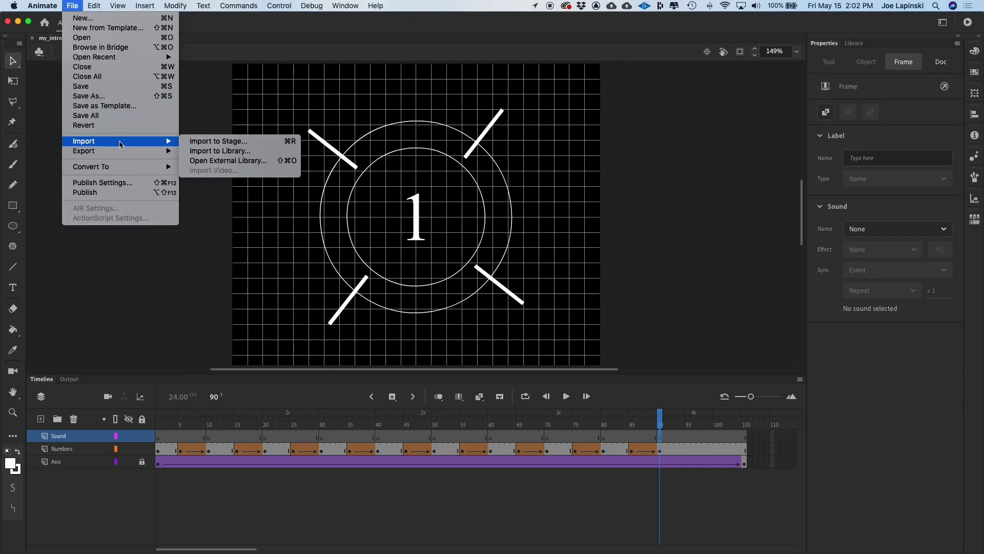
pyautogui.click(230, 151)
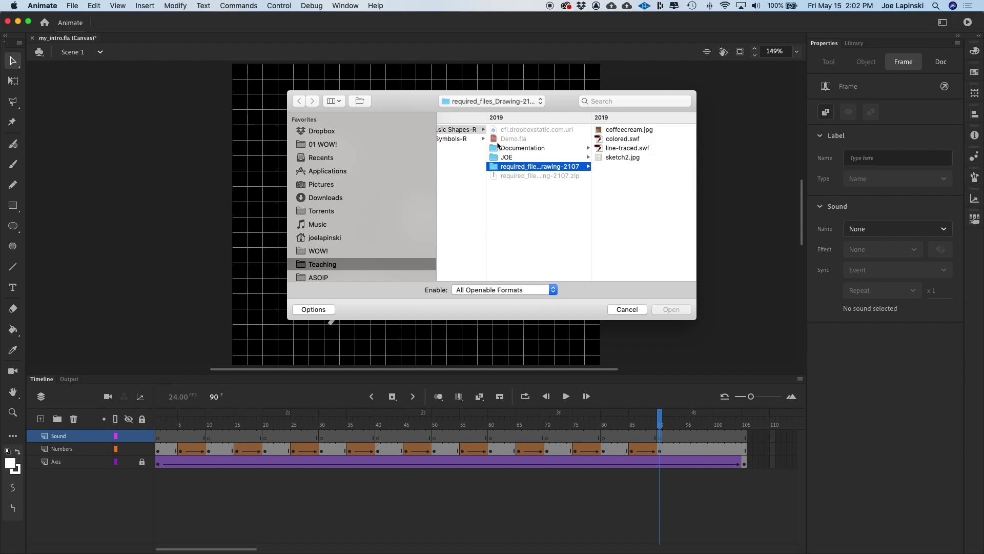
pyautogui.click(507, 99)
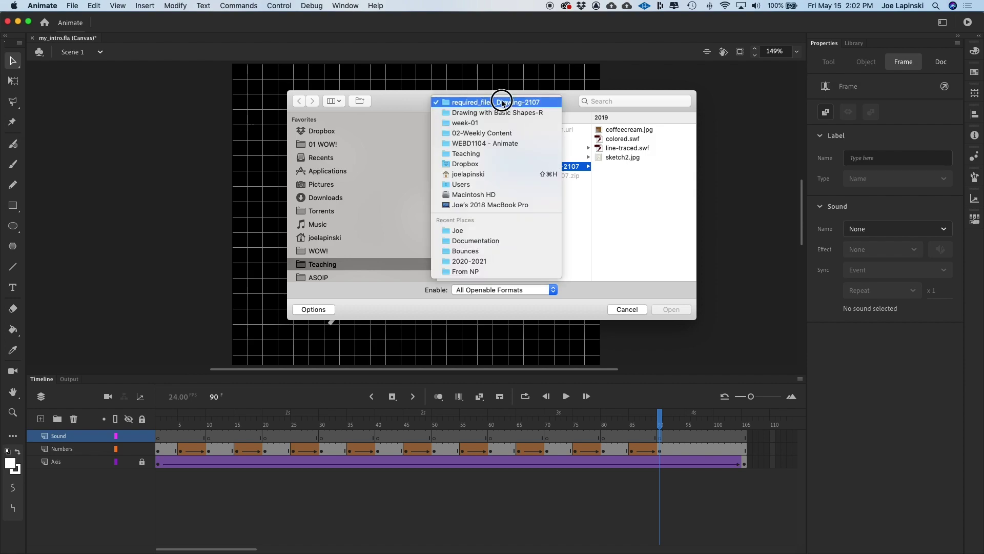
pyautogui.click(492, 134)
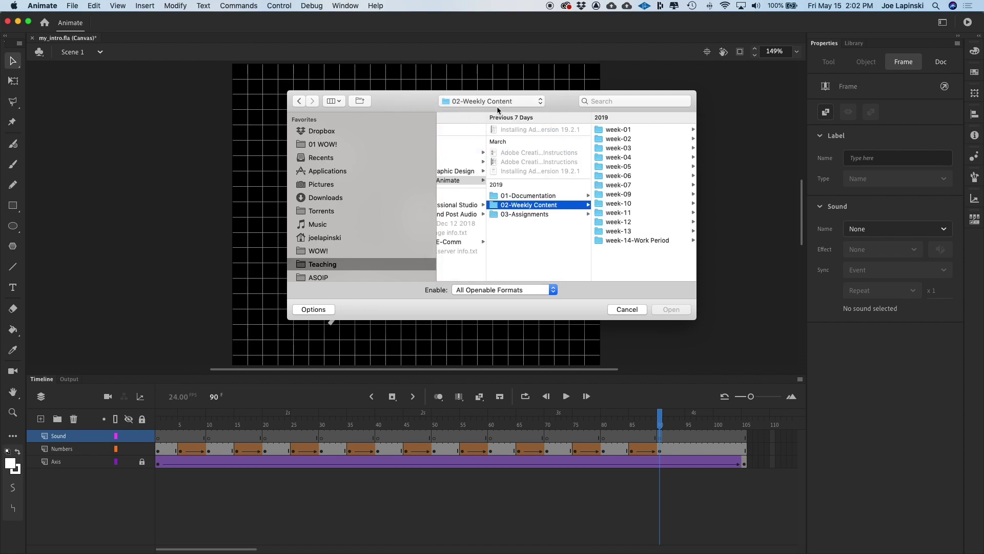
pyautogui.click(620, 149)
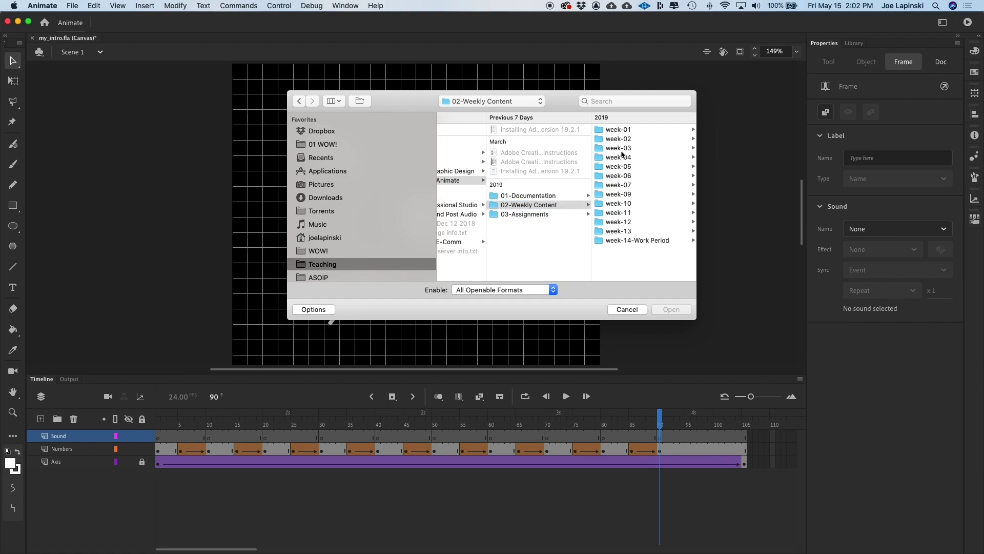
pyautogui.click(616, 138)
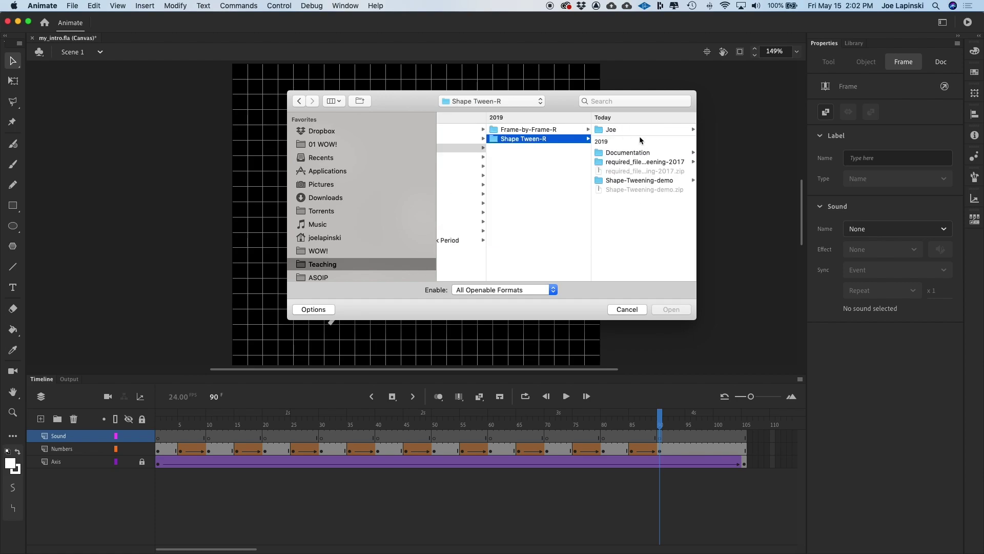
pyautogui.click(653, 161)
pyautogui.moveTo(653, 161); pyautogui.dragTo(612, 127)
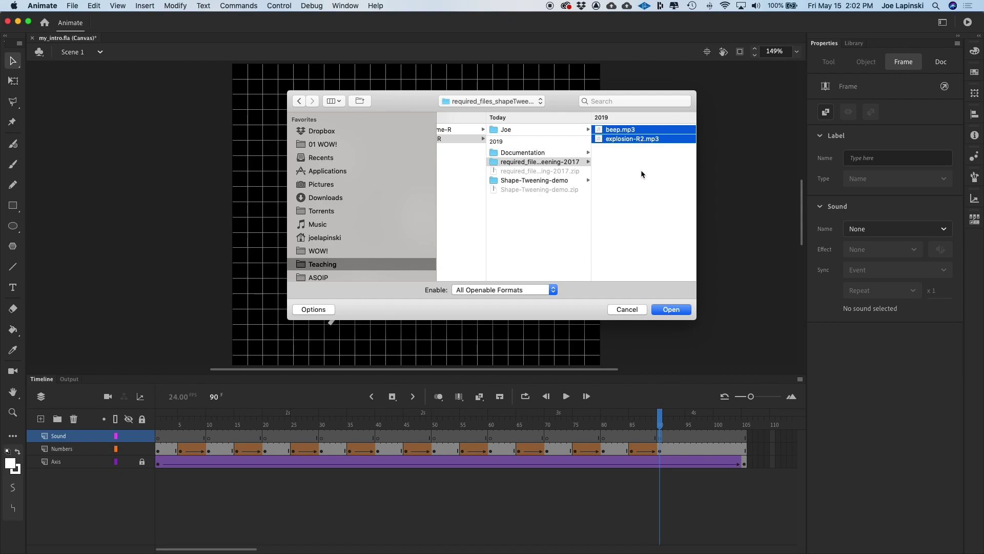
pyautogui.click(672, 310)
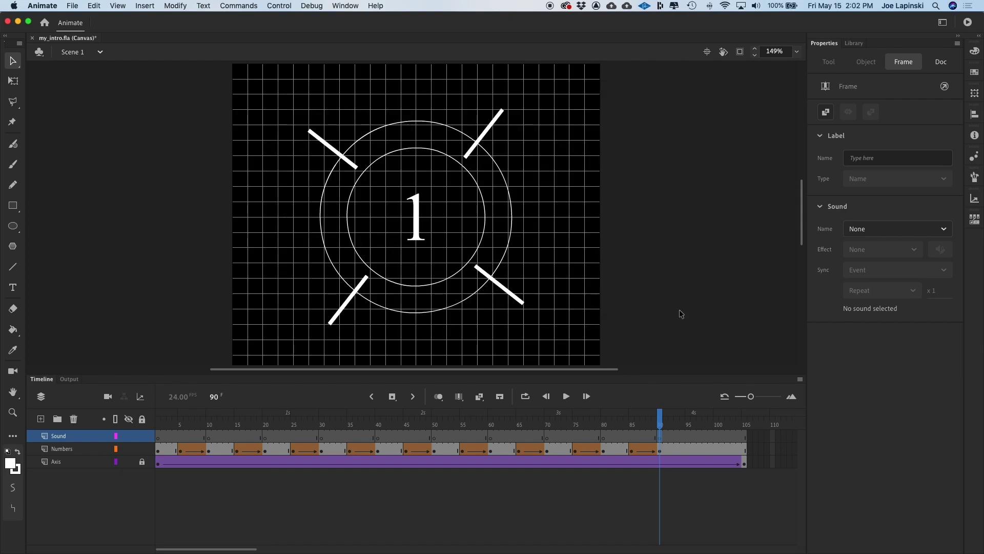
pyautogui.click(854, 43)
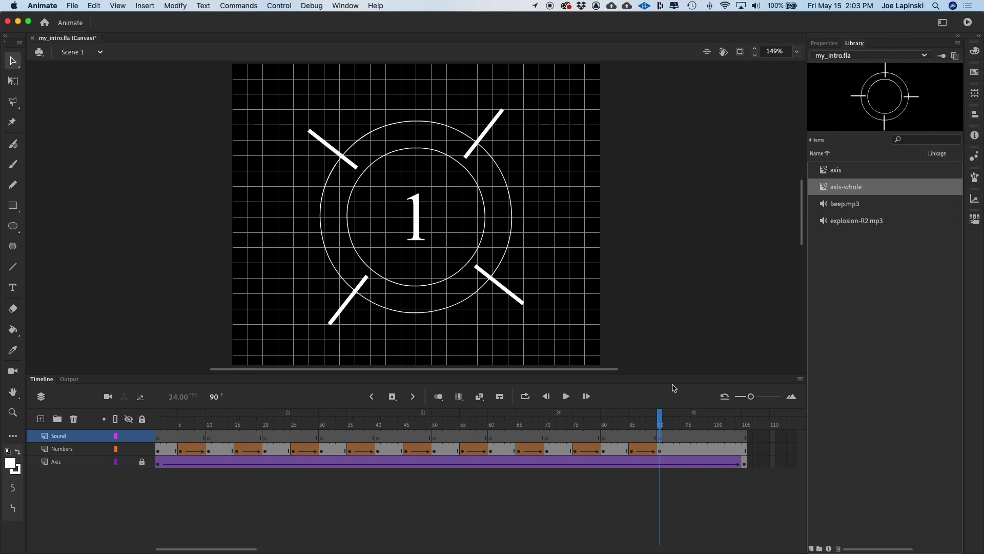
# Assign beep.mp3 as the sound for the Sound layer's keyframe at frame 10, where the 9 starts
pyautogui.click(208, 440)
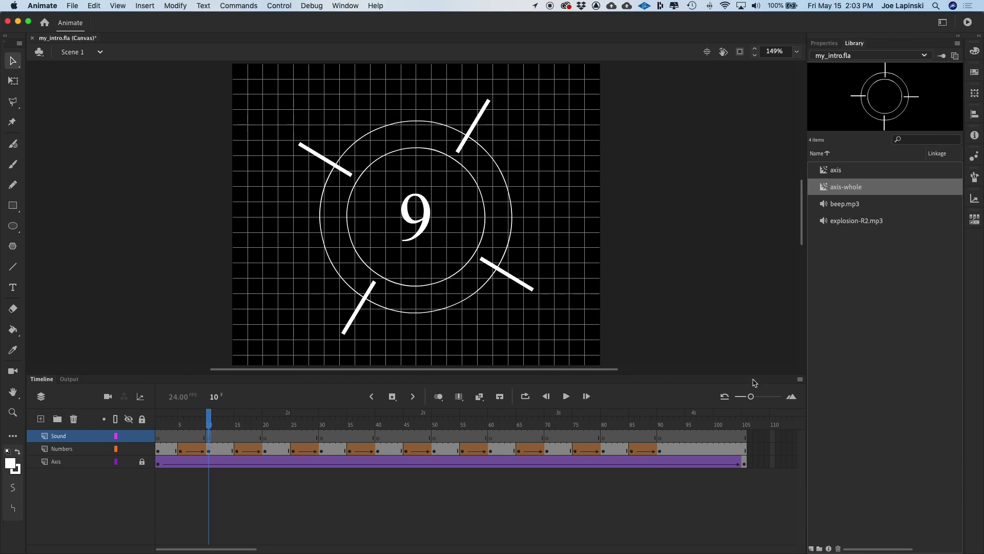
pyautogui.click(825, 43)
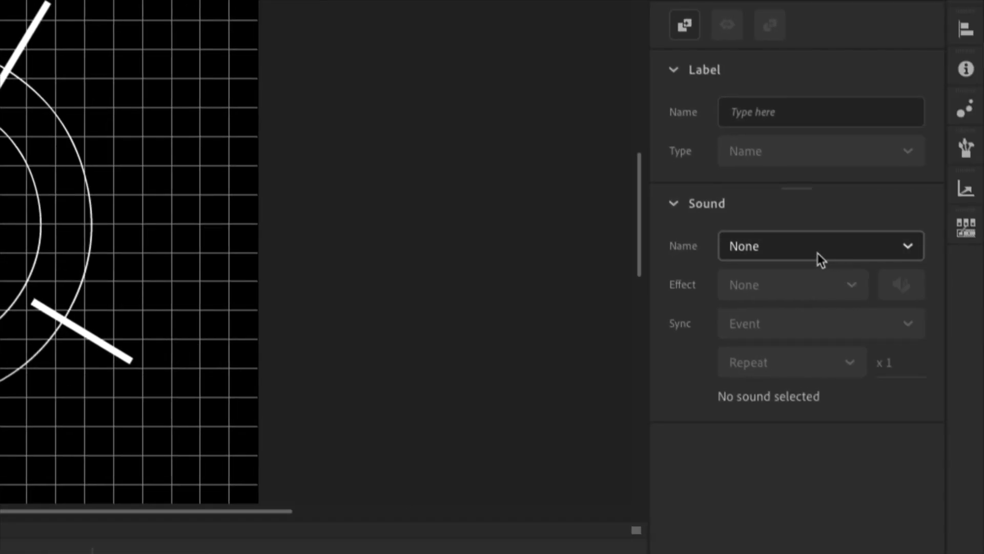
pyautogui.click(817, 256)
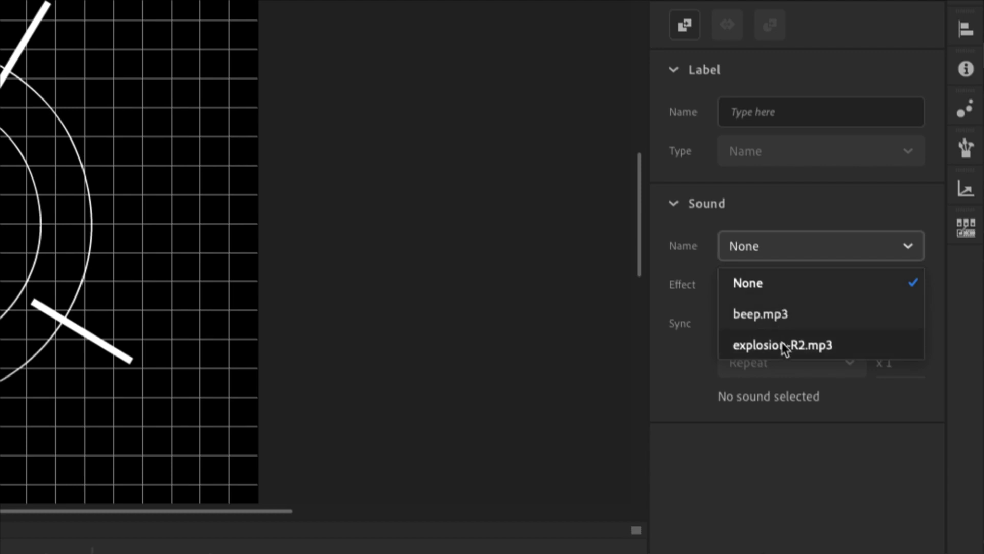
pyautogui.click(783, 316)
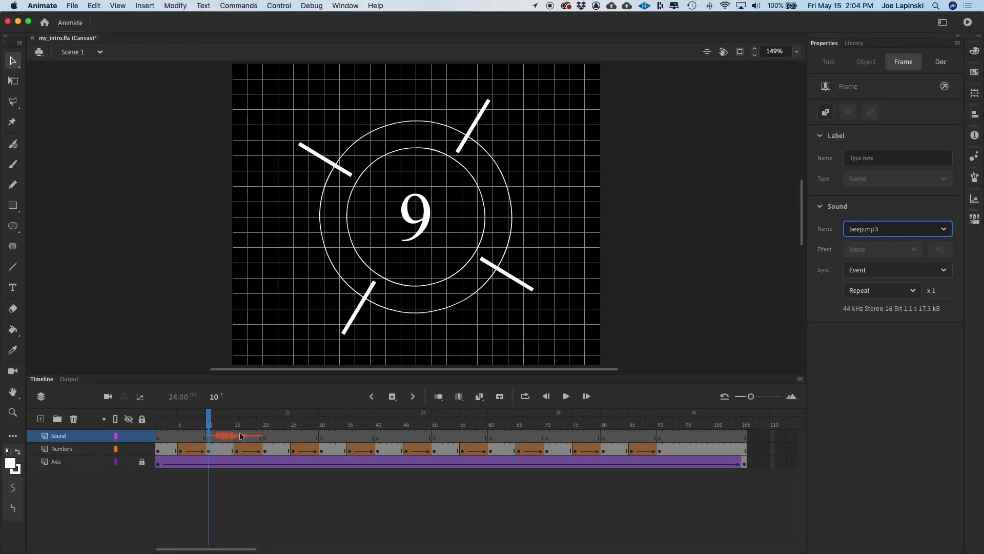
# Assign beep.mp3 to the Sound layer's keyframes at frames 20 and 30, where the 8 and 7 start
pyautogui.click(266, 437)
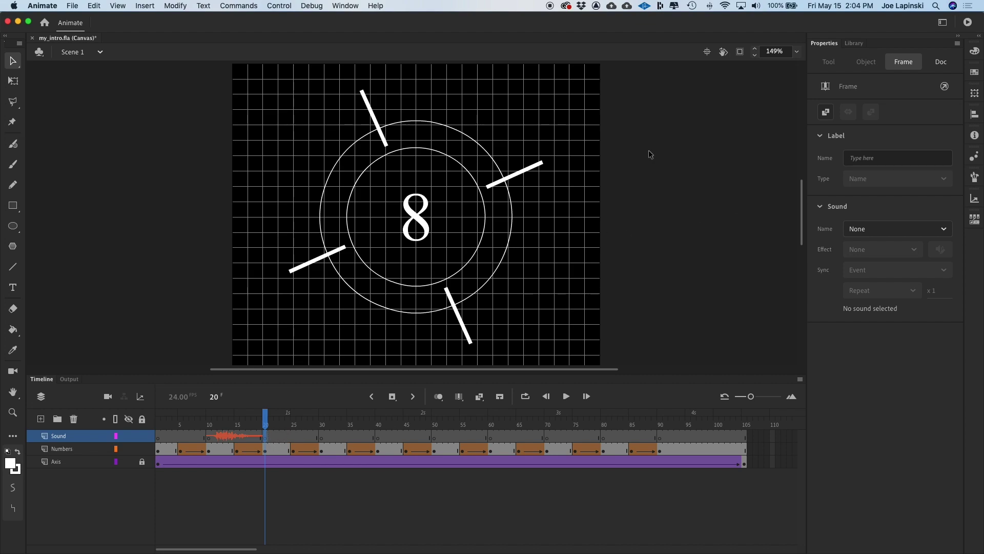
pyautogui.click(874, 228)
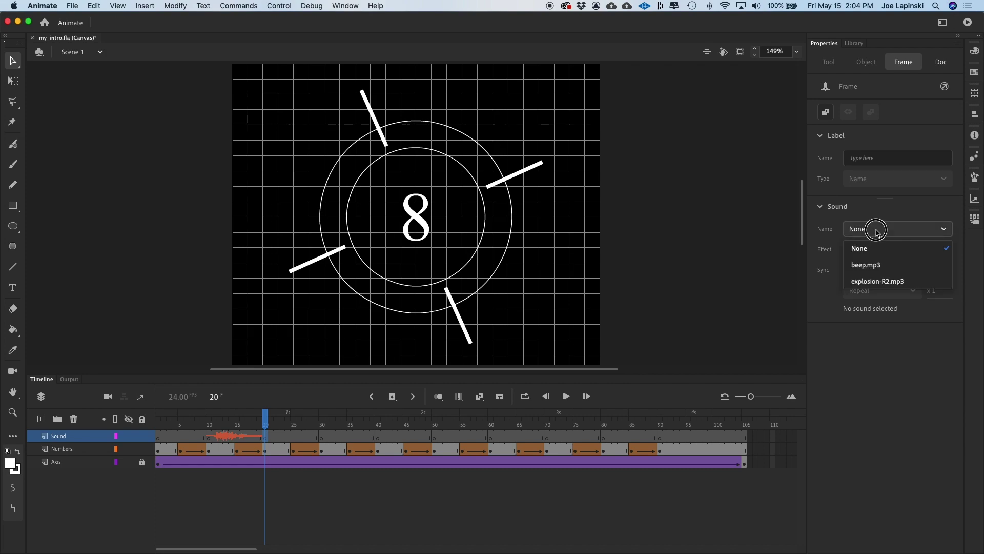
pyautogui.click(867, 269)
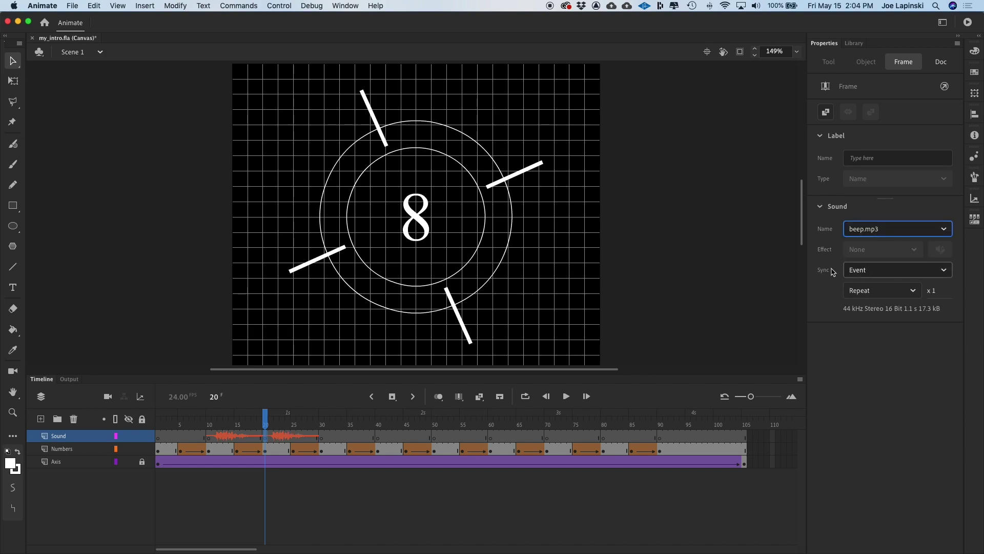
pyautogui.click(323, 439)
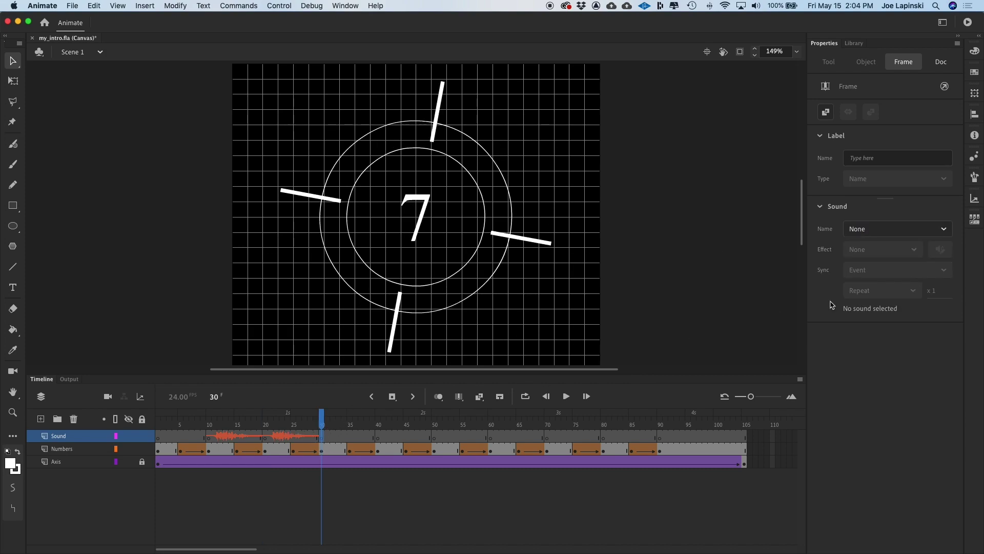
pyautogui.click(880, 234)
pyautogui.click(872, 266)
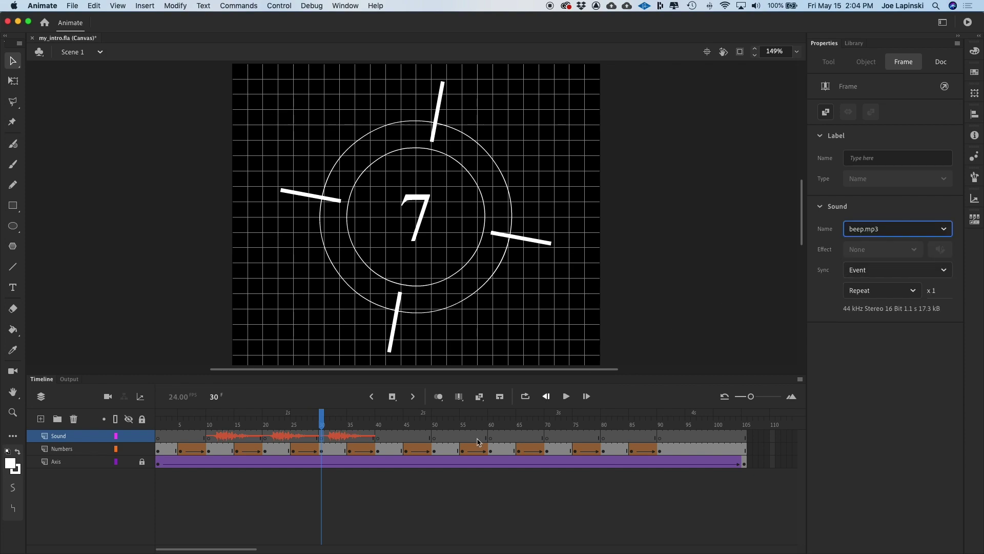
# Assign beep.mp3 to the Sound layer's keyframes at frames 40 and 50, where the 6 and 5 start
pyautogui.click(377, 437)
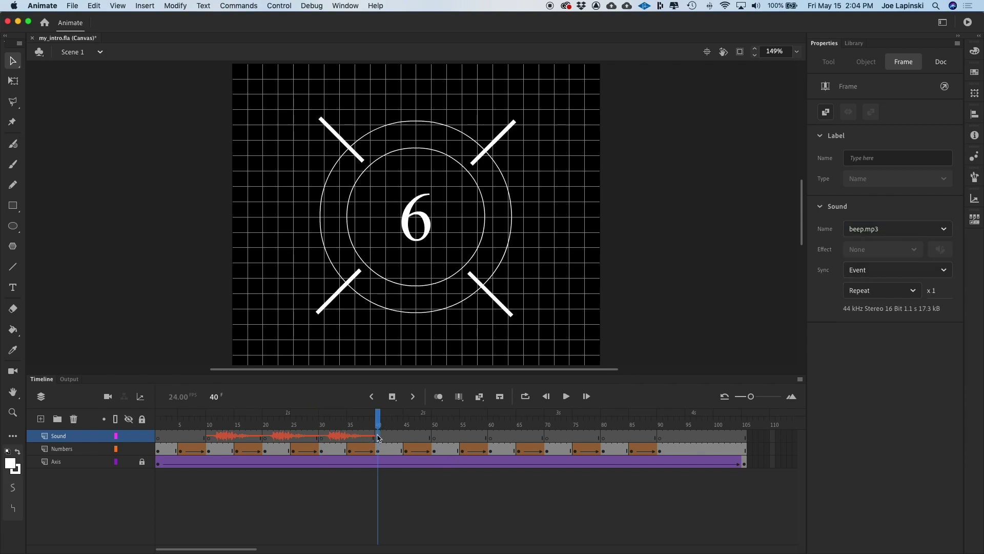
pyautogui.click(857, 229)
pyautogui.click(866, 265)
pyautogui.click(434, 436)
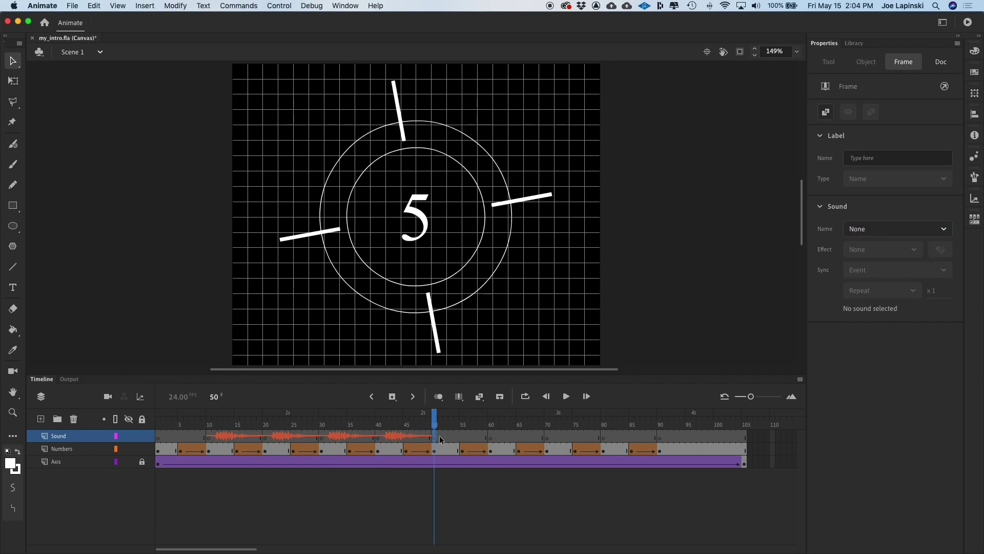
pyautogui.click(875, 235)
pyautogui.click(870, 264)
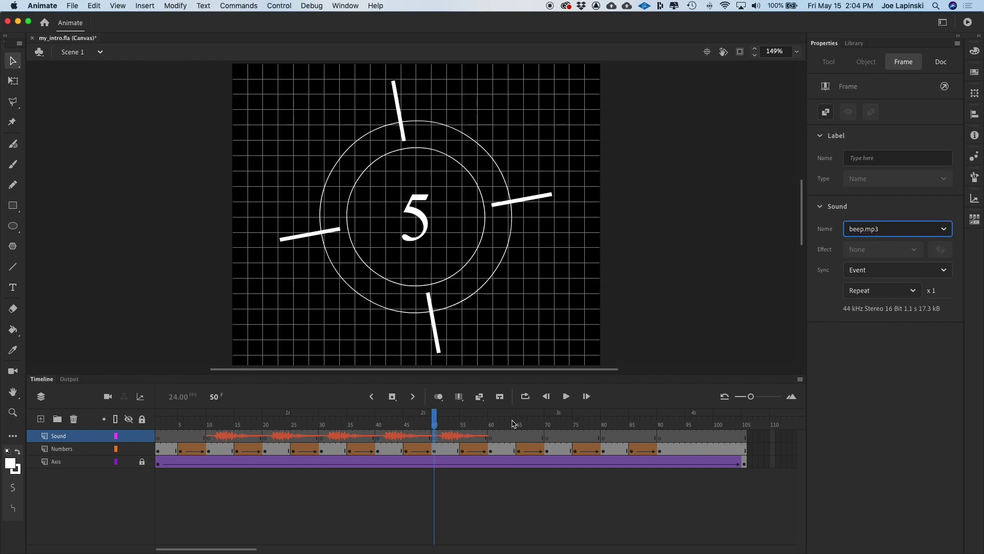
# Assign beep.mp3 to the Sound layer's keyframes at frames 60, 70 and 80, where the 4, 3 and 2 start
pyautogui.click(493, 437)
pyautogui.click(878, 229)
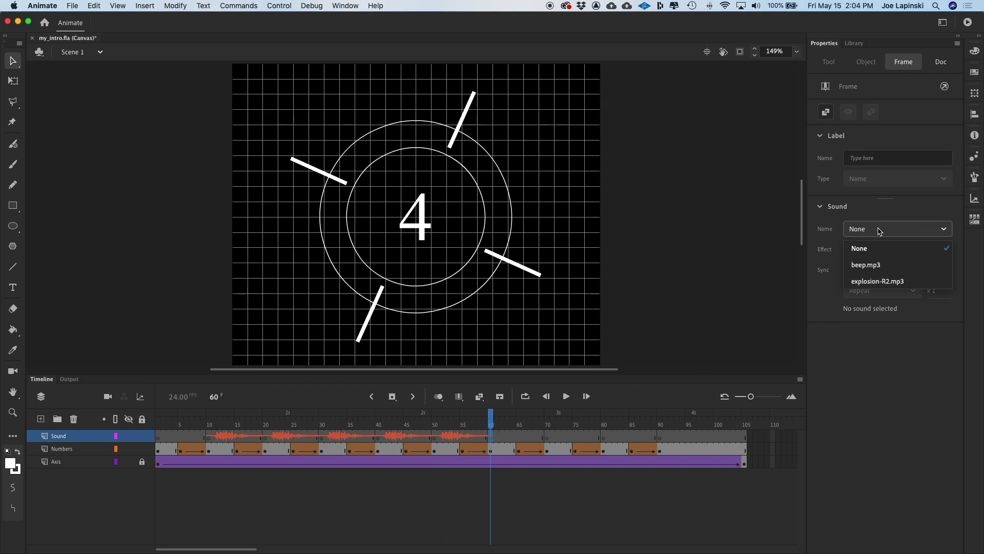
pyautogui.click(871, 265)
pyautogui.click(548, 437)
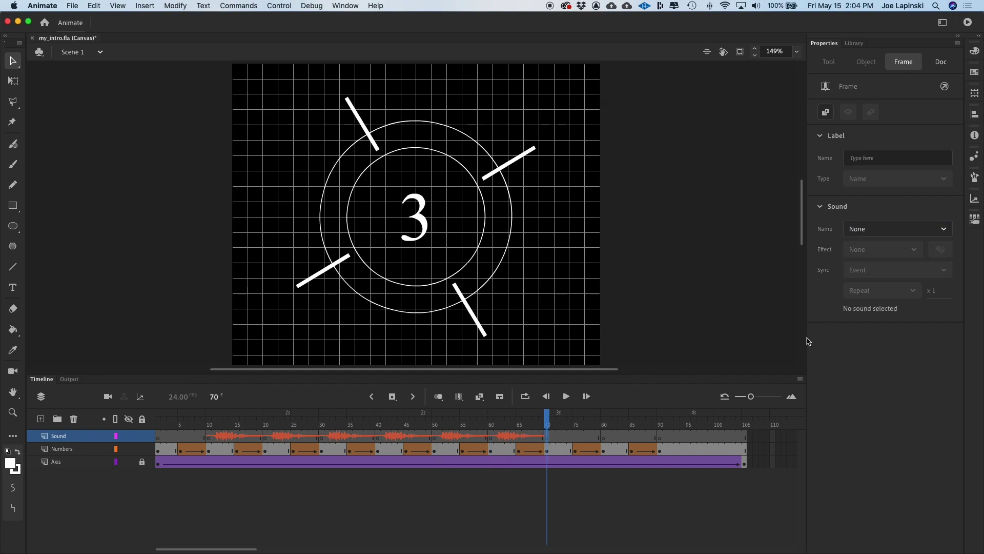
pyautogui.click(870, 229)
pyautogui.click(859, 265)
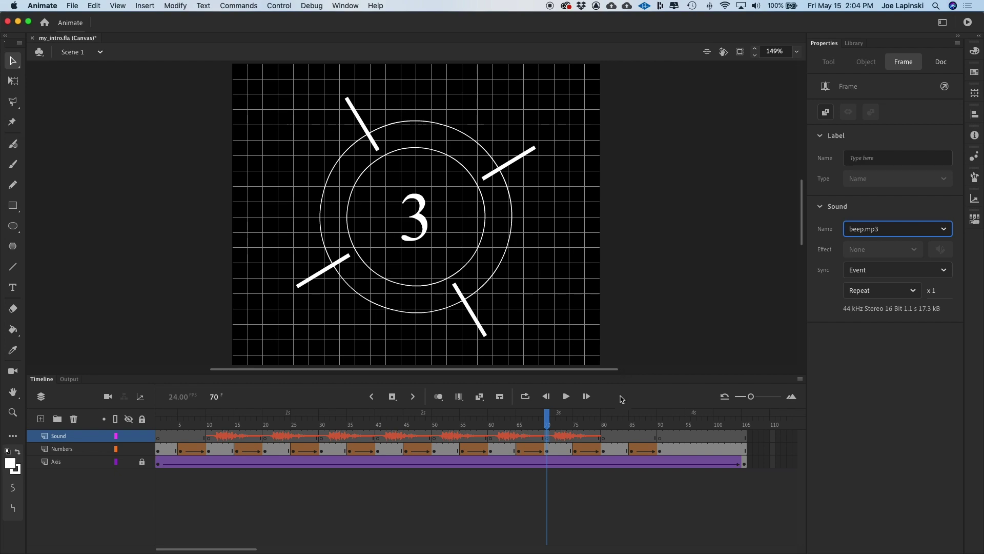
pyautogui.click(606, 436)
pyautogui.click(871, 229)
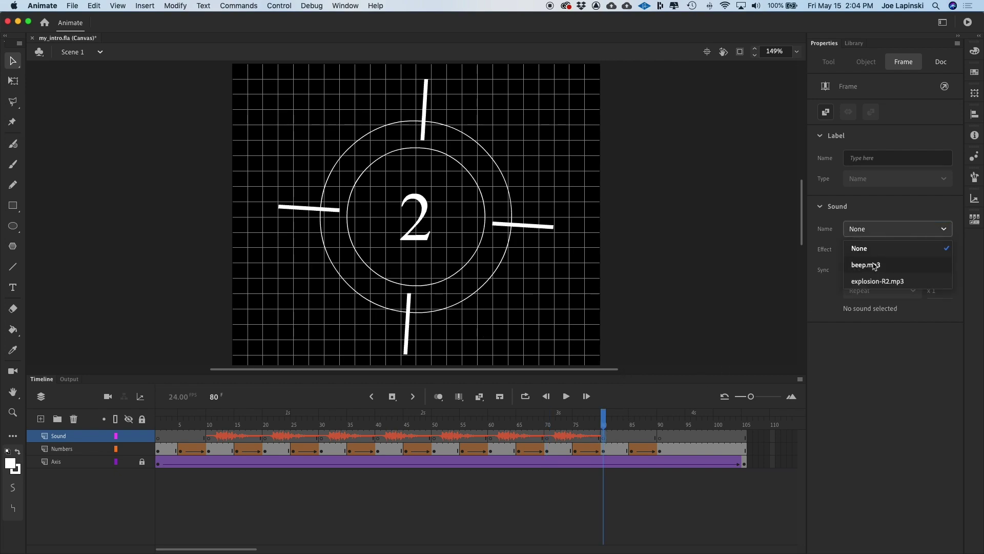
pyautogui.click(872, 264)
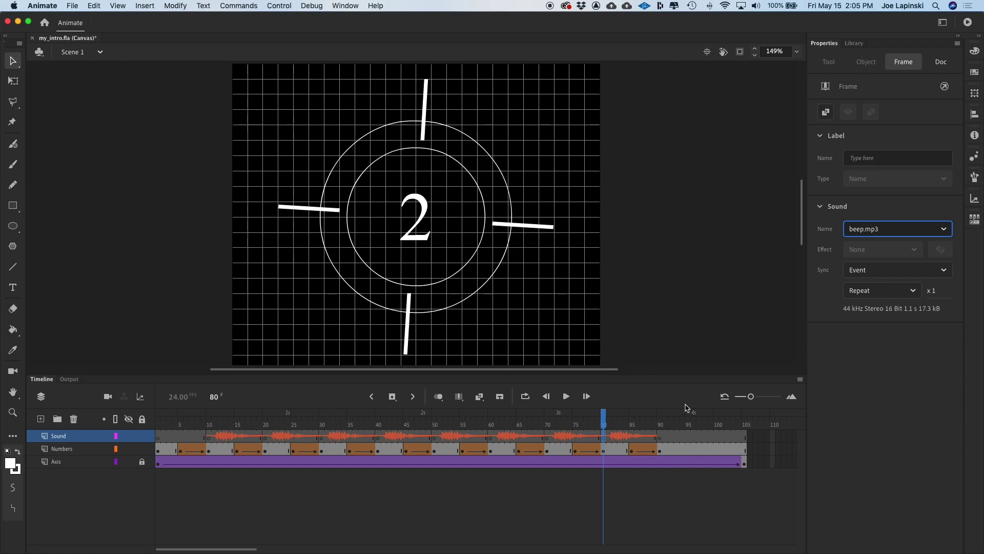
# Test the countdown in the browser, reload it to replay from the start, and copy the test page's address
pyautogui.press('super+Return')
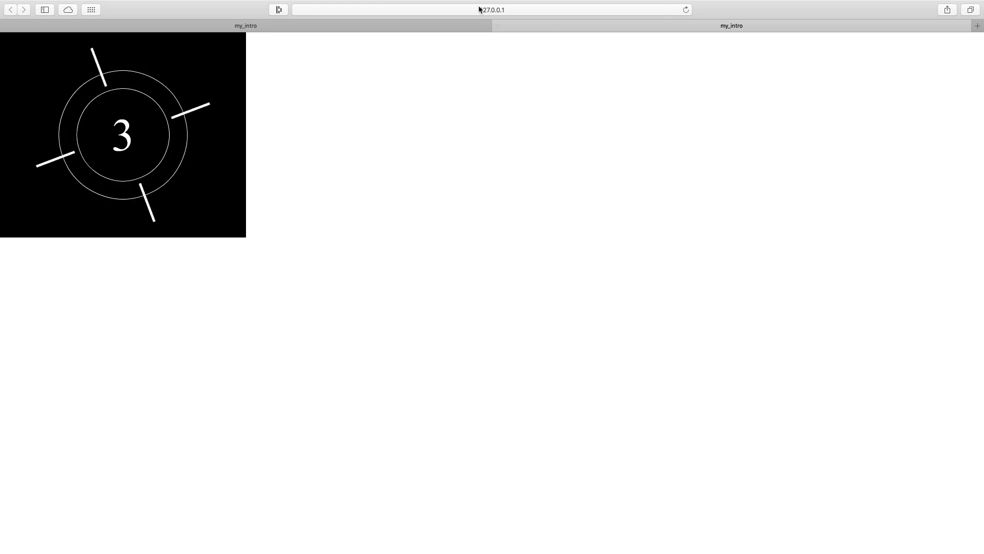
pyautogui.click(686, 11)
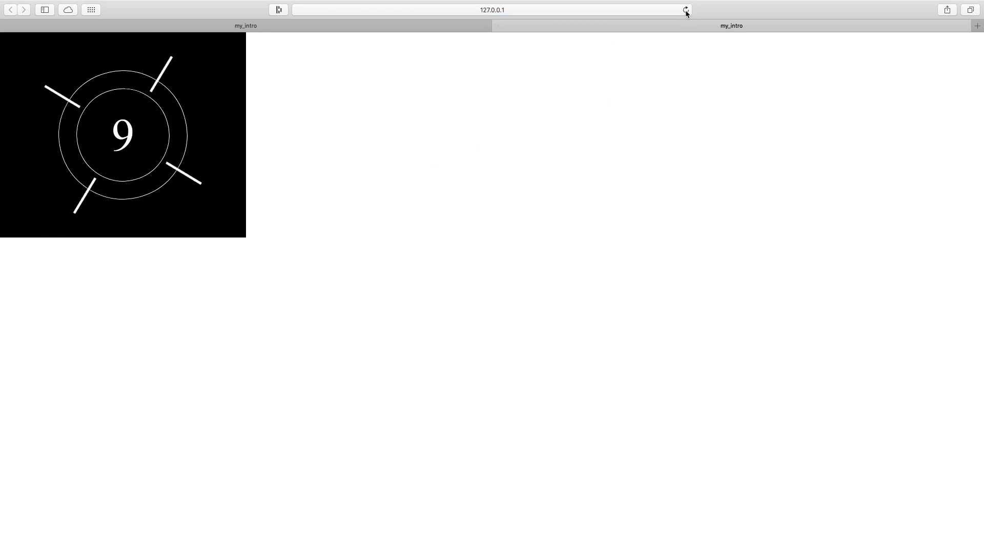
pyautogui.click(543, 8)
pyautogui.press('super+c')
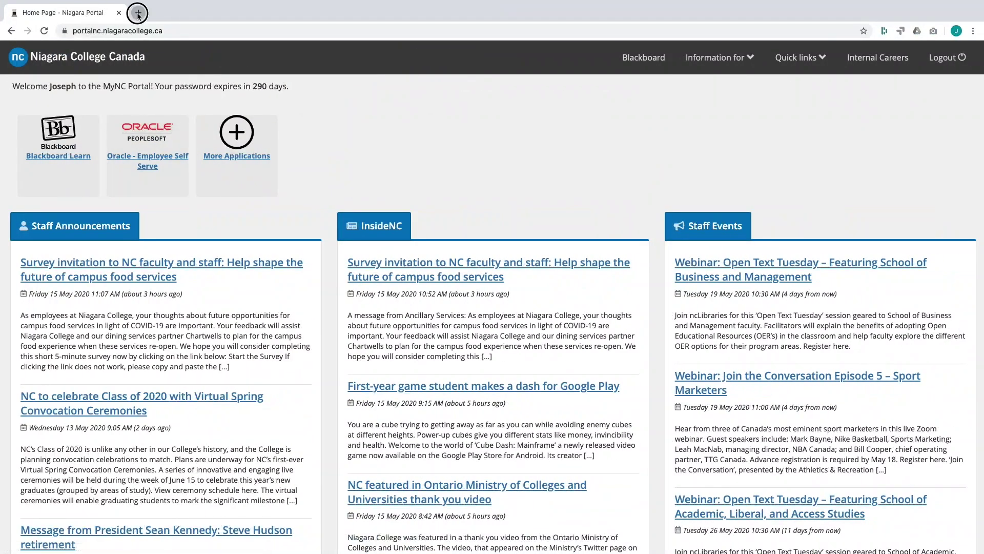
# Play the my_intro test page from the copied address in a new Chrome tab, and close that tab
pyautogui.click(137, 15)
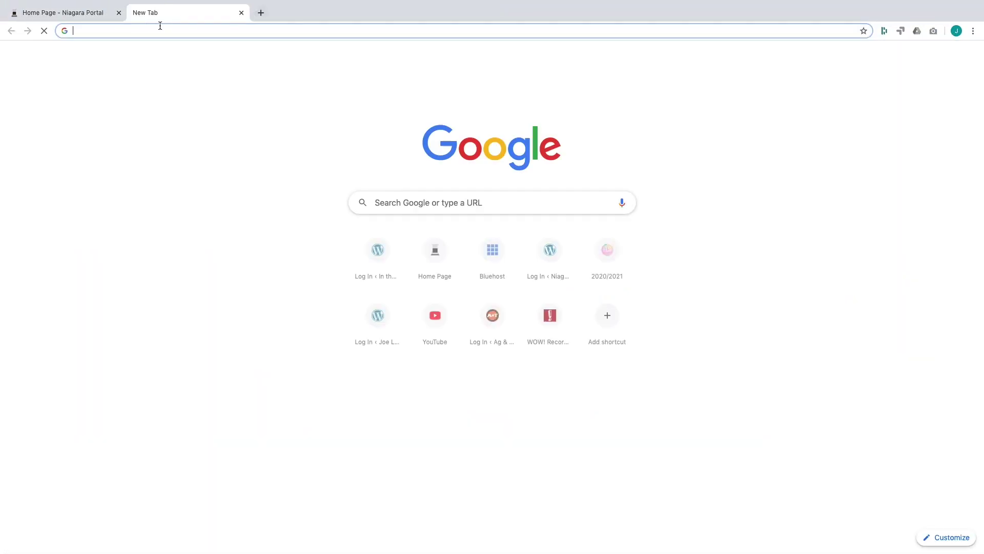
pyautogui.press('super+v')
pyautogui.press('Return')
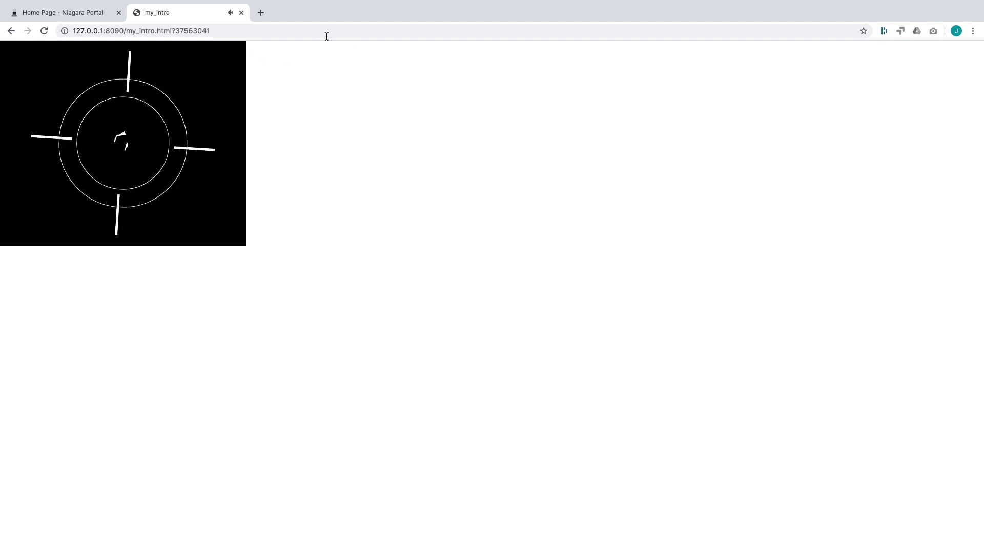
pyautogui.click(241, 13)
pyautogui.hotkey('ctrl', 'Left')
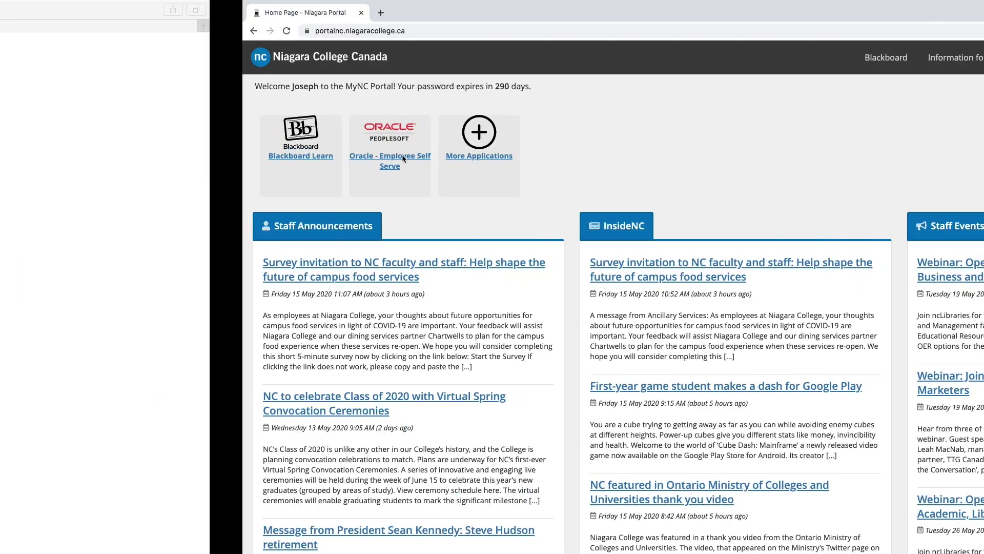
pyautogui.hotkey('ctrl', 'Left')
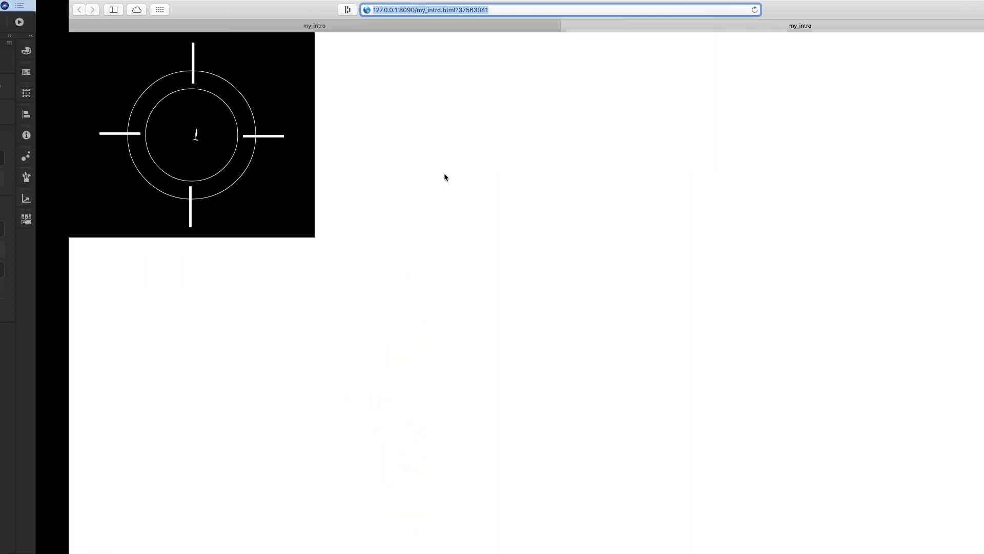
pyautogui.hotkey('ctrl', 'Right')
pyautogui.hotkey('ctrl', 'Right')
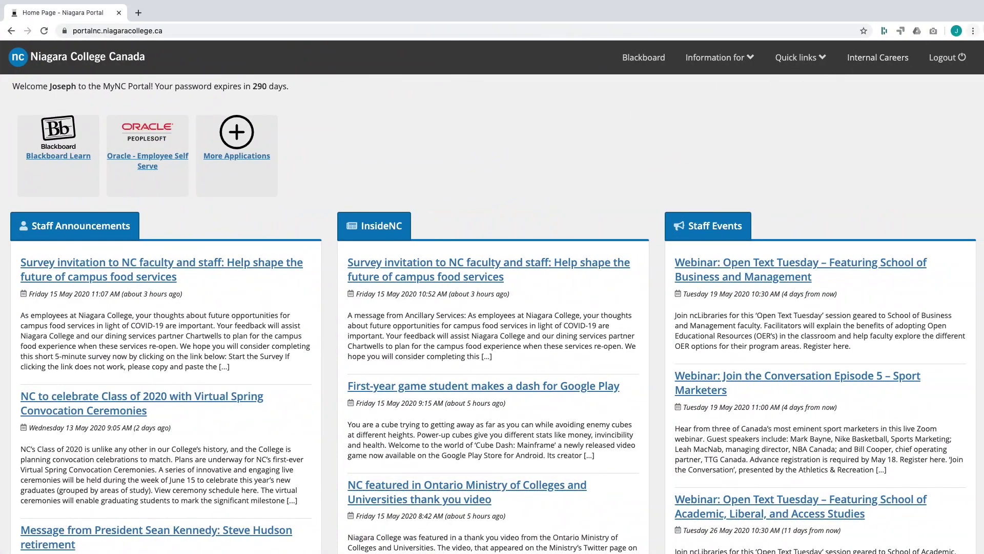
# Open Chrome's settings and search them for "sound"
pyautogui.click(972, 32)
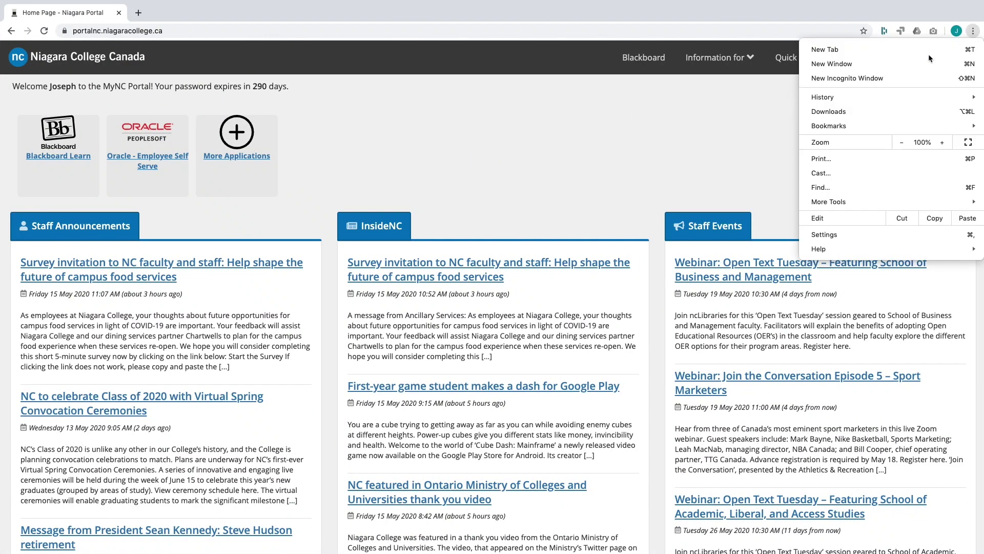
pyautogui.click(824, 234)
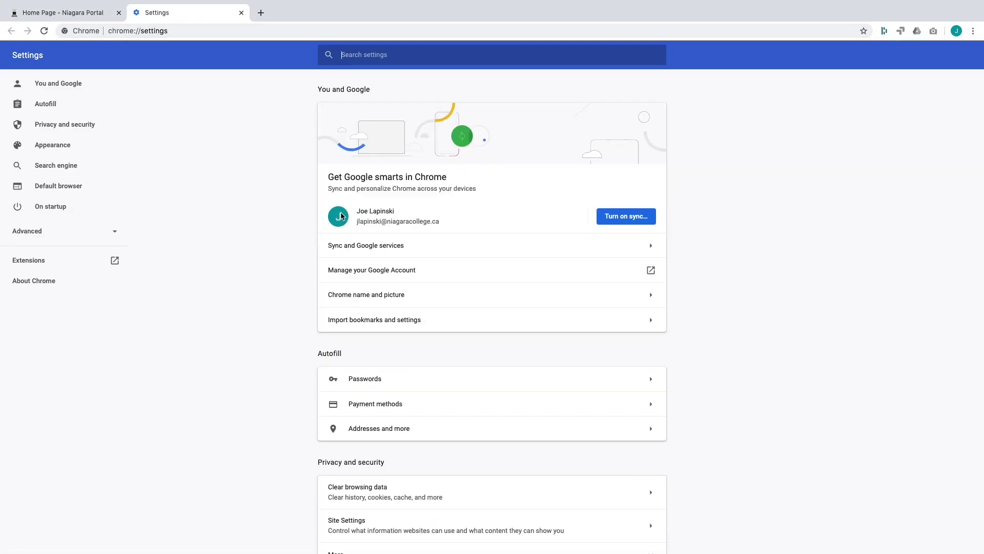
pyautogui.click(364, 53)
pyautogui.write('sound')
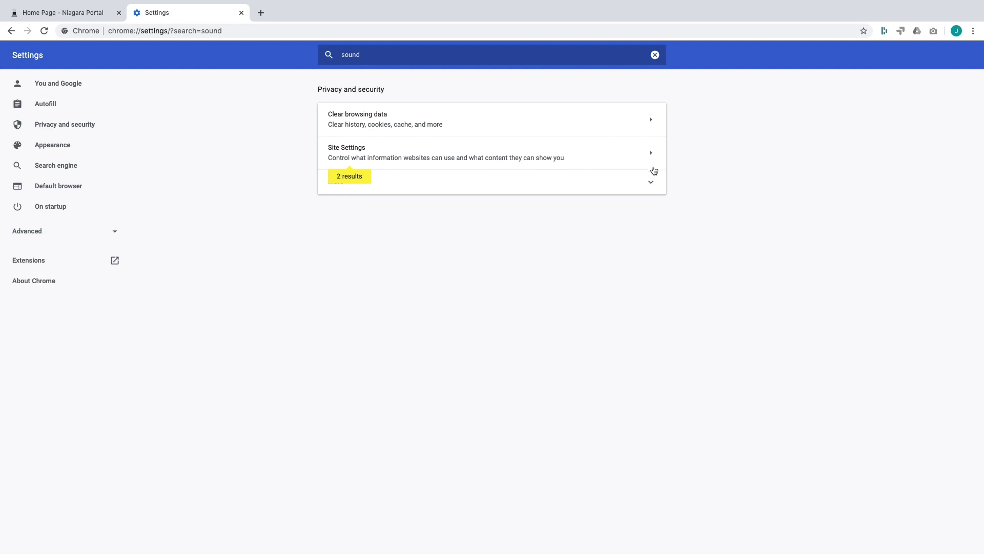
pyautogui.click(650, 182)
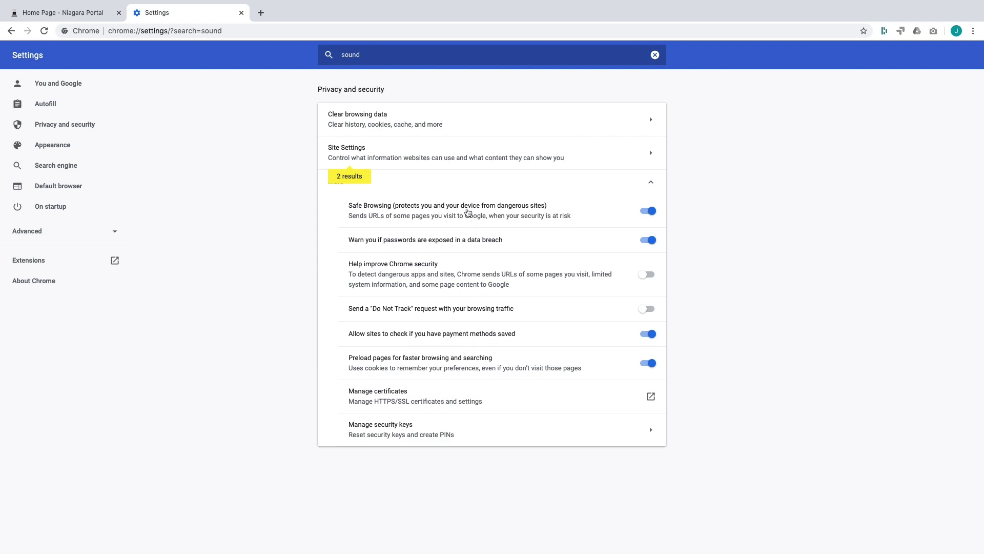
pyautogui.click(648, 149)
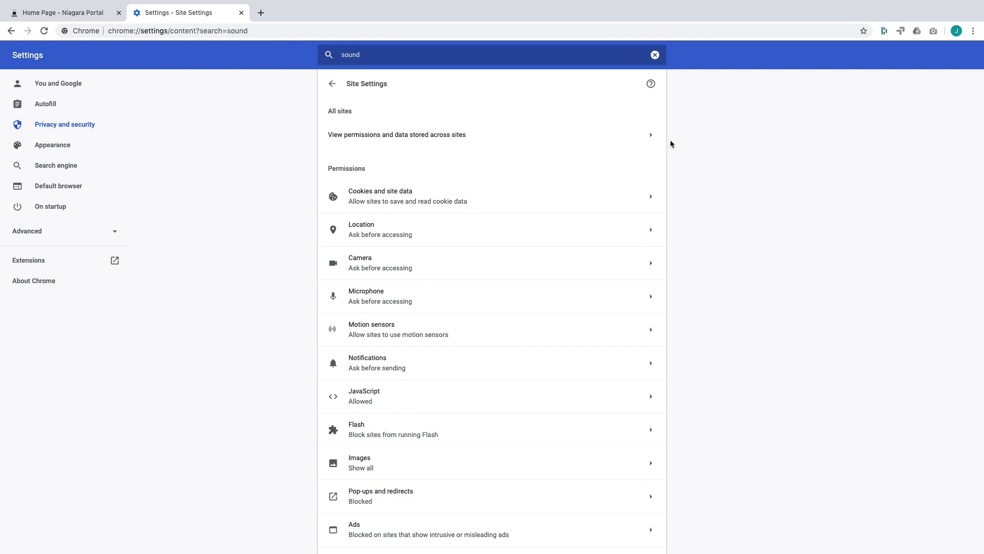
pyautogui.scroll(-1, 614, 247)
pyautogui.scroll(1, 614, 247)
pyautogui.click(332, 84)
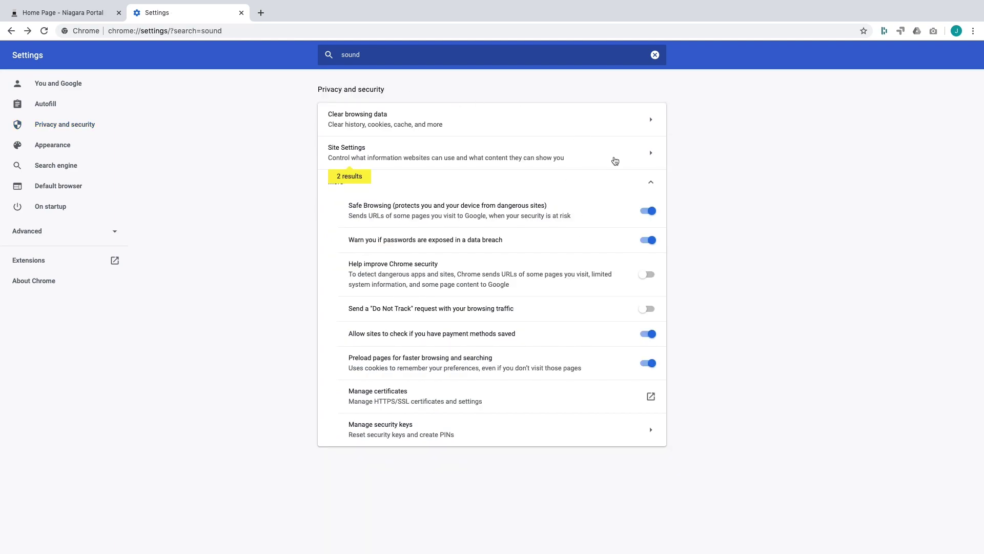
# Open the Sound permission in Site Settings to check which sites are allowed to play sound
pyautogui.click(651, 153)
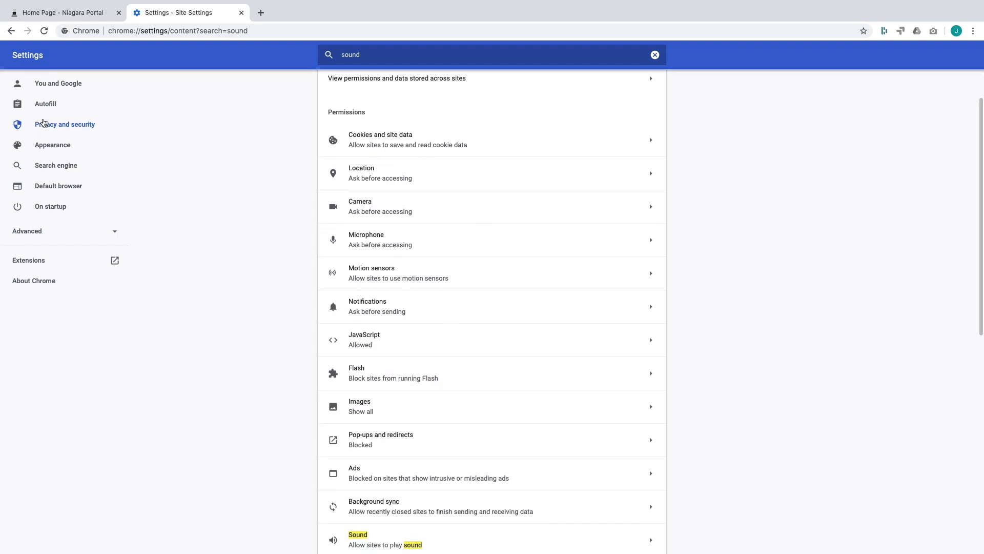
pyautogui.scroll(-2, 591, 474)
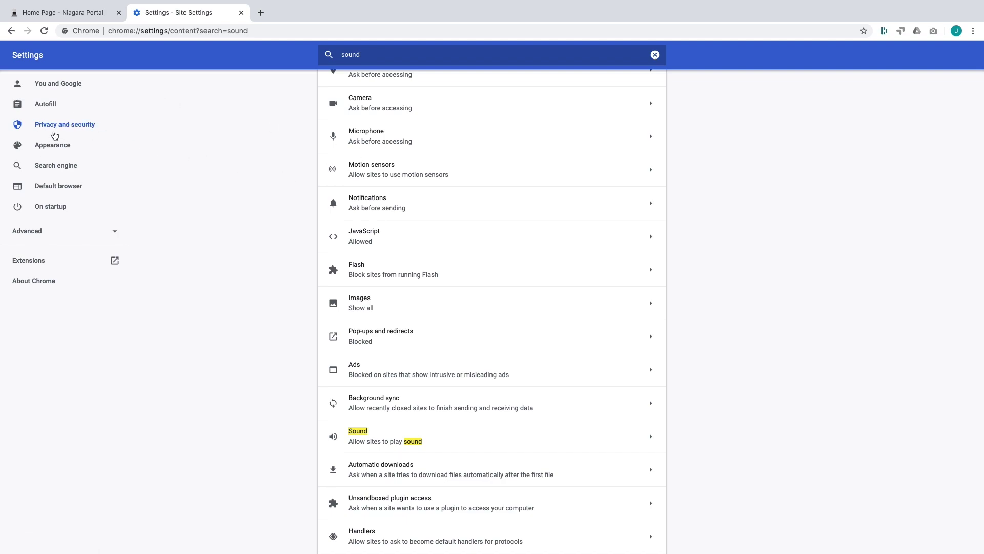
pyautogui.scroll(-3, 564, 212)
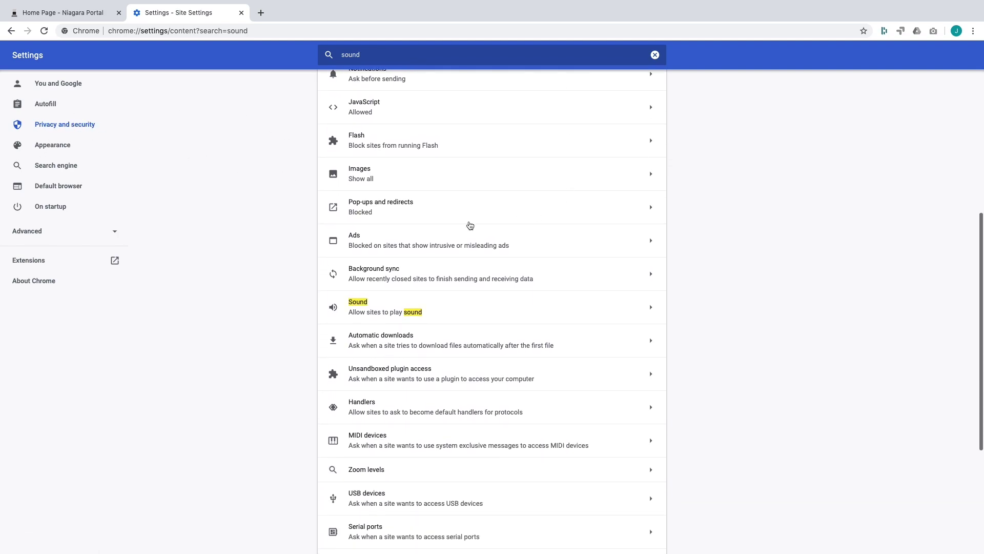
pyautogui.click(417, 312)
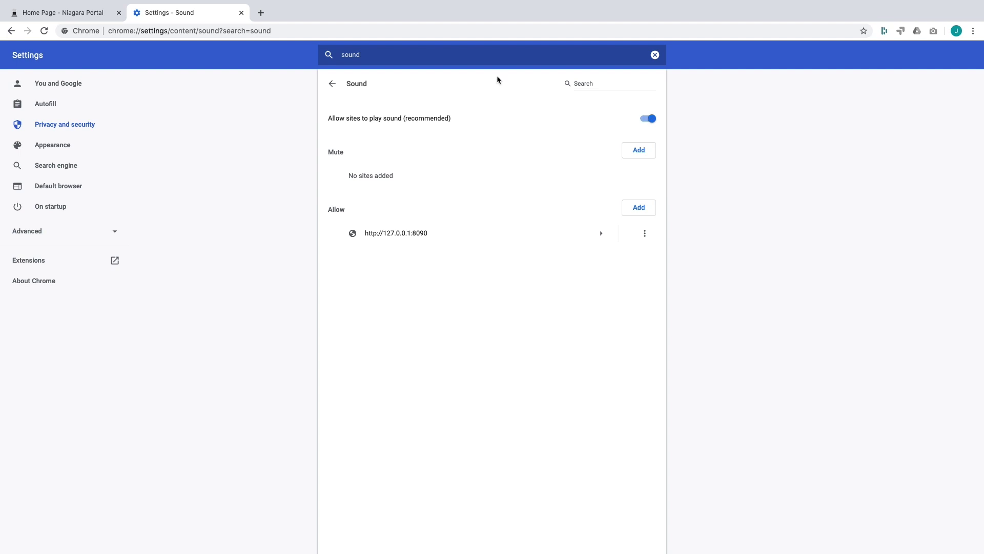
# Close Chrome's settings tab, return to the my_intro document in Animate, and show its timeline
pyautogui.click(240, 13)
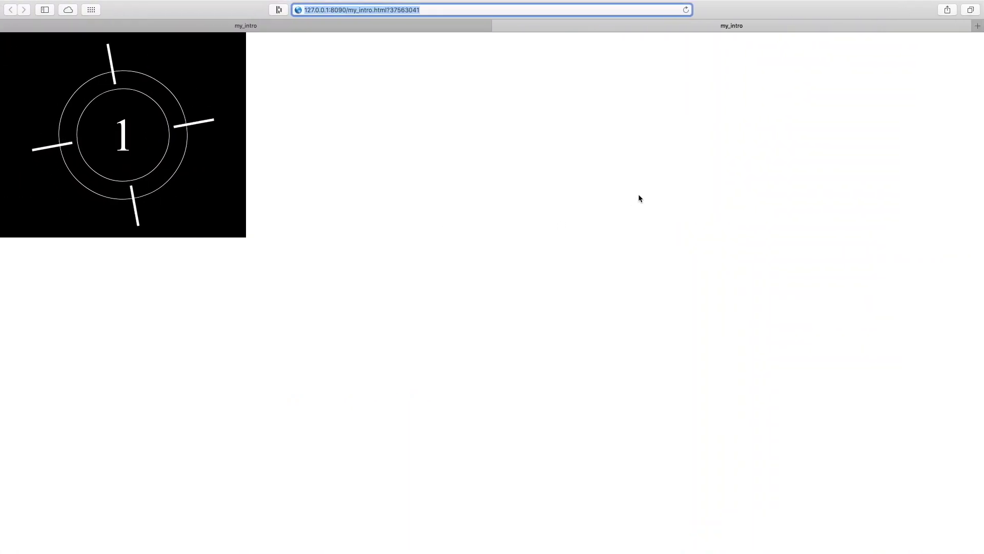
pyautogui.hotkey('ctrl', 'Left')
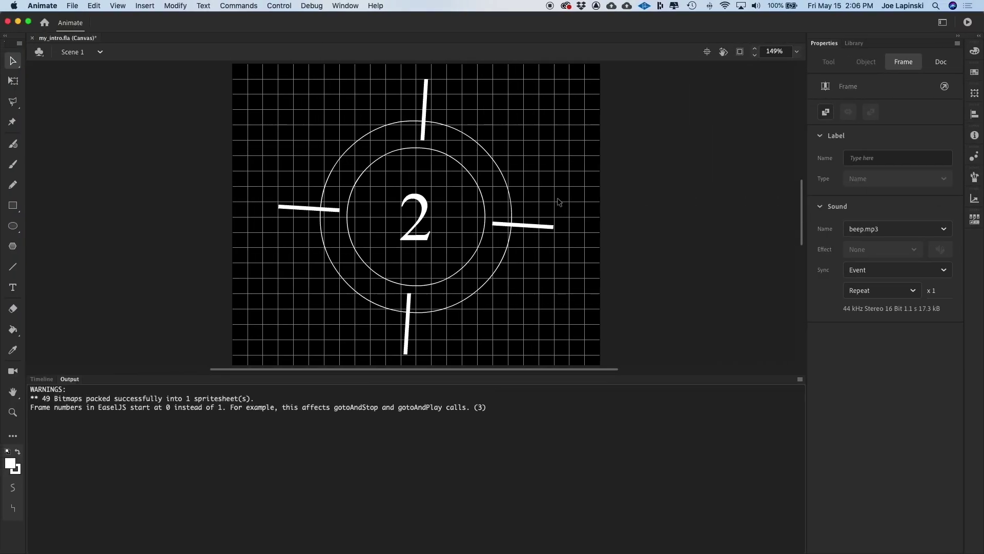
pyautogui.click(42, 378)
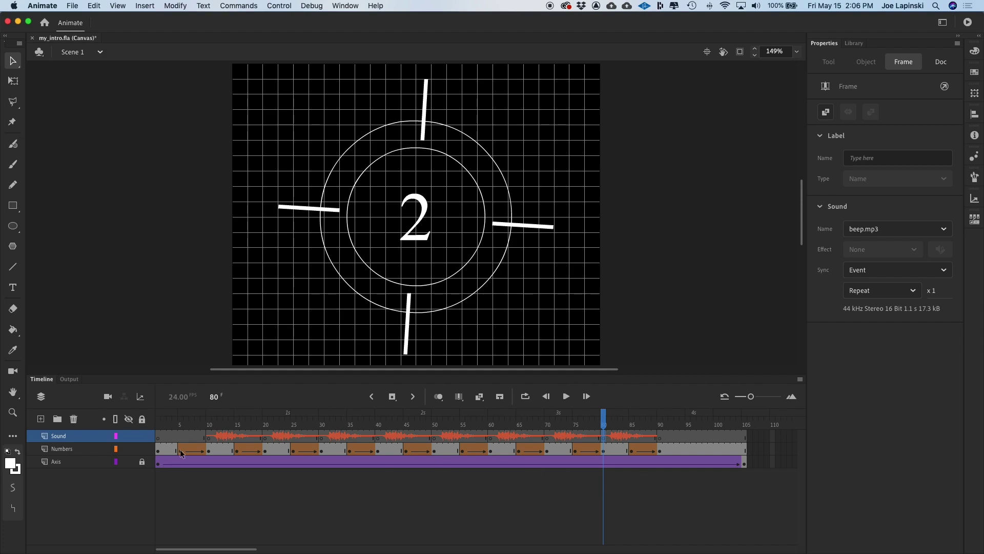
# Set the document's frame rate to 12 FPS
pyautogui.click(657, 226)
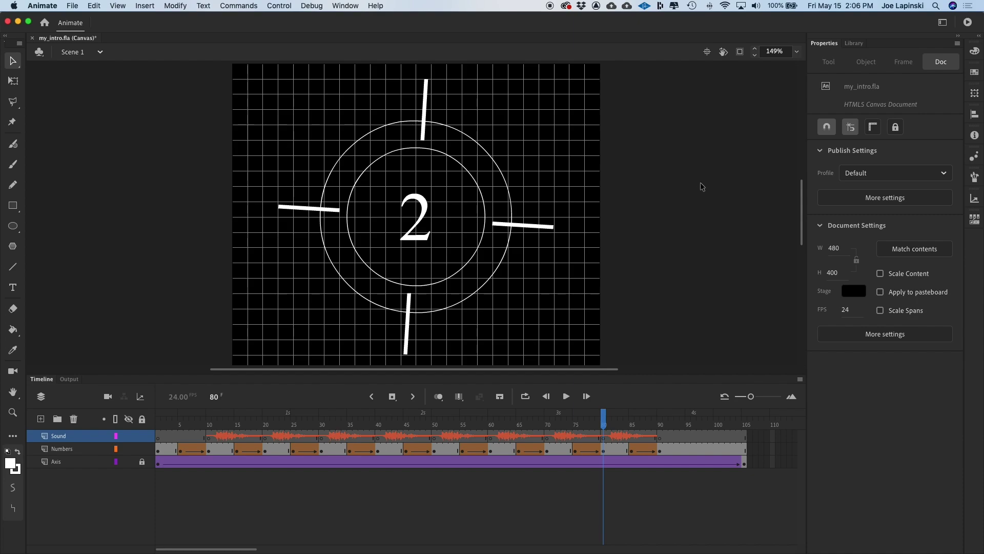
pyautogui.click(184, 399)
pyautogui.click(845, 309)
pyautogui.write('12')
pyautogui.press('Return')
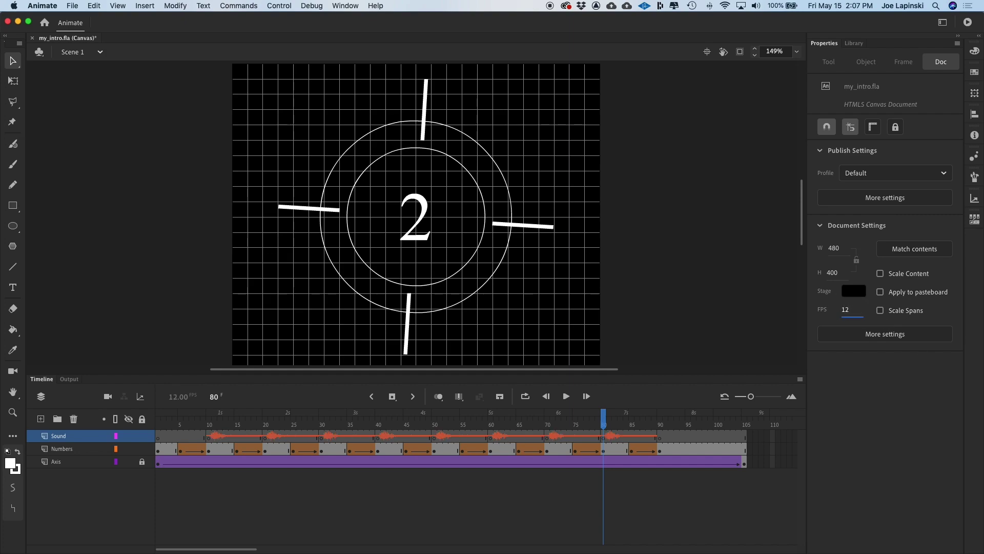
# Test the slowed countdown in the browser, close the test tab, and return to the timeline in Animate
pyautogui.press('super+Return')
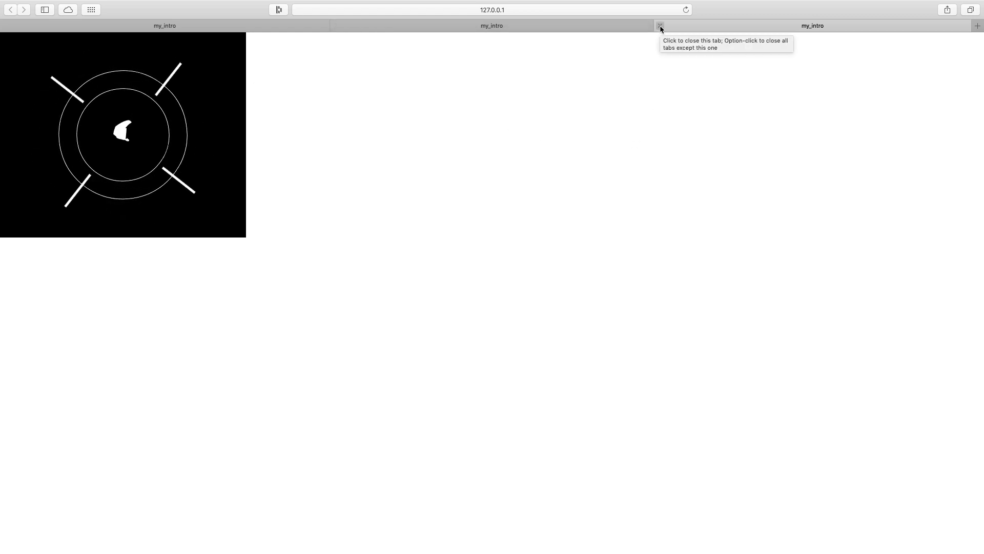
pyautogui.click(660, 28)
pyautogui.press('super+Tab')
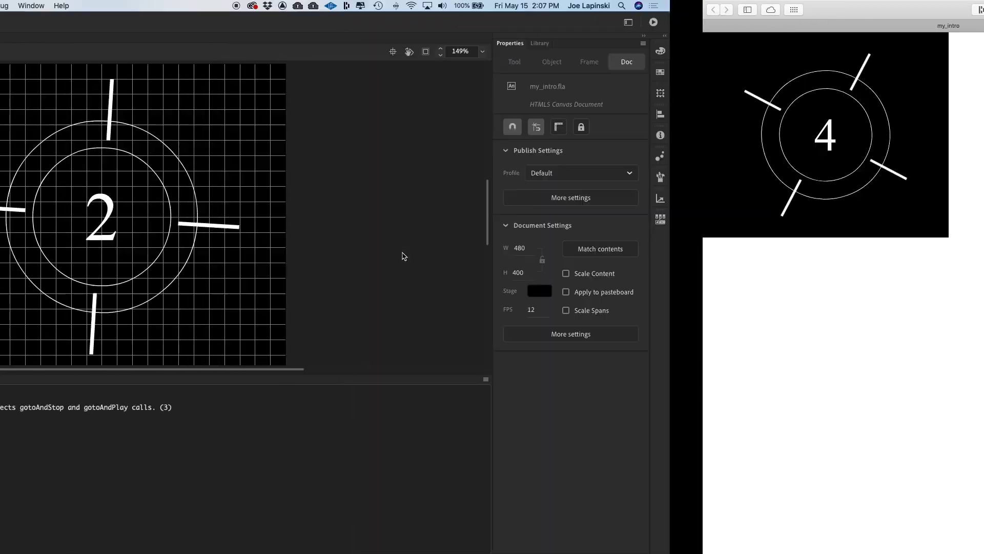
pyautogui.click(41, 379)
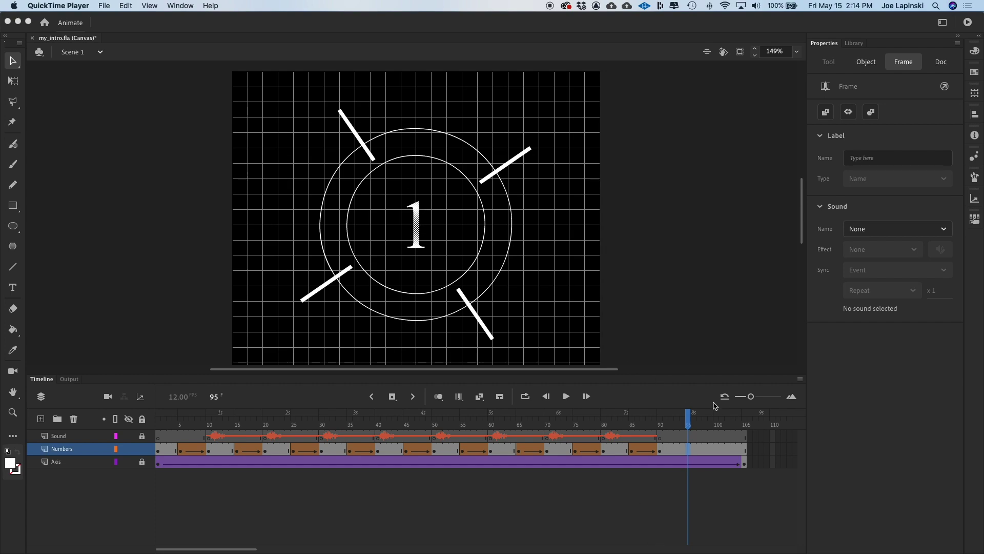
# Insert keyframes on the Numbers layer at frames 95, 100 and 105
pyautogui.click(677, 419)
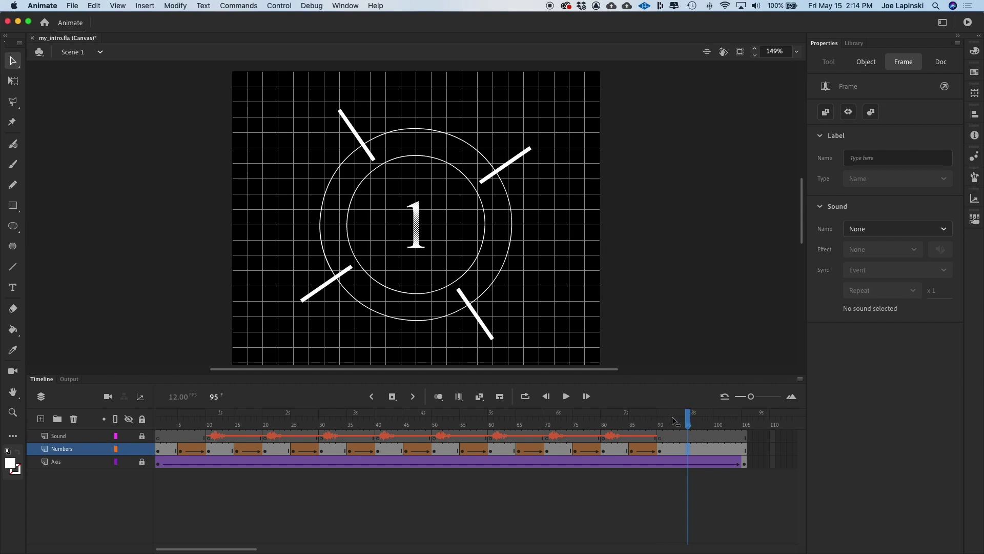
pyautogui.moveTo(687, 419)
pyautogui.mouseDown()
pyautogui.moveTo(655, 422)
pyautogui.moveTo(677, 426)
pyautogui.mouseUp()
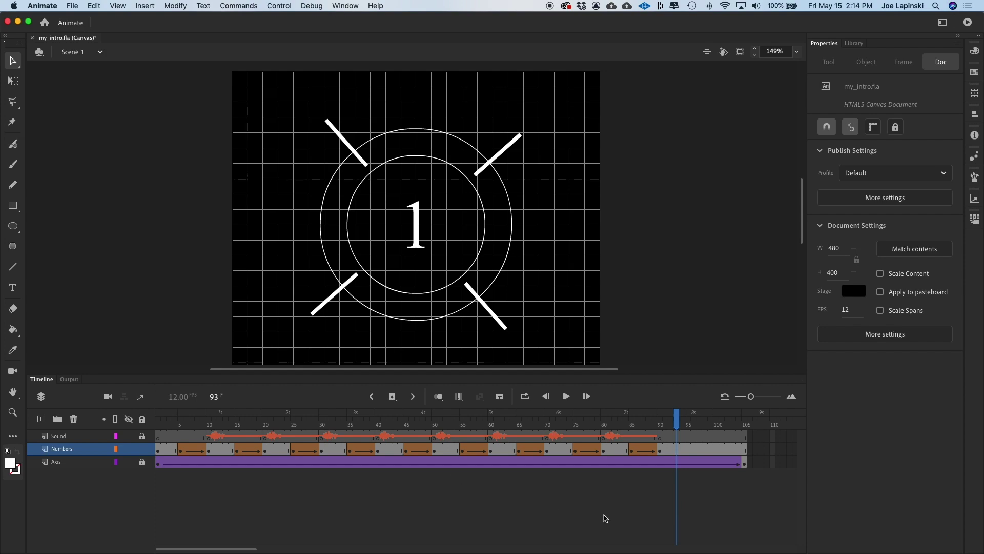
pyautogui.click(689, 451)
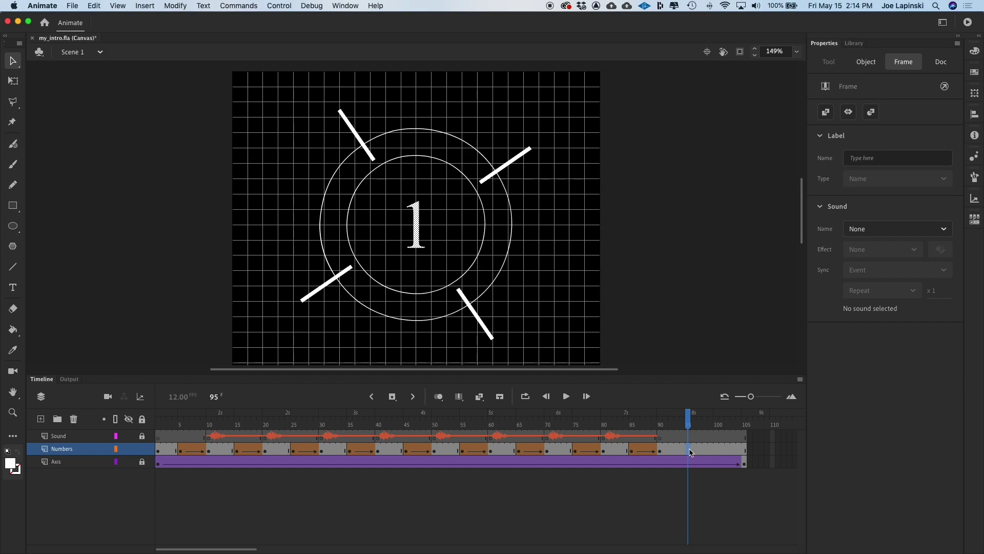
pyautogui.press('F6')
pyautogui.click(717, 451)
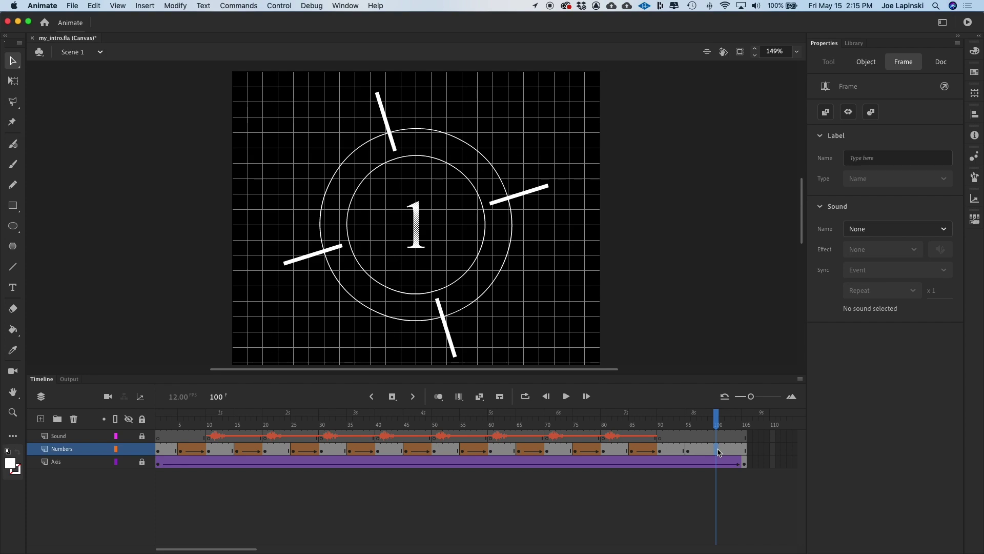
pyautogui.press('F6')
pyautogui.click(745, 449)
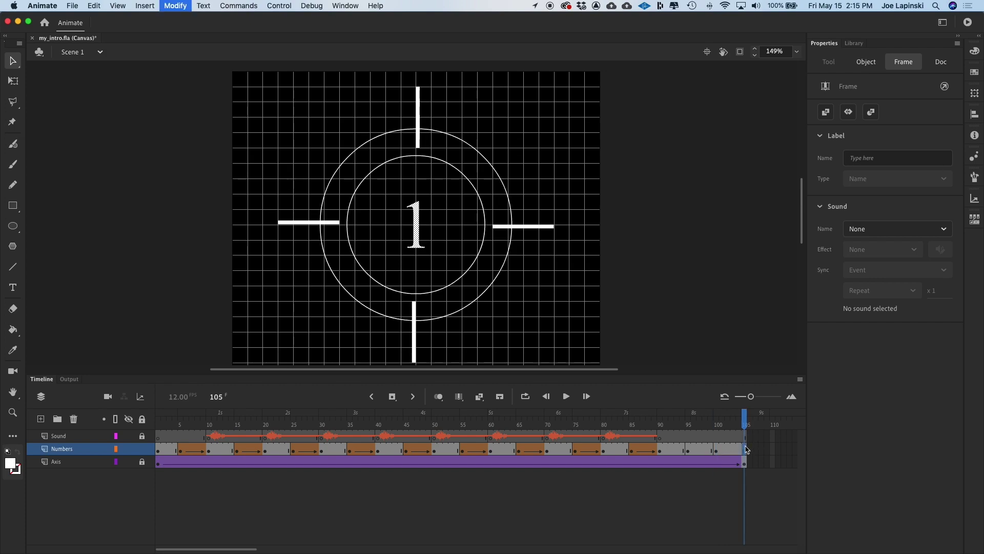
pyautogui.press('F6')
# Delete the number 1 from the Numbers layer's keyframe at frame 100
pyautogui.click(716, 451)
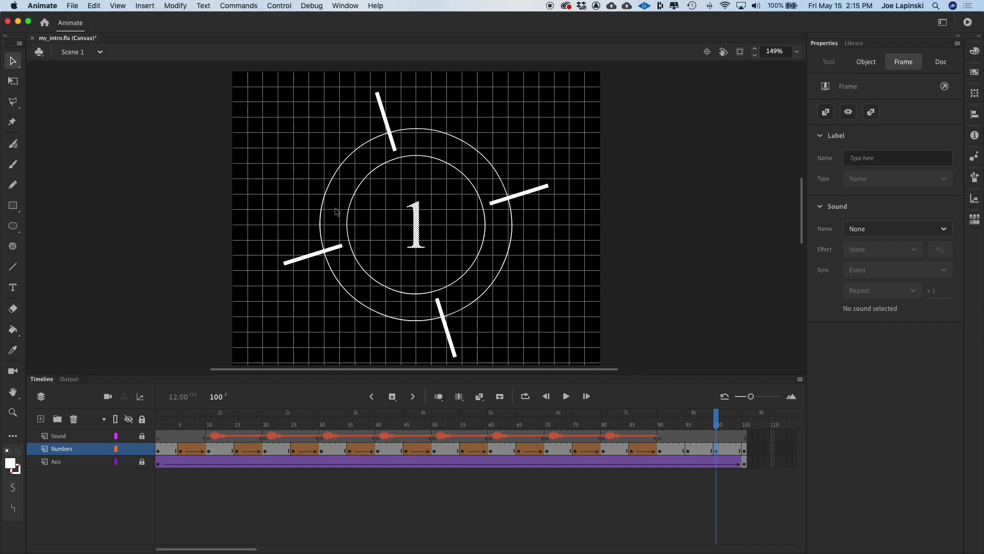
pyautogui.click(416, 225)
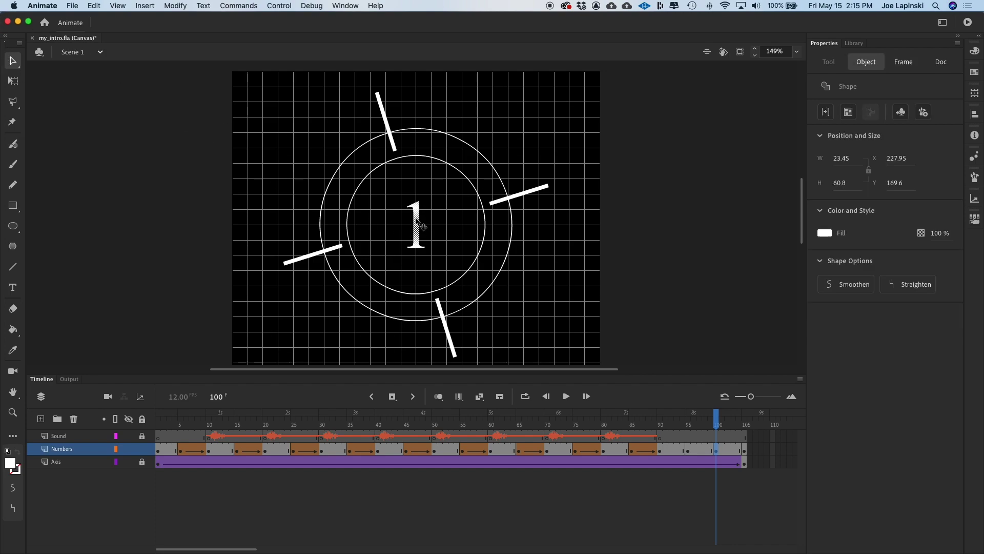
pyautogui.press('Delete')
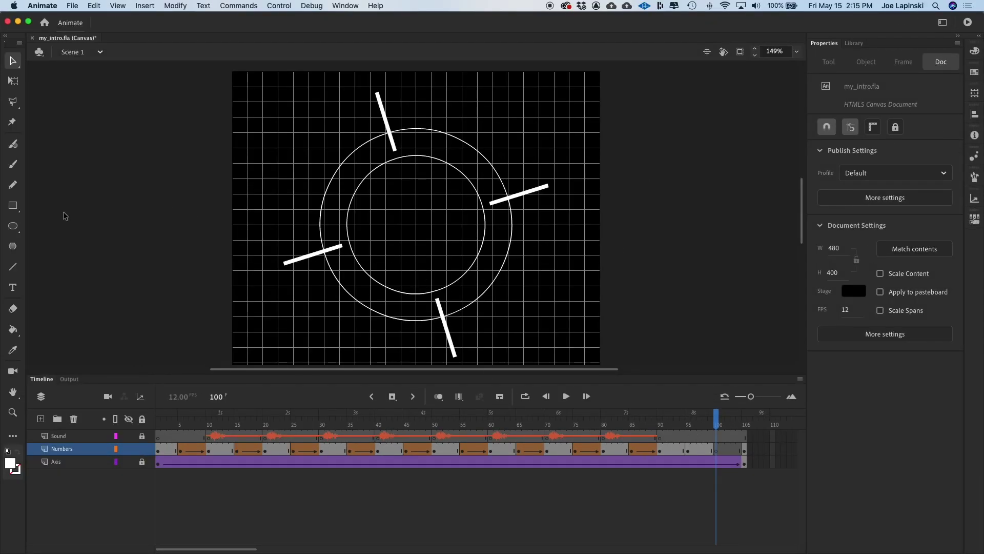
# Draw a white, strokeless circle about 59 px across inside the inner ring at frame 100
pyautogui.click(13, 227)
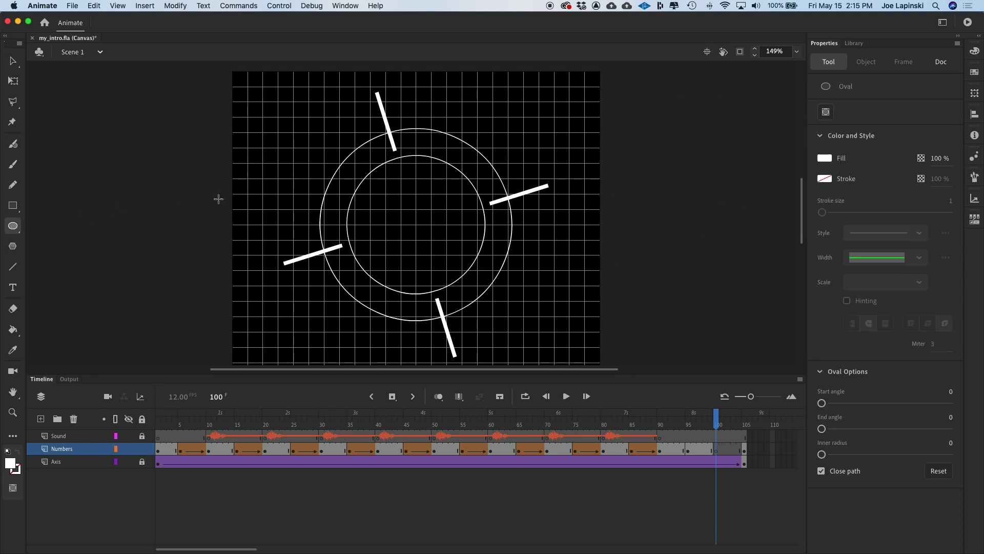
pyautogui.click(825, 158)
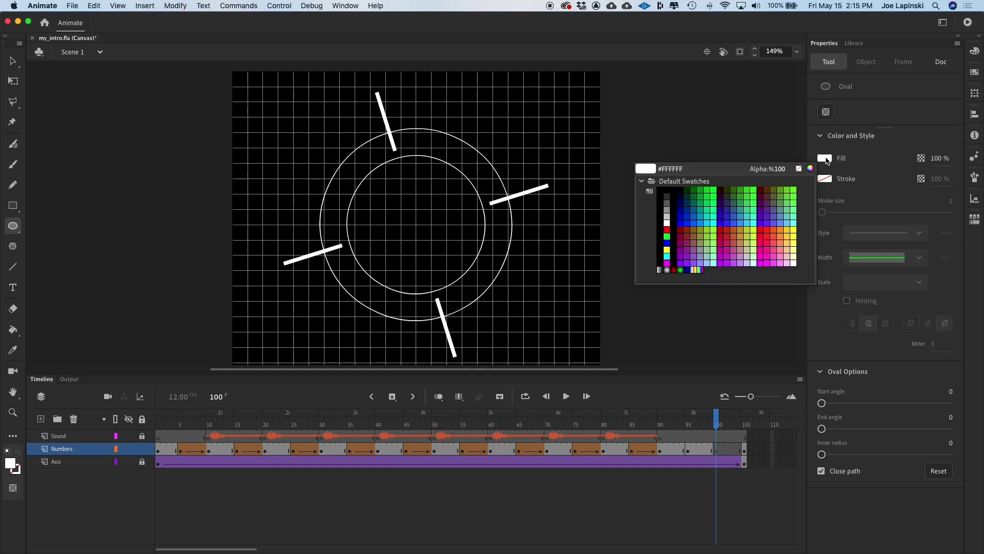
pyautogui.click(667, 223)
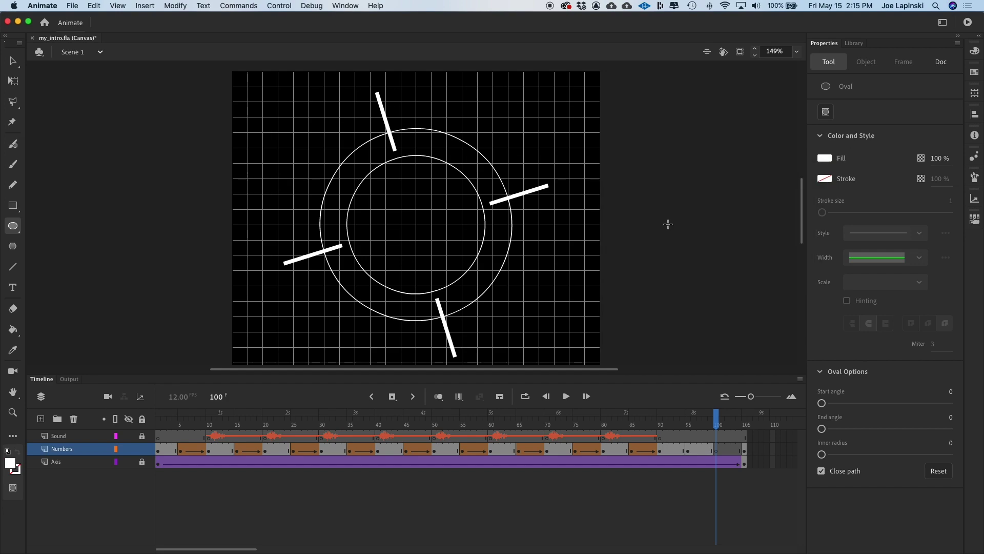
pyautogui.click(825, 178)
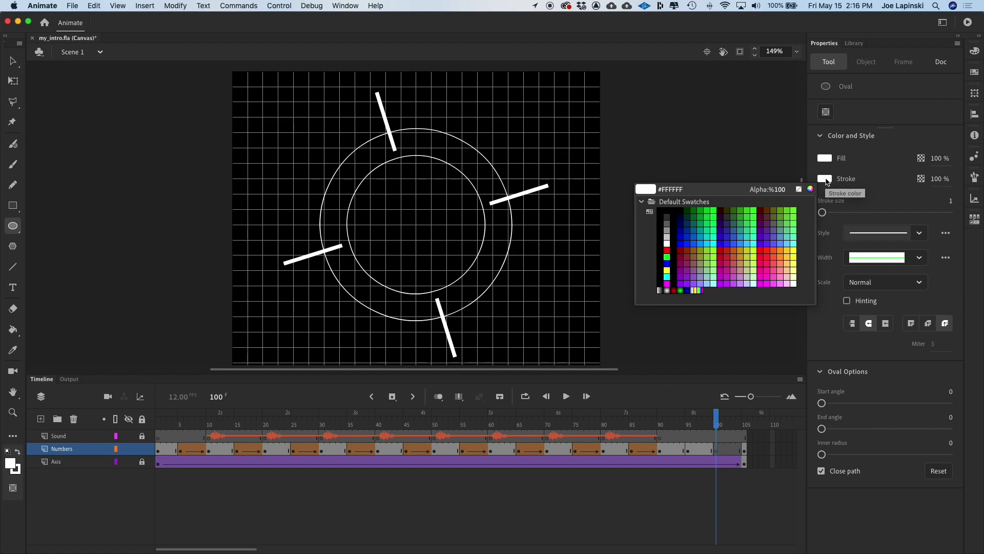
pyautogui.click(799, 190)
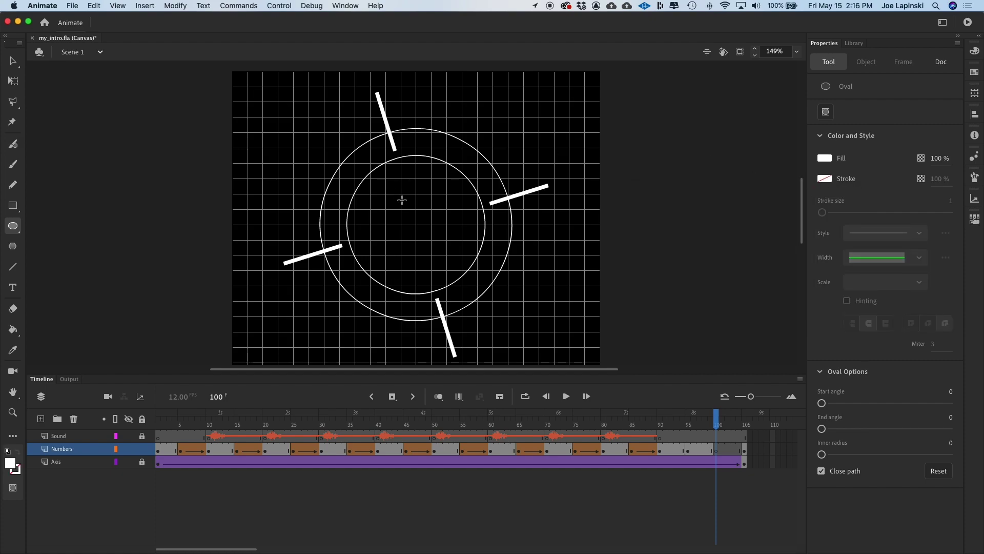
pyautogui.moveTo(401, 201); pyautogui.dragTo(445, 247)
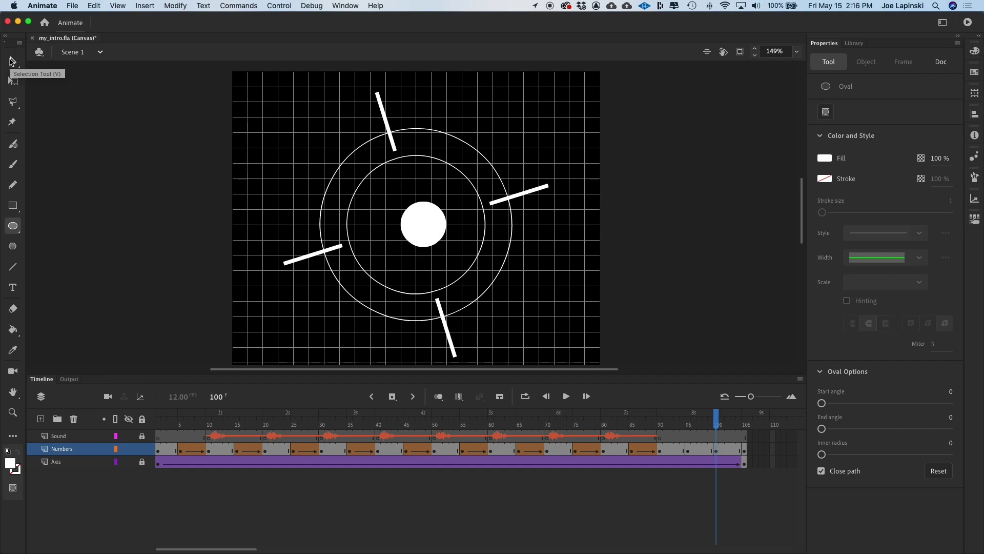
# Set the white circle's width and height to 70 px
pyautogui.click(11, 61)
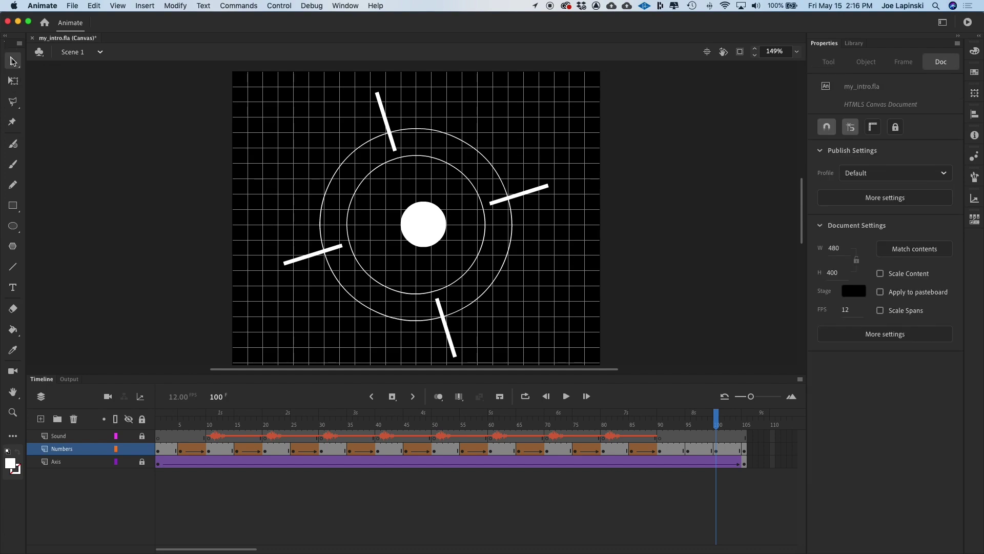
pyautogui.click(433, 221)
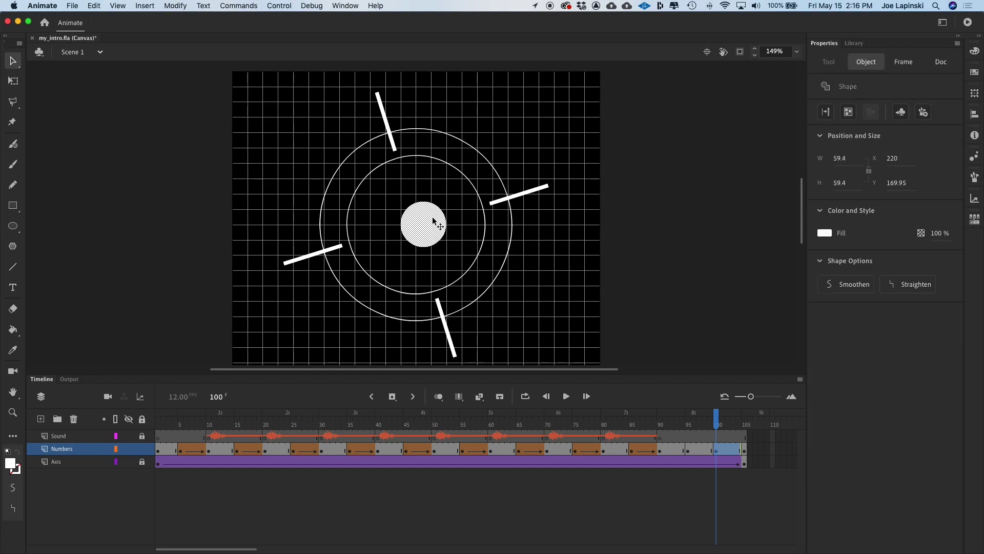
pyautogui.press('super+equal')
pyautogui.press('super+equal')
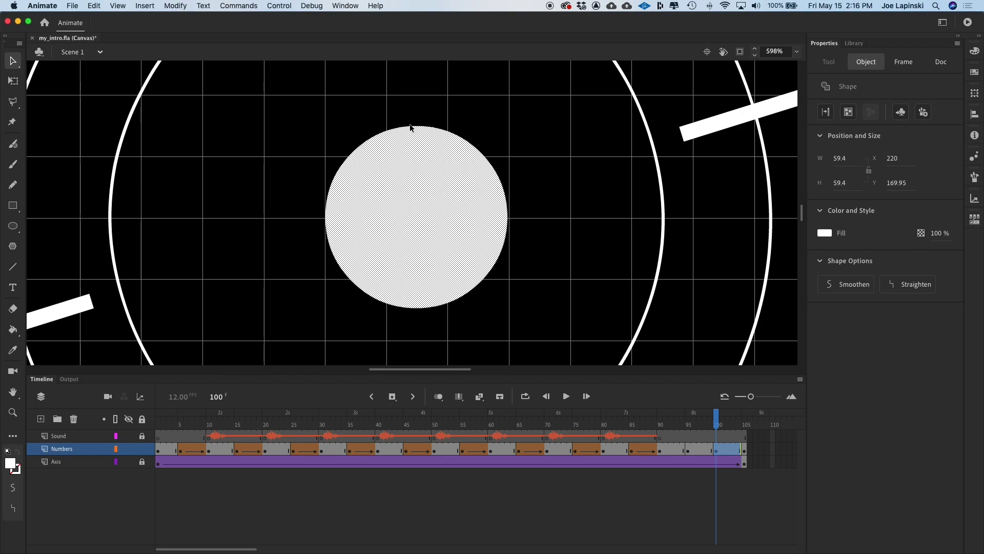
pyautogui.click(495, 142)
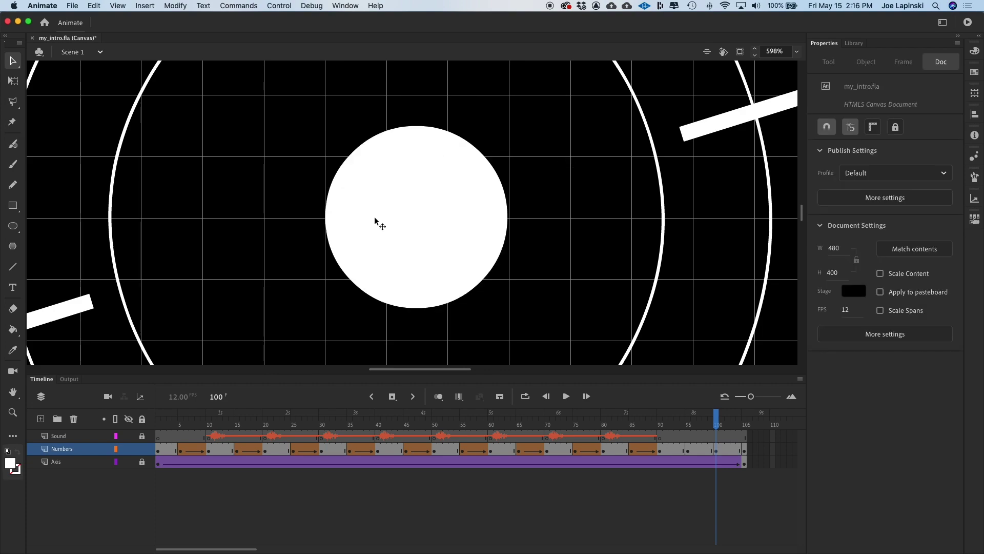
pyautogui.click(399, 225)
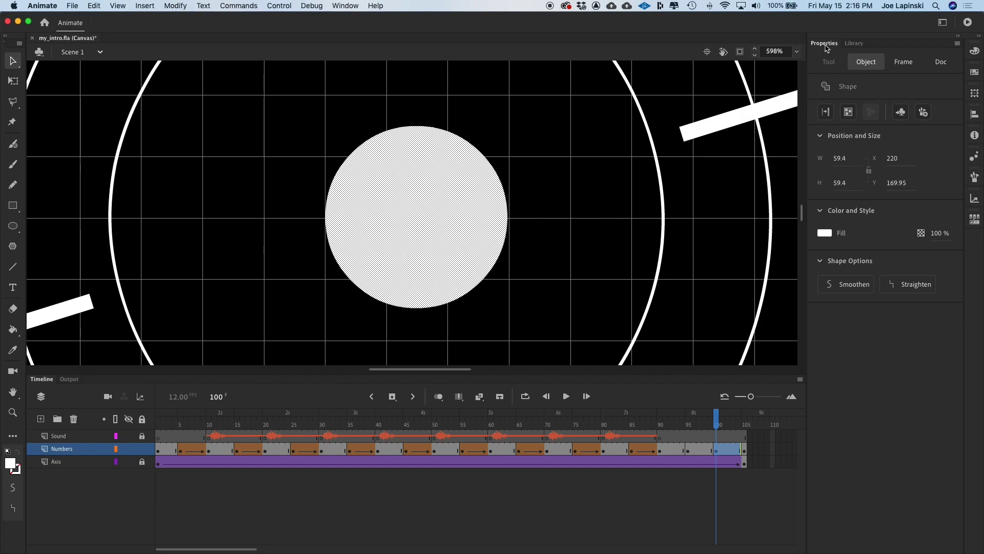
pyautogui.click(841, 160)
pyautogui.write('70')
pyautogui.press('Tab')
pyautogui.write('70')
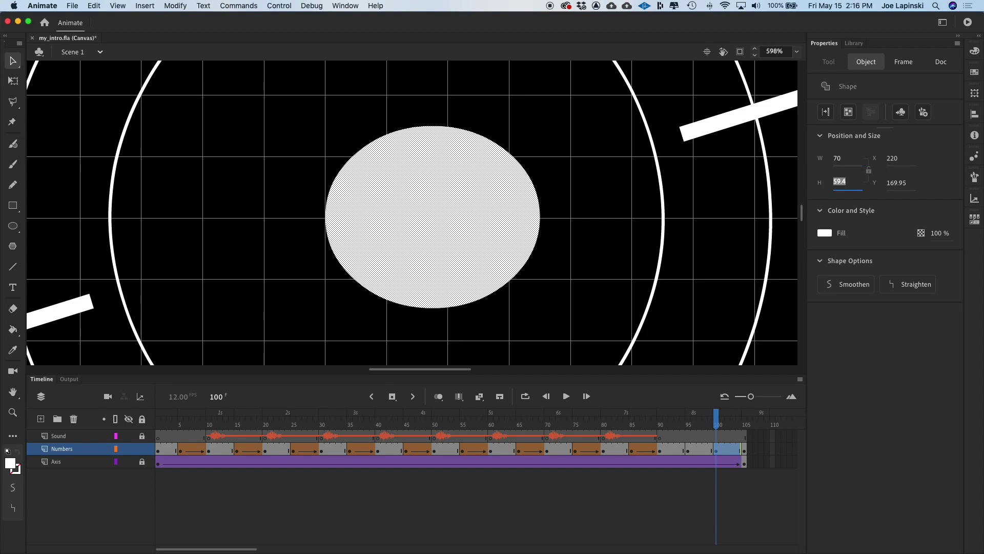
pyautogui.press('Return')
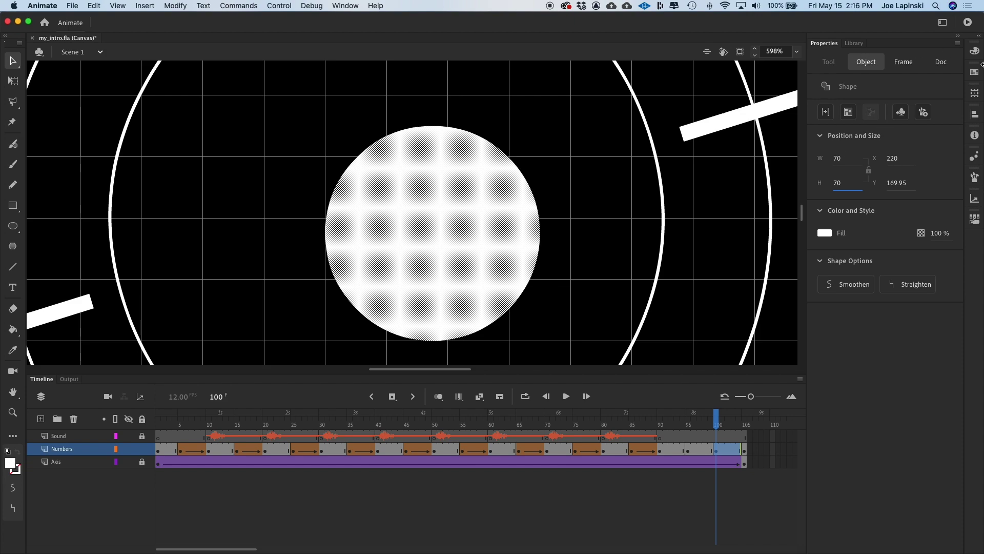
# Center the white circle horizontally and vertically on the stage
pyautogui.click(974, 116)
pyautogui.click(883, 133)
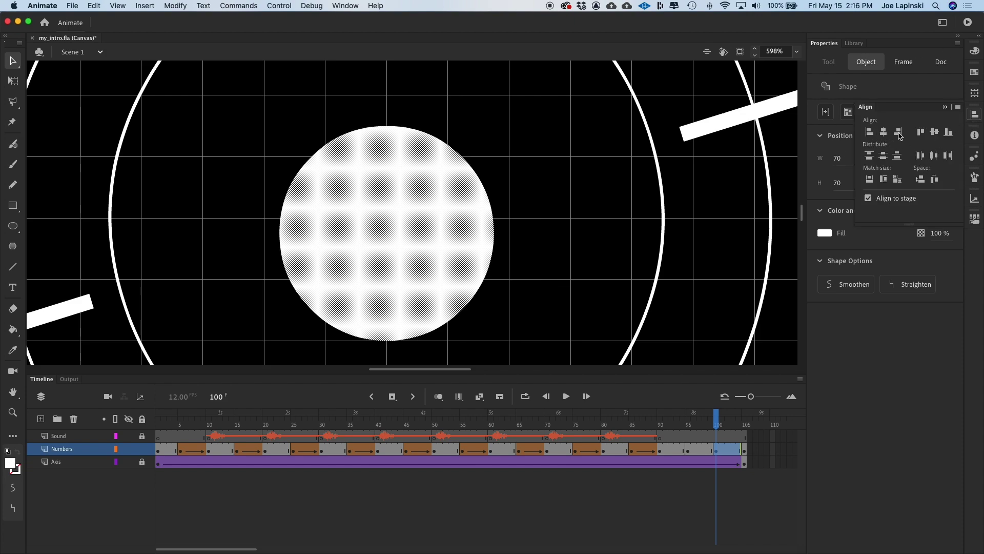
pyautogui.click(935, 132)
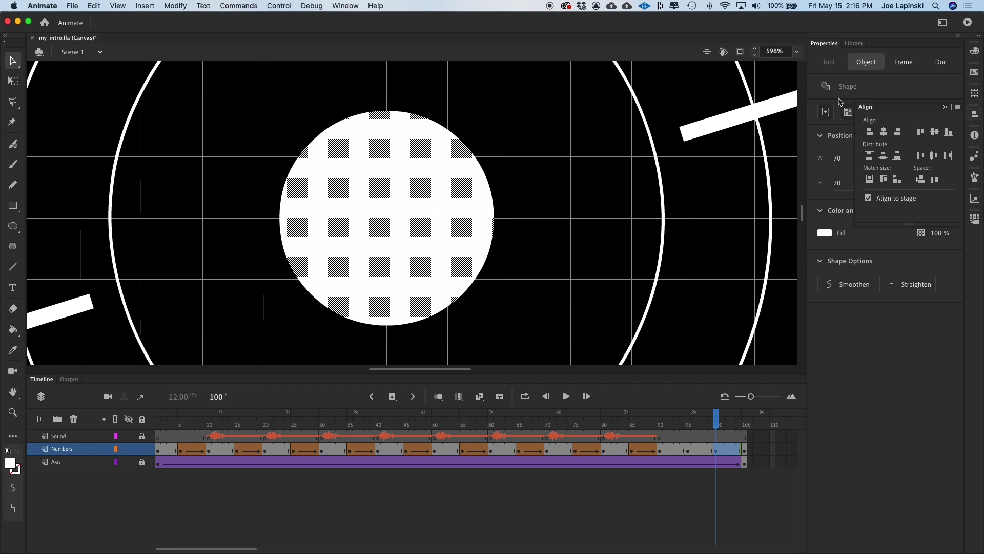
pyautogui.press('super+2')
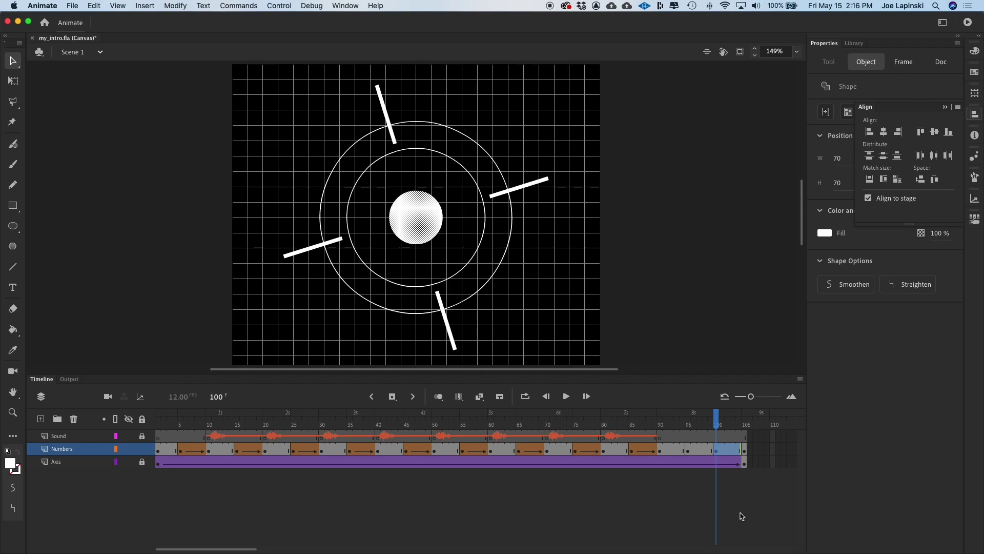
# Delete the number 1 from the Numbers layer's keyframe at frame 105
pyautogui.click(744, 449)
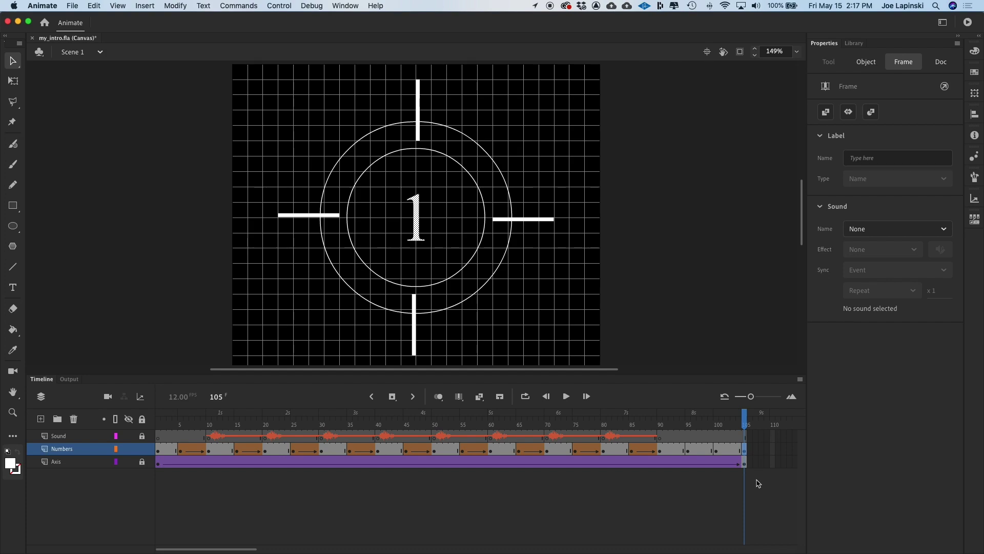
pyautogui.click(415, 222)
pyautogui.press('Delete')
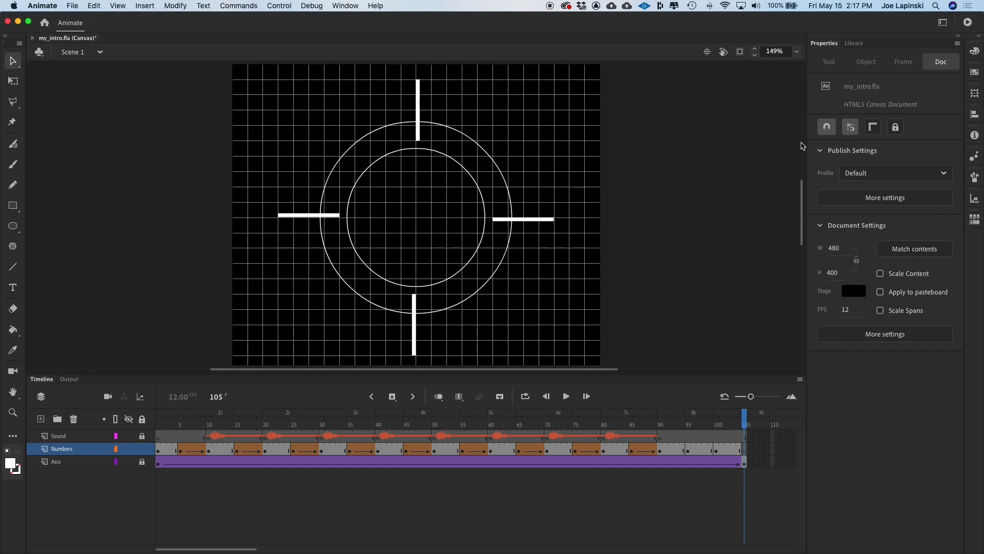
# Draw a white, strokeless rectangle about 110 by 62 px inside the inner ring at frame 105 of the Numbers layer
pyautogui.click(14, 206)
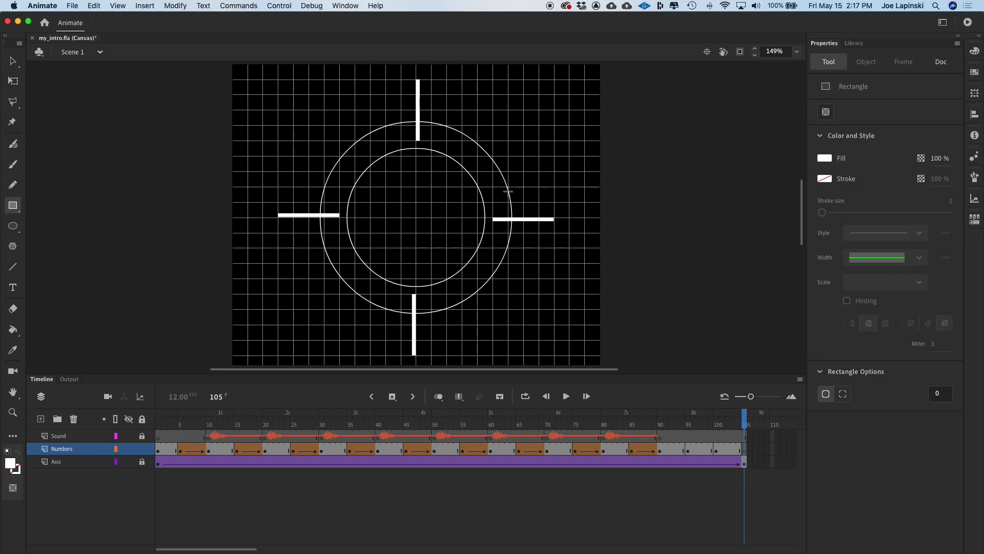
pyautogui.moveTo(370, 194); pyautogui.dragTo(454, 241)
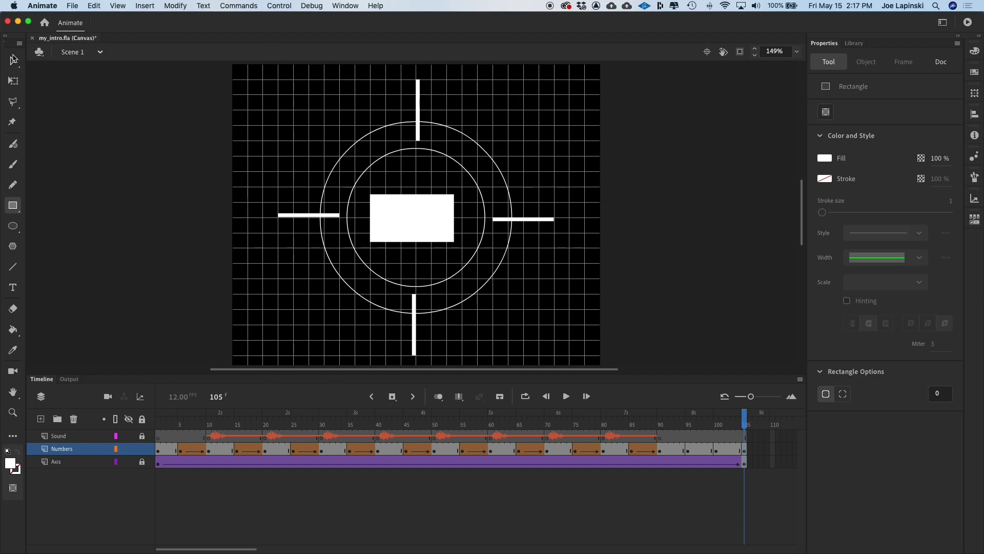
pyautogui.click(12, 60)
pyautogui.click(429, 221)
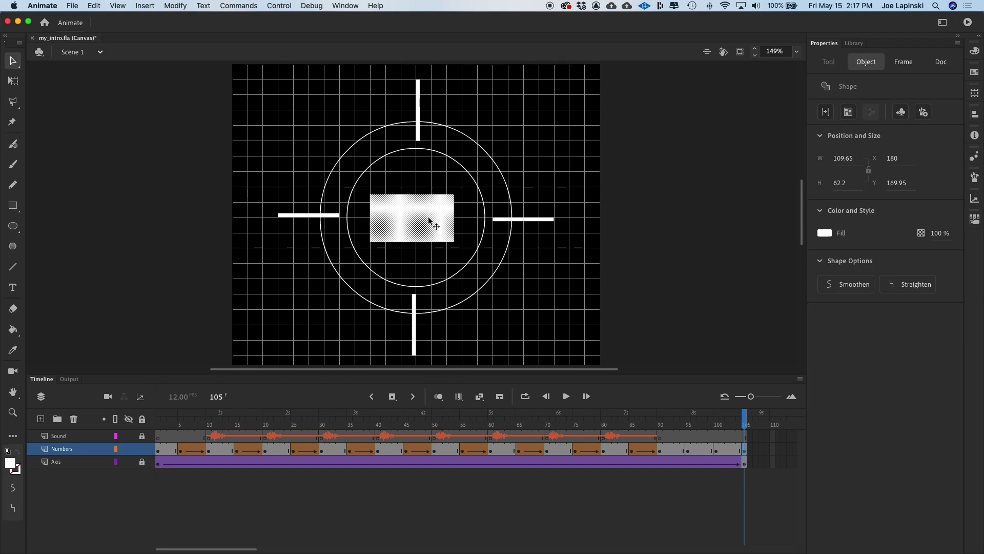
# Set the white rectangle's width to 480 px and its height to 200 px
pyautogui.press('super+equal')
pyautogui.press('super+equal')
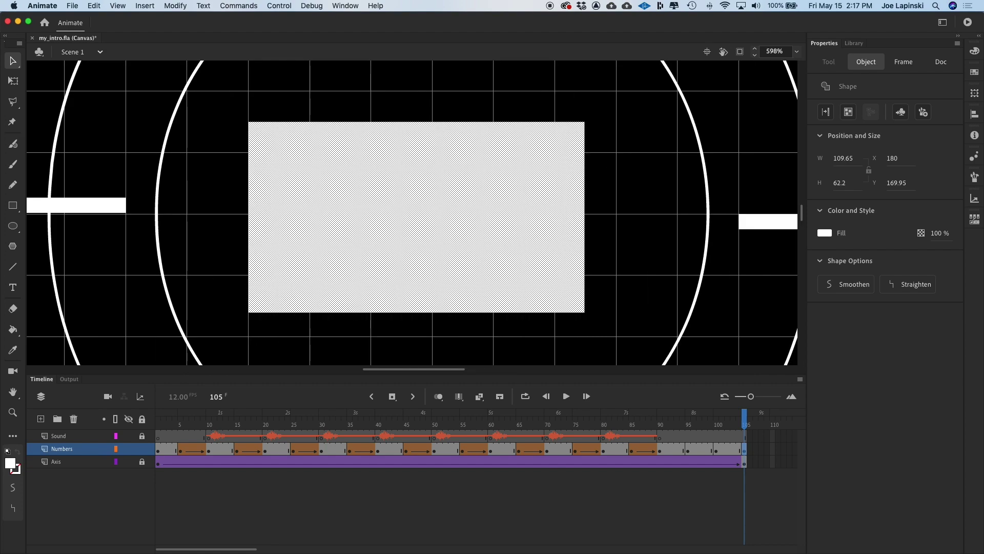
pyautogui.click(845, 157)
pyautogui.write('480')
pyautogui.press('Tab')
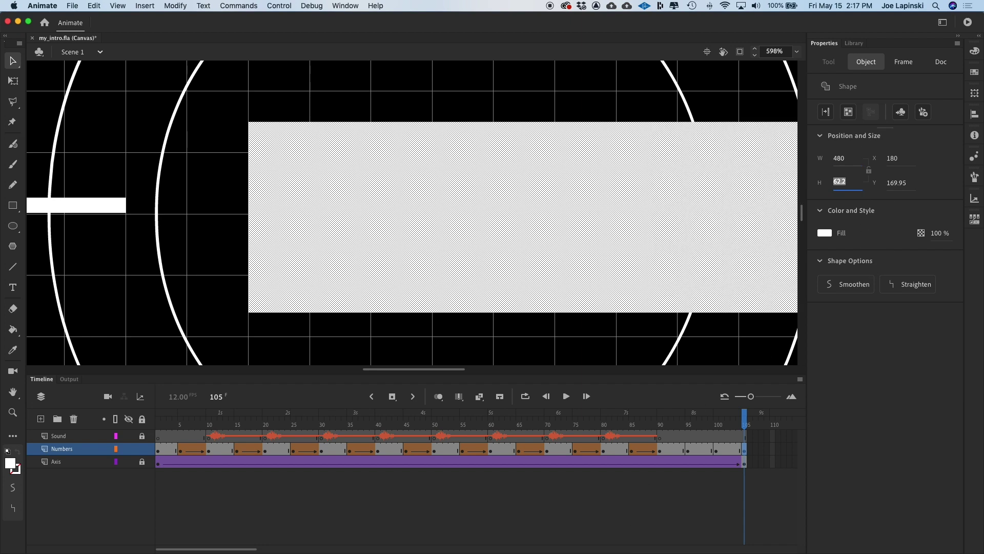
pyautogui.write('200')
pyautogui.press('Return')
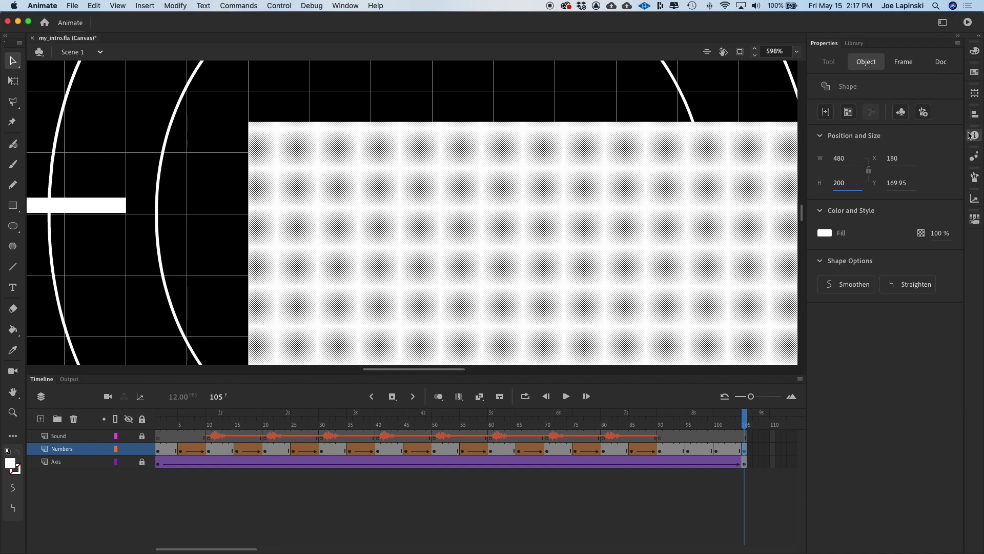
# Center the white rectangle horizontally and vertically on the stage
pyautogui.click(975, 114)
pyautogui.click(883, 132)
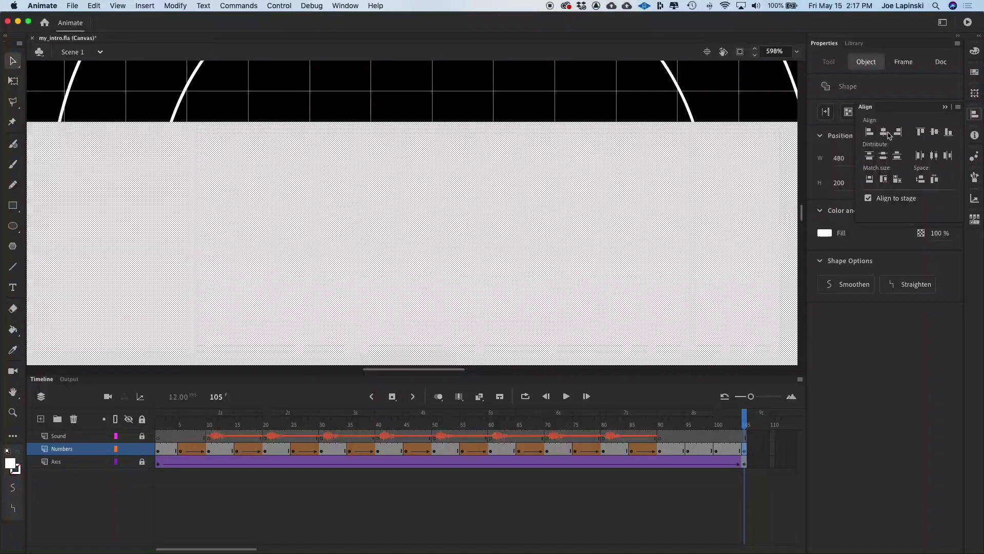
pyautogui.click(935, 133)
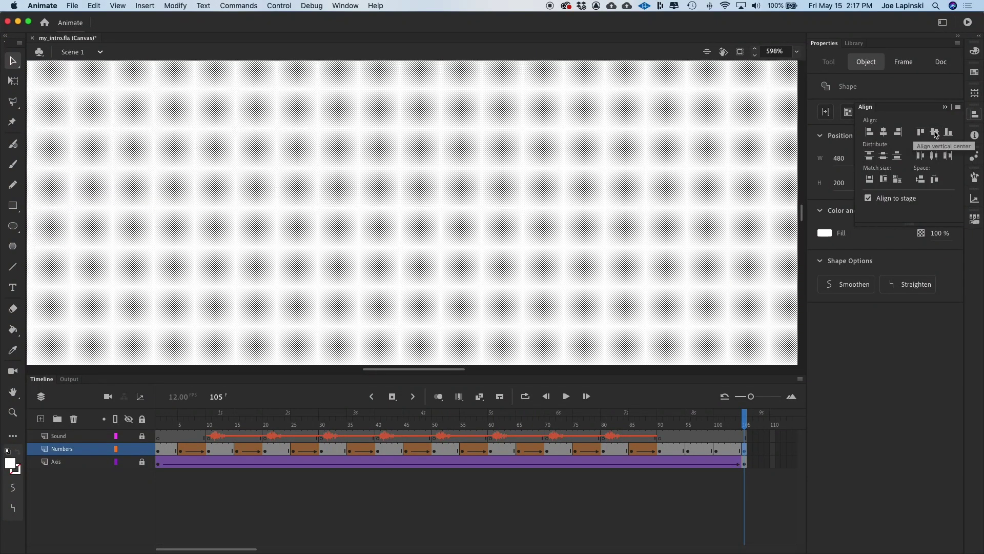
pyautogui.press('super+minus')
pyautogui.press('super+minus')
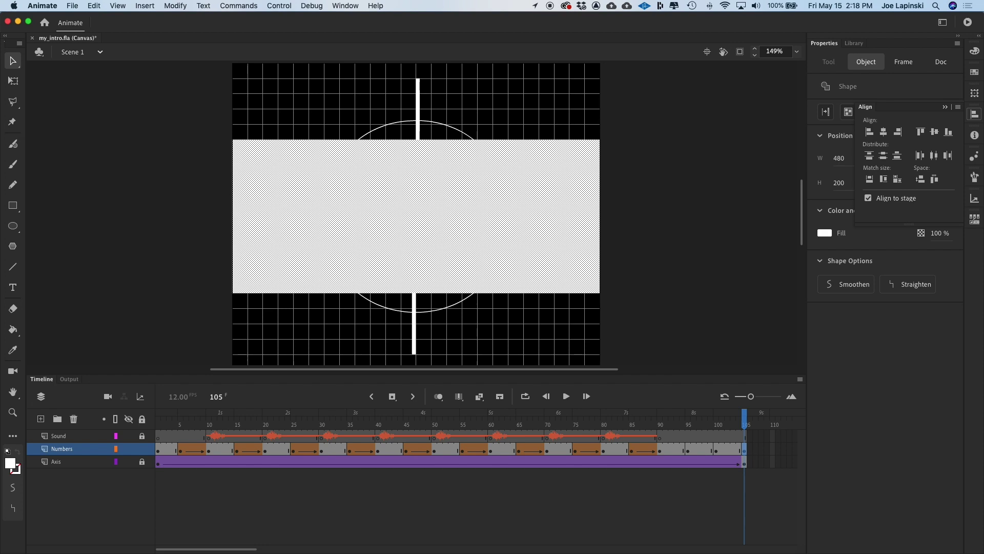
# Create shape tweens on the Numbers layer between frames 95 and 100 and between frames 100 and 105, then scrub through to frame 105
pyautogui.rightClick(702, 449)
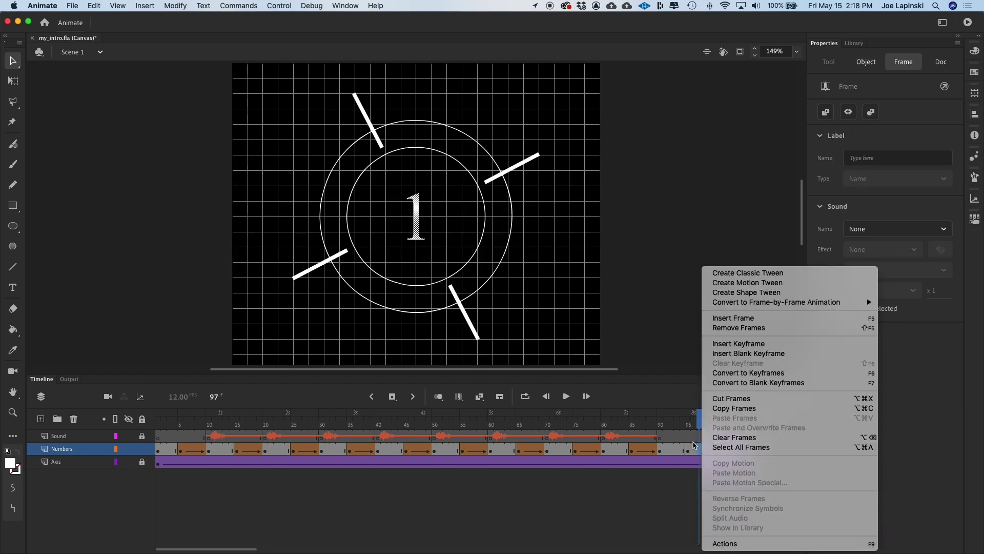
pyautogui.click(745, 296)
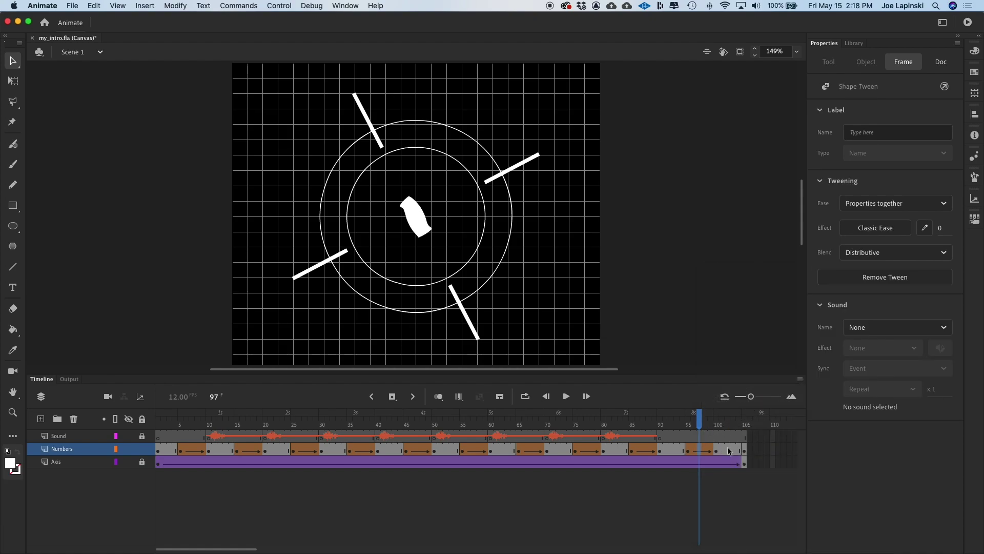
pyautogui.rightClick(729, 450)
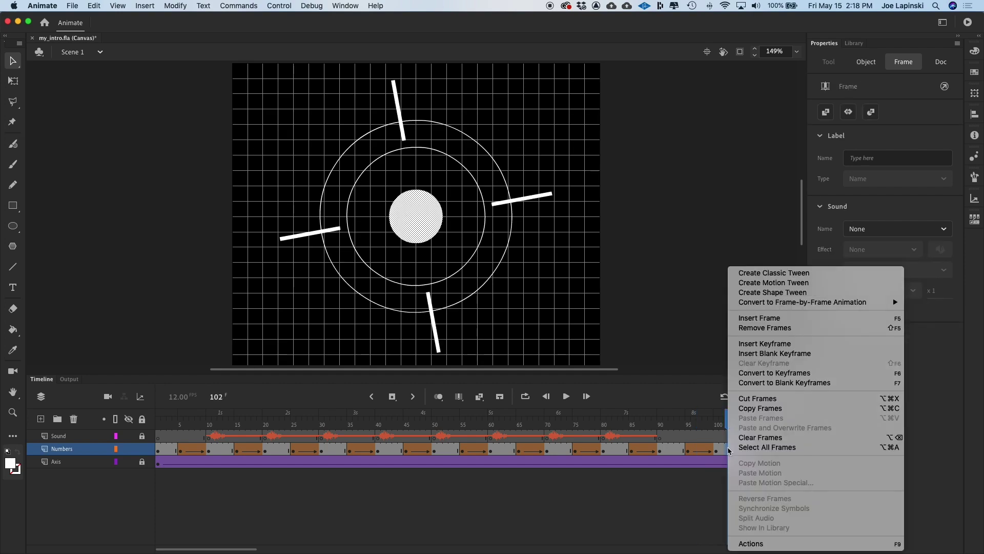
pyautogui.click(763, 293)
pyautogui.moveTo(726, 417); pyautogui.dragTo(728, 455)
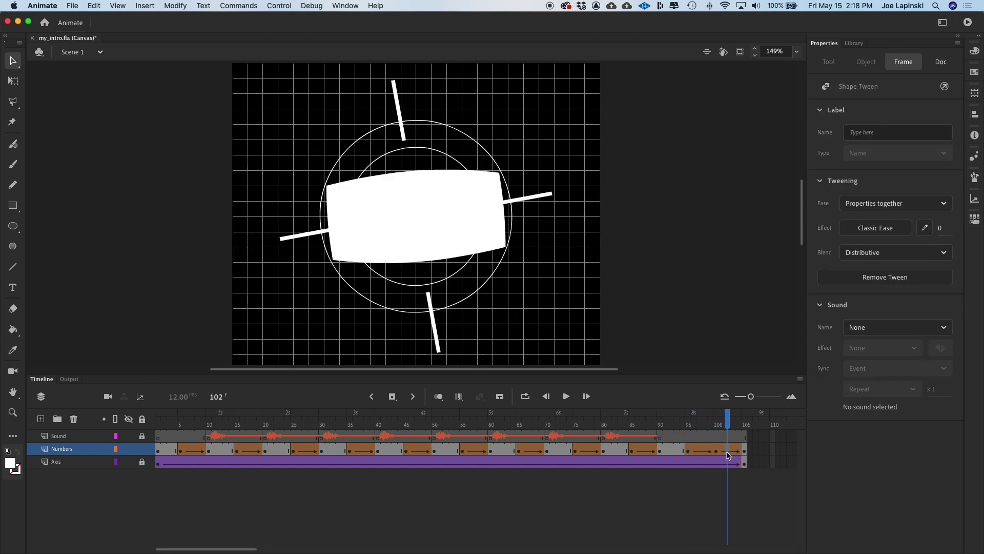
pyautogui.moveTo(729, 413); pyautogui.dragTo(755, 420)
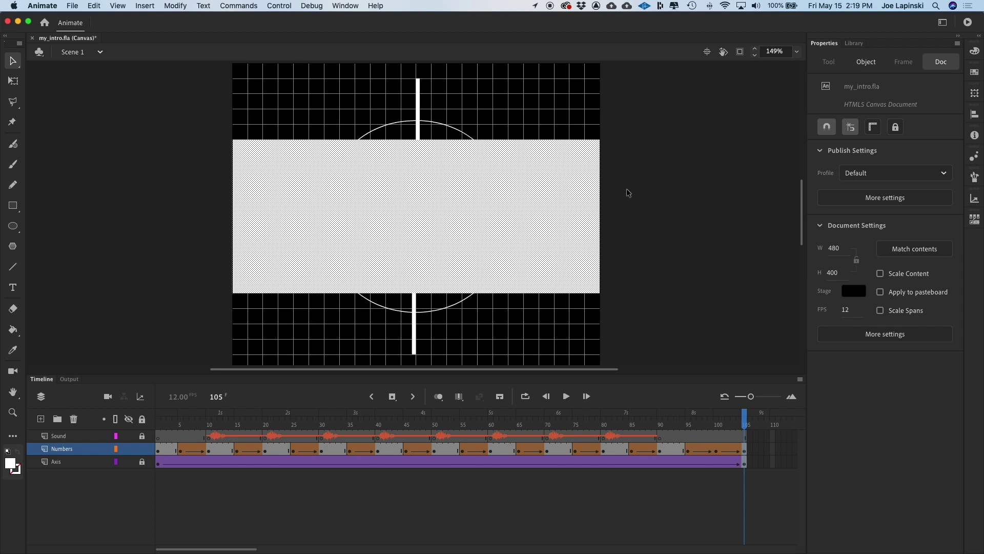
# With Numbers locked and Sound unlocked, insert a keyframe at frame 95 of the Sound layer and assign explosion-R2.mp3 to it
pyautogui.click(689, 437)
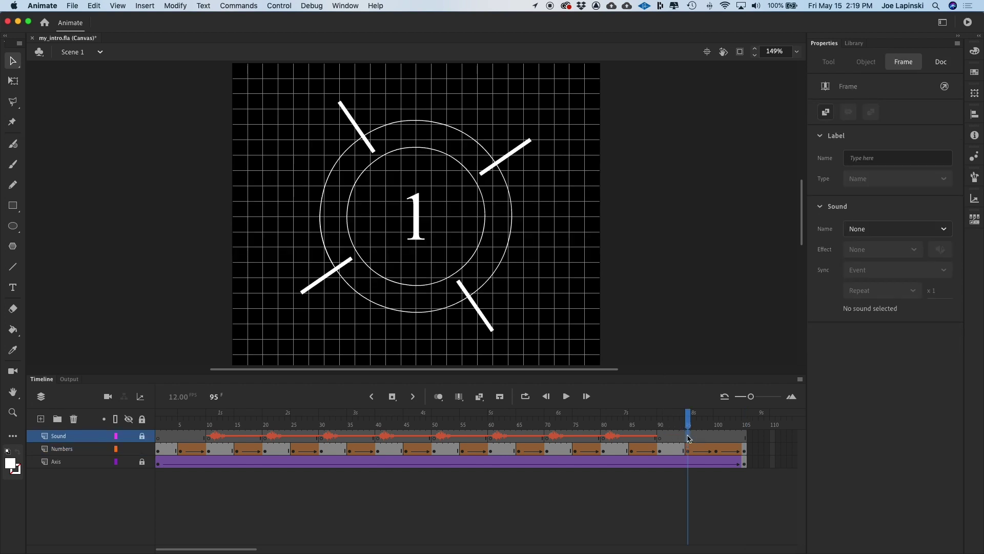
pyautogui.click(142, 449)
pyautogui.rightClick(690, 439)
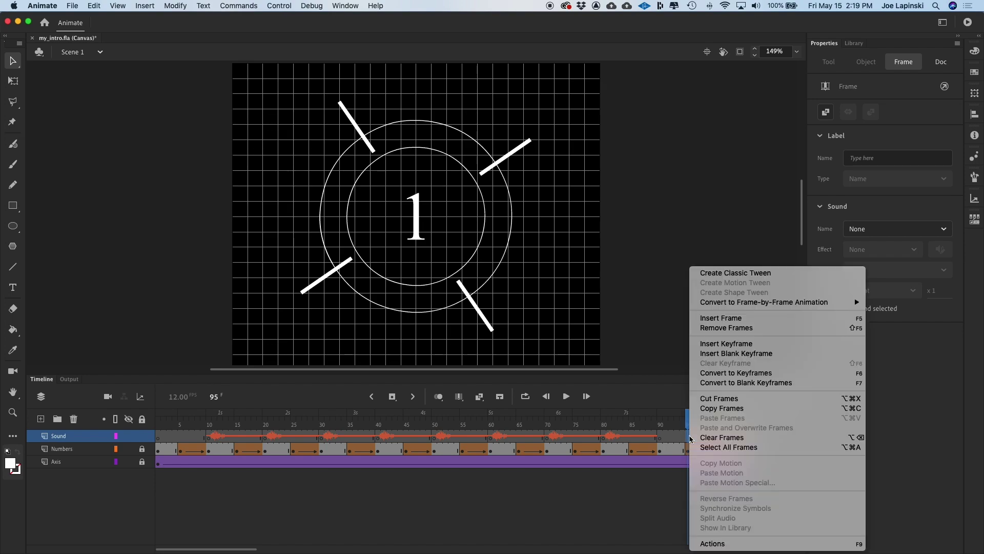
pyautogui.click(770, 345)
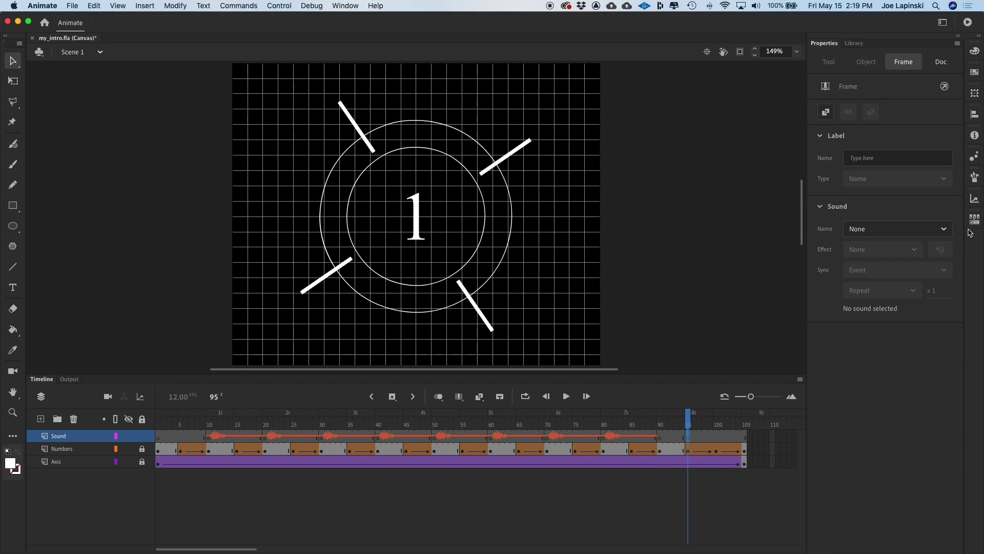
pyautogui.click(868, 233)
pyautogui.click(889, 281)
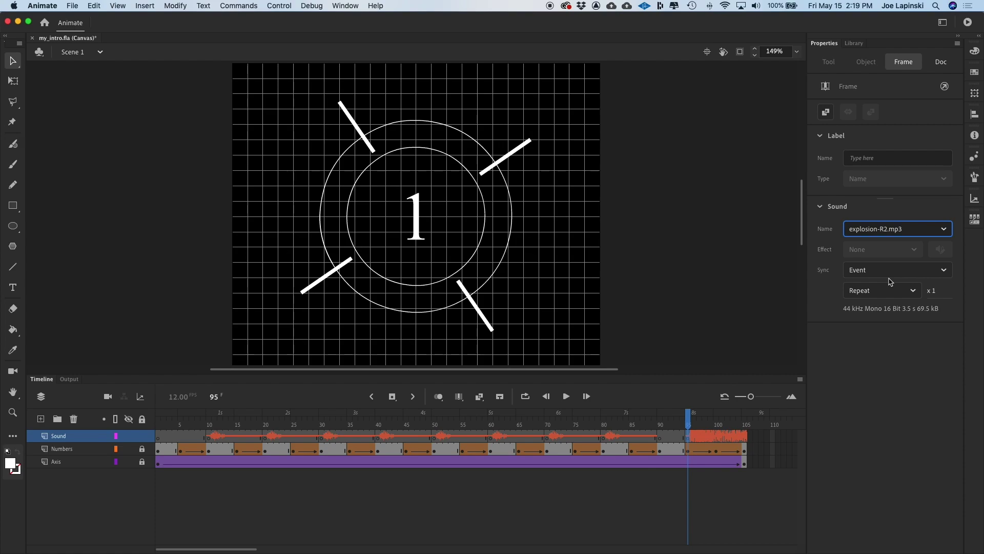
# Test the movie in the browser, play its copied preview address in a new Chrome tab, and return to Animate's timeline
pyautogui.press('super+Return')
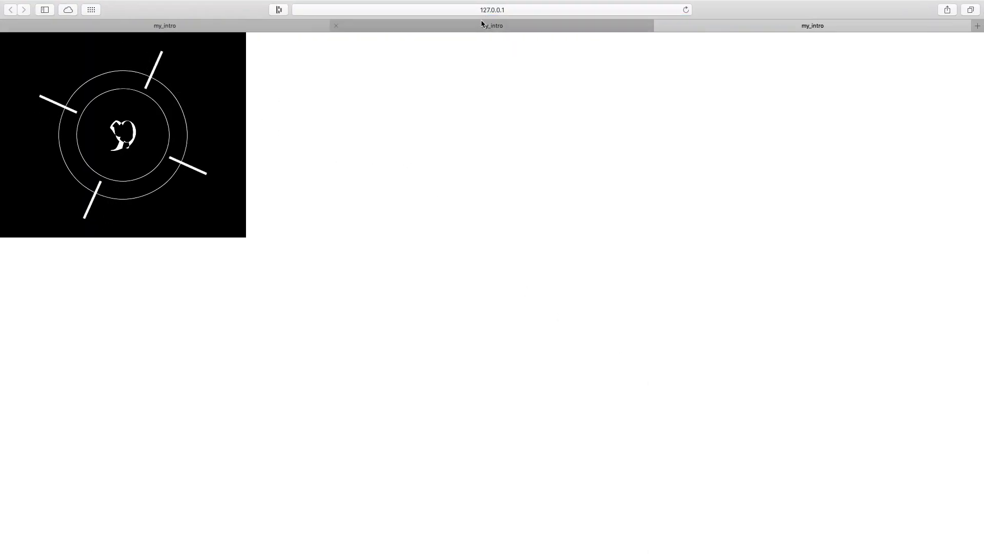
pyautogui.click(510, 9)
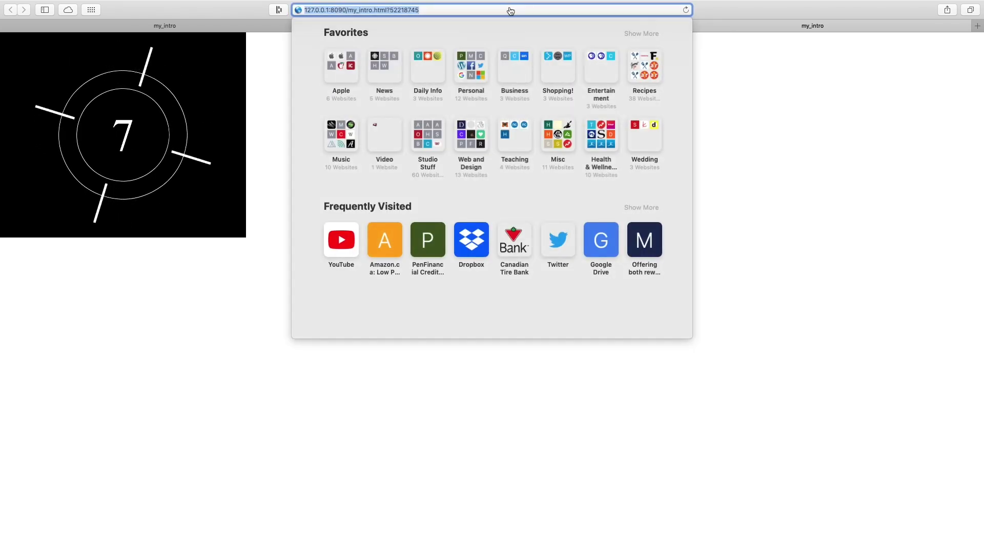
pyautogui.press('super+c')
pyautogui.press('super+Tab')
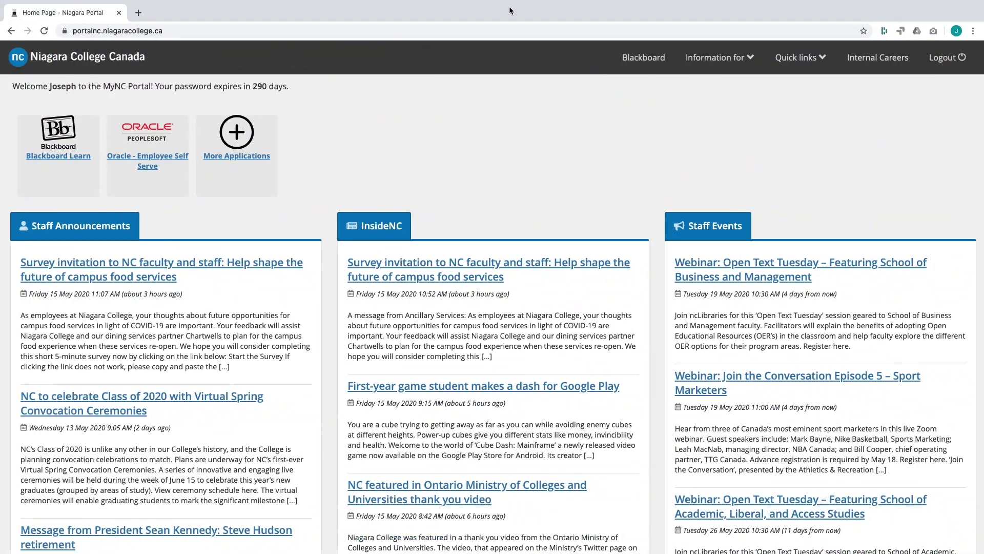
pyautogui.press('super+t')
pyautogui.press('super+v')
pyautogui.press('Return')
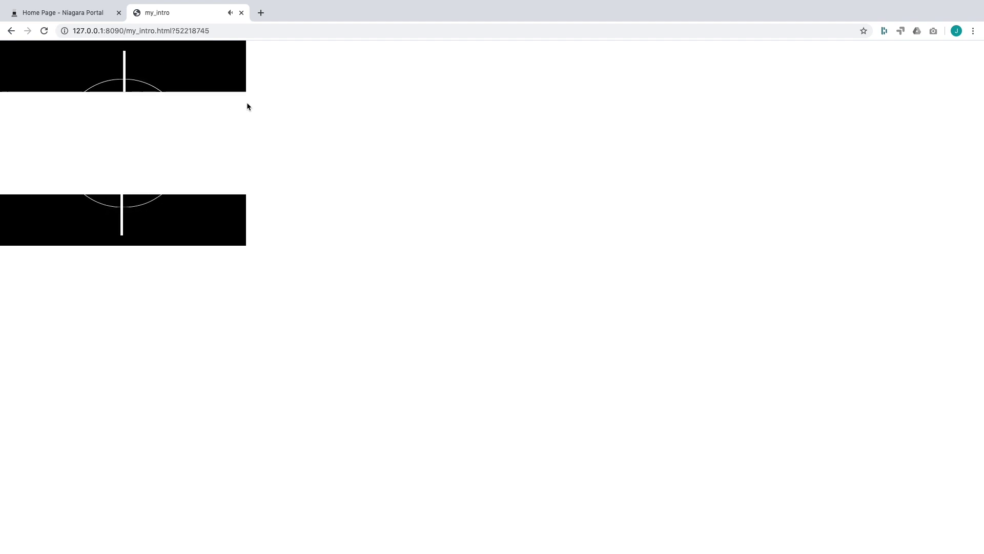
pyautogui.hotkey('ctrl', 'w')
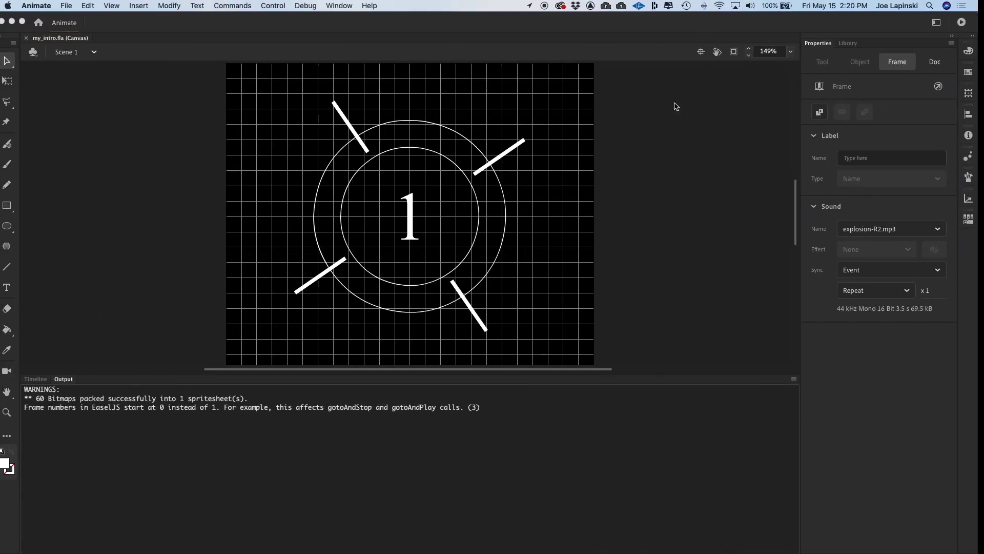
pyautogui.click(44, 380)
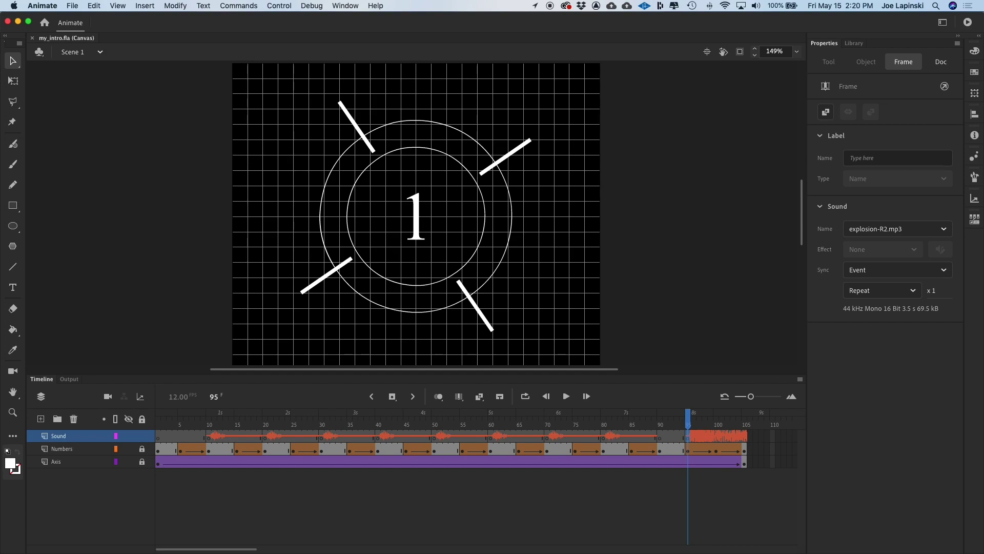
# Move the playhead to frame 100 and add a layer named Title directly above the Numbers layer
pyautogui.click(689, 421)
pyautogui.moveTo(690, 422); pyautogui.dragTo(716, 432)
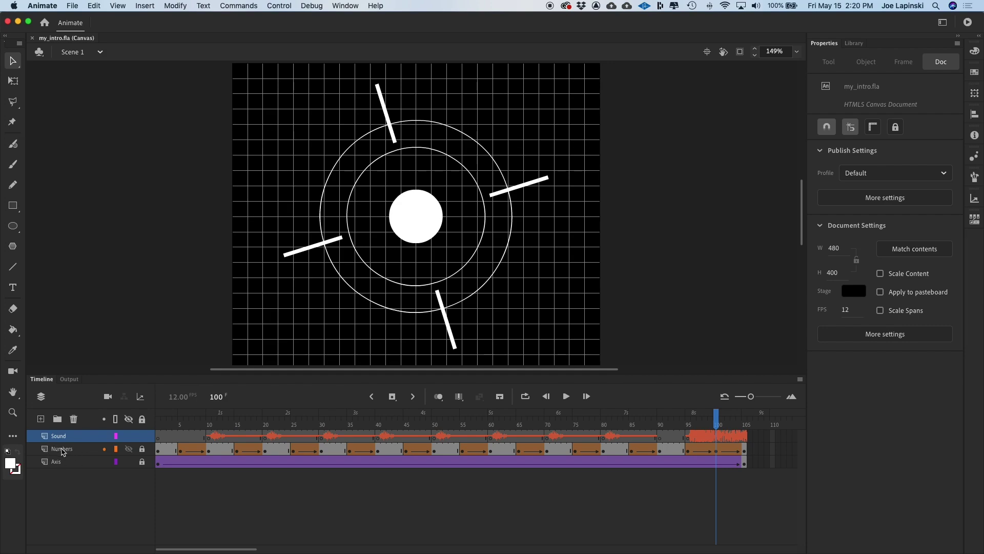
pyautogui.click(66, 451)
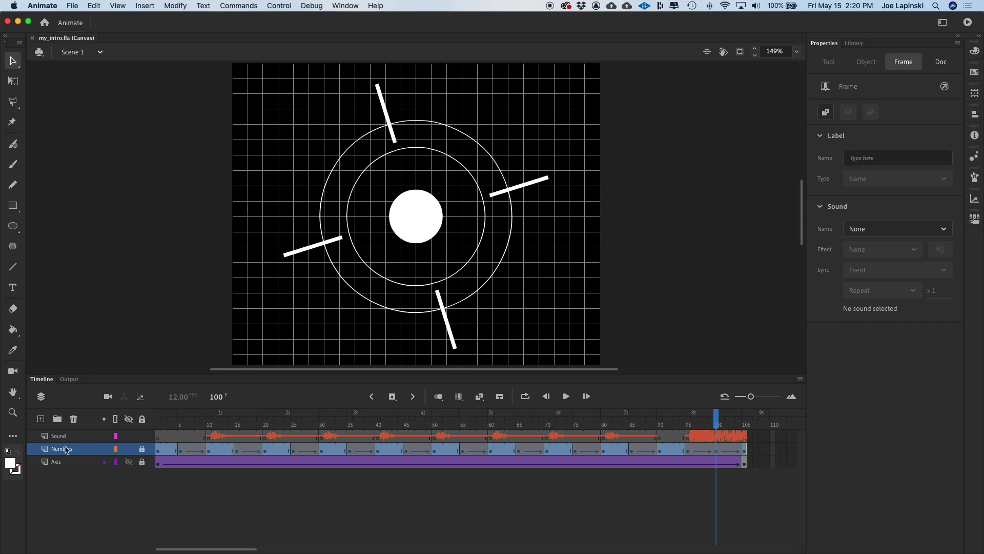
pyautogui.click(41, 419)
pyautogui.doubleClick(56, 449)
pyautogui.write('Title')
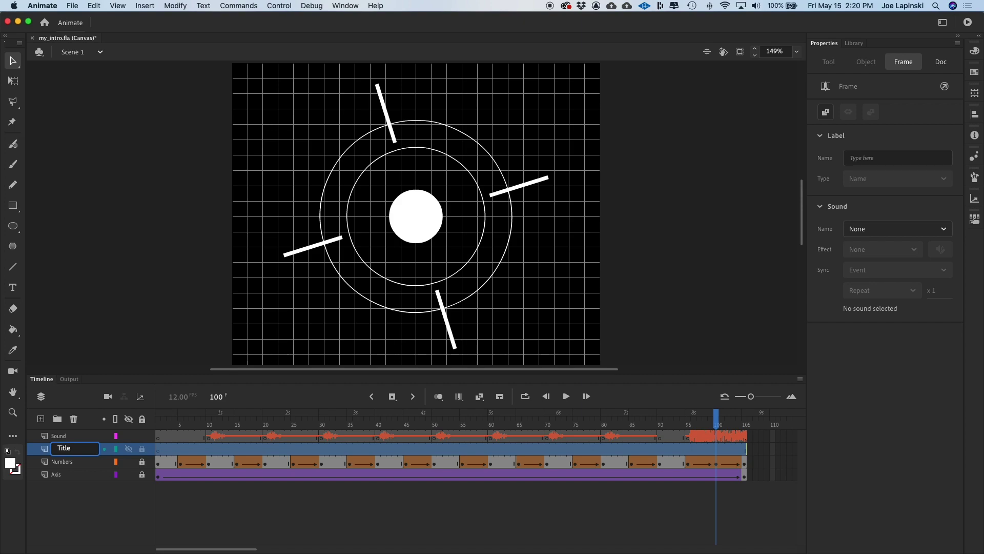
pyautogui.press('Return')
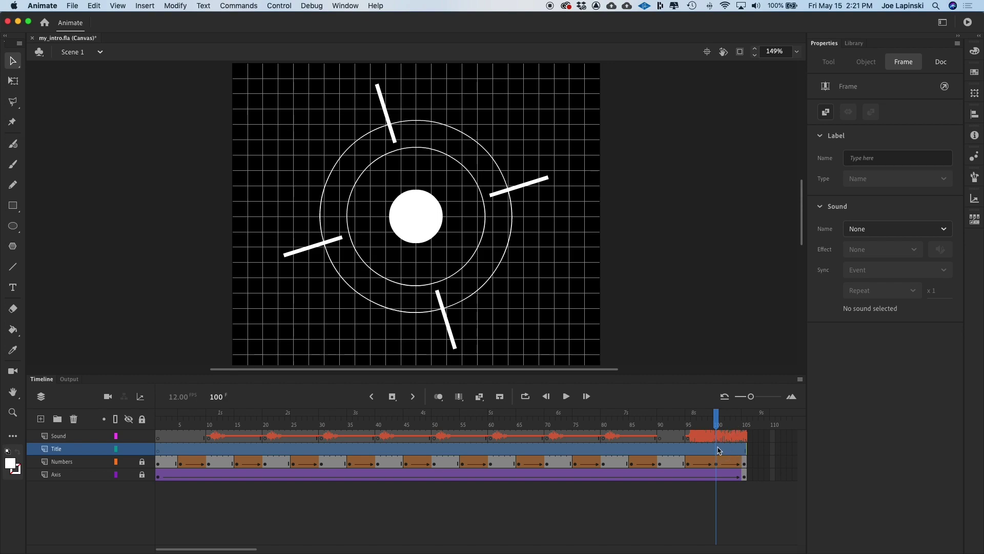
# Insert a blank keyframe at frame 100 of the Title layer and add the static text "CRASH" there in black
pyautogui.click(718, 449)
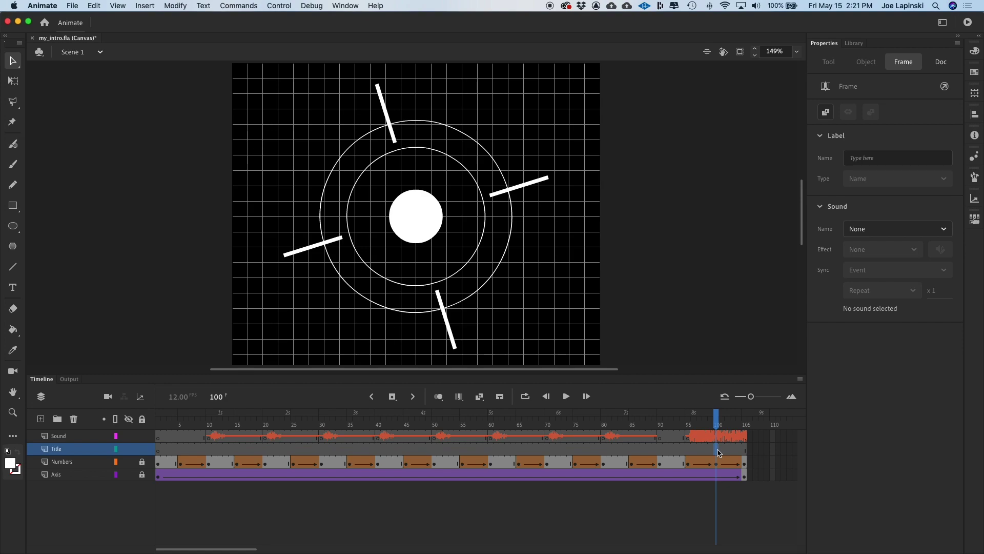
pyautogui.press('F7')
pyautogui.click(12, 288)
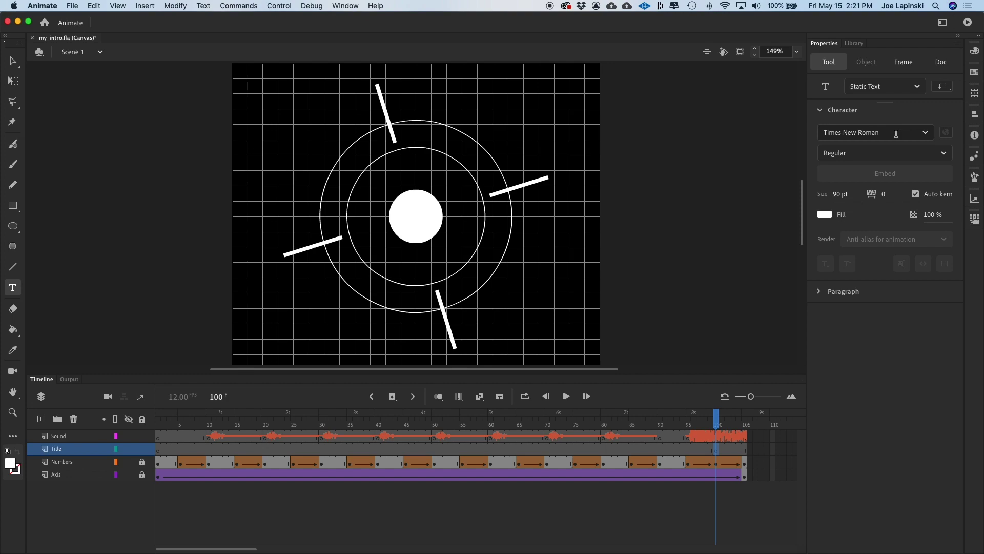
pyautogui.click(830, 218)
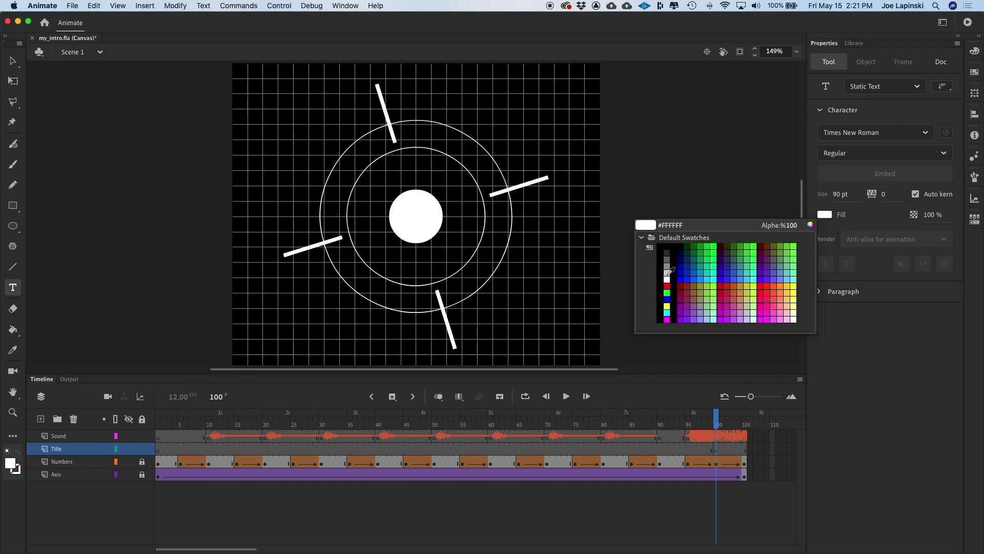
pyautogui.click(670, 241)
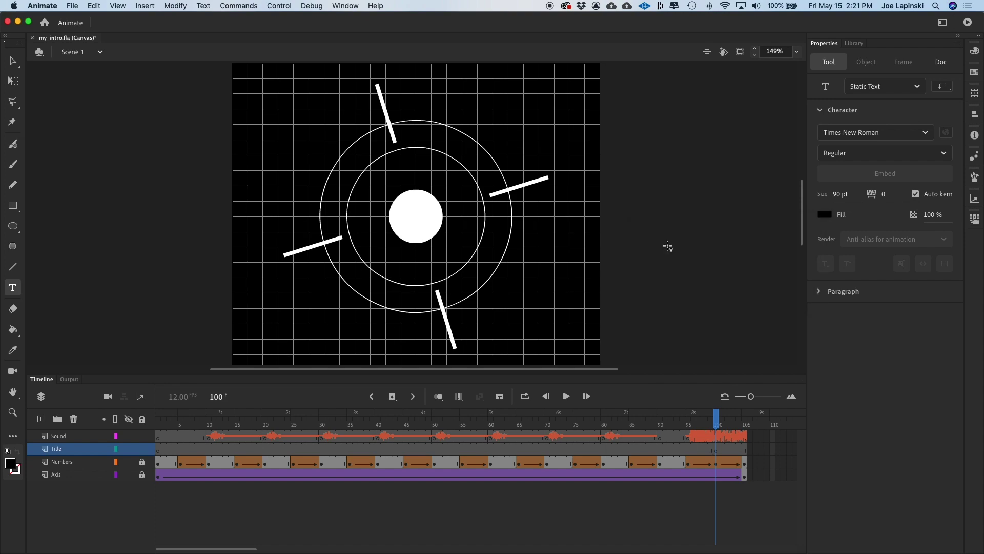
pyautogui.click(358, 208)
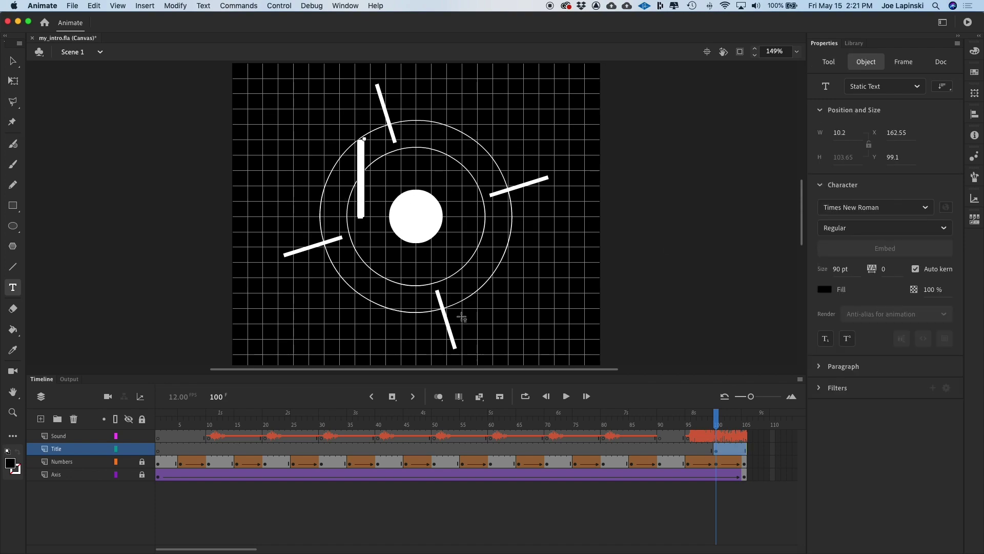
pyautogui.write('CRASH')
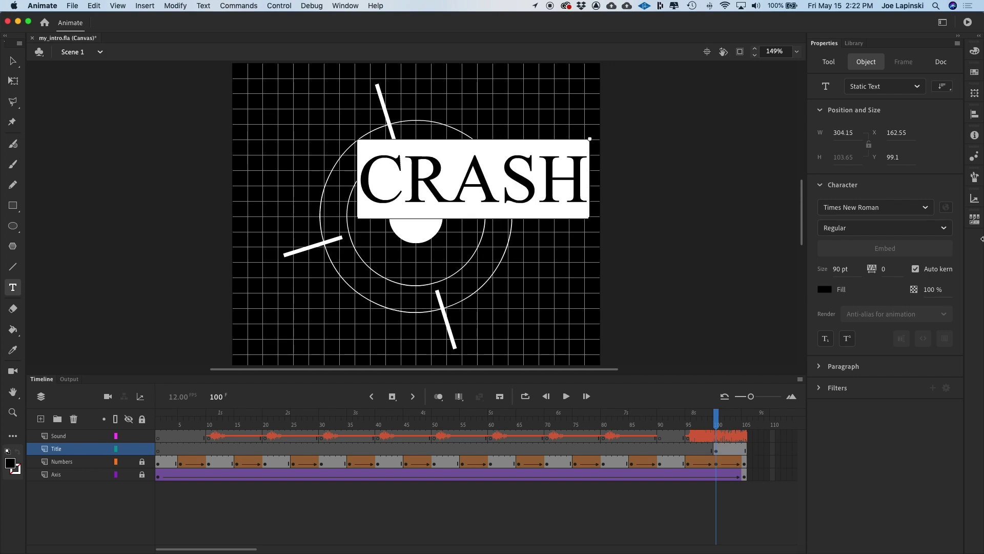
pyautogui.click(11, 63)
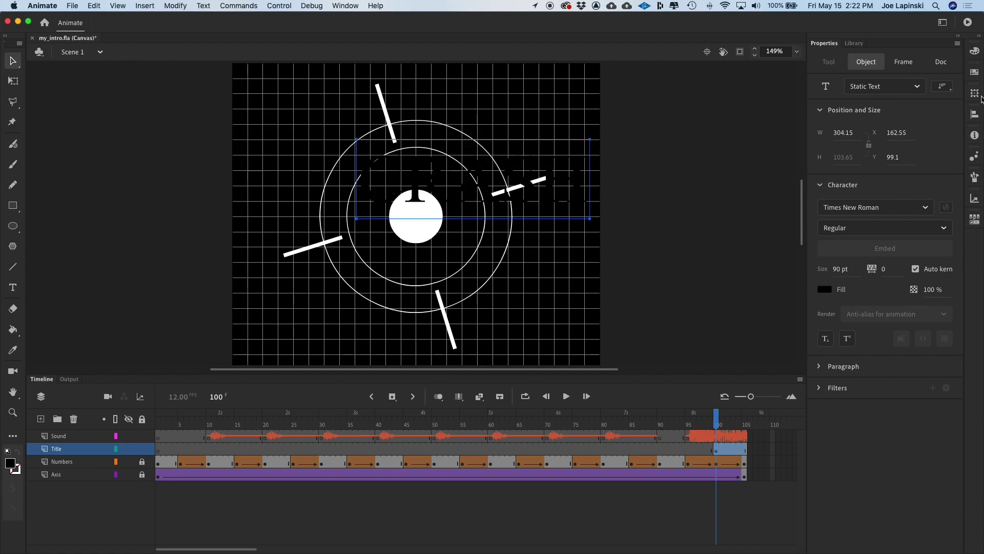
# Center the CRASH text horizontally and vertically relative to the stage, and scrub the playhead to frame 105 to check it over the white band
pyautogui.click(973, 116)
pyautogui.click(883, 132)
pyautogui.click(934, 132)
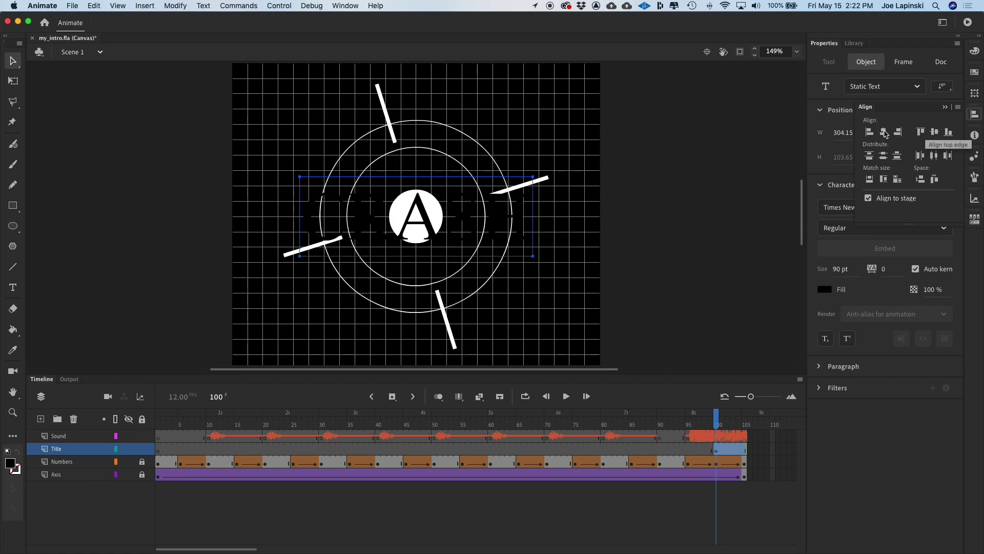
pyautogui.moveTo(716, 414); pyautogui.dragTo(747, 435)
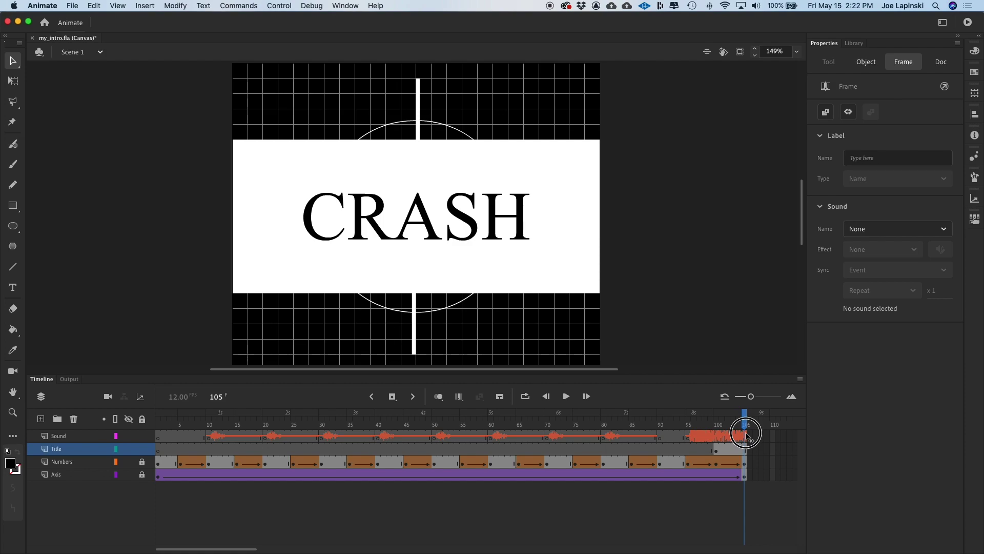
pyautogui.moveTo(746, 435)
pyautogui.mouseDown()
pyautogui.moveTo(710, 440)
pyautogui.moveTo(746, 446)
pyautogui.moveTo(744, 415)
pyautogui.moveTo(725, 416)
pyautogui.moveTo(749, 417)
pyautogui.moveTo(693, 410)
pyautogui.moveTo(752, 429)
pyautogui.mouseUp()
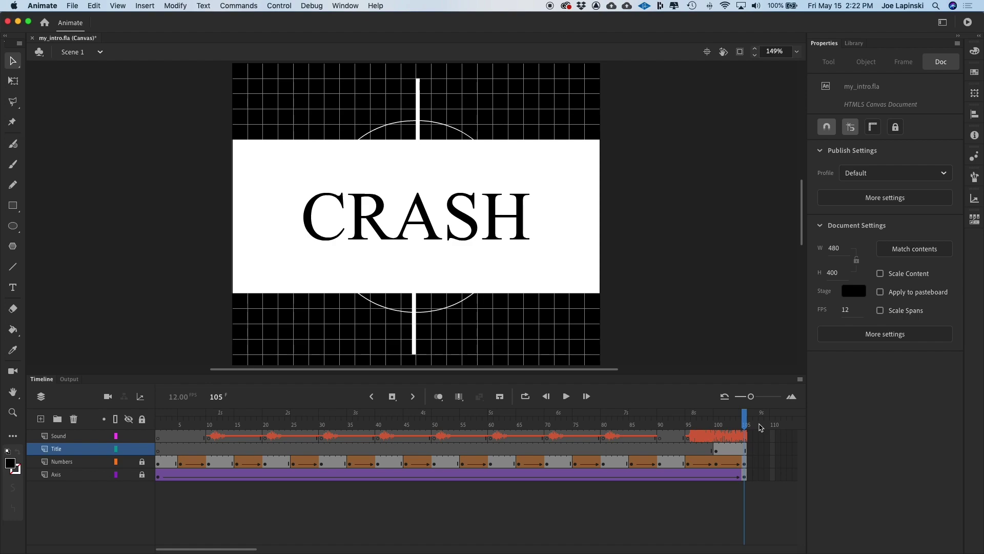
# Save the document and turn off Loop Timeline in its publish settings
pyautogui.press('super+s')
pyautogui.click(72, 7)
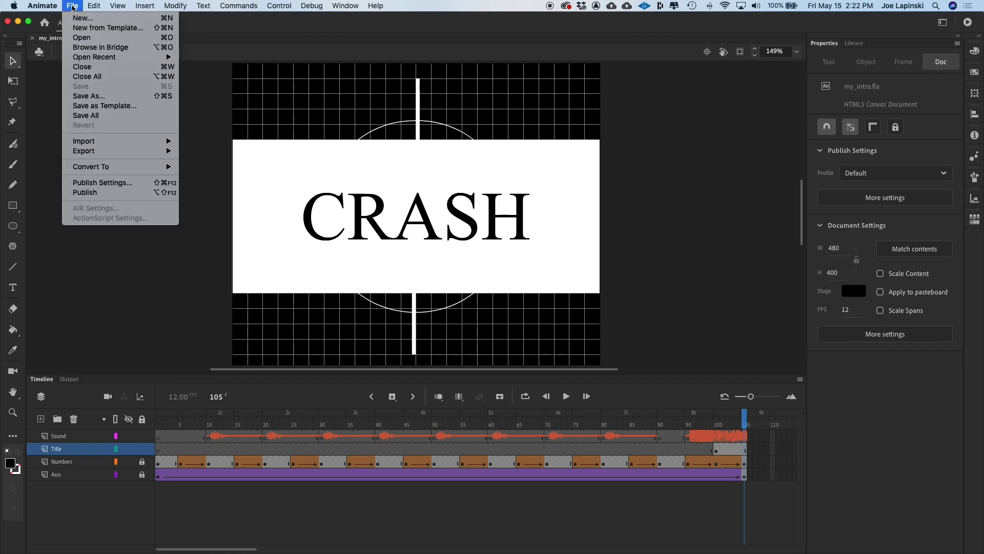
pyautogui.click(105, 188)
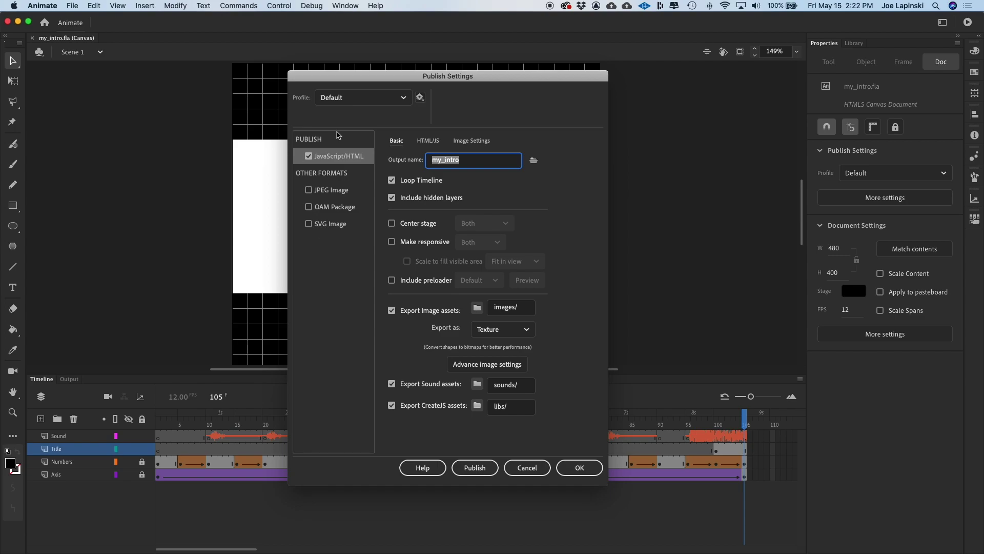
pyautogui.moveTo(369, 80); pyautogui.dragTo(381, 55)
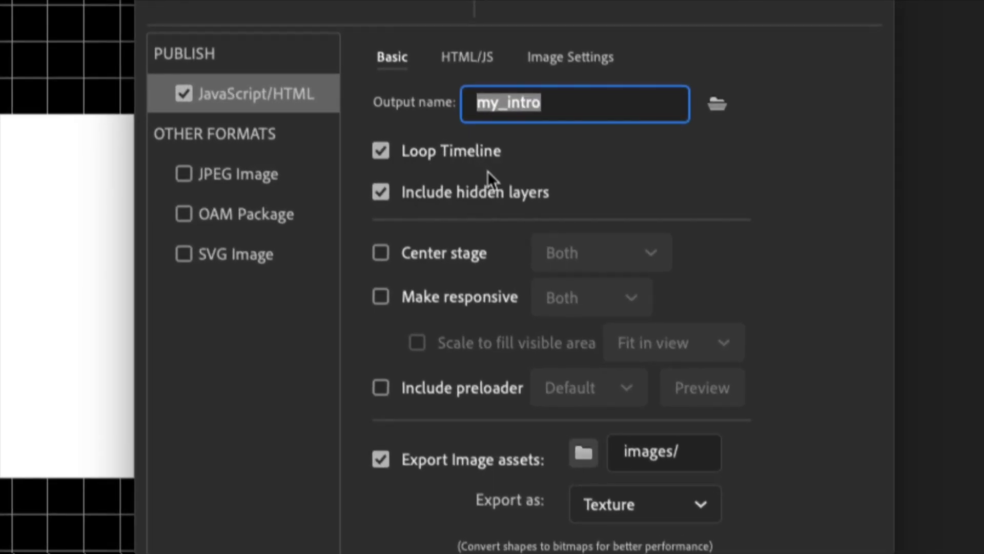
pyautogui.click(382, 150)
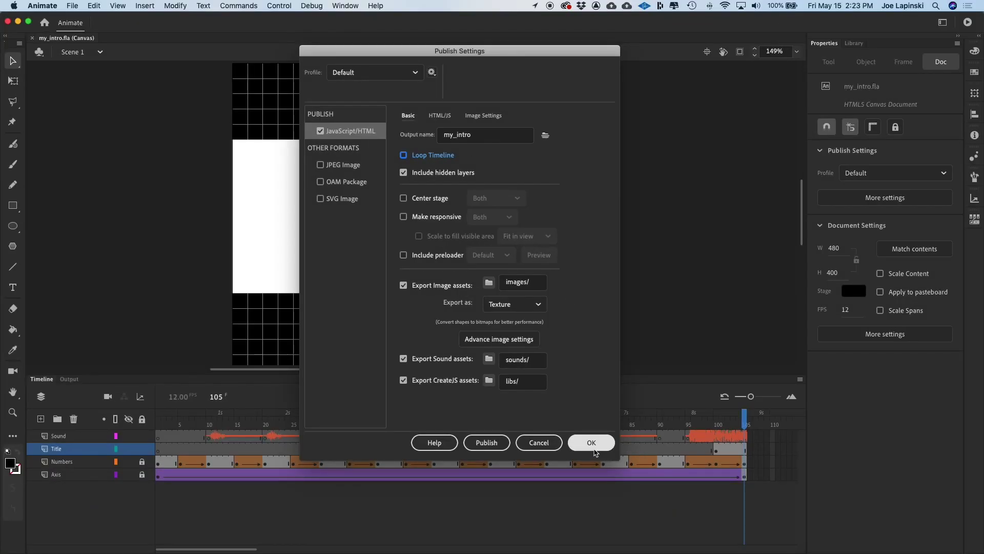
pyautogui.click(594, 450)
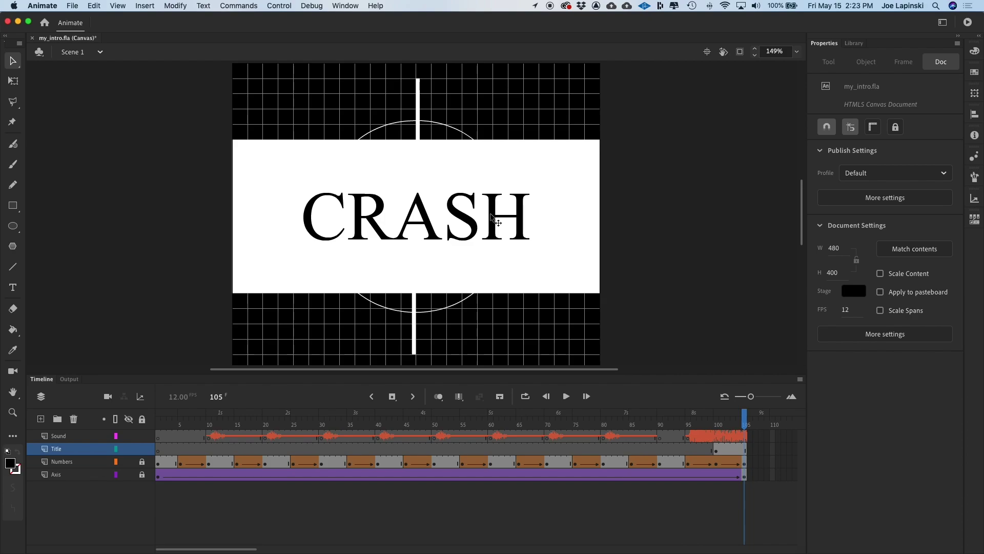
# Test the movie in the browser, reload the preview, and play its copied address in a new Chrome tab
pyautogui.press('super+Return')
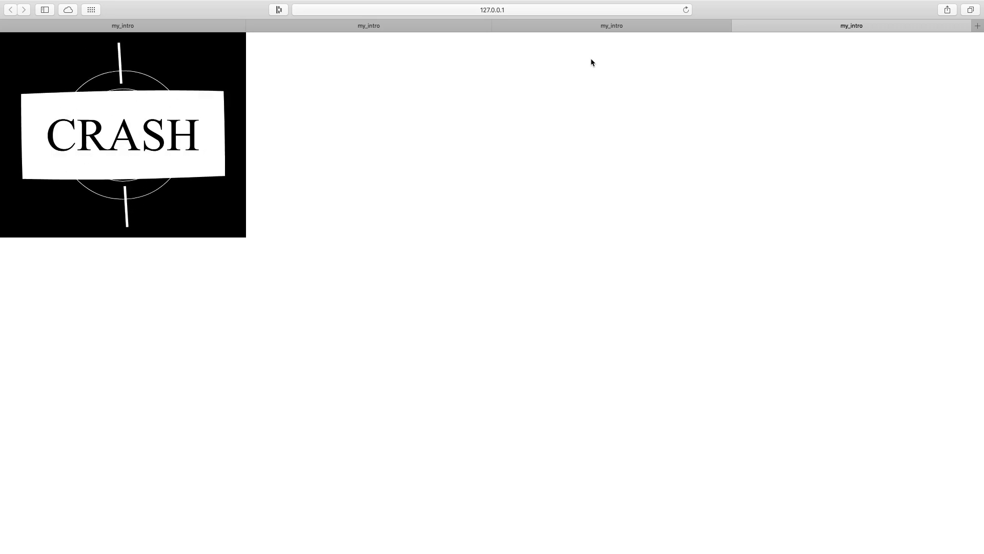
pyautogui.click(686, 9)
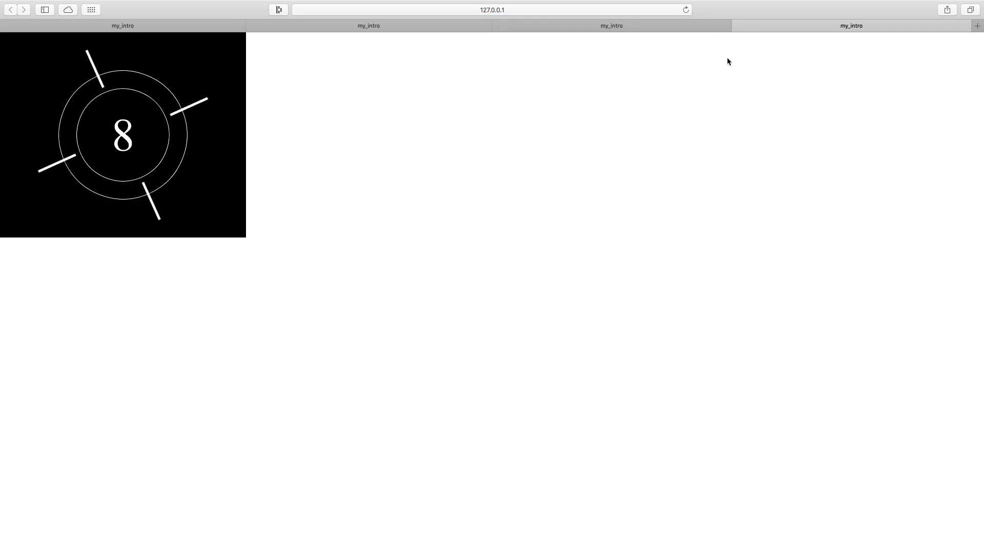
pyautogui.click(554, 8)
pyautogui.press('super+c')
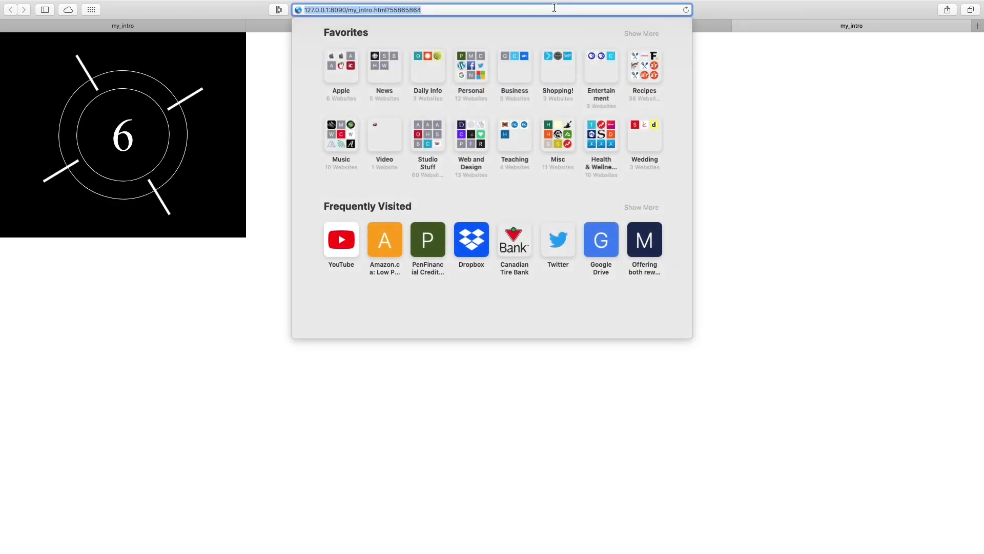
pyautogui.hotkey('ctrl', 'Right')
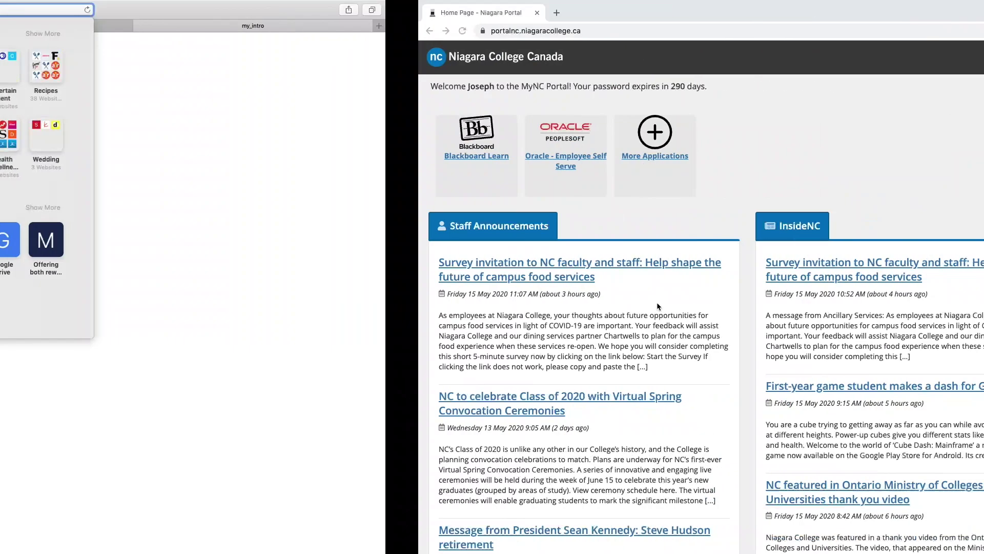
pyautogui.press('super+t')
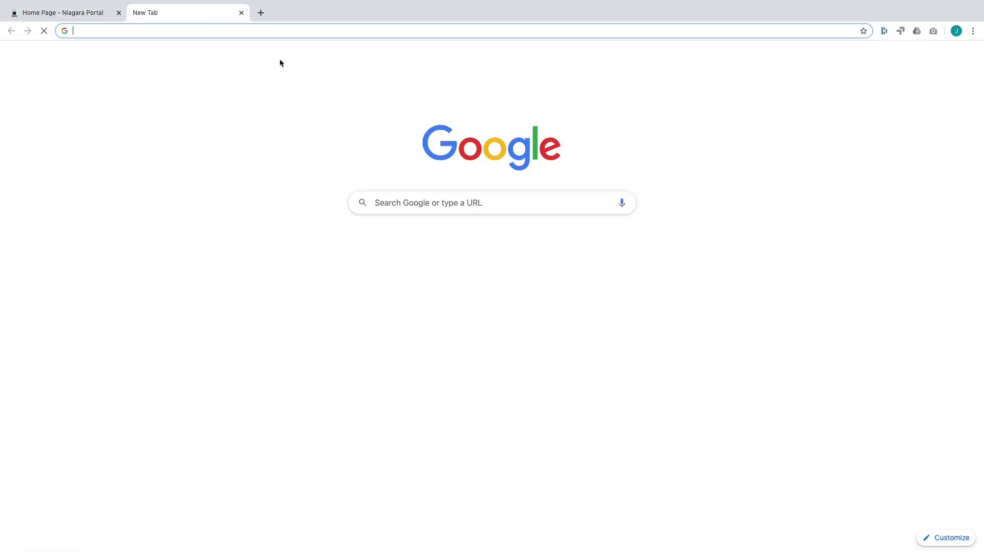
pyautogui.press('super+v')
pyautogui.press('Return')
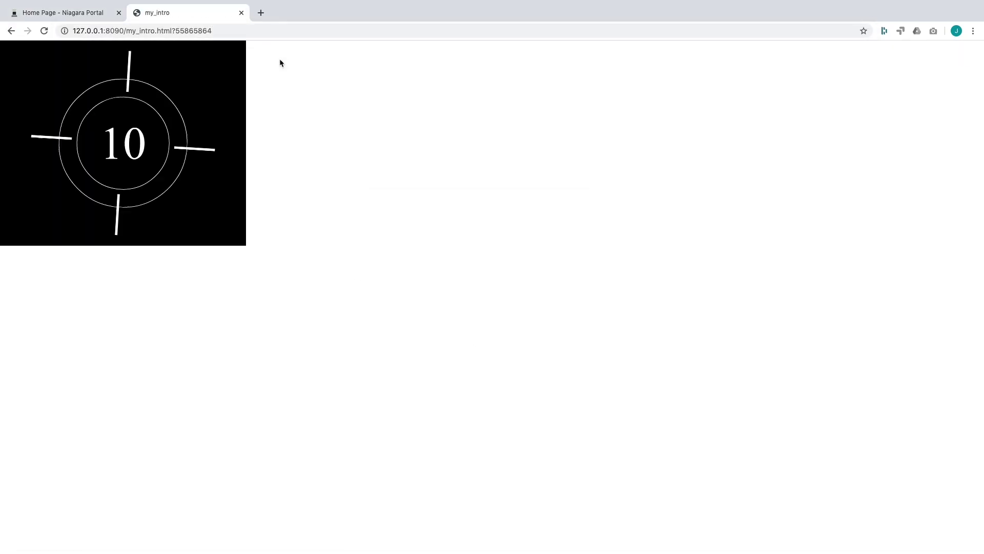